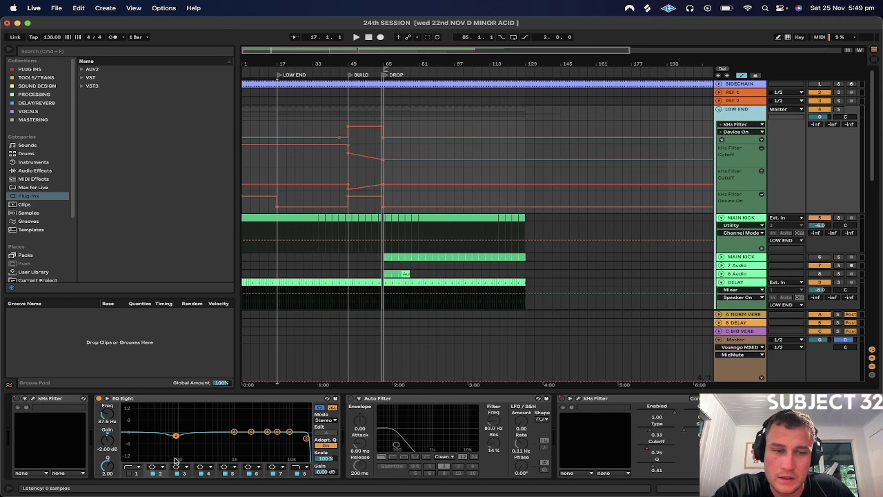
# - Reduce the gain cut on band 2 of the LOW END track's EQ Eight
pyautogui.click(185, 403)
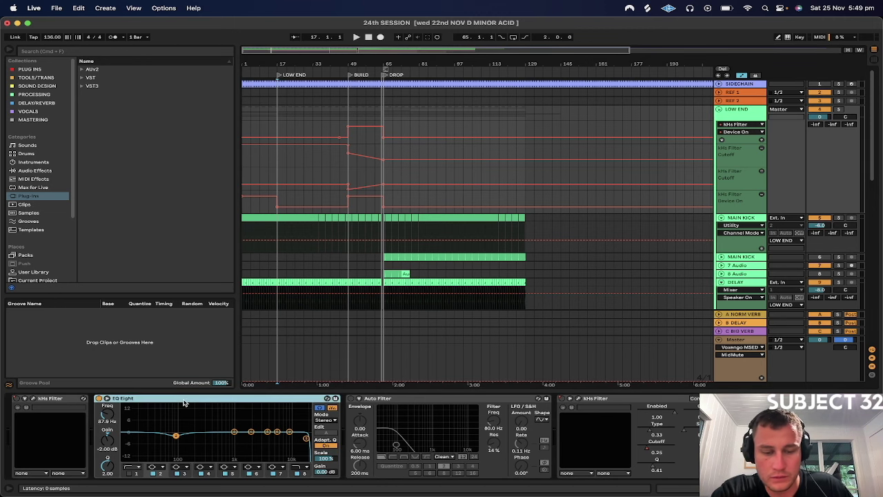
pyautogui.rightClick(184, 401)
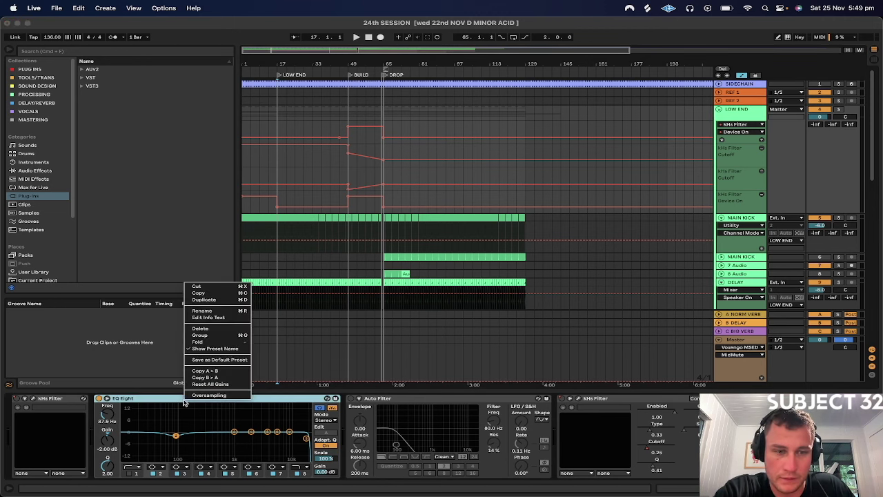
pyautogui.click(145, 396)
pyautogui.click(109, 441)
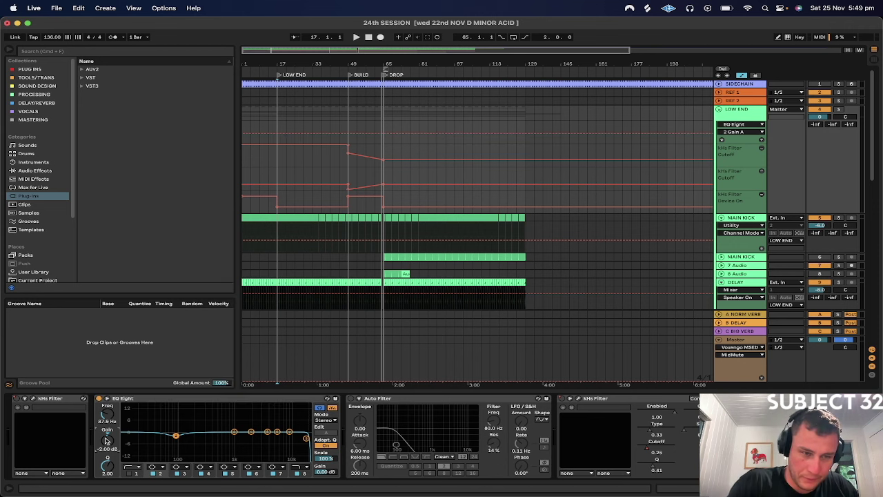
# - Set band 3 of the EQ Eight to 300 Hz with a 2 dB gain
pyautogui.click(234, 432)
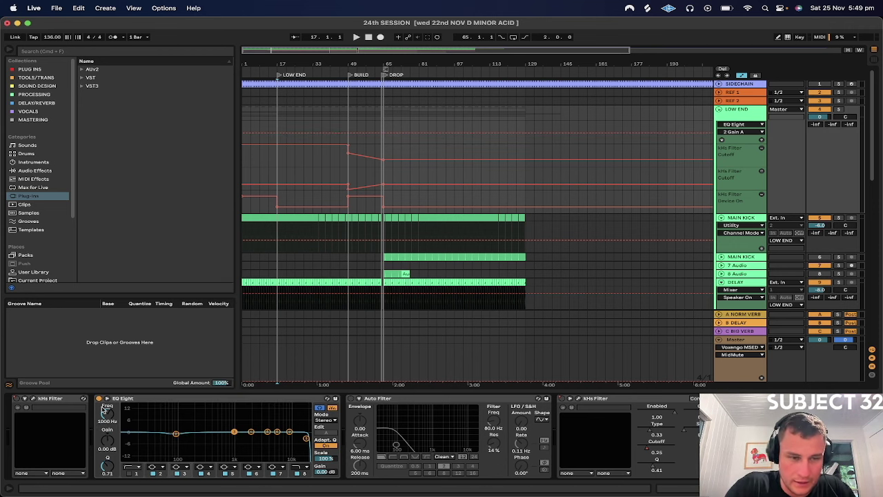
pyautogui.click(105, 412)
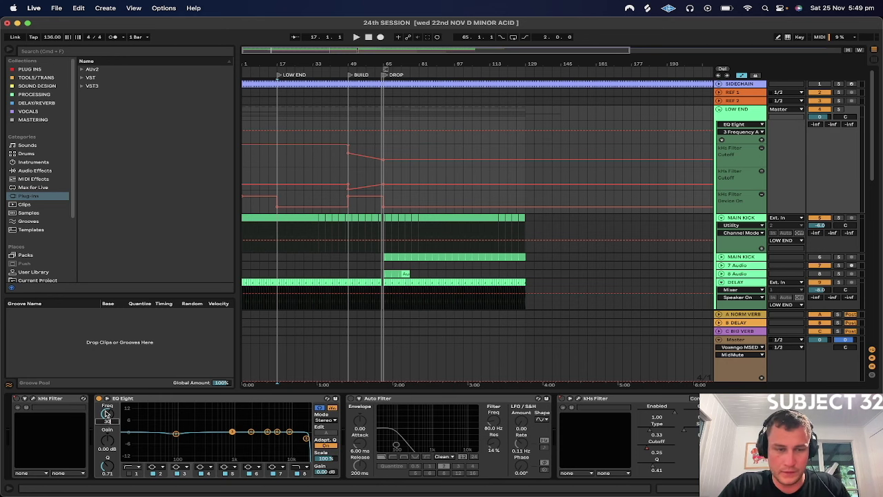
pyautogui.moveTo(105, 412); pyautogui.dragTo(106, 413)
pyautogui.click(108, 441)
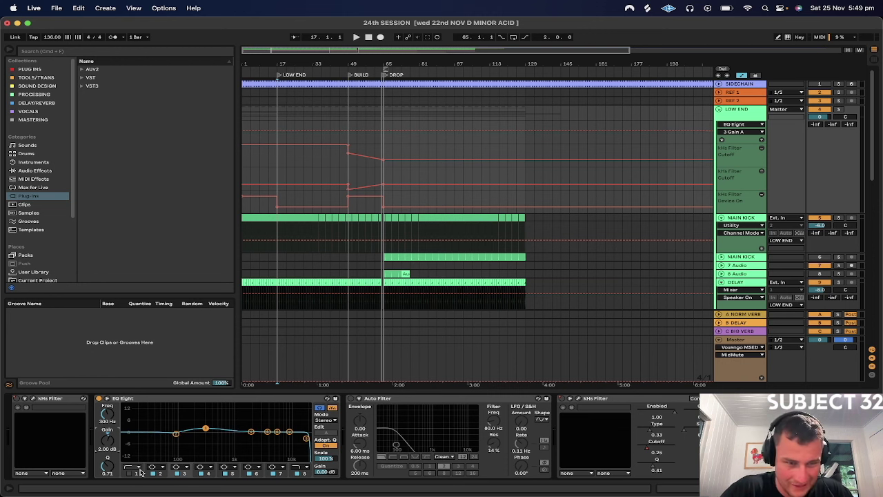
# - Play from the LOW END marker, solo the LOW END track and compare the sound with EQ Eight bypassed and enabled
pyautogui.press('space')
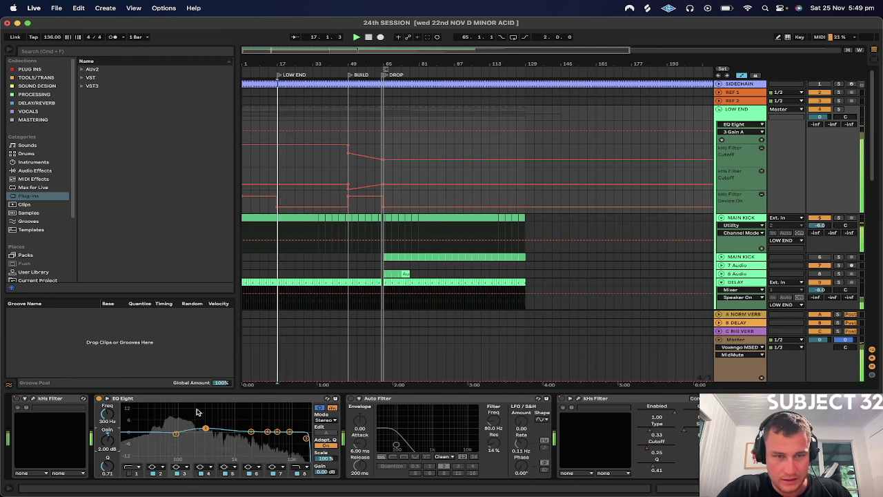
pyautogui.click(98, 399)
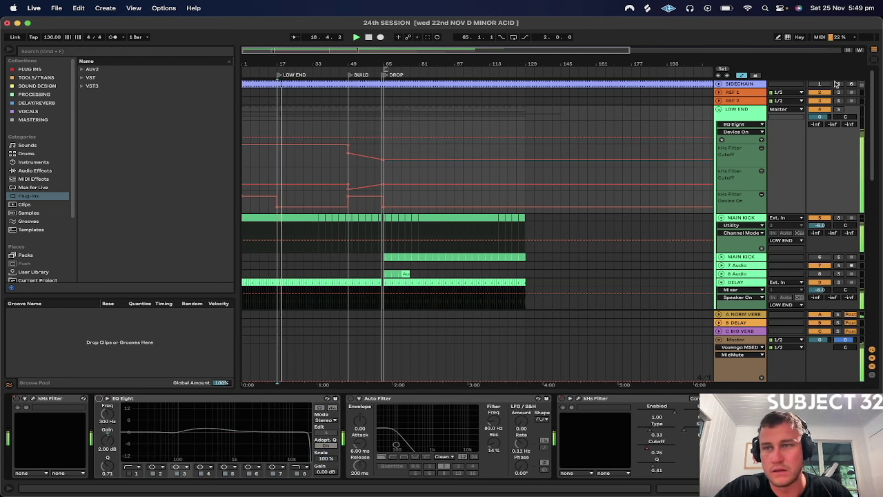
pyautogui.click(99, 399)
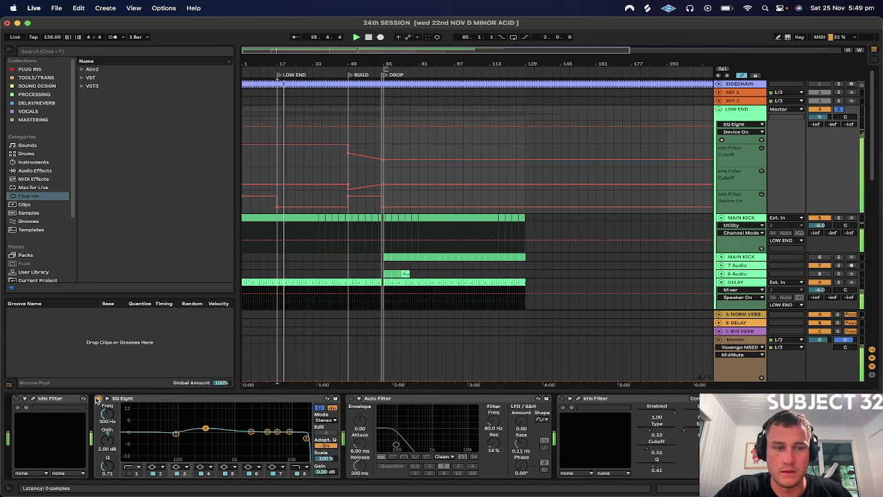
pyautogui.click(227, 467)
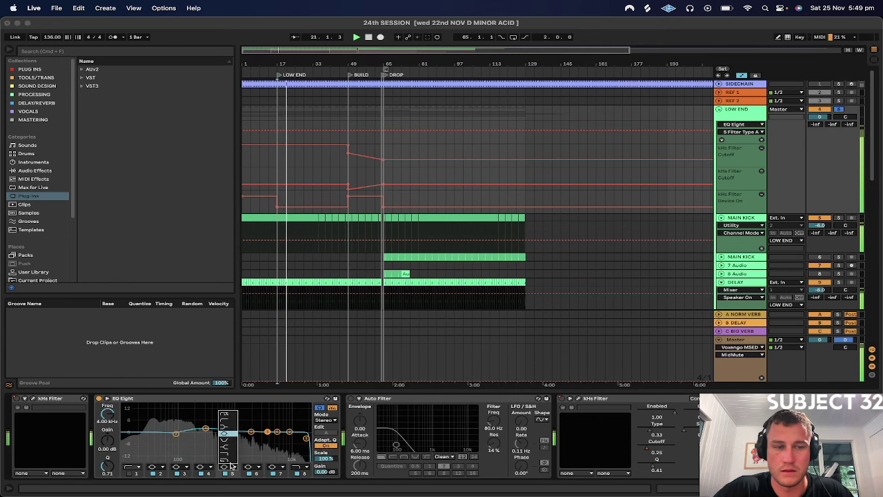
pyautogui.click(146, 449)
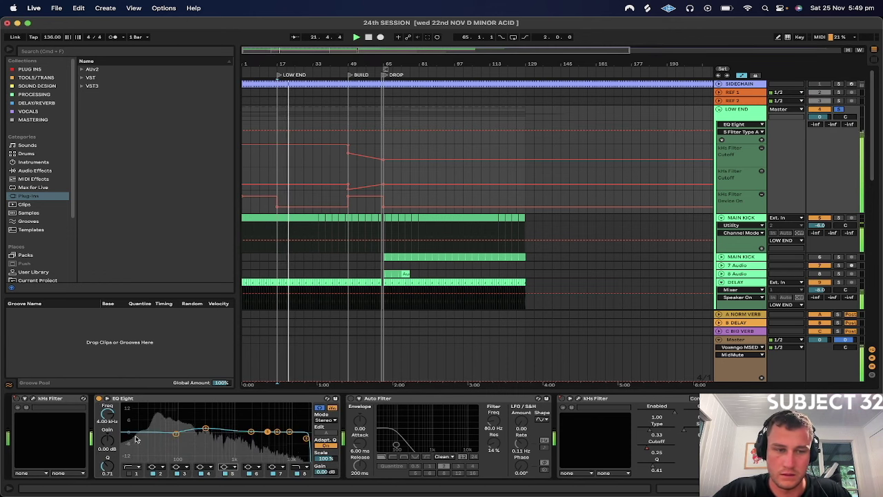
# - Set the EQ Eight's band 3 gain to 1 dB, recheck it against bypass and stop playback
pyautogui.click(206, 428)
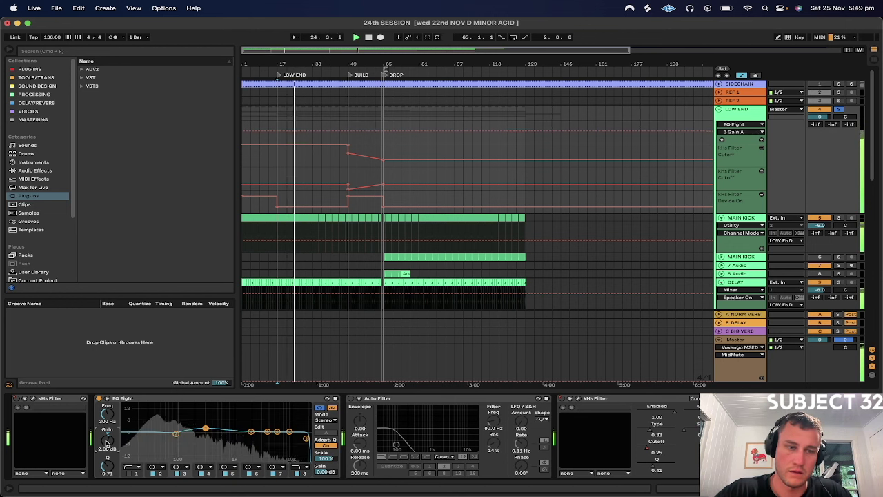
pyautogui.click(99, 399)
pyautogui.click(99, 399)
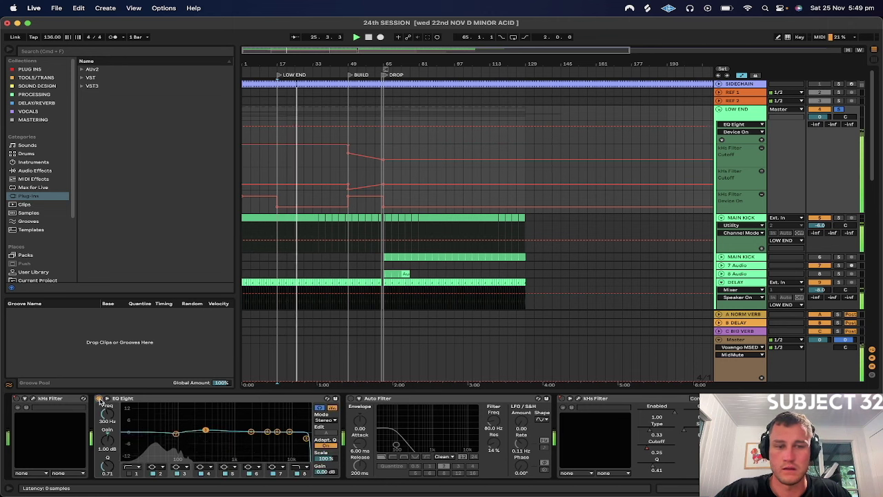
pyautogui.click(736, 110)
pyautogui.press('space')
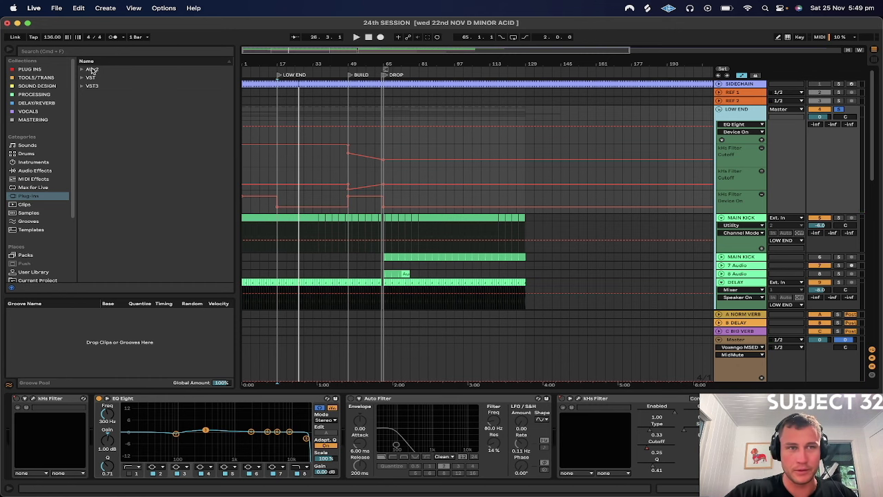
# - Place the insert marker at 17.1.1 on the LOW END track and browse the VST plug-in list
pyautogui.click(82, 80)
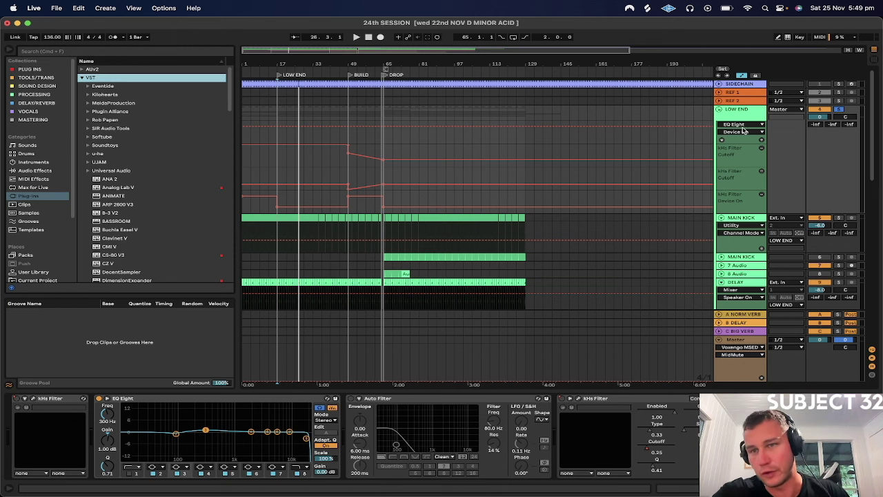
pyautogui.click(276, 116)
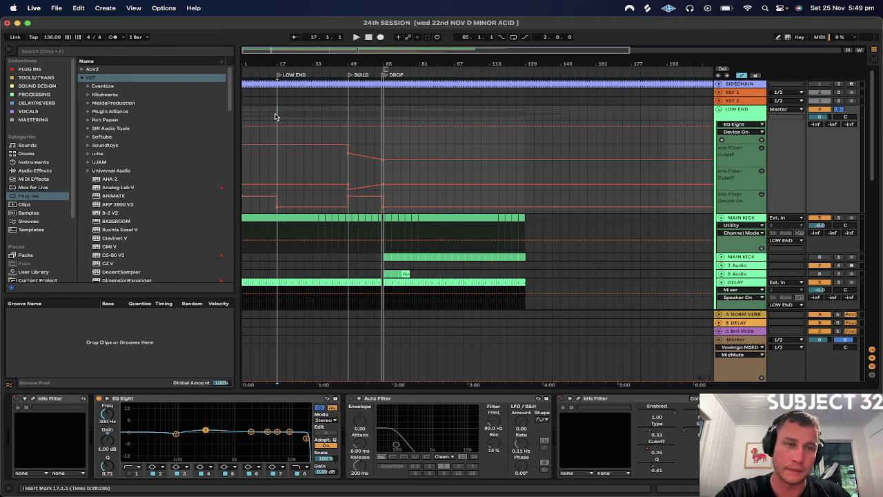
pyautogui.scroll(-15, 163, 200)
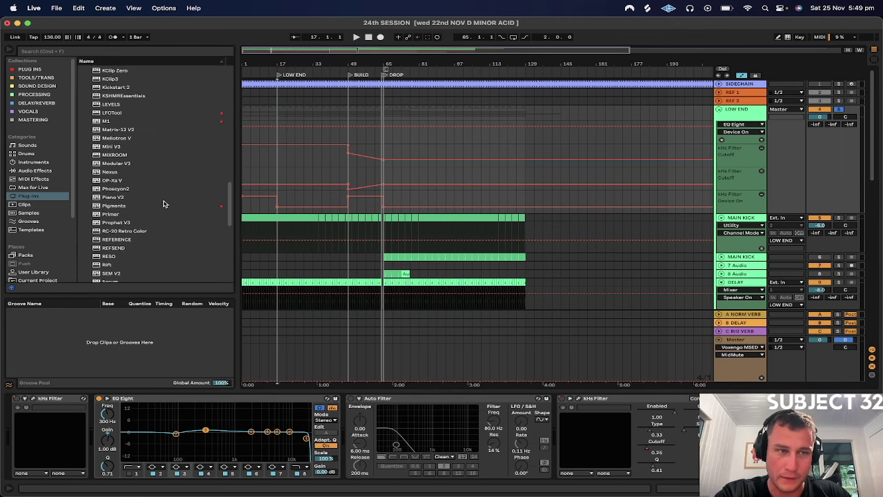
pyautogui.scroll(-8, 164, 203)
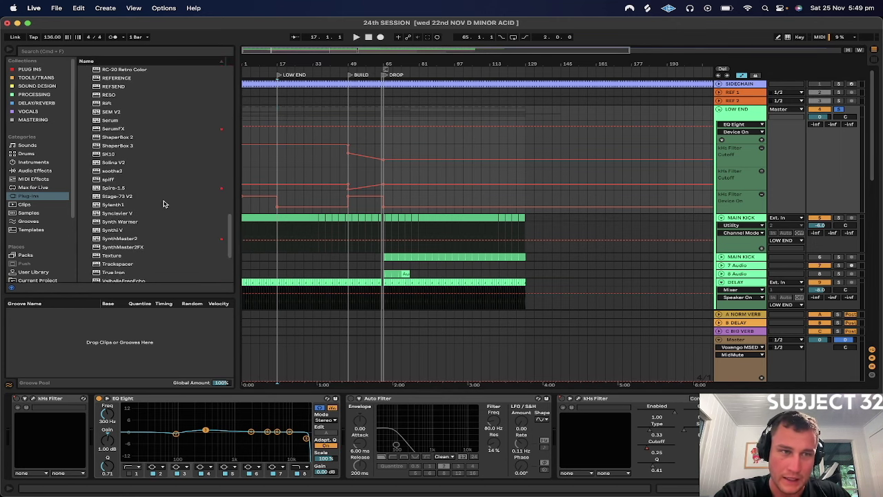
pyautogui.scroll(3, 138, 233)
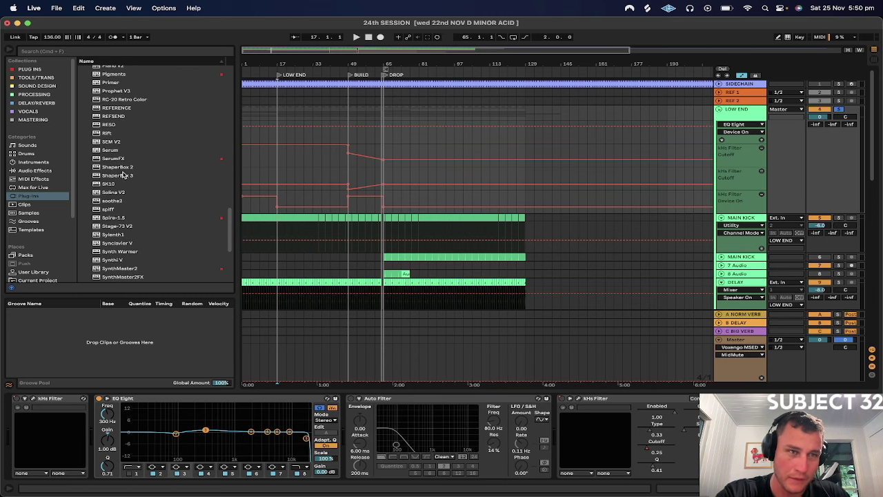
pyautogui.scroll(3, 125, 199)
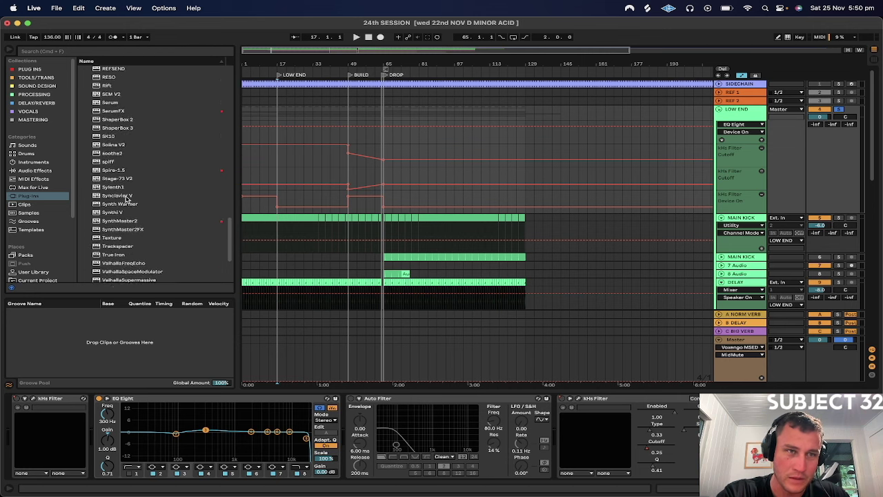
pyautogui.scroll(10, 126, 199)
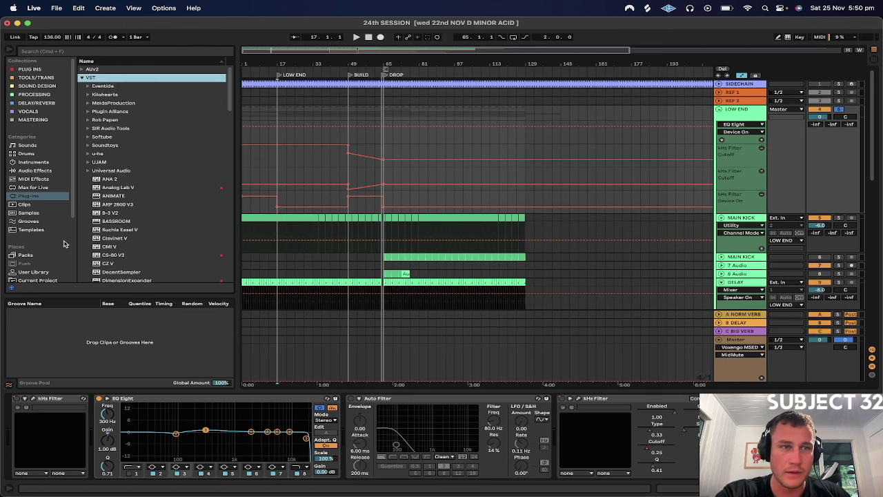
# - Search the plug-ins for "Sketch" and load the VST3 version of SketchCassette II onto the LOW END track
pyautogui.click(107, 53)
pyautogui.write('Sketch')
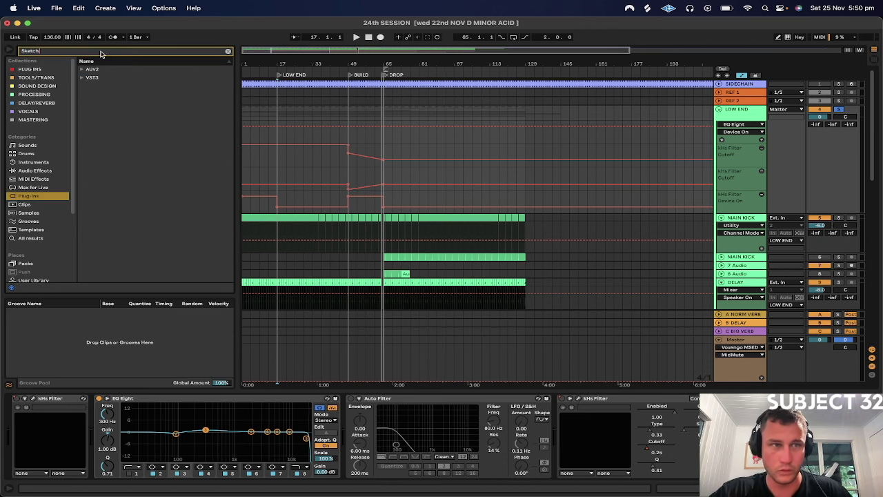
pyautogui.click(84, 78)
pyautogui.click(90, 88)
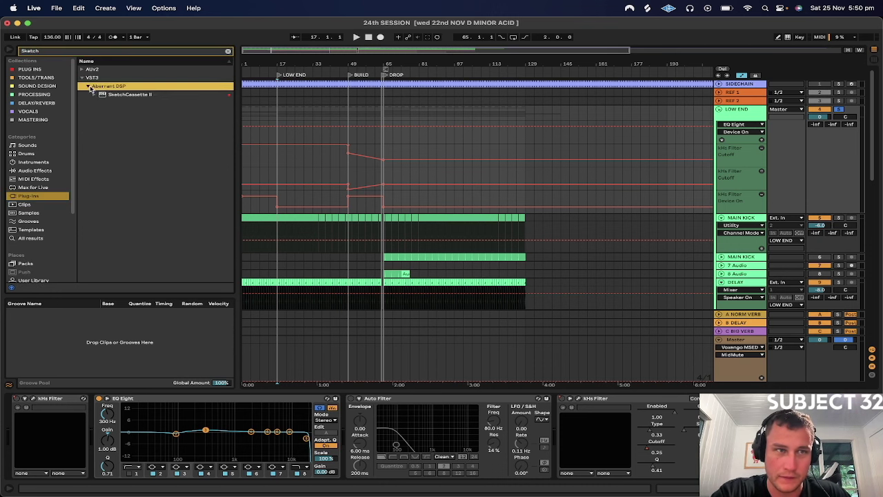
pyautogui.click(127, 96)
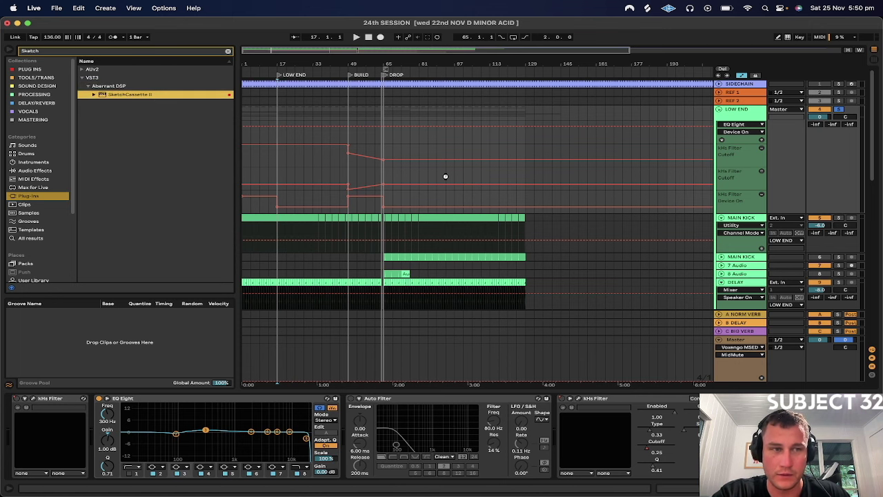
pyautogui.moveTo(396, 167); pyautogui.dragTo(386, 120)
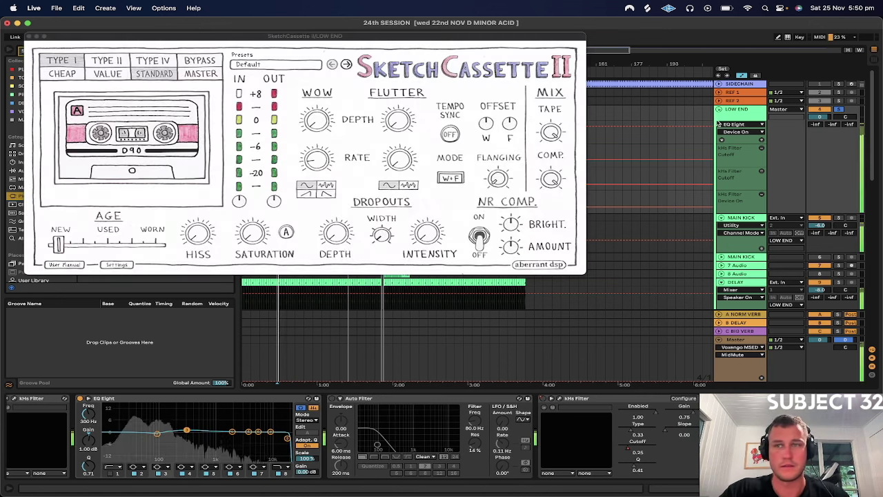
# - Load the Clean + Subtle preset in SketchCassette II and adjust its hiss and dropout intensity
pyautogui.click(346, 64)
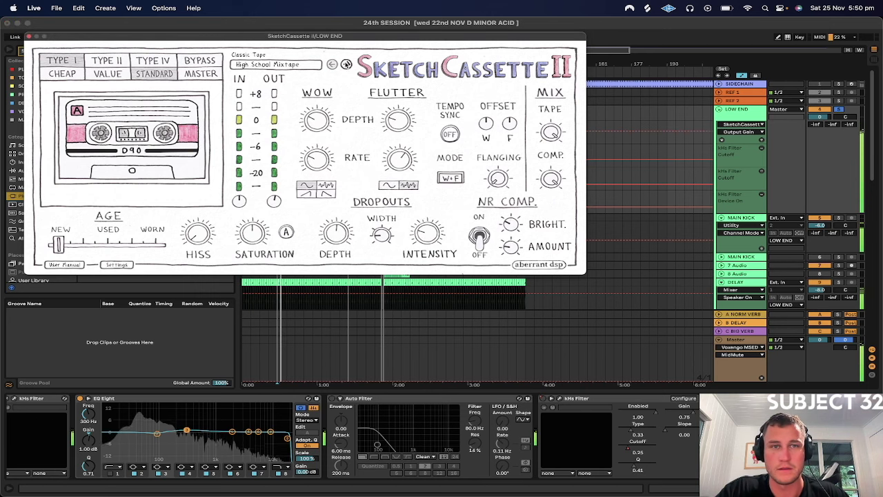
pyautogui.click(346, 64)
pyautogui.click(346, 64)
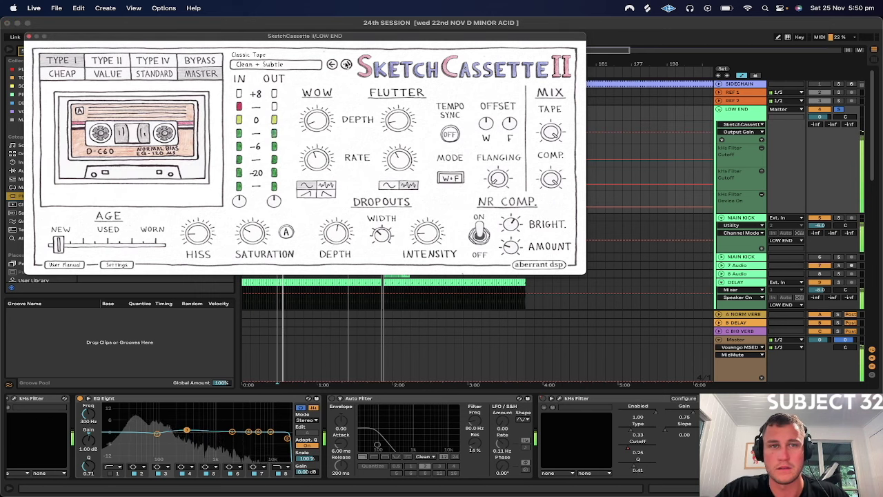
pyautogui.click(198, 235)
pyautogui.moveTo(196, 239); pyautogui.dragTo(193, 246)
pyautogui.click(423, 240)
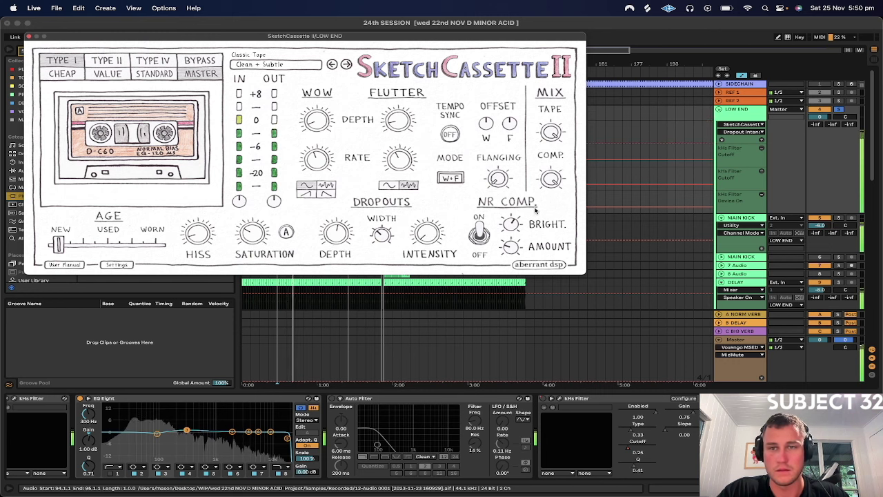
# - Audition the tape mix at 0% and lower the comp. mix to about halfway
pyautogui.moveTo(552, 141); pyautogui.dragTo(552, 240)
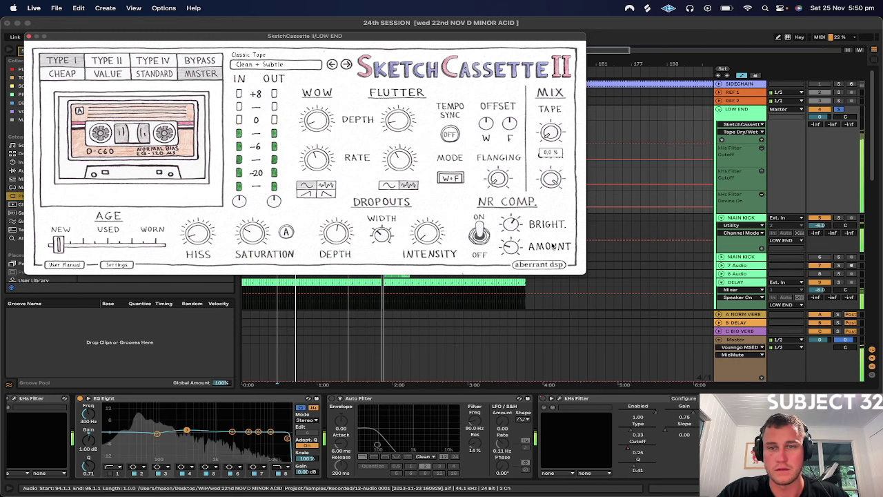
pyautogui.click(552, 179)
pyautogui.moveTo(552, 181); pyautogui.dragTo(552, 245)
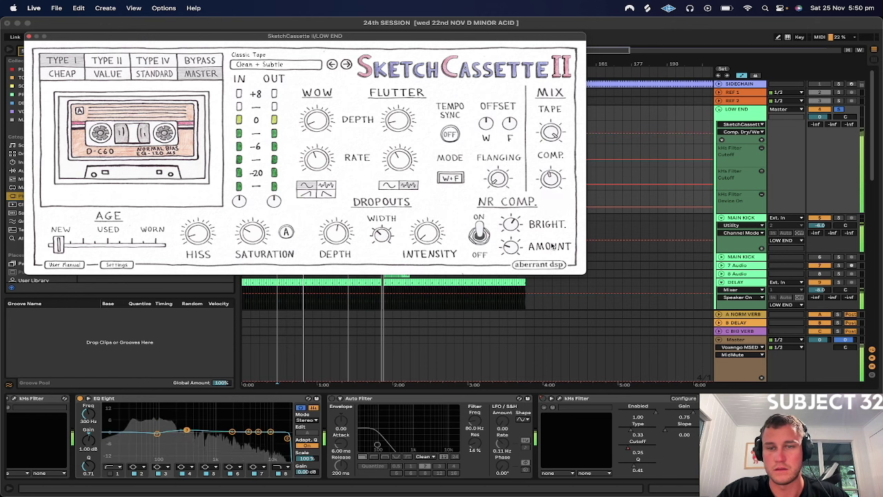
# - Try a higher wow depth and the Standard, Value and Cheap tape qualities
pyautogui.click(316, 121)
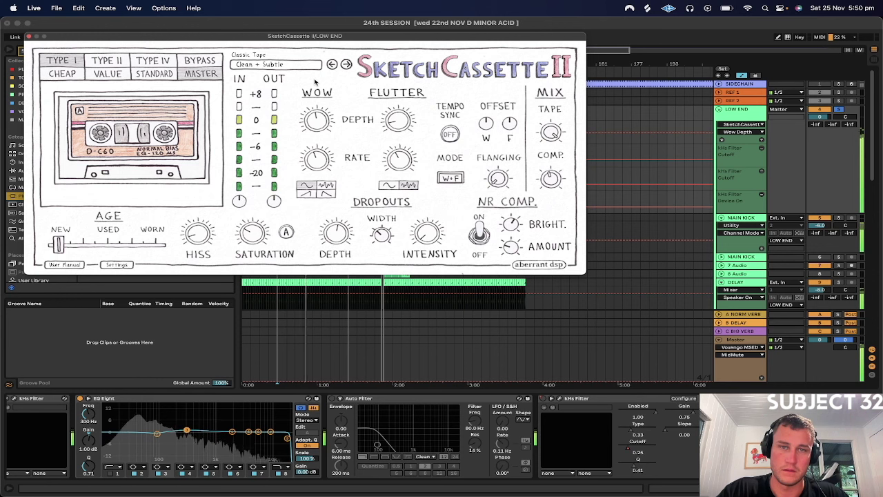
pyautogui.click(150, 74)
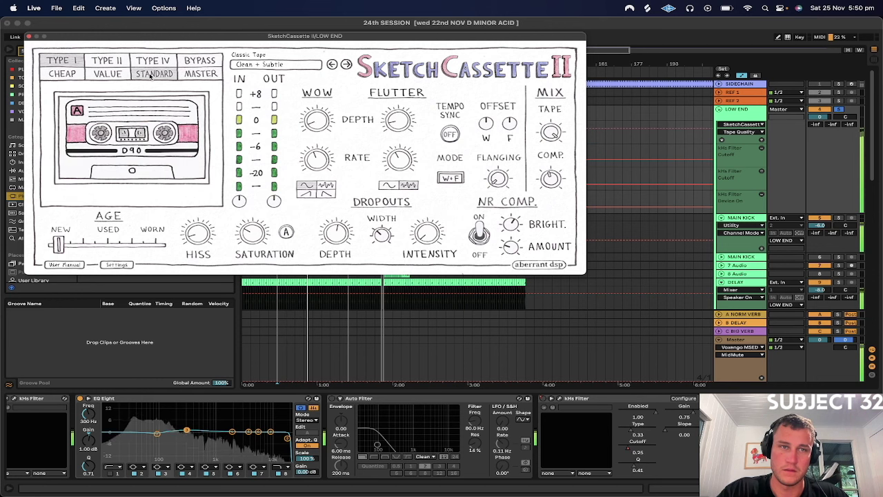
pyautogui.click(108, 79)
pyautogui.click(62, 73)
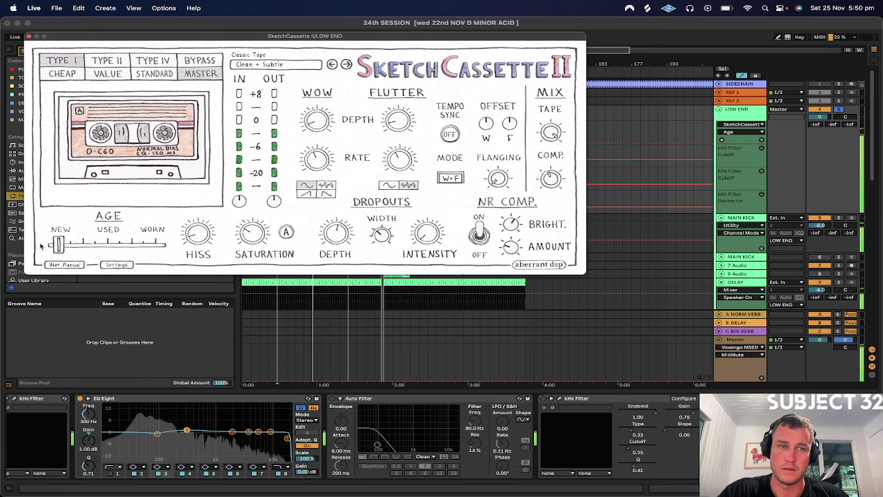
# - Test the tape age setting and raise the saturation slightly
pyautogui.moveTo(58, 245)
pyautogui.mouseDown()
pyautogui.moveTo(104, 250)
pyautogui.moveTo(59, 246)
pyautogui.mouseUp()
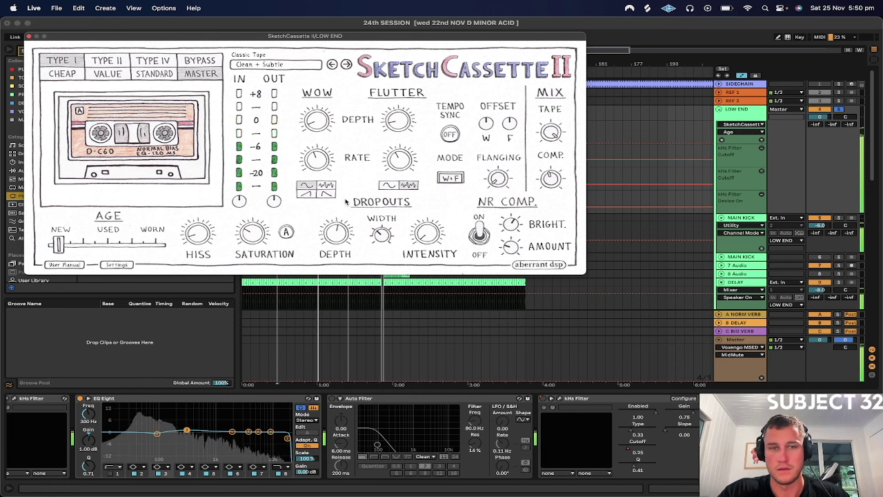
pyautogui.click(257, 231)
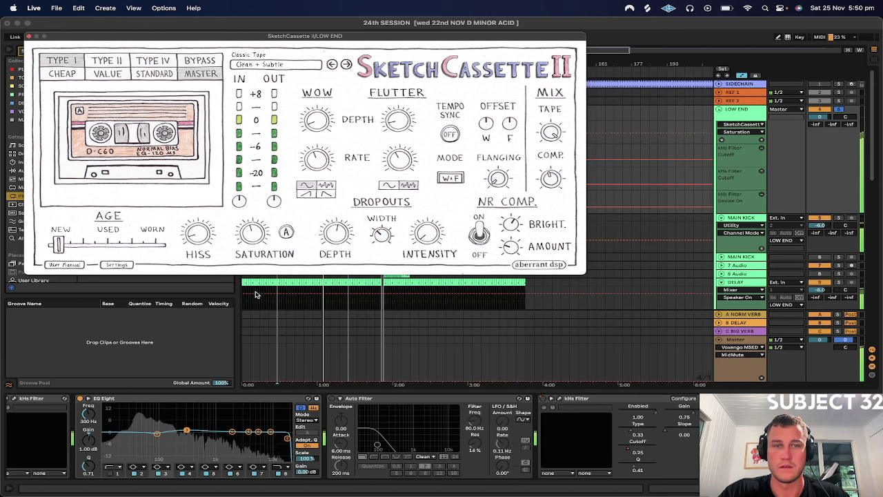
# - Replay the low end from bar 17 and fine-tune SketchCassette II's saturation by ear
pyautogui.moveTo(256, 296); pyautogui.dragTo(269, 351)
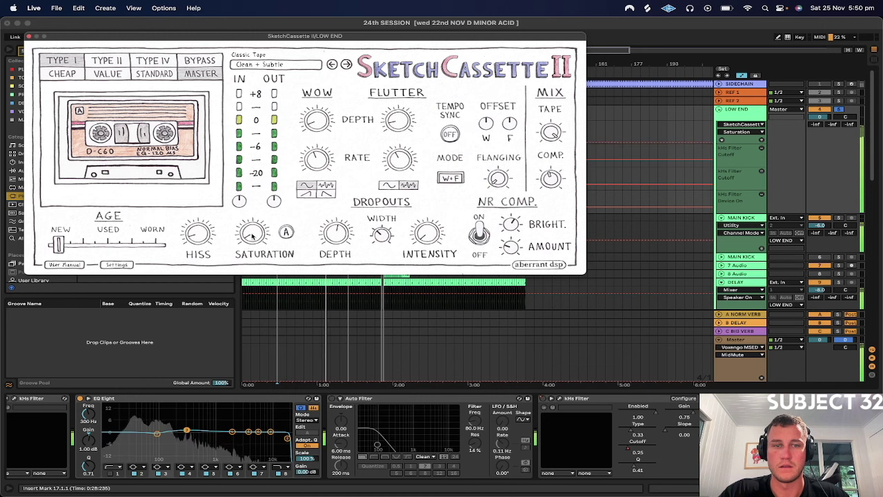
pyautogui.moveTo(251, 237); pyautogui.dragTo(258, 272)
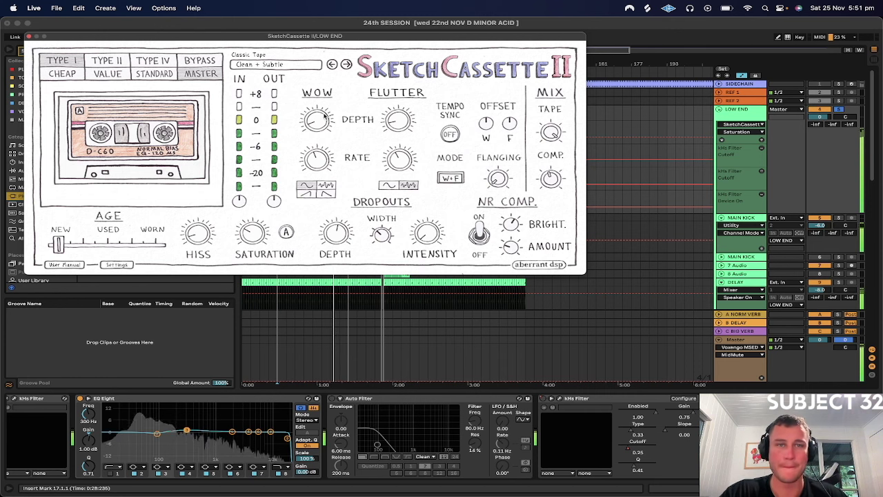
pyautogui.press('space')
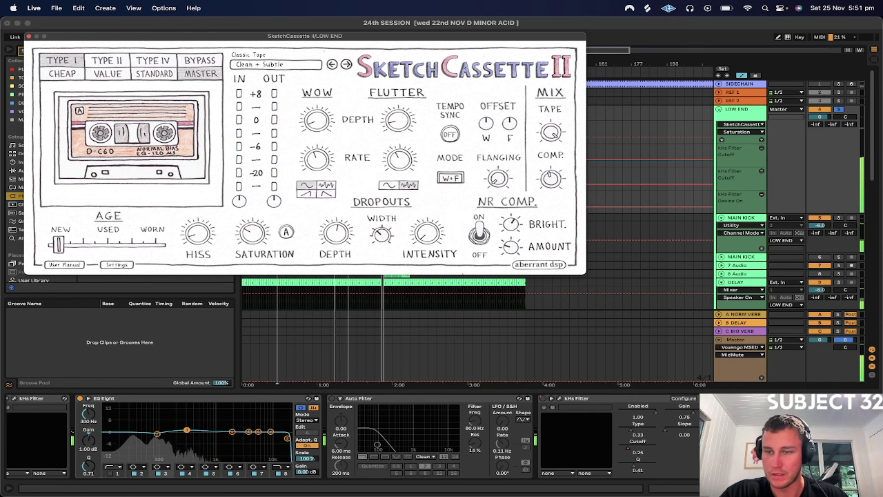
# - Move SketchCassette II between EQ Eight and Auto Filter on LOW END and audition the chain with Auto Filter switched off
pyautogui.moveTo(745, 398)
pyautogui.mouseDown()
pyautogui.moveTo(353, 424)
pyautogui.moveTo(371, 440)
pyautogui.mouseUp()
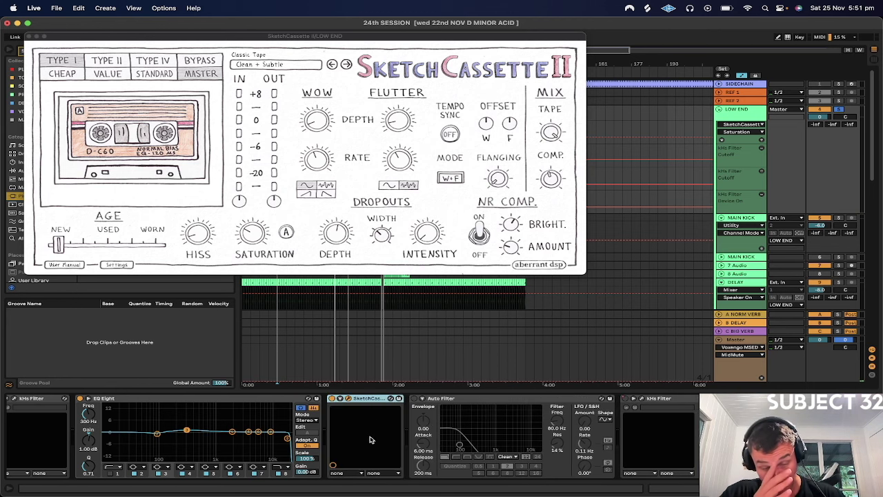
pyautogui.press('space')
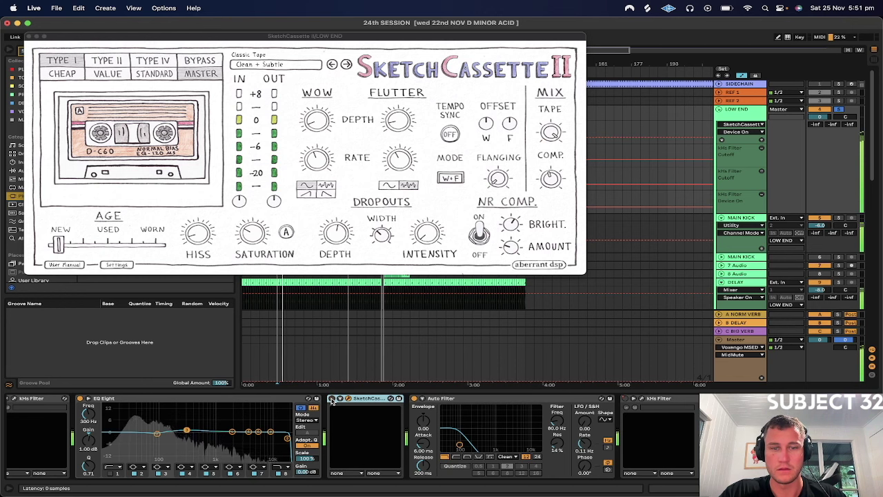
pyautogui.click(415, 399)
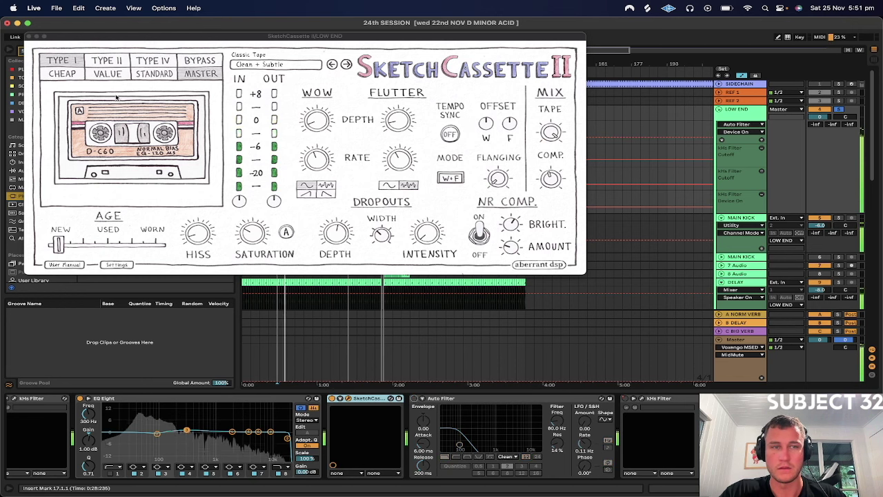
pyautogui.click(28, 36)
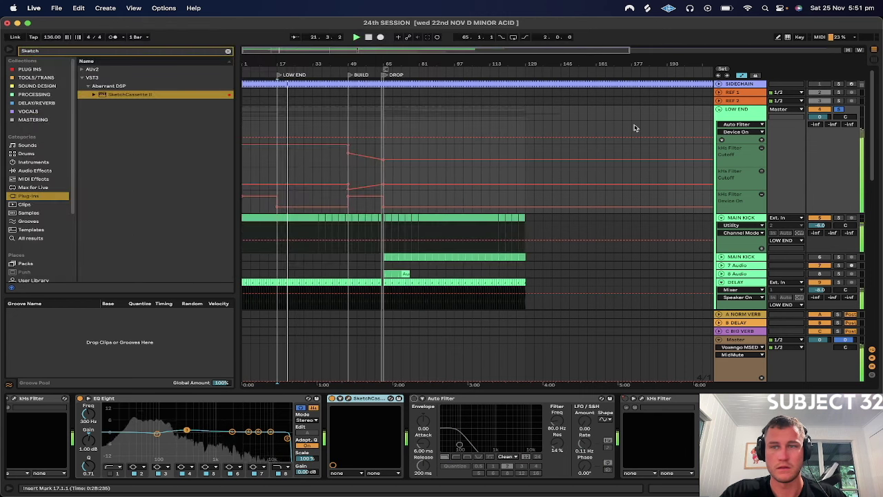
pyautogui.click(745, 111)
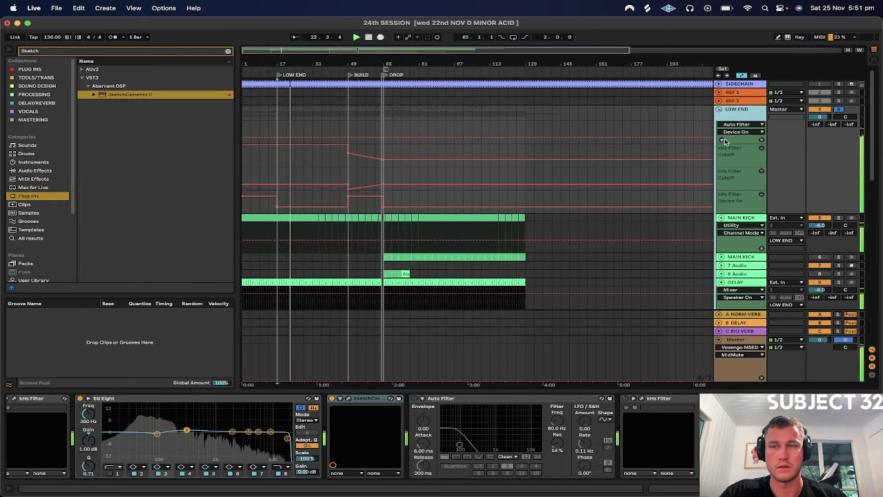
pyautogui.click(360, 172)
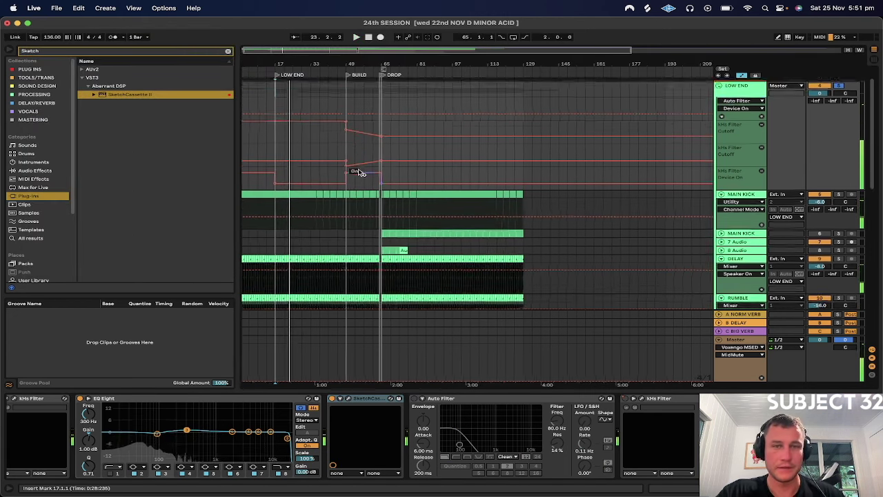
# - Fold the DELAY and RUMBLE tracks and the 11 Group inside LOW END
pyautogui.scroll(-5, 738, 181)
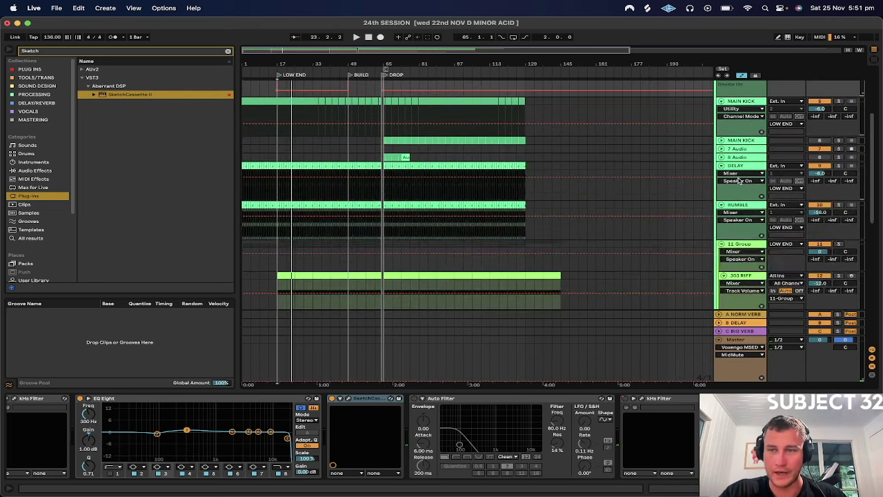
pyautogui.click(721, 166)
pyautogui.click(721, 174)
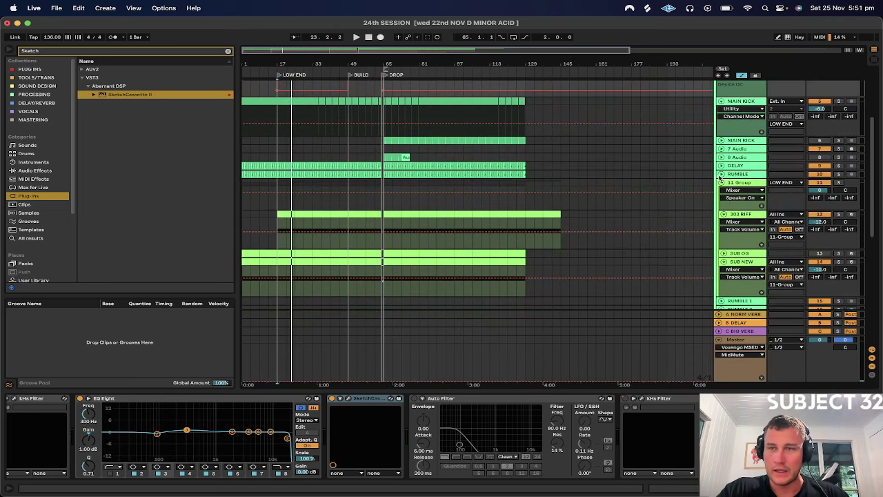
pyautogui.scroll(1, 721, 181)
pyautogui.click(721, 205)
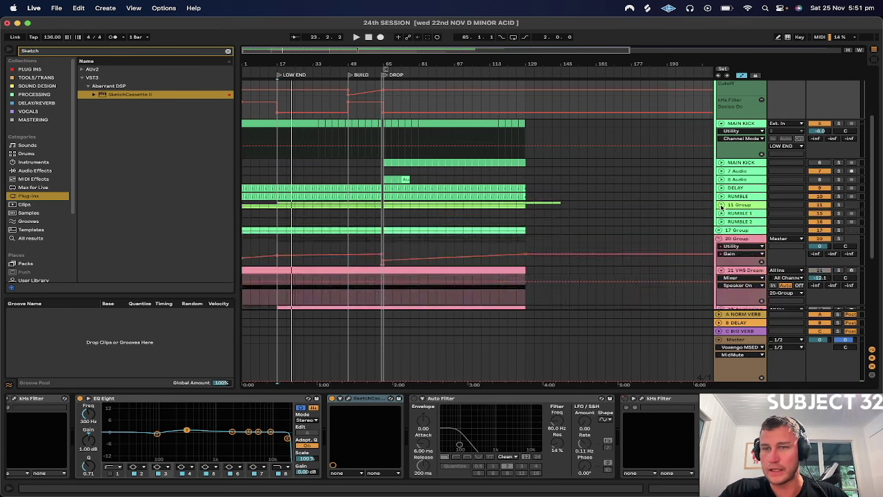
# - Audition the group holding the two FOLEY tracks below LOW END, unfold it and delete it
pyautogui.scroll(2, 721, 206)
pyautogui.scroll(-3, 722, 207)
pyautogui.scroll(-4, 722, 207)
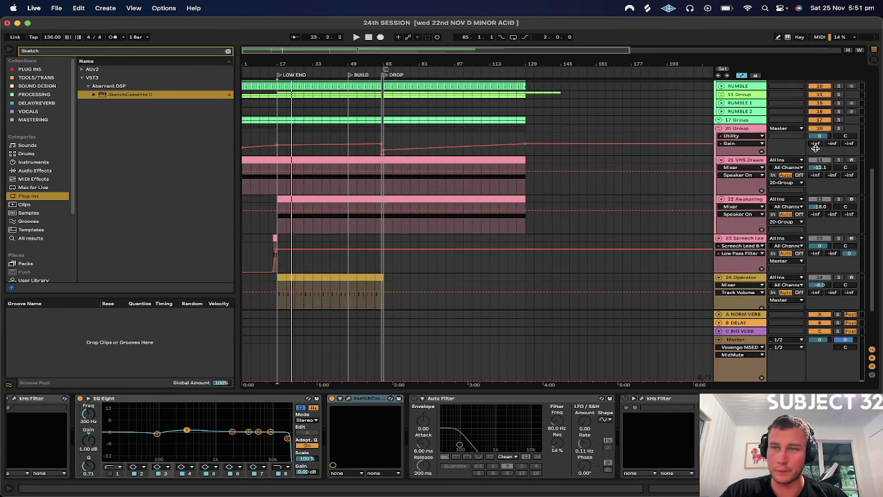
pyautogui.scroll(6, 839, 122)
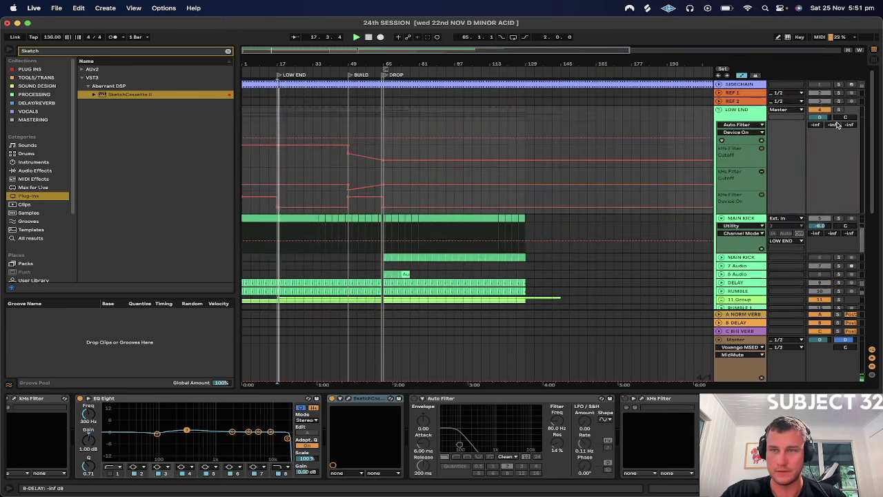
pyautogui.scroll(-5, 780, 157)
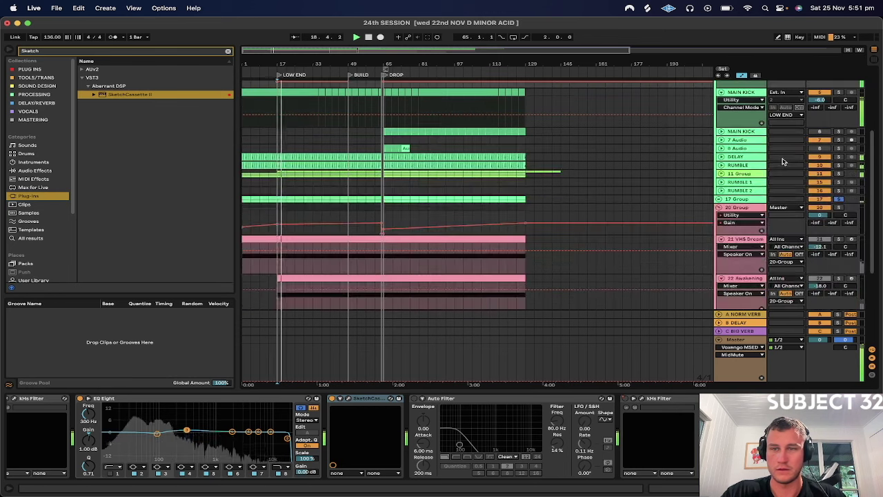
pyautogui.click(736, 198)
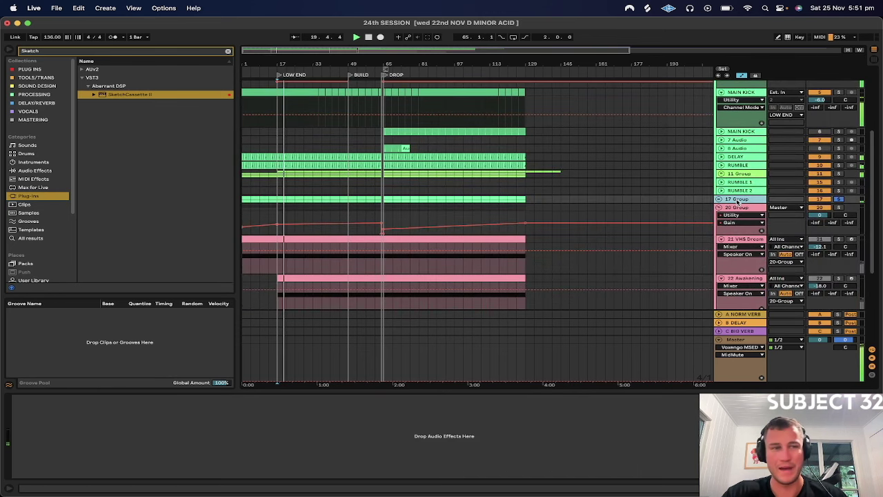
pyautogui.click(718, 199)
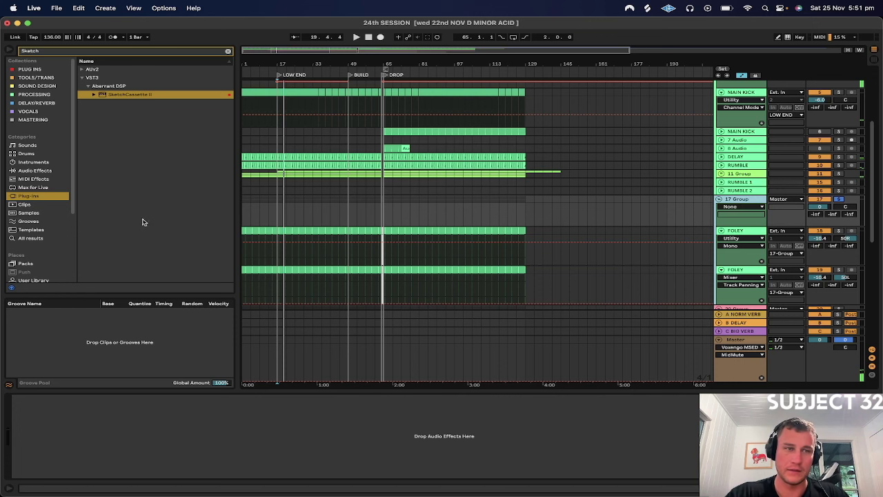
pyautogui.press('Delete')
# - Clear the plug-in search and search all browser content for "Atmospher"
pyautogui.click(28, 237)
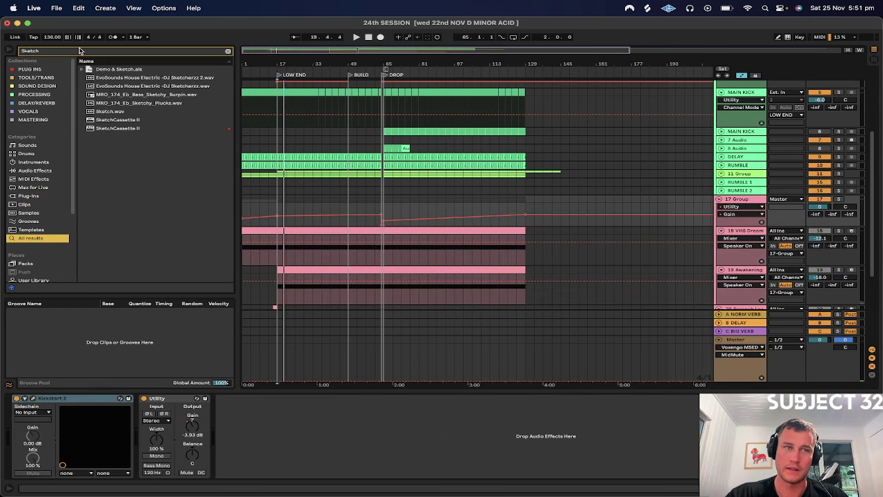
pyautogui.click(229, 51)
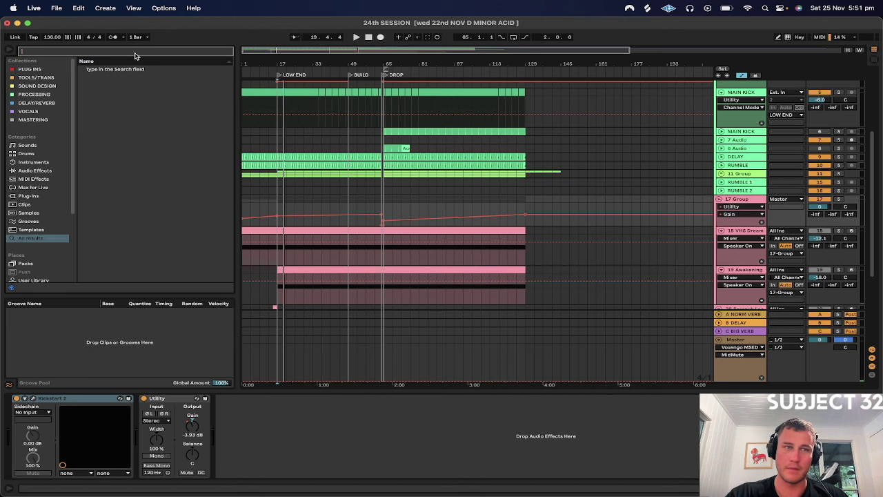
pyautogui.write('A')
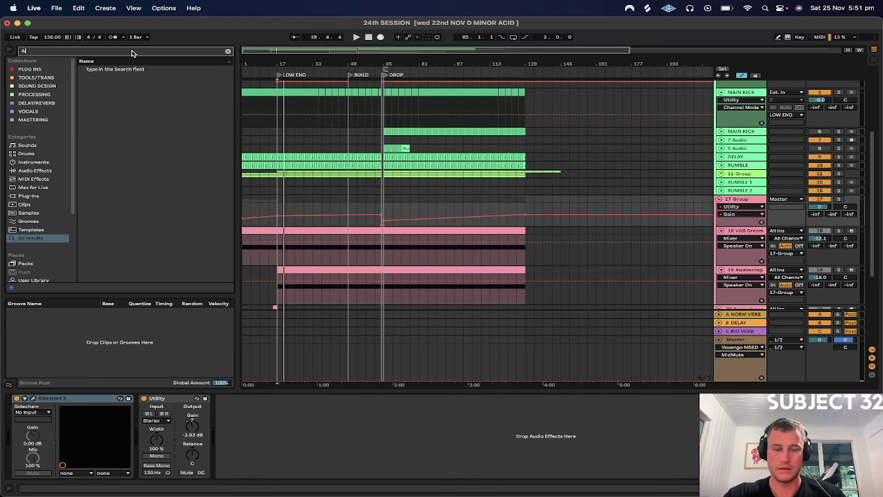
pyautogui.write('tmos')
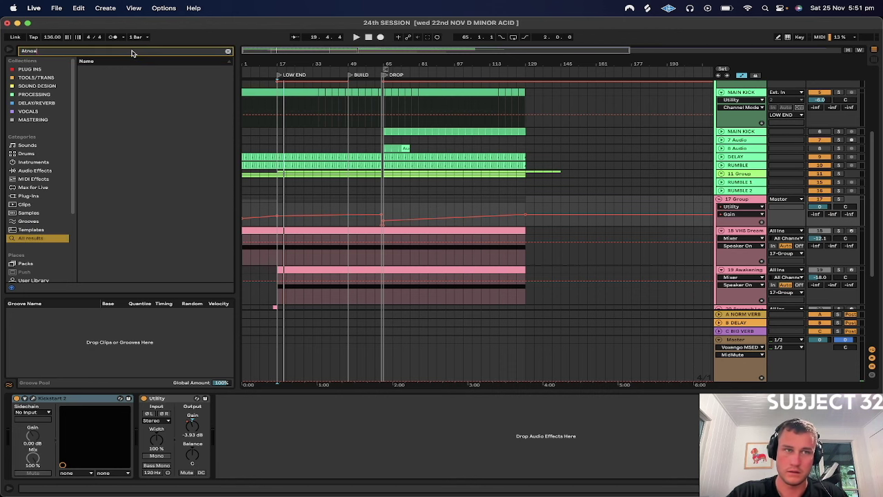
pyautogui.write('pho')
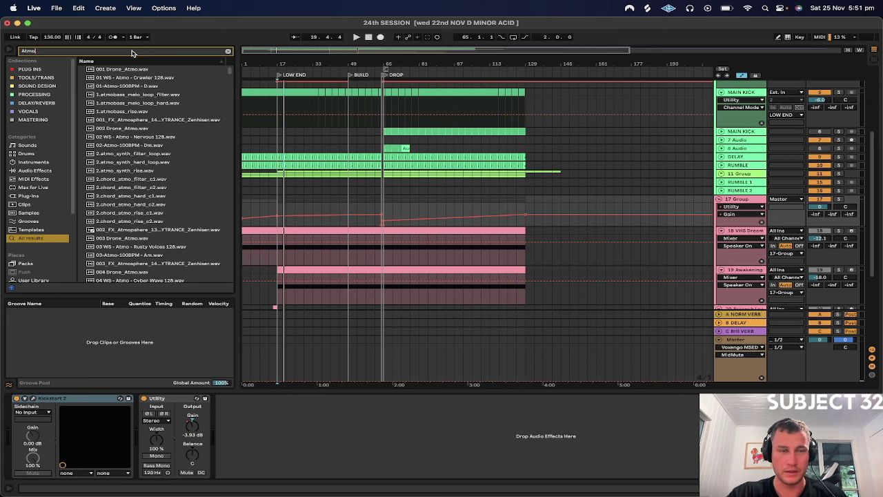
pyautogui.write('spher')
# - Preview several atmosphere samples, including the FX Atmosphere, AT Sector Atmosphere and Aweminus Avant files
pyautogui.click(154, 155)
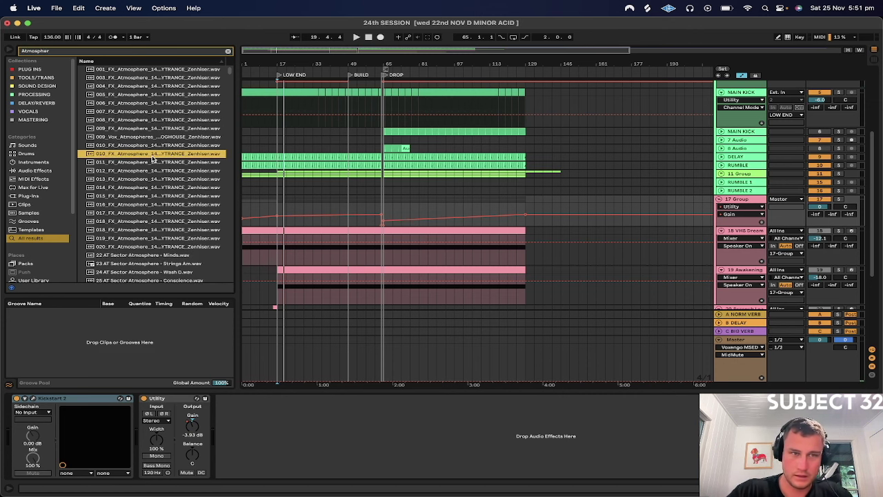
pyautogui.press('Down')
pyautogui.click(144, 229)
pyautogui.scroll(-5, 144, 229)
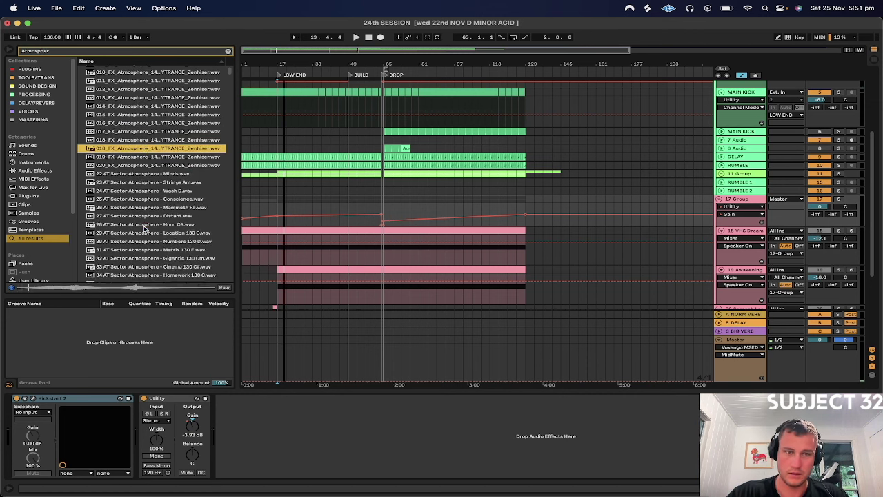
pyautogui.click(145, 184)
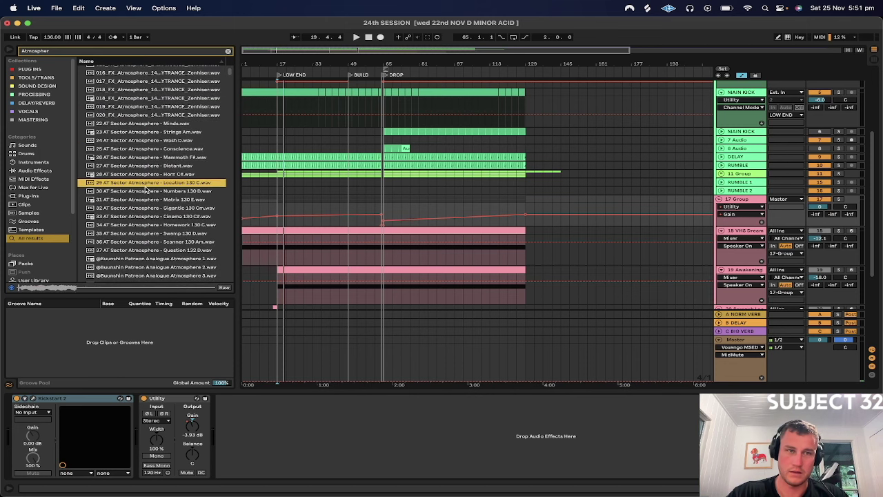
pyautogui.click(147, 217)
pyautogui.scroll(-3, 147, 218)
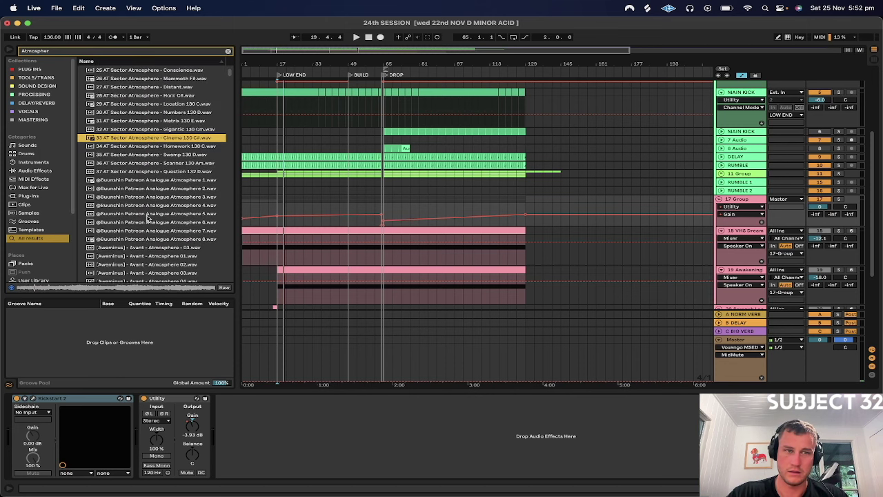
pyautogui.click(161, 265)
pyautogui.scroll(-3, 160, 263)
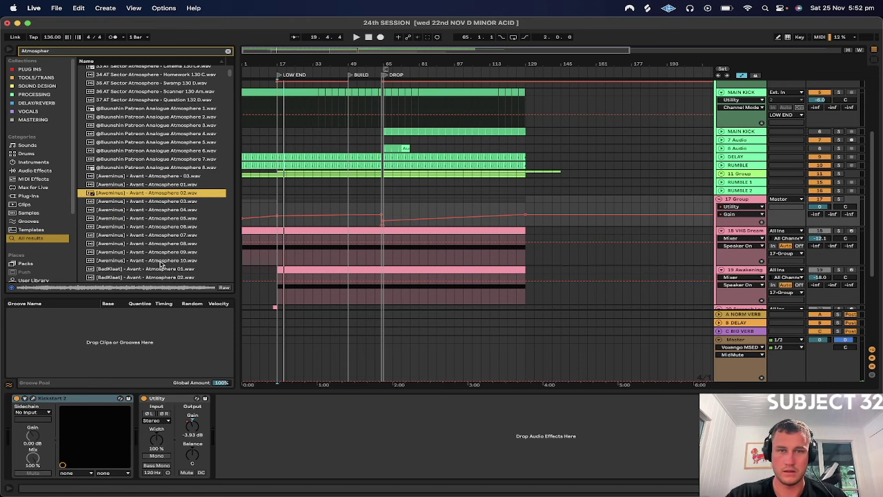
# - Add an audio track below the folded LOW END group and place [Aweminus] - Avant - Atmosphere 02.wav at the LOW END marker
pyautogui.scroll(5, 358, 186)
pyautogui.click(719, 109)
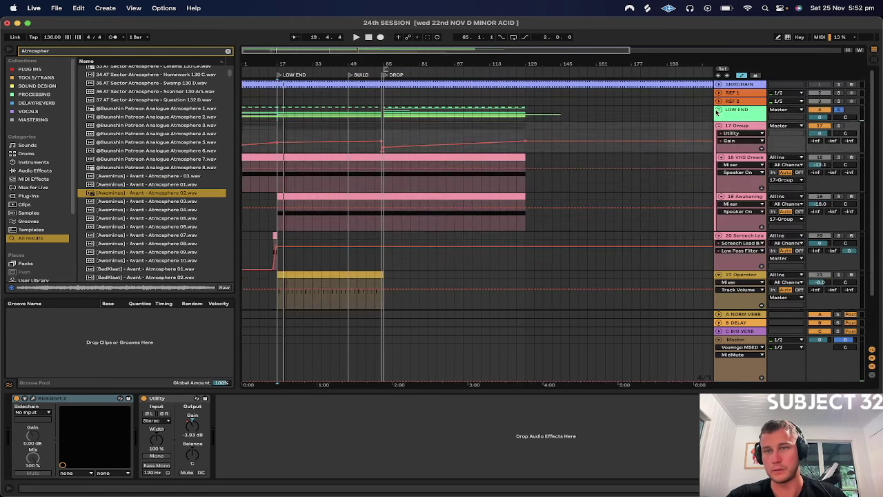
pyautogui.click(735, 111)
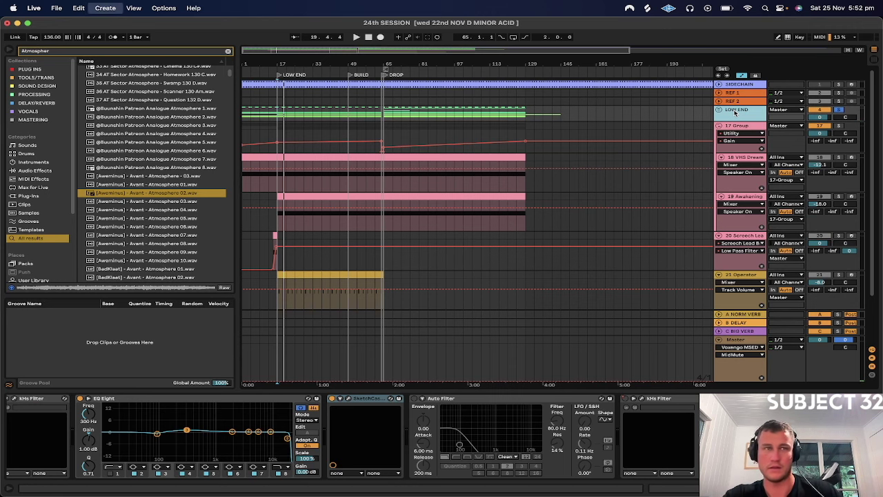
pyautogui.press('super+t')
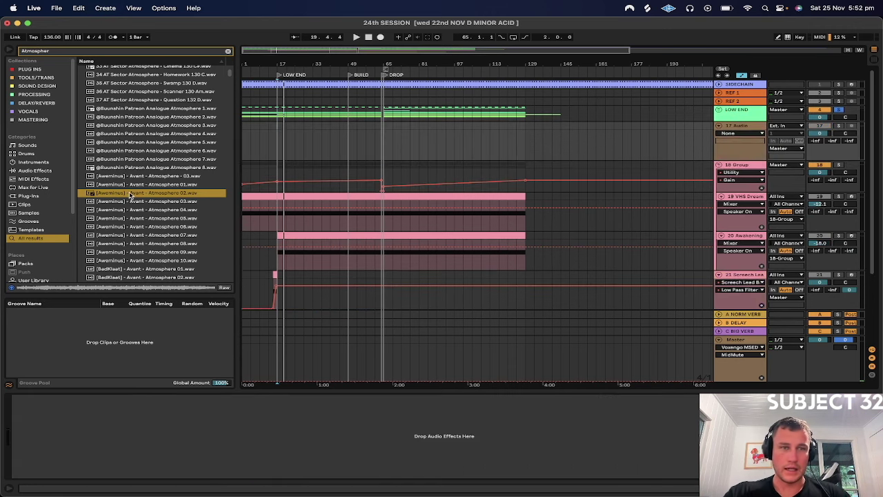
pyautogui.moveTo(129, 194); pyautogui.dragTo(279, 154)
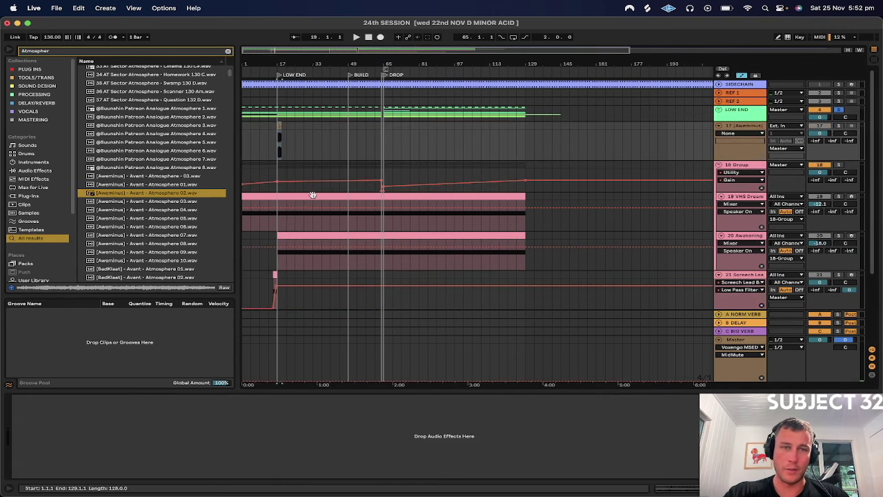
# - Lower the atmosphere track's volume to about -28 dB and play it soloed together with the low end and the pink group
pyautogui.click(823, 134)
pyautogui.write('-12')
pyautogui.press('Return')
pyautogui.press('space')
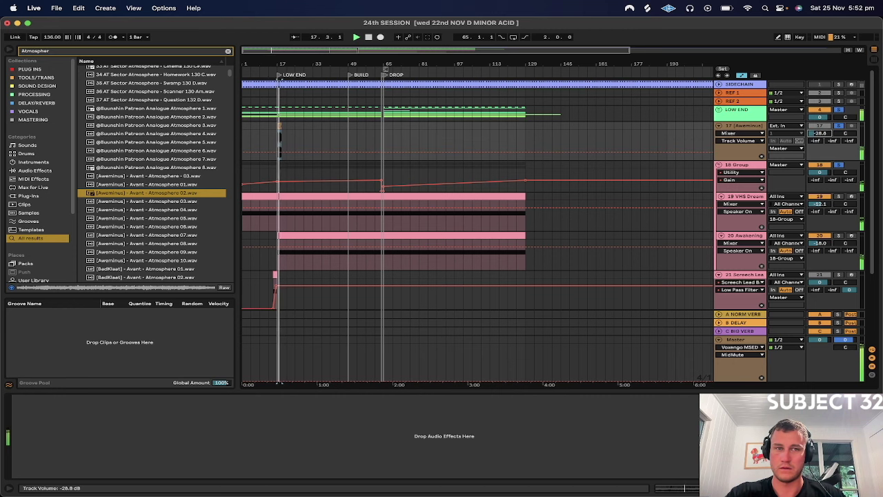
# - Preview further atmosphere samples, including AT Sector Question 132 D, BadKlaat Atmosphere 01 and Aweminus Atmosphere 08 to 10
pyautogui.click(139, 100)
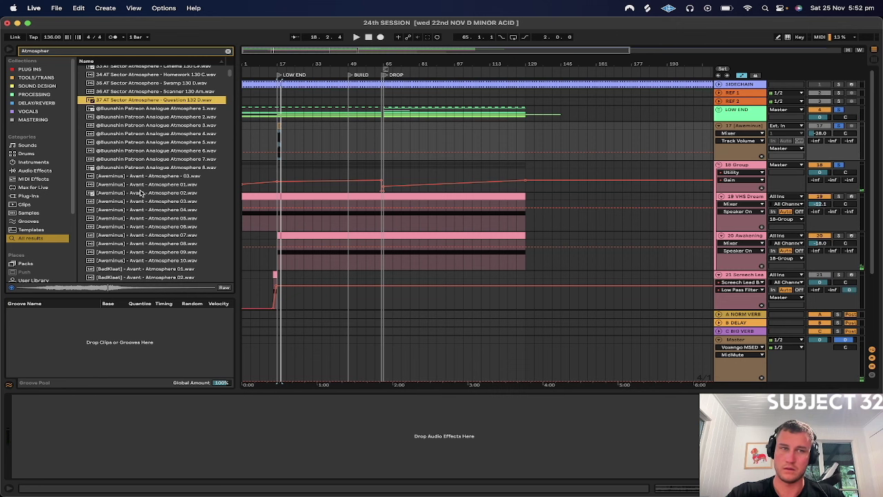
pyautogui.scroll(-5, 140, 193)
pyautogui.click(146, 229)
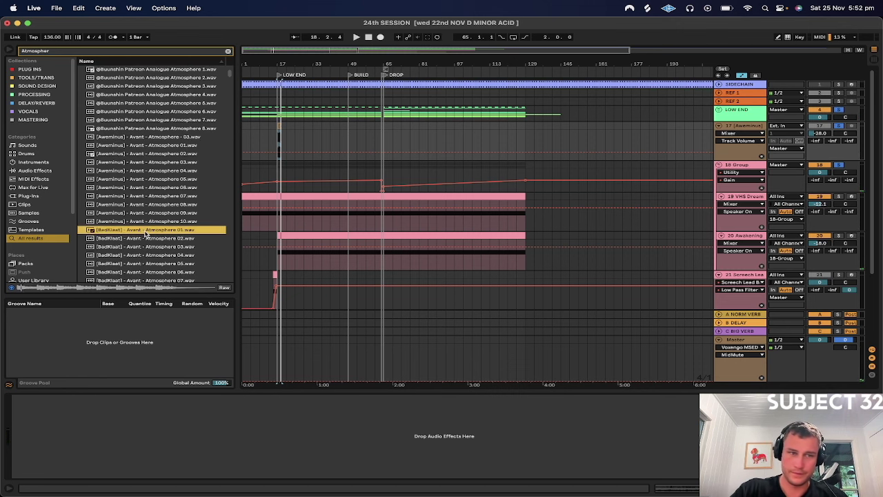
pyautogui.press('Up')
pyautogui.scroll(1, 138, 210)
pyautogui.press('Up')
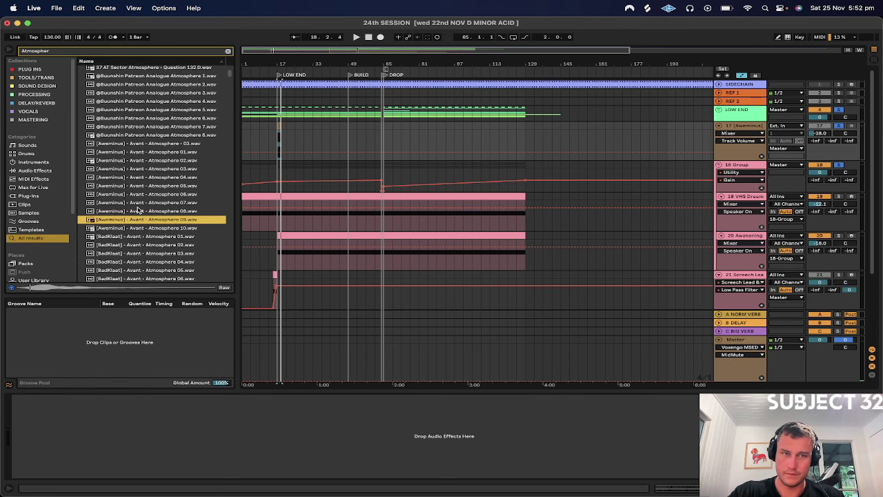
pyautogui.scroll(-1, 138, 210)
pyautogui.click(138, 205)
pyautogui.scroll(-4, 138, 209)
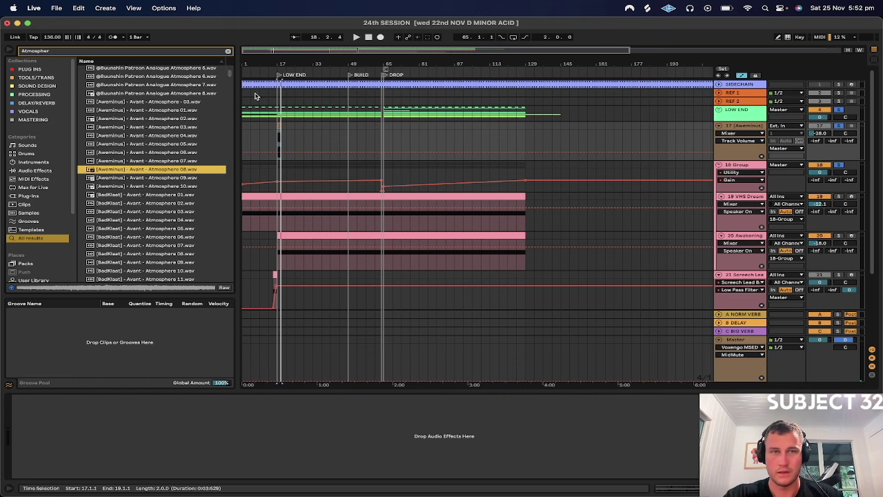
# - Replace the atmosphere clip at the LOW END marker with [Aweminus] - Avant - Atmosphere 08.wav and loop playback over bar 17
pyautogui.moveTo(278, 62); pyautogui.dragTo(285, 169)
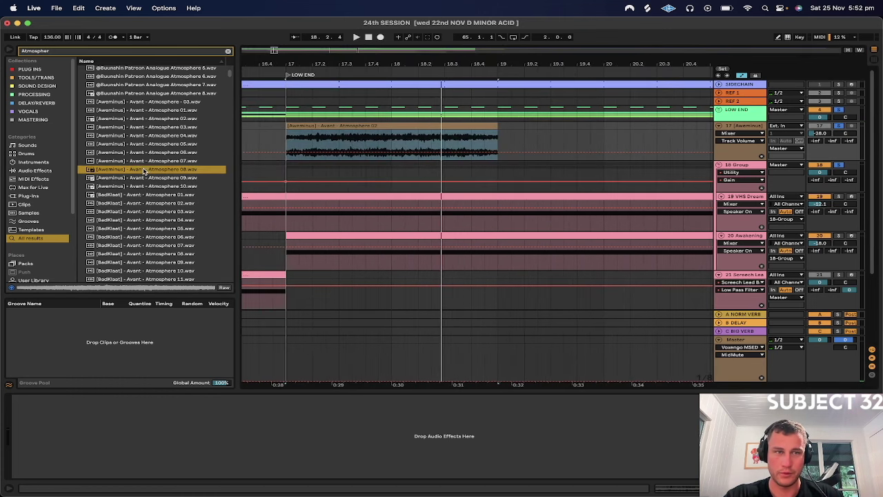
pyautogui.moveTo(144, 171); pyautogui.dragTo(376, 140)
pyautogui.press('space')
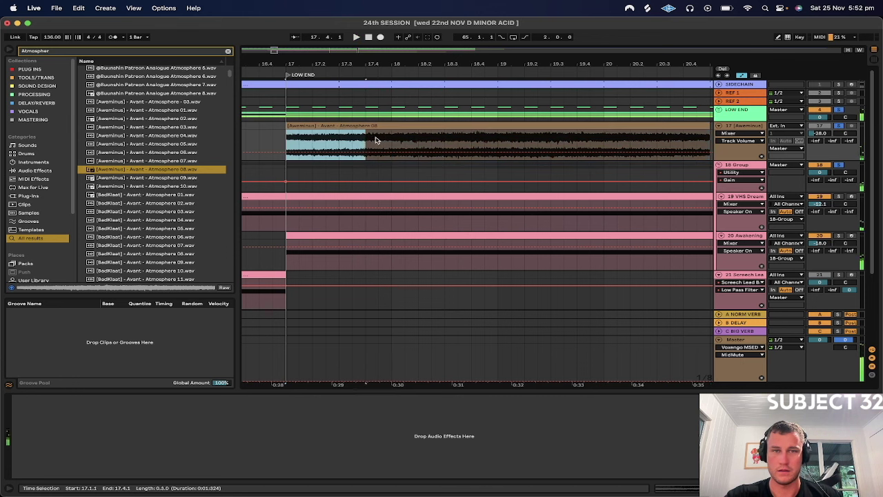
pyautogui.press('super+l')
pyautogui.press('space')
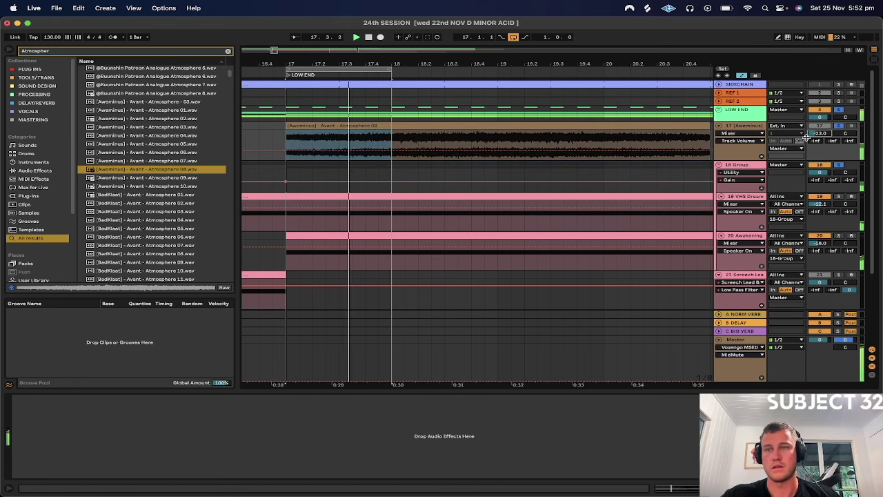
# - Raise the atmosphere track's volume to -22 dB and take the pink 18 Group out of solo, keeping the atmosphere soloed
pyautogui.click(840, 165)
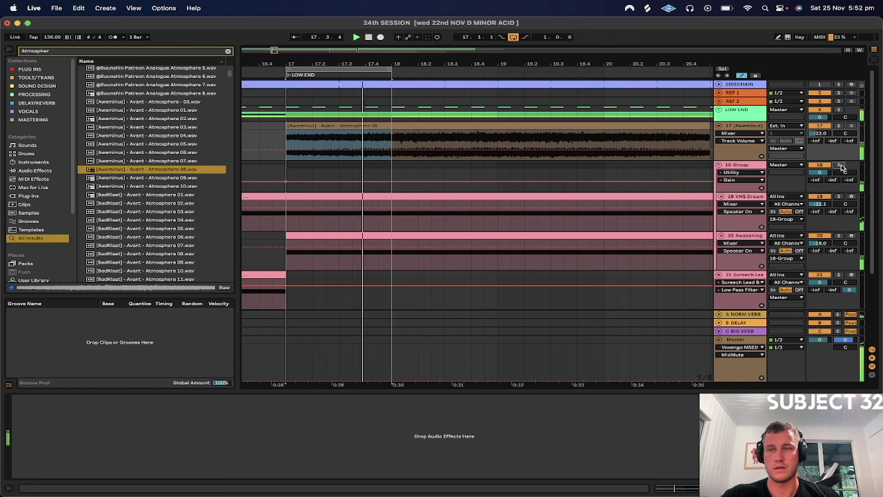
pyautogui.click(820, 126)
pyautogui.click(839, 125)
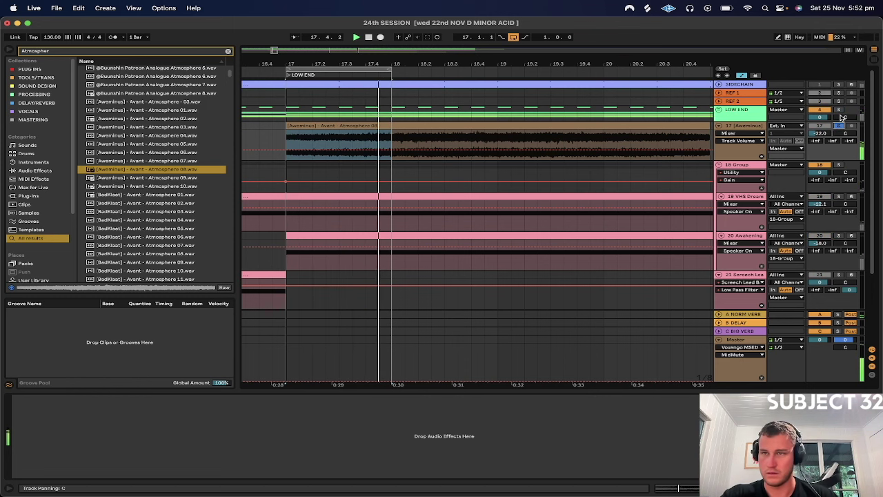
# - Duplicate the first beat of the Atmosphere 08 clip four times from bar 17 and play the result with the low end
pyautogui.click(328, 145)
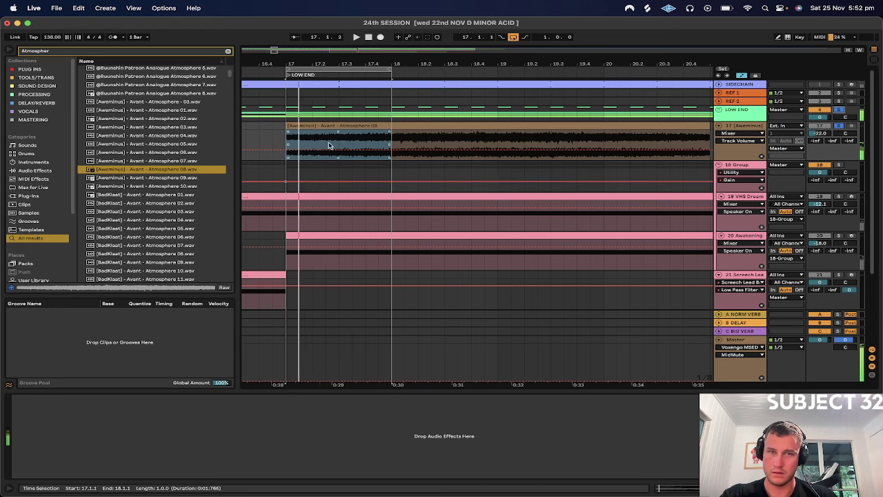
pyautogui.moveTo(286, 137); pyautogui.dragTo(338, 132)
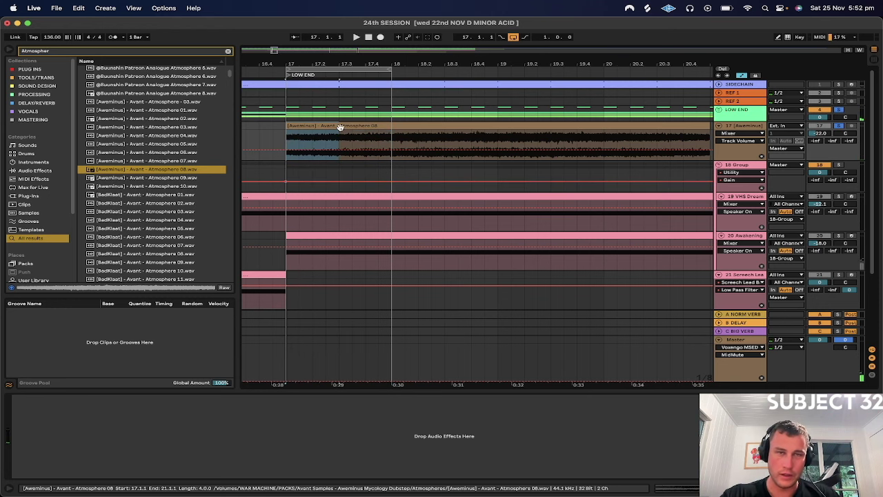
pyautogui.click(285, 127)
pyautogui.press('super+d')
pyautogui.press('super+d')
pyautogui.press('super+d')
pyautogui.press('super+d')
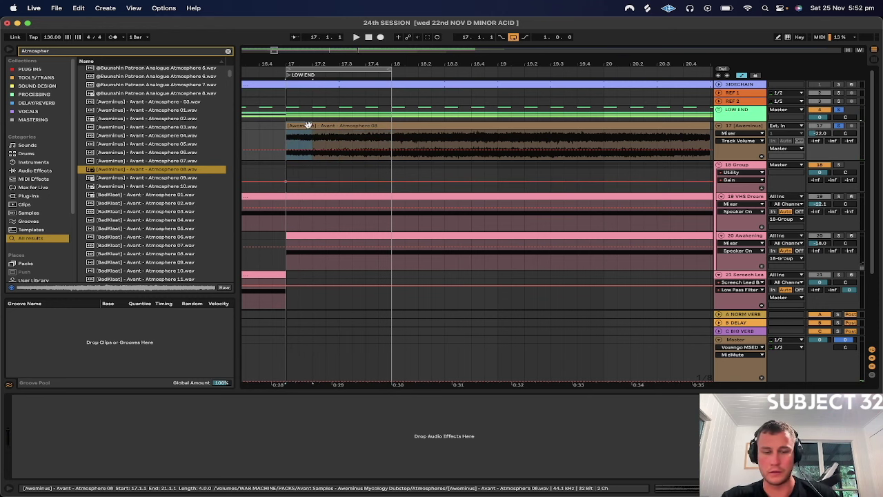
pyautogui.click(281, 131)
pyautogui.press('space')
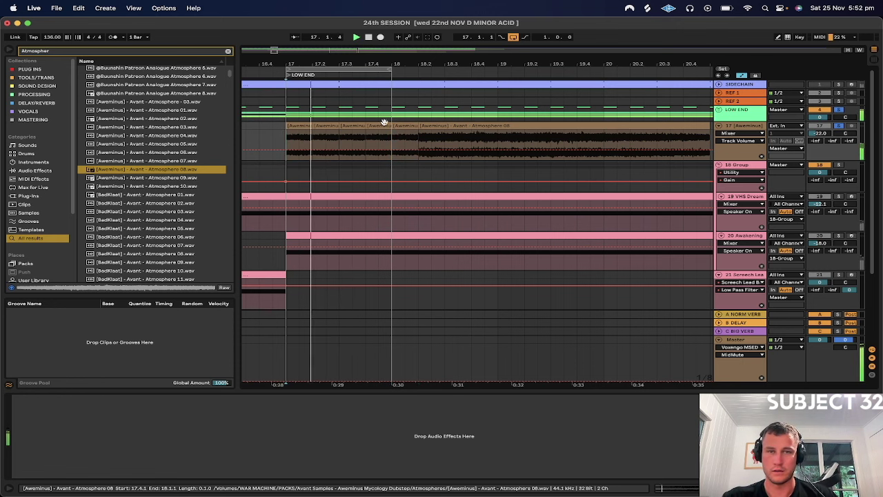
# - Delete the remaining atmosphere audio after bar 17, leaving only the four one-beat slices
pyautogui.click(410, 127)
pyautogui.keyDown('shift'); pyautogui.click(427, 127); pyautogui.keyUp('shift')
pyautogui.press('Delete')
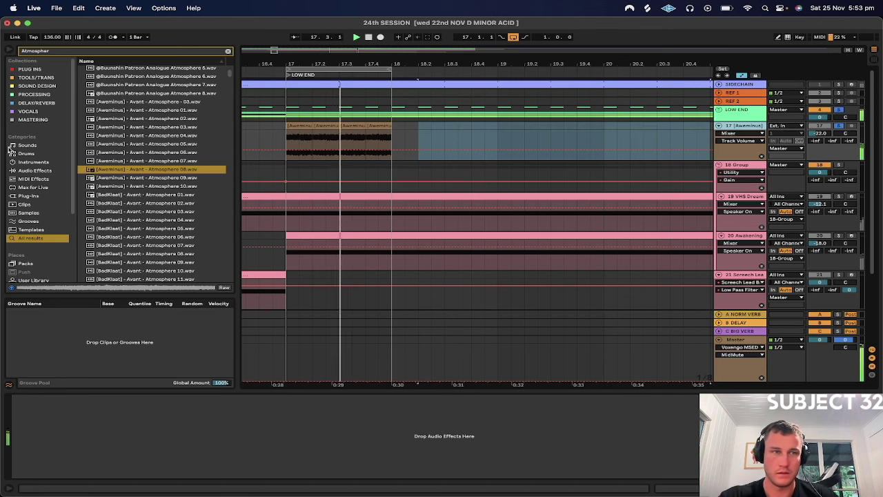
# - Add an Auto Filter to the atmosphere track and set it to a band-pass with a 12 dB slope
pyautogui.click(35, 170)
pyautogui.click(227, 52)
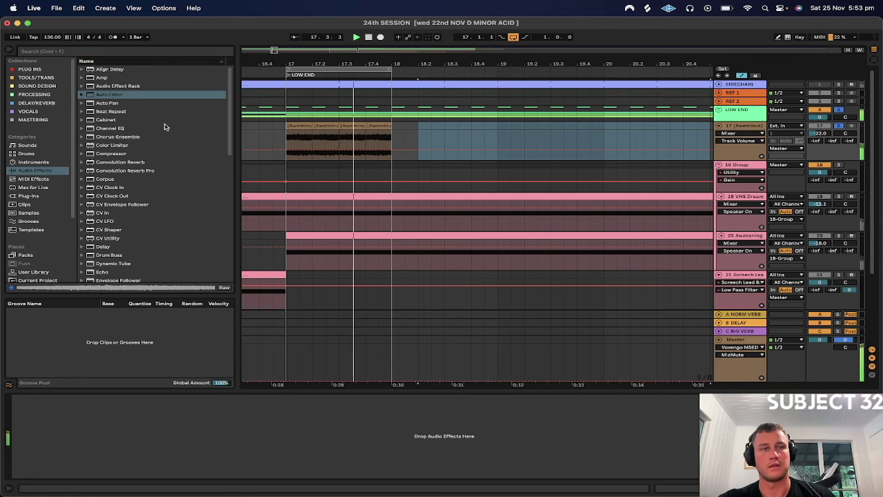
pyautogui.press('space')
pyautogui.moveTo(109, 94); pyautogui.dragTo(130, 433)
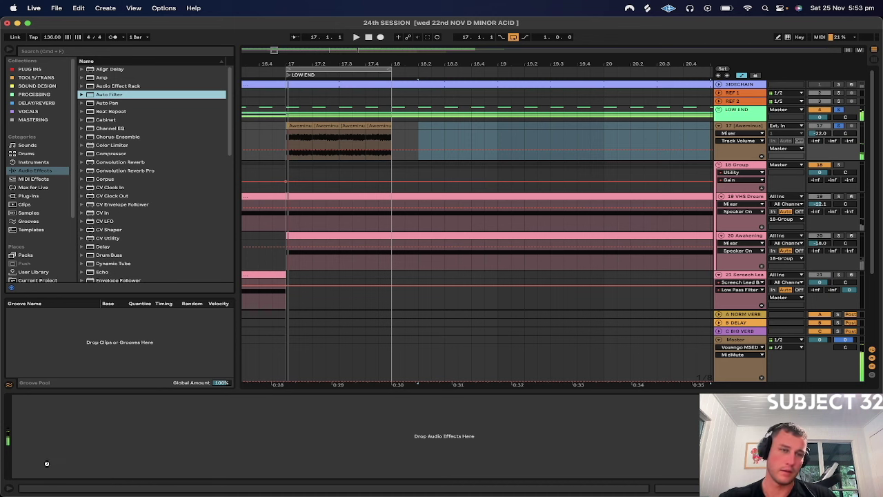
pyautogui.moveTo(83, 459); pyautogui.dragTo(88, 441)
pyautogui.click(70, 457)
pyautogui.press('space')
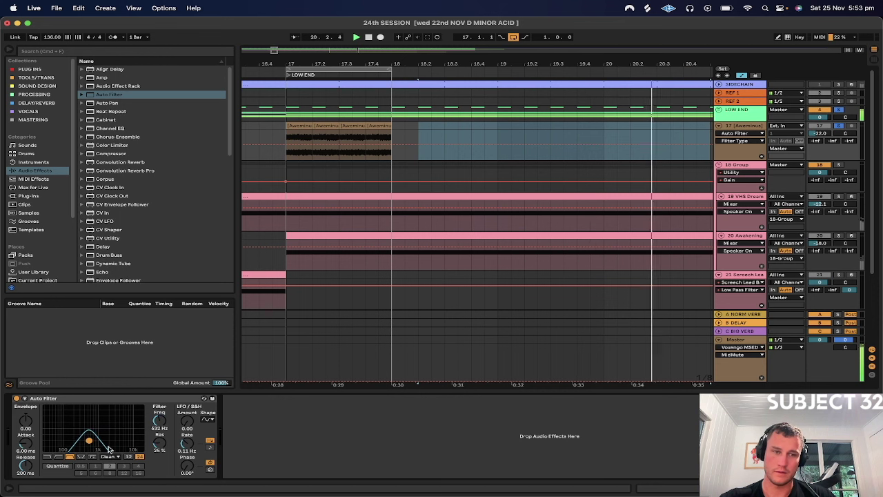
pyautogui.click(128, 456)
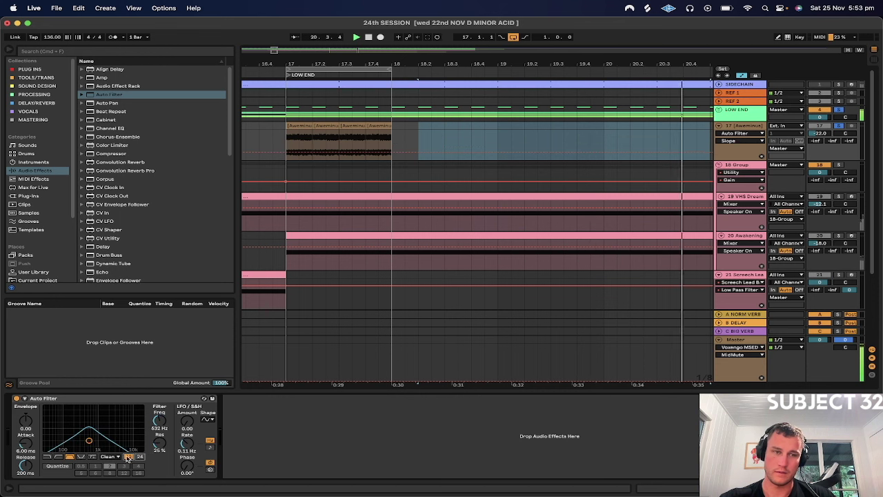
# - Play from bar 17 and set the Auto Filter's frequency to about 301 Hz and its resonance to 0%
pyautogui.click(282, 131)
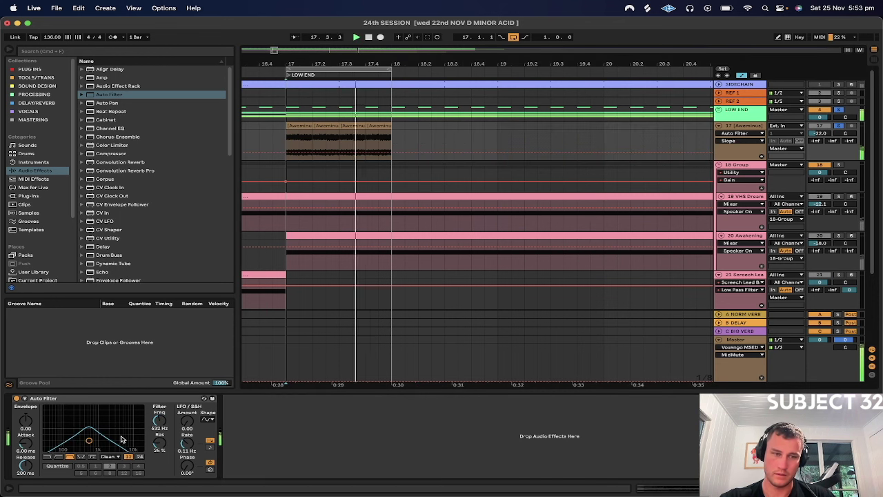
pyautogui.moveTo(90, 441); pyautogui.dragTo(80, 443)
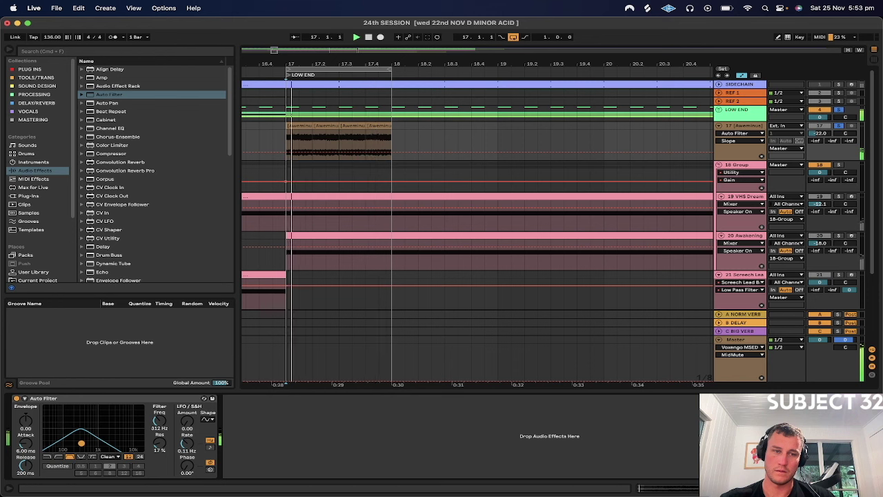
pyautogui.moveTo(158, 445); pyautogui.dragTo(158, 476)
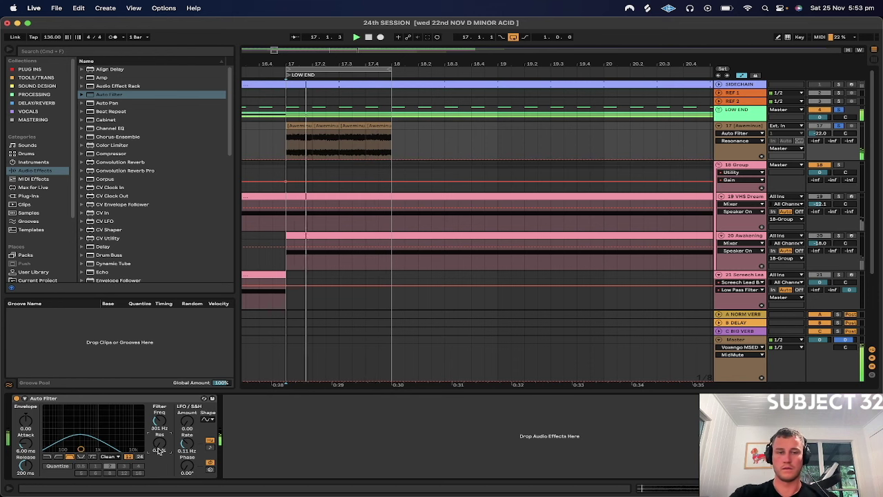
pyautogui.click(128, 456)
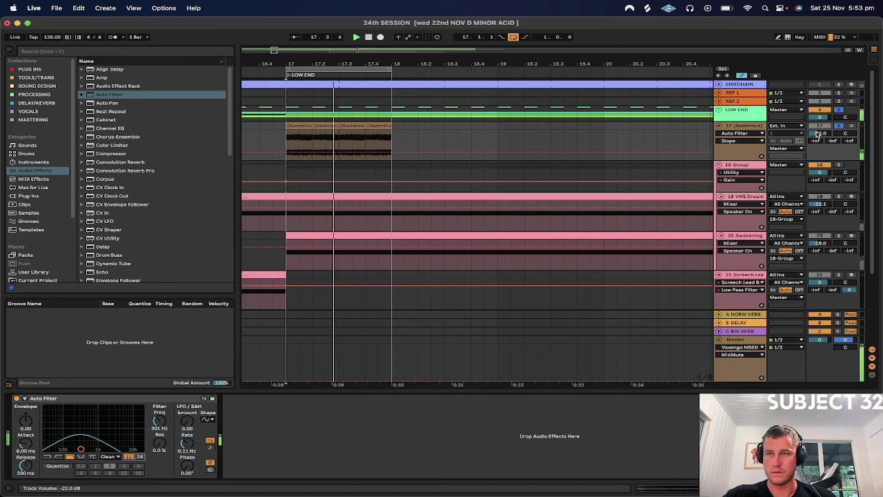
# - Lower the atmosphere track's volume to -28 dB and solo the pink 18 Group alongside it
pyautogui.moveTo(820, 133); pyautogui.dragTo(819, 137)
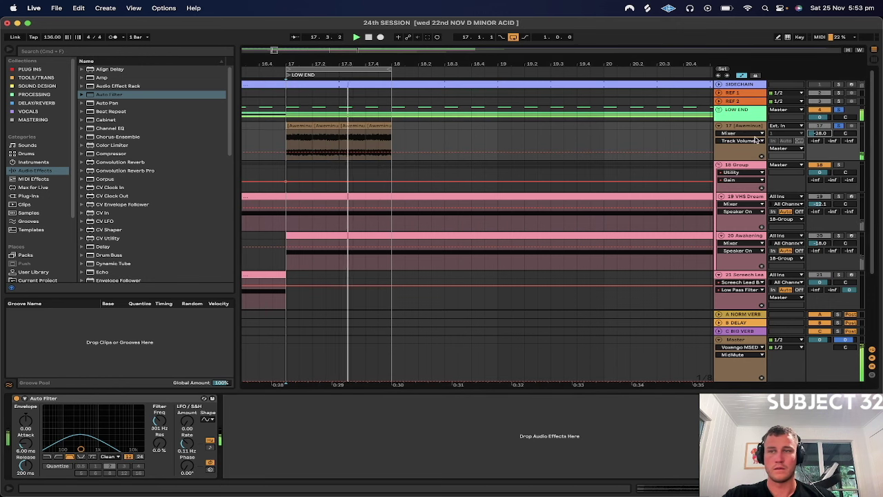
pyautogui.click(839, 166)
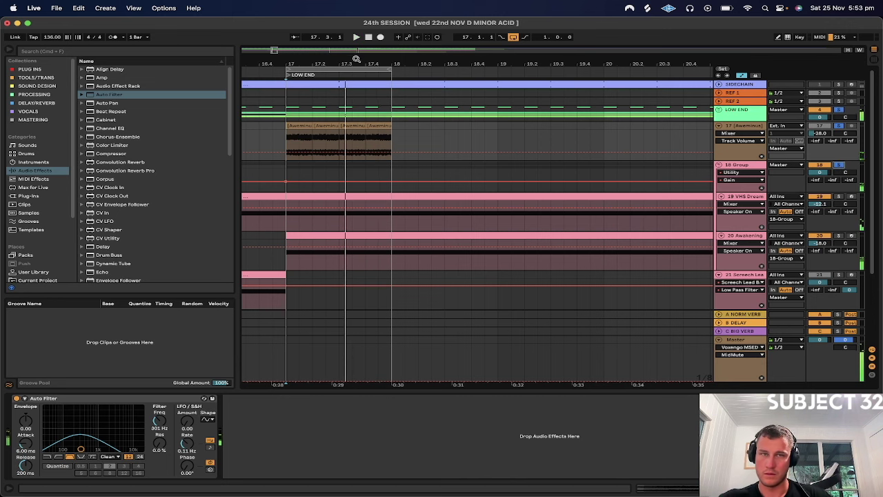
# - Delete the Awakening pad clip from bar 18 to its end, then play all tracks unsoloed from bar 15
pyautogui.moveTo(356, 59); pyautogui.dragTo(359, 63)
pyautogui.moveTo(366, 260); pyautogui.dragTo(442, 236)
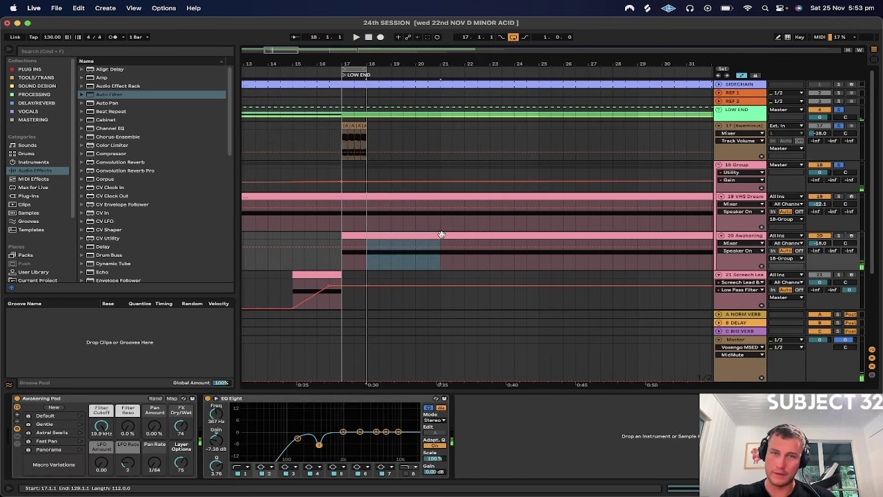
pyautogui.press('Delete')
pyautogui.click(477, 236)
pyautogui.press('Delete')
pyautogui.moveTo(447, 65); pyautogui.dragTo(367, 107)
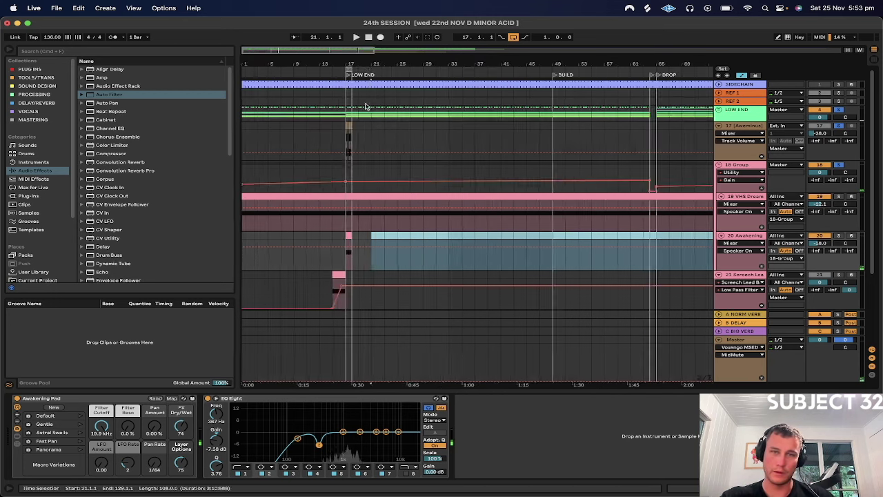
pyautogui.click(332, 255)
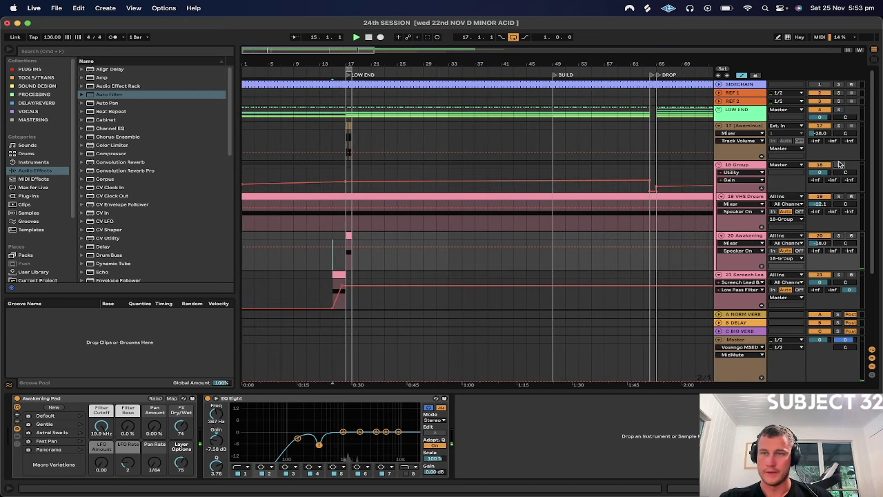
# - Duplicate the one-bar group of atmosphere slices until it fills bars 17 to 20
pyautogui.moveTo(347, 65); pyautogui.dragTo(396, 131)
pyautogui.press('super+d')
pyautogui.press('super+d')
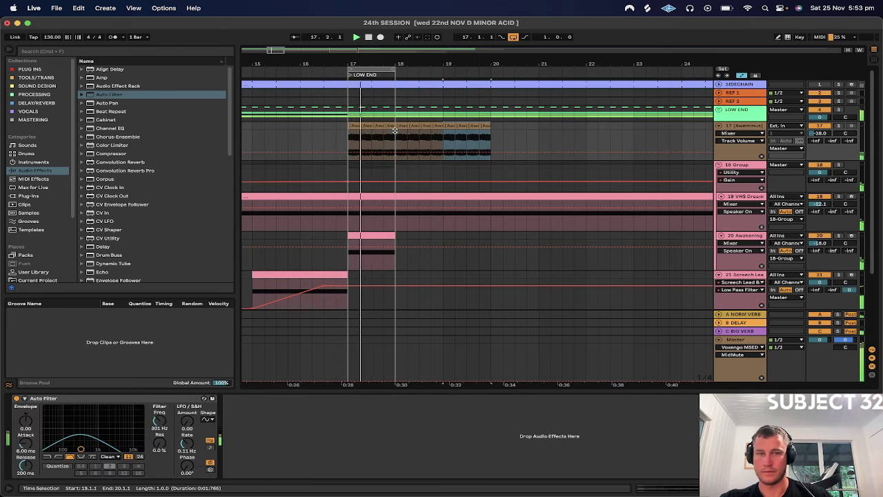
pyautogui.hotkey('ctrl', 'd')
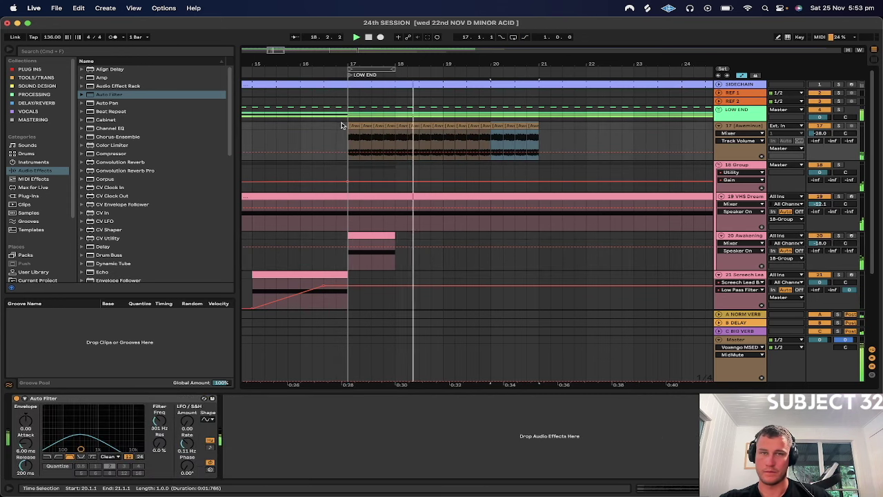
# - Select the four-bar block of atmosphere slices and duplicate it repeatedly up to bar 57
pyautogui.moveTo(348, 131); pyautogui.dragTo(540, 134)
pyautogui.hotkey('ctrl', 'd')
pyautogui.hotkey('ctrl', 'd')
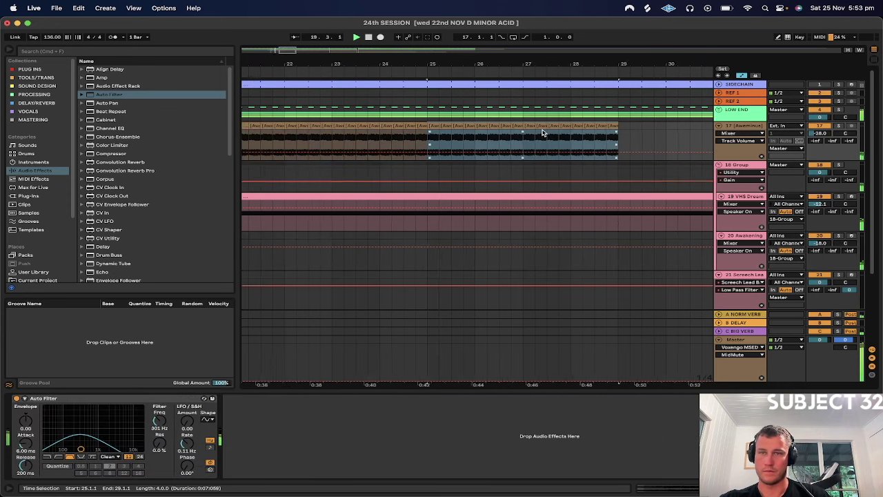
pyautogui.hotkey('ctrl', 'd')
pyautogui.hotkey('ctrl', 'd')
pyautogui.hotkey('ctrl', 'd')
pyautogui.hotkey('ctrl', 'd')
pyautogui.hotkey('ctrl', 'd')
pyautogui.hotkey('ctrl', 'd')
pyautogui.hotkey('ctrl', 'd')
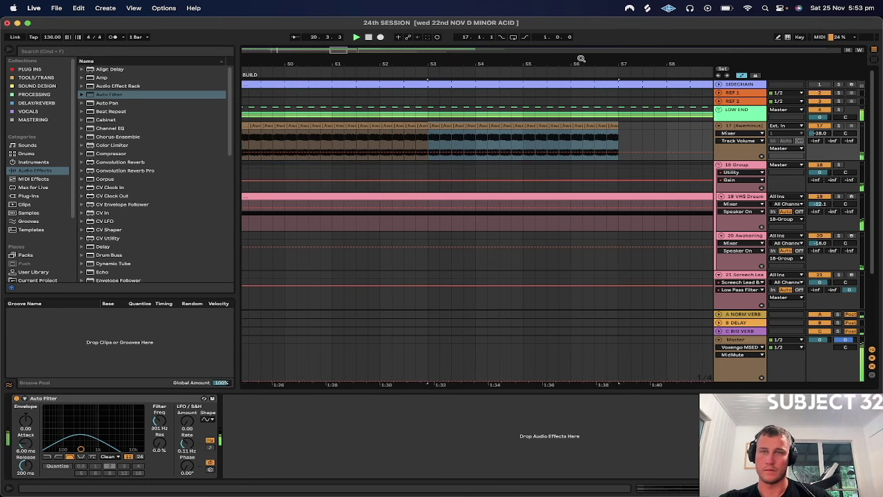
# - Select 16 bars of atmosphere slices from the LOW END marker and duplicate them repeatedly past the DROP marker
pyautogui.moveTo(581, 59); pyautogui.dragTo(581, 17)
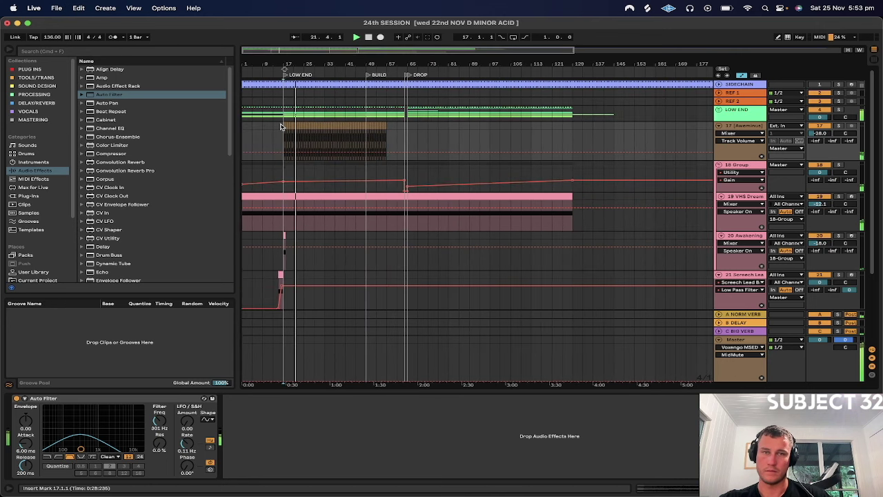
pyautogui.moveTo(284, 128); pyautogui.dragTo(319, 135)
pyautogui.hotkey('ctrl', 'd')
pyautogui.hotkey('ctrl', 'd')
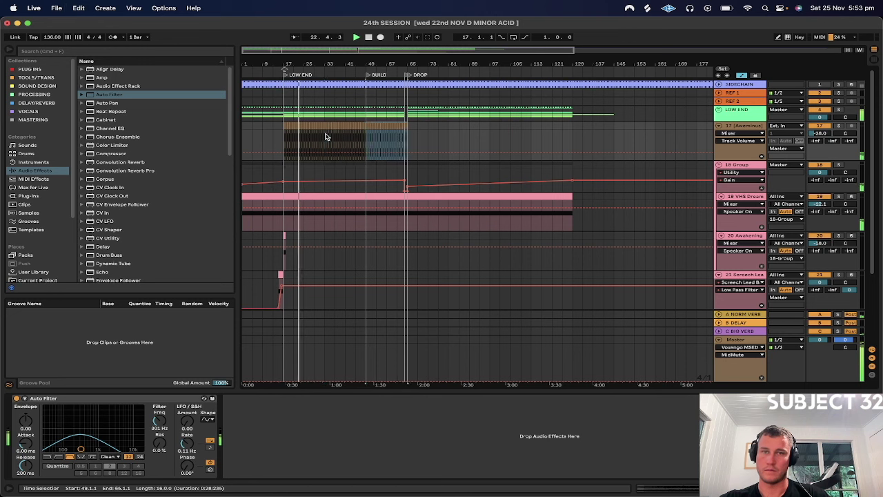
pyautogui.hotkey('ctrl', 'd')
pyautogui.hotkey('ctrl', 'd')
pyautogui.hotkey('ctrl', 'd')
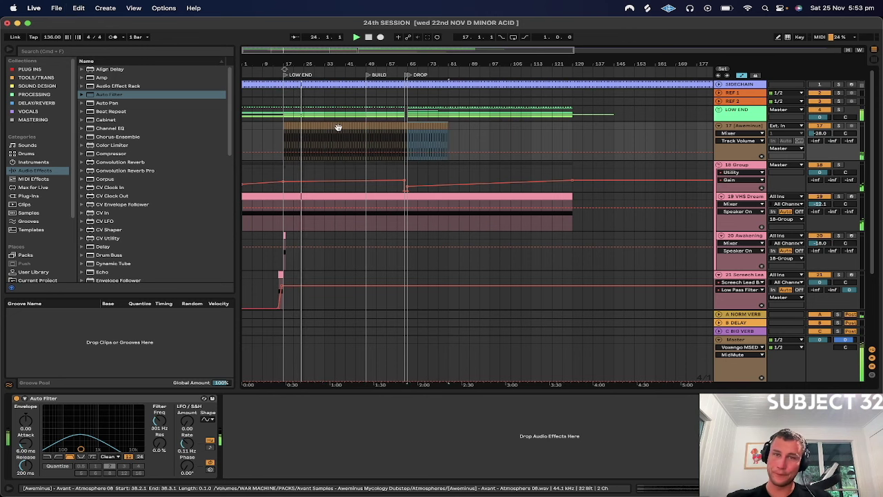
pyautogui.moveTo(404, 63); pyautogui.dragTo(403, 63)
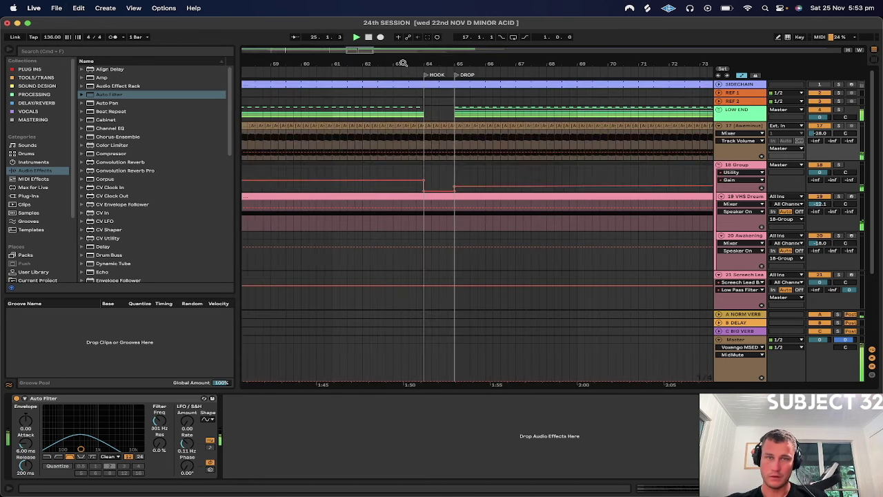
# - Select the atmosphere slices between the HOOK and DROP markers and listen to that bar
pyautogui.moveTo(422, 144); pyautogui.dragTo(454, 146)
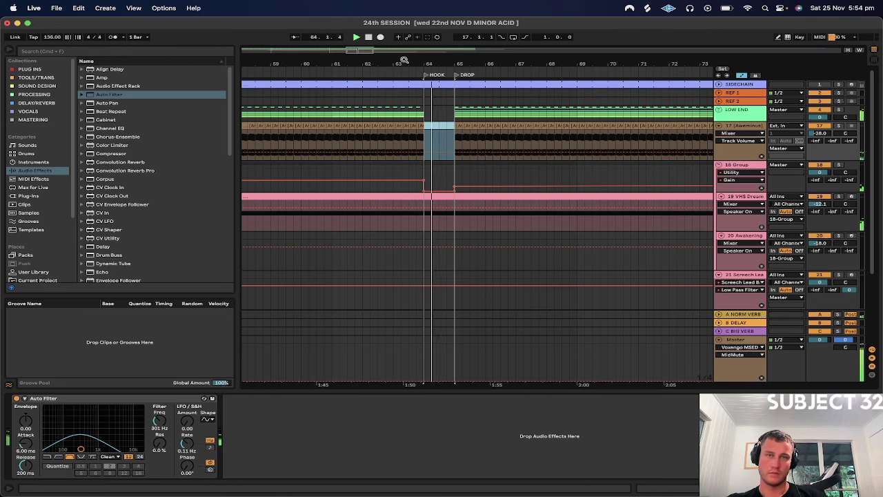
pyautogui.click(433, 66)
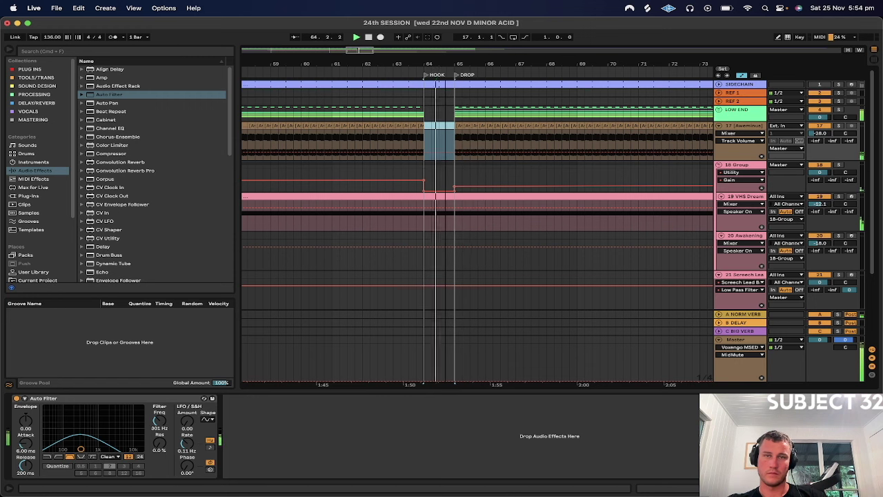
pyautogui.moveTo(433, 65); pyautogui.dragTo(545, 27)
pyautogui.press('-')
pyautogui.press('-')
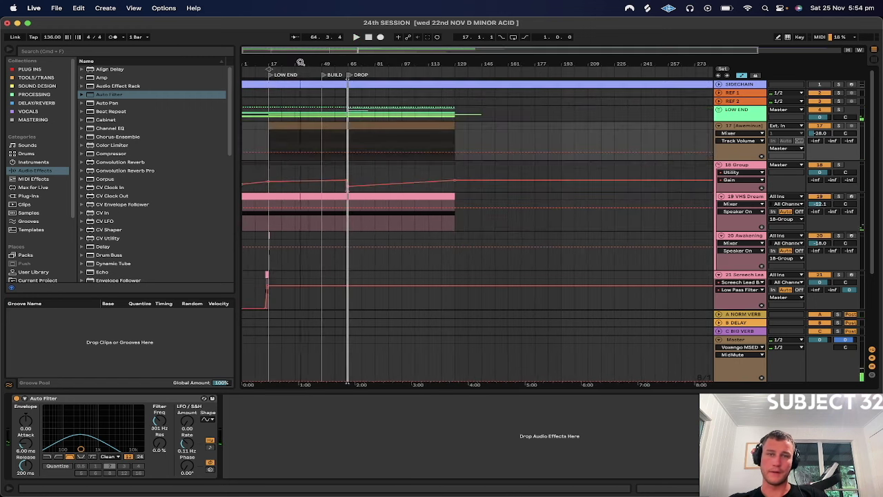
# - Copy the four-bar block of atmosphere slices starting at bar 17, fill bars 1 to 16 with it, and play from bar 1
pyautogui.click(255, 134)
pyautogui.press('space')
pyautogui.moveTo(254, 63)
pyautogui.mouseDown()
pyautogui.moveTo(256, 75)
pyautogui.moveTo(313, 60)
pyautogui.mouseUp()
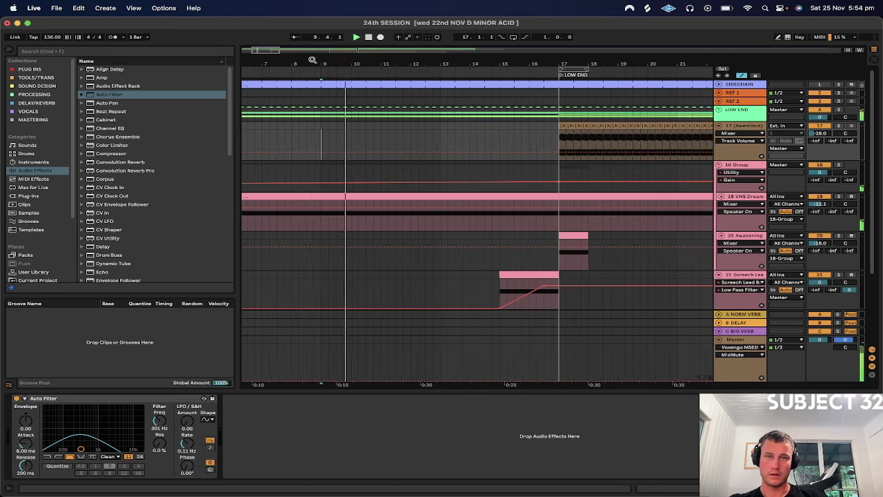
pyautogui.click(556, 129)
pyautogui.moveTo(556, 128); pyautogui.dragTo(680, 134)
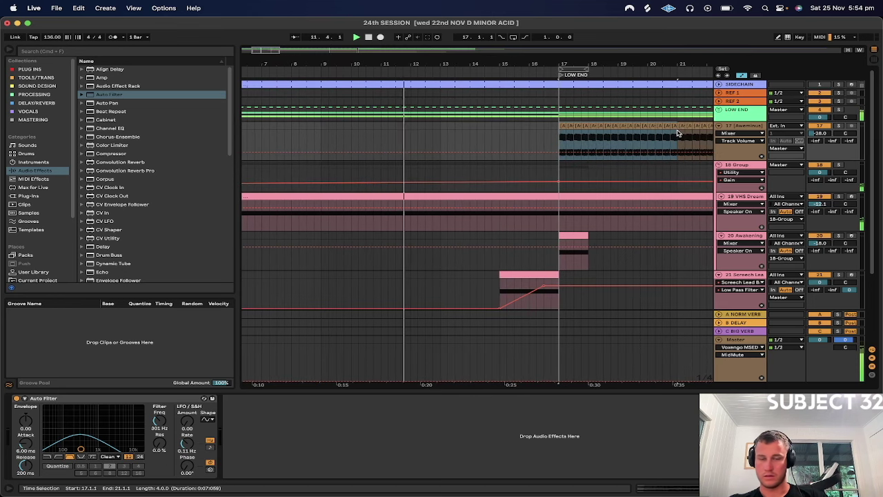
pyautogui.hscroll(-5, 677, 133)
pyautogui.hscroll(-2, 677, 133)
pyautogui.press('space')
pyautogui.click(243, 126)
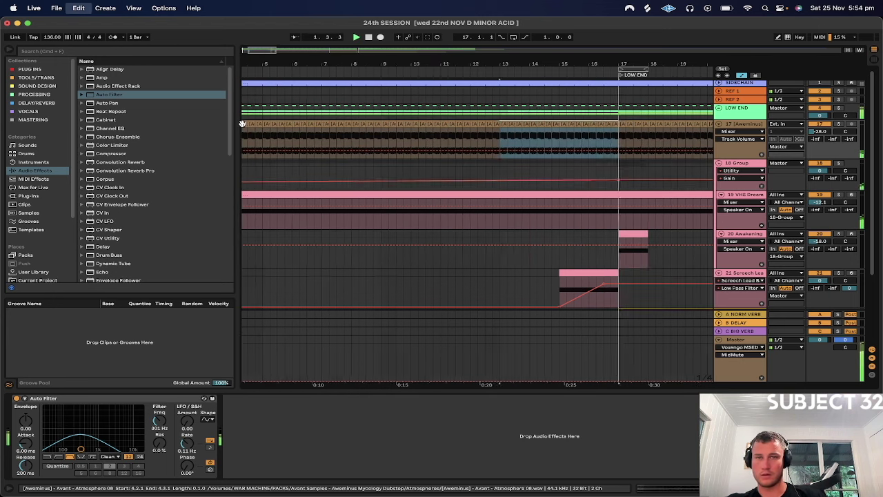
# - Compare the atmosphere sound with its Auto Filter bypassed and re-enabled during playback
pyautogui.press('super+z')
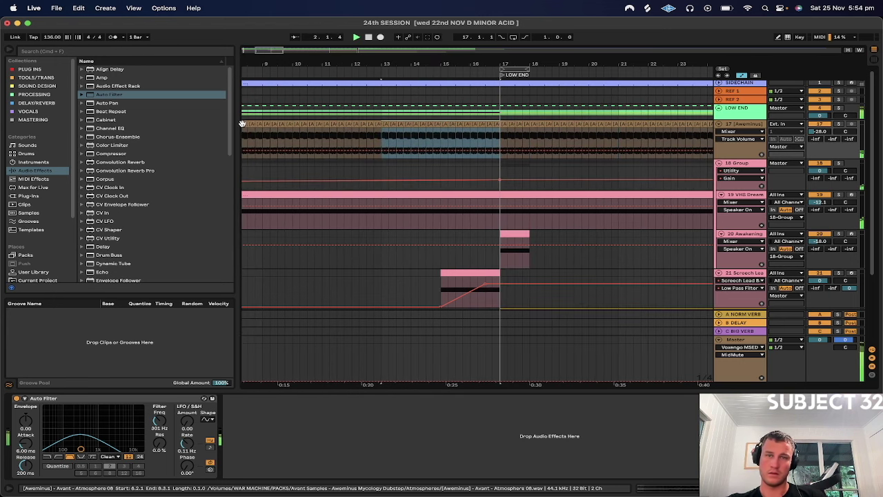
pyautogui.click(17, 399)
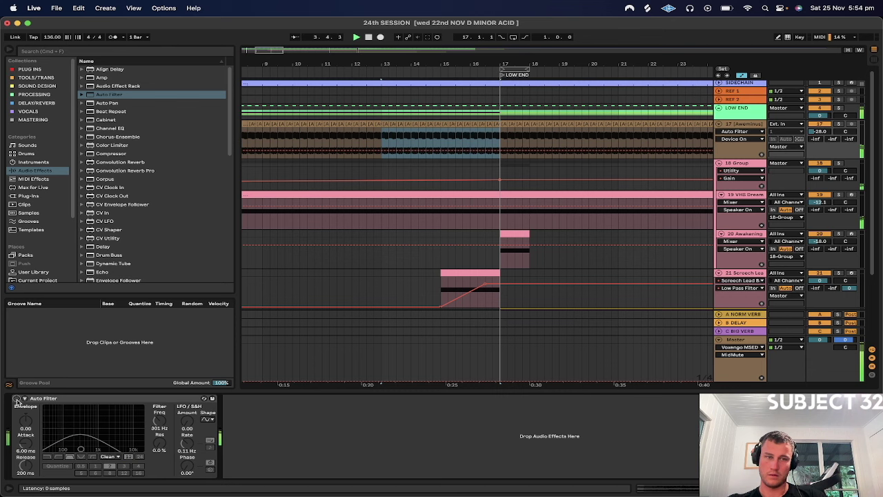
pyautogui.click(16, 399)
pyautogui.hscroll(-5, 287, 134)
pyautogui.press('space')
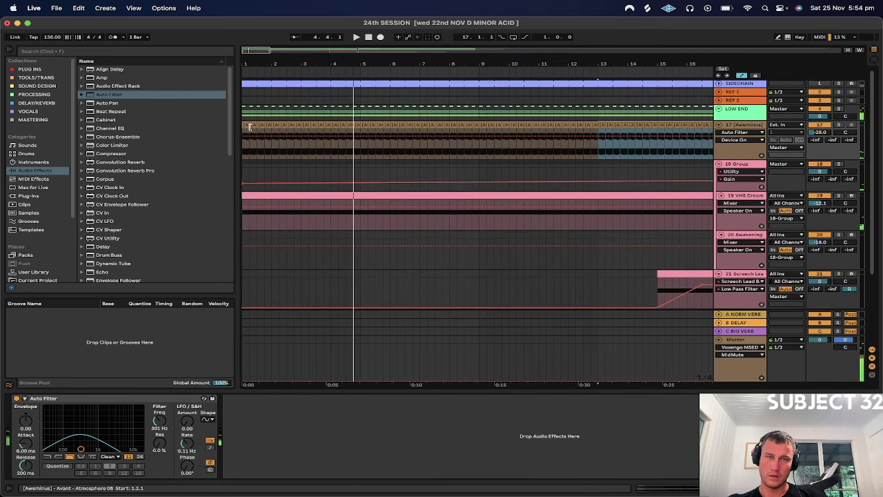
# - Extend the first atmosphere slice to fill bar 1, then solo the atmosphere track and play it
pyautogui.click(247, 126)
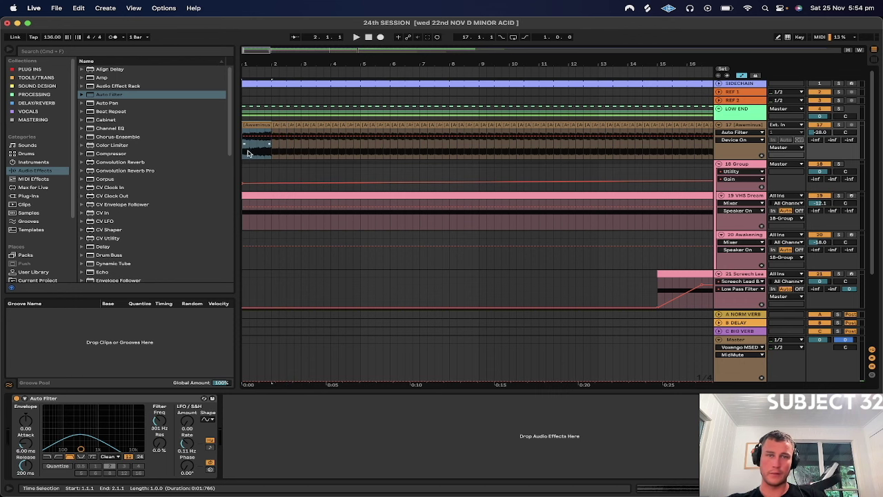
pyautogui.press('space')
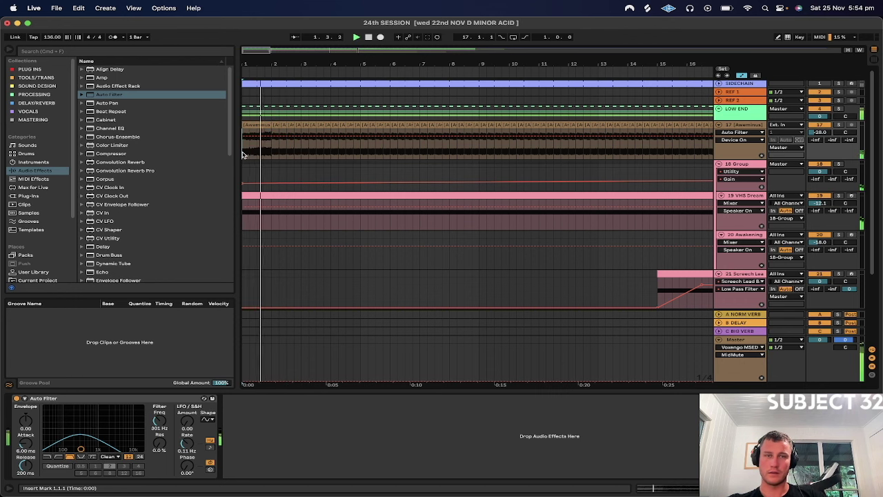
pyautogui.click(838, 124)
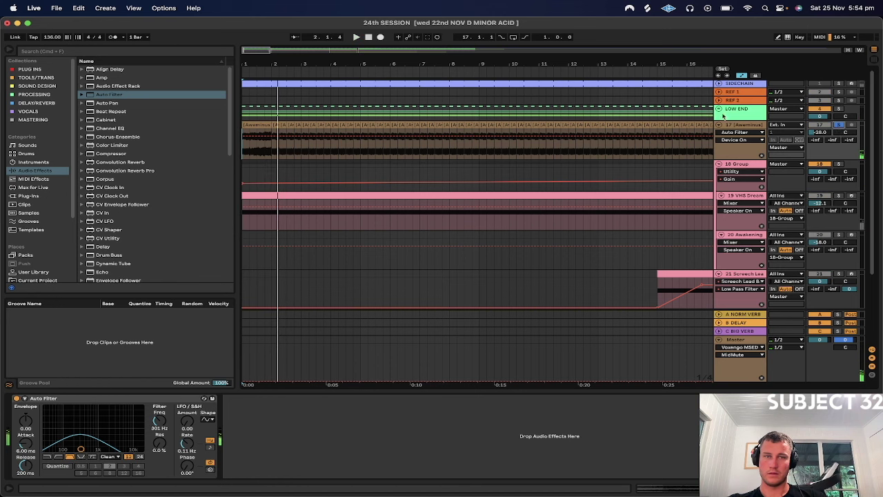
pyautogui.moveTo(242, 62); pyautogui.dragTo(242, 103)
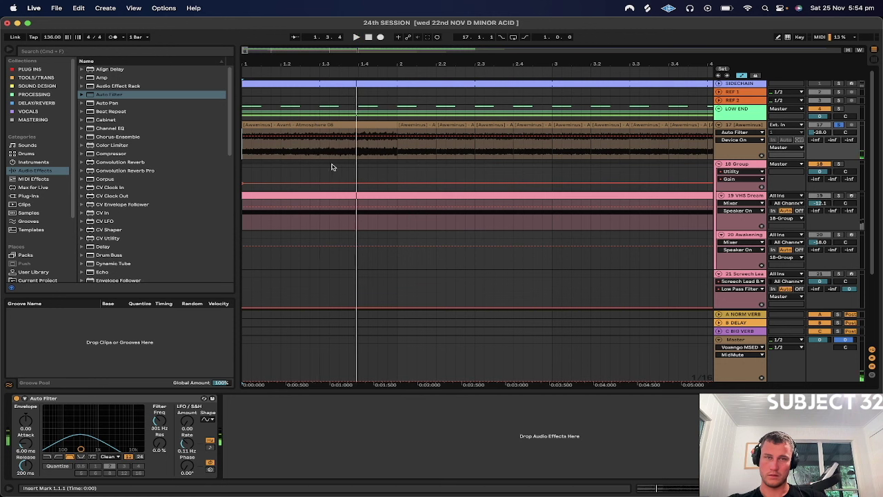
# - Shorten the opening atmosphere clip to half a bar and duplicate it repeatedly up to bar 9
pyautogui.moveTo(354, 153); pyautogui.dragTo(254, 123)
pyautogui.press('space')
pyautogui.press('super+d')
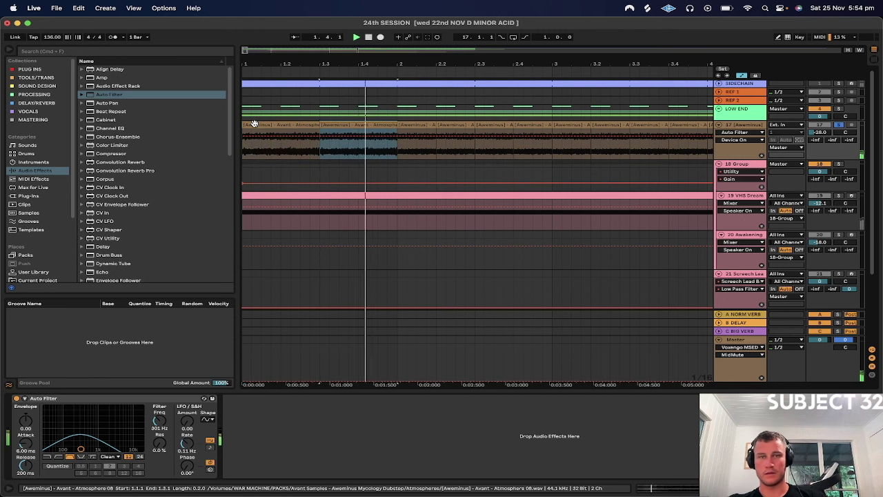
pyautogui.press('super+d')
pyautogui.press('super+d')
pyautogui.press('super+d')
pyautogui.press('super+d')
pyautogui.press('super+d')
pyautogui.press('super+d')
pyautogui.press('super+d')
pyautogui.press('super+d')
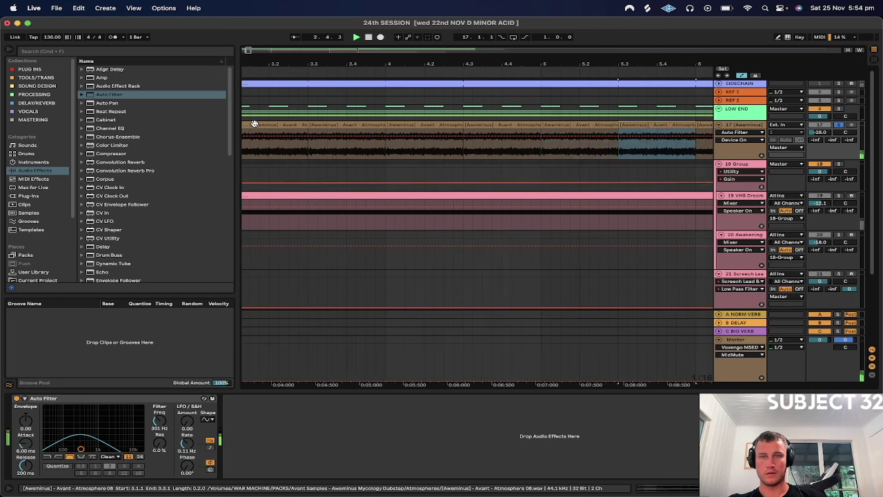
pyautogui.press('super+d')
pyautogui.press('super+d')
pyautogui.press('super+d')
pyautogui.press('super+d')
pyautogui.press('super+d')
pyautogui.press('super+d')
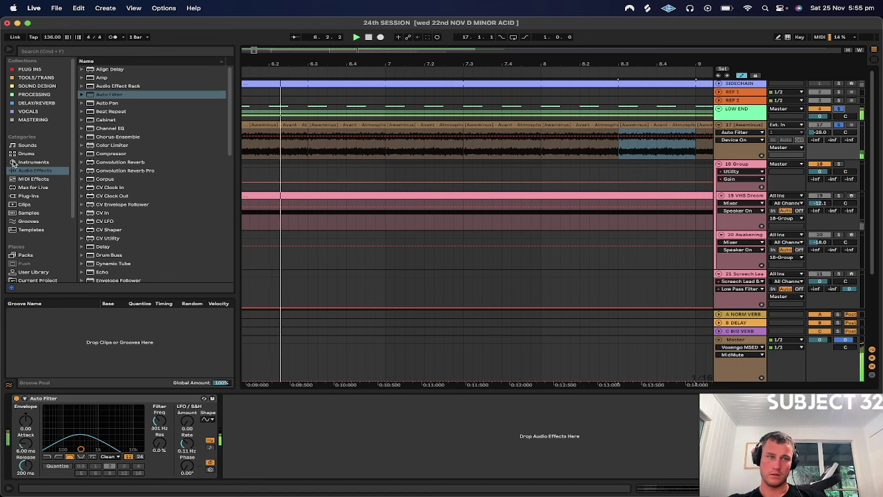
# - Add an EQ Eight after the Auto Filter on the atmosphere track and resume playback
pyautogui.scroll(-3, 105, 245)
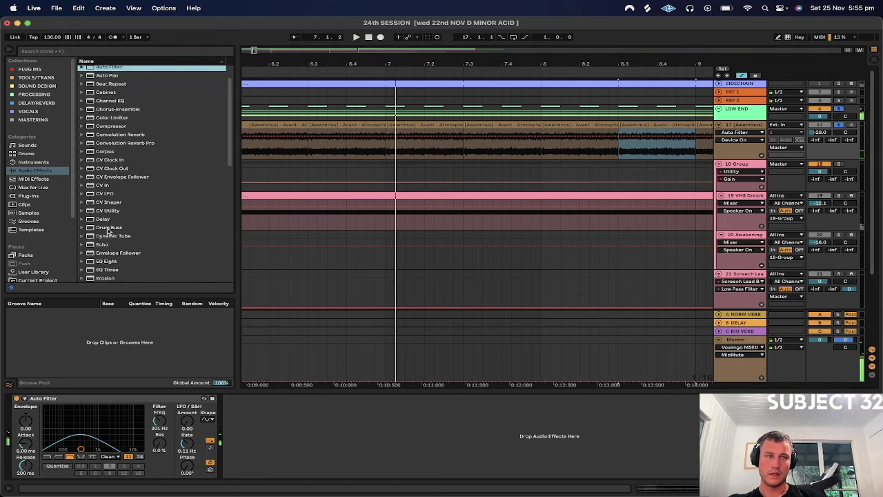
pyautogui.click(105, 238)
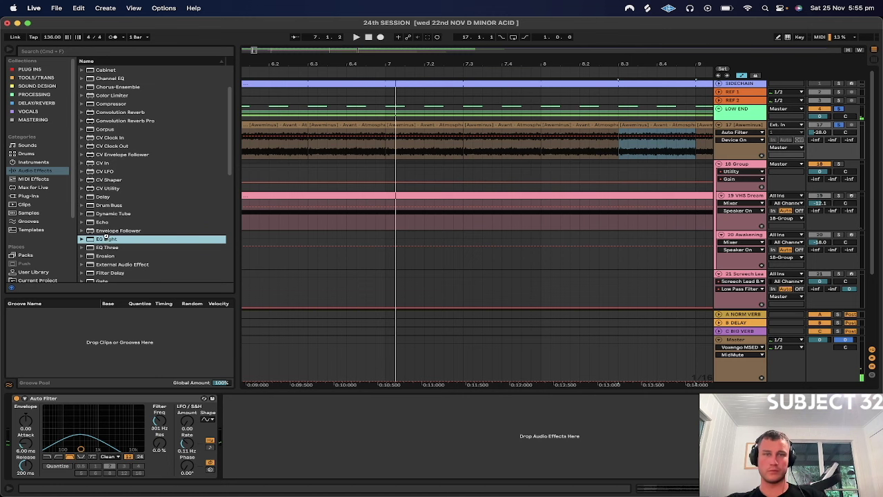
pyautogui.doubleClick(107, 238)
pyautogui.press('space')
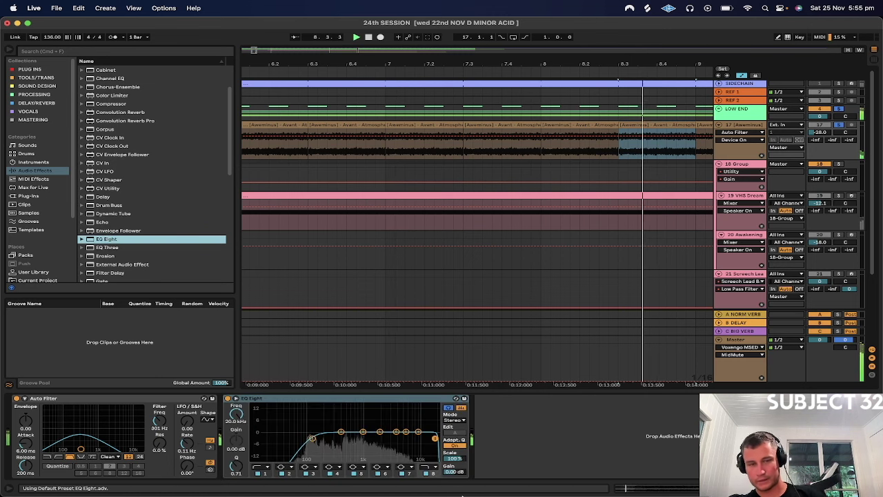
# - In EQ Eight, dip a band around 3.23 kHz and raise the low-cut frequency to about 281 Hz, leaving the high cut at 20 kHz
pyautogui.moveTo(351, 459); pyautogui.dragTo(347, 459)
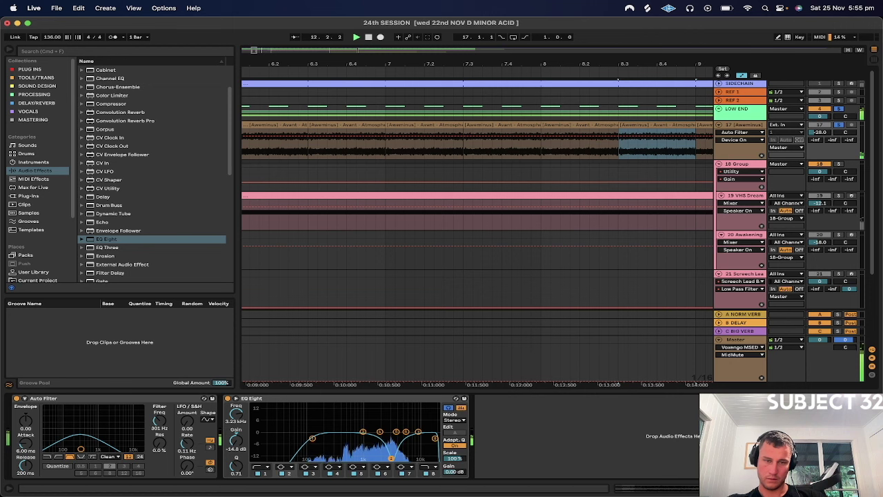
pyautogui.moveTo(236, 467); pyautogui.dragTo(237, 435)
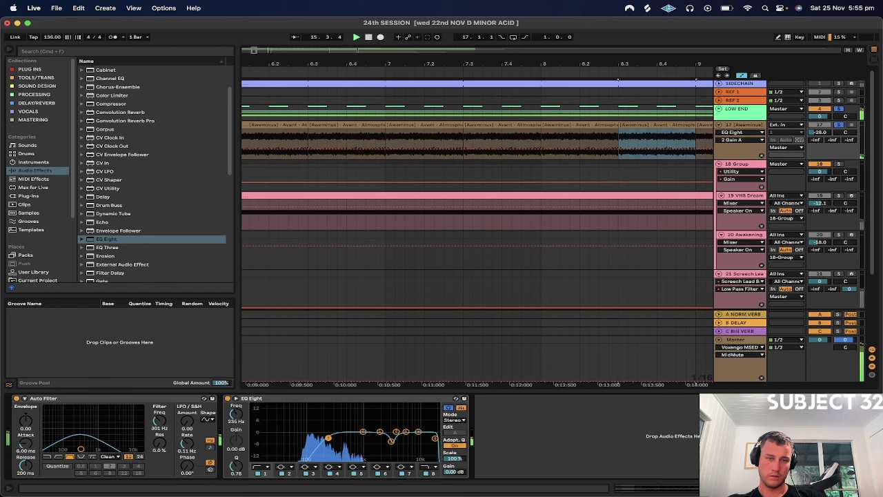
pyautogui.click(237, 415)
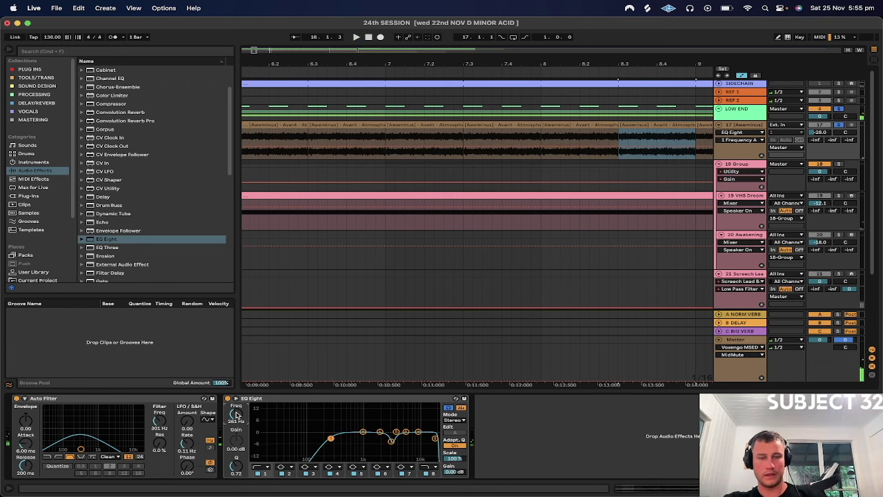
pyautogui.press('space')
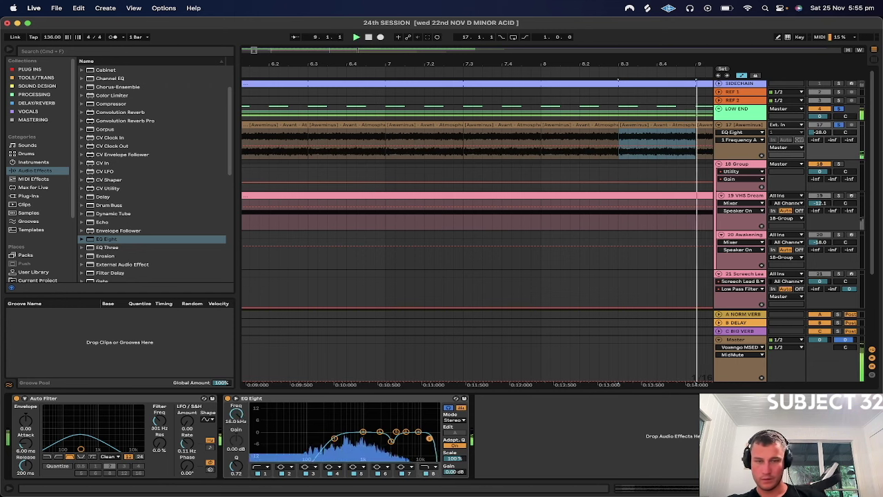
pyautogui.moveTo(429, 438); pyautogui.dragTo(426, 439)
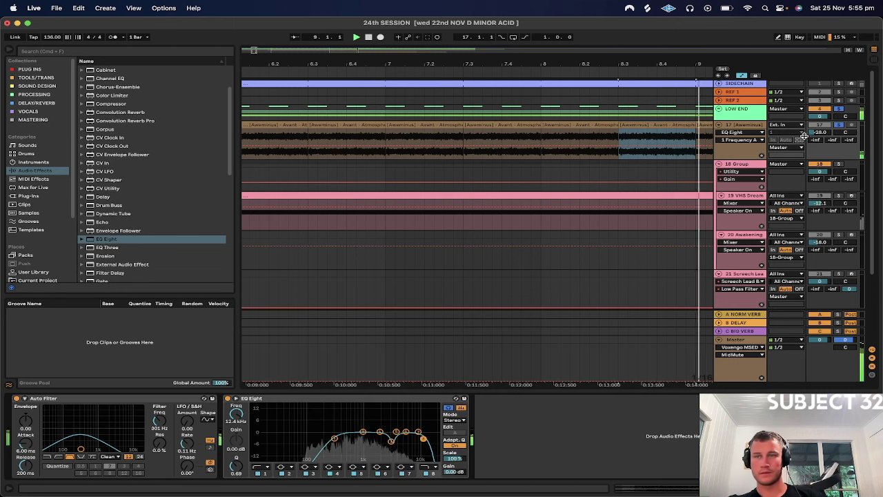
pyautogui.press('super+z')
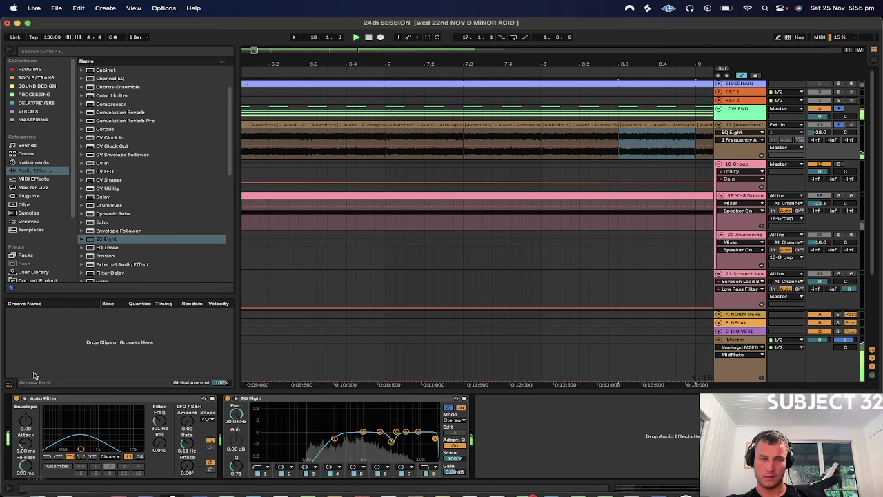
# - Listen to the soloed LOW END group and atmosphere track together from the LOW END marker at bar 17
pyautogui.click(751, 110)
pyautogui.press('space')
pyautogui.press('space')
pyautogui.press('space')
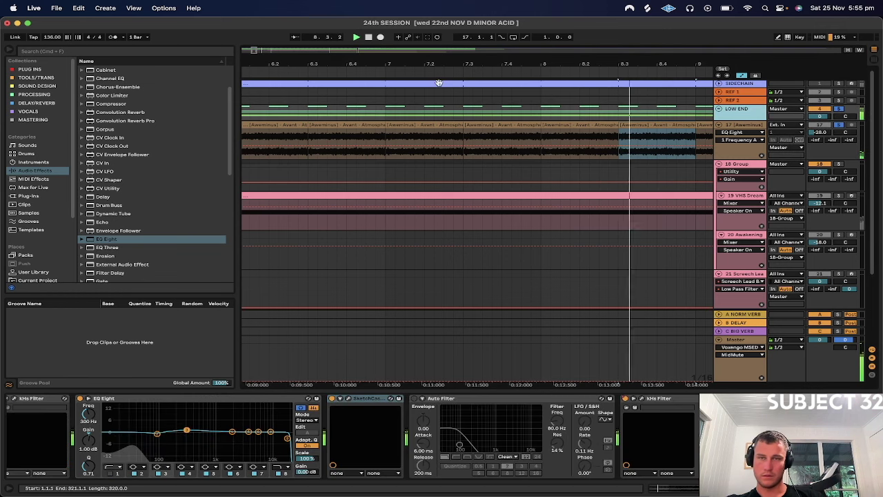
pyautogui.moveTo(458, 54); pyautogui.dragTo(329, 60)
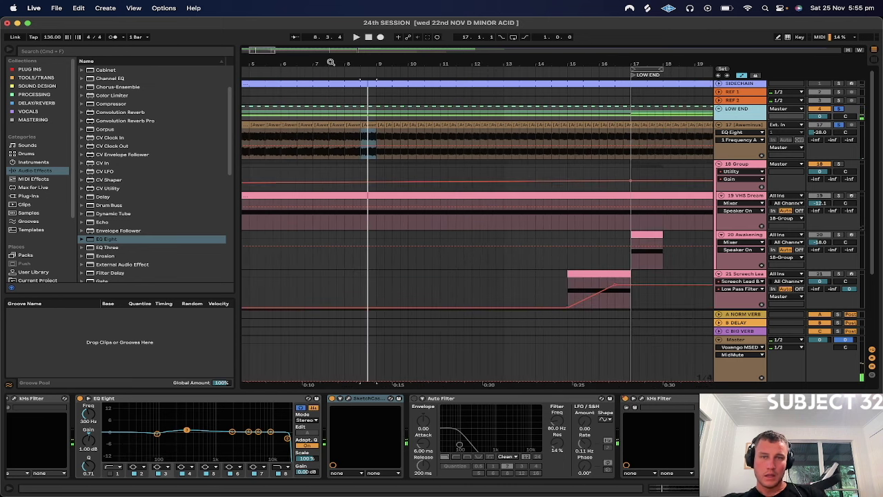
pyautogui.click(628, 136)
pyautogui.press('space')
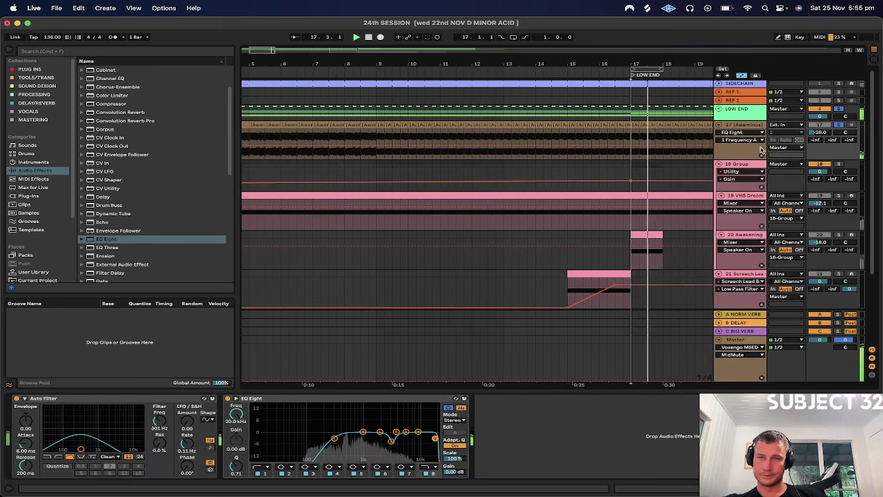
# - Unfold the LOW END group and delete its RUMBLE 1 and RUMBLE 2 tracks
pyautogui.click(736, 116)
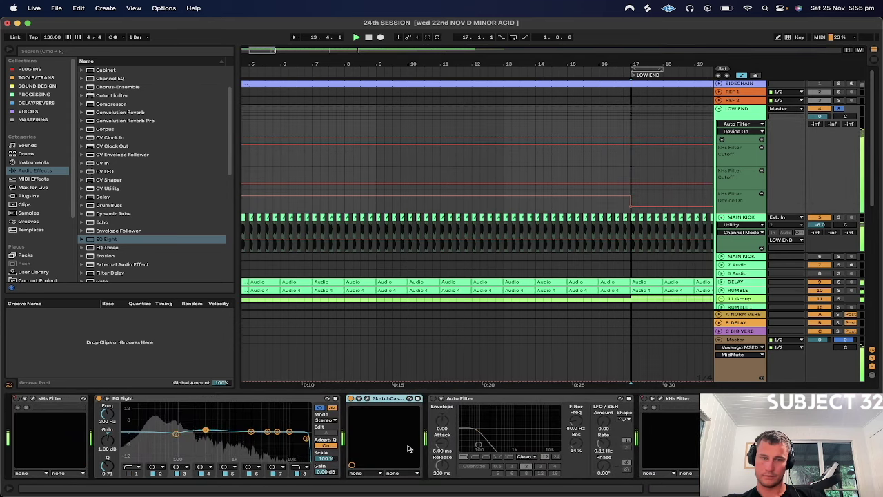
pyautogui.scroll(-1, 682, 307)
pyautogui.scroll(-5, 682, 307)
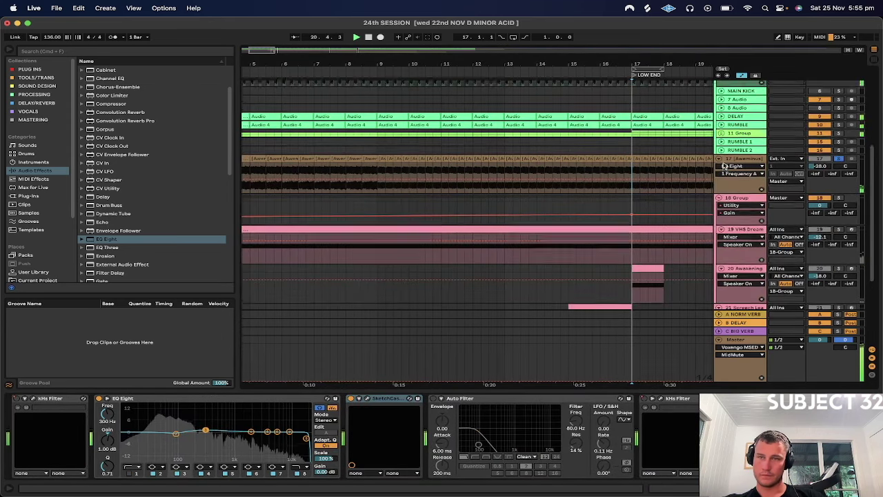
pyautogui.press('space')
pyautogui.moveTo(631, 57); pyautogui.dragTo(631, 14)
pyautogui.click(736, 199)
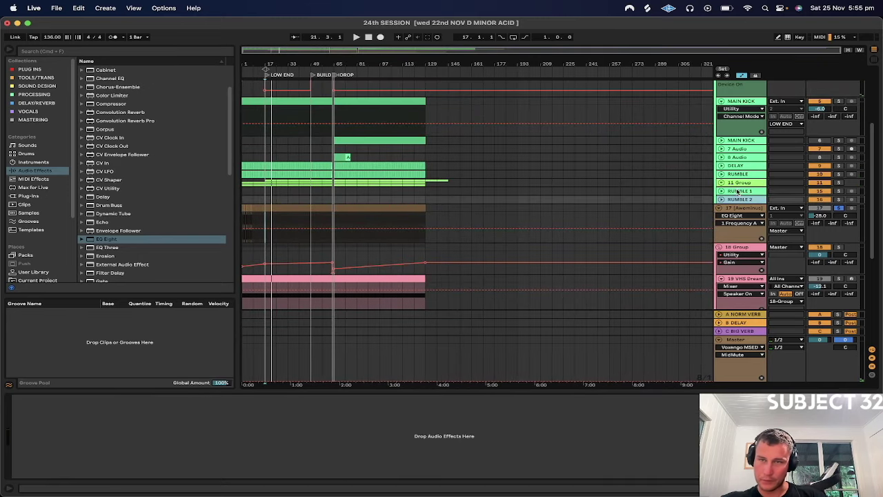
pyautogui.click(737, 191)
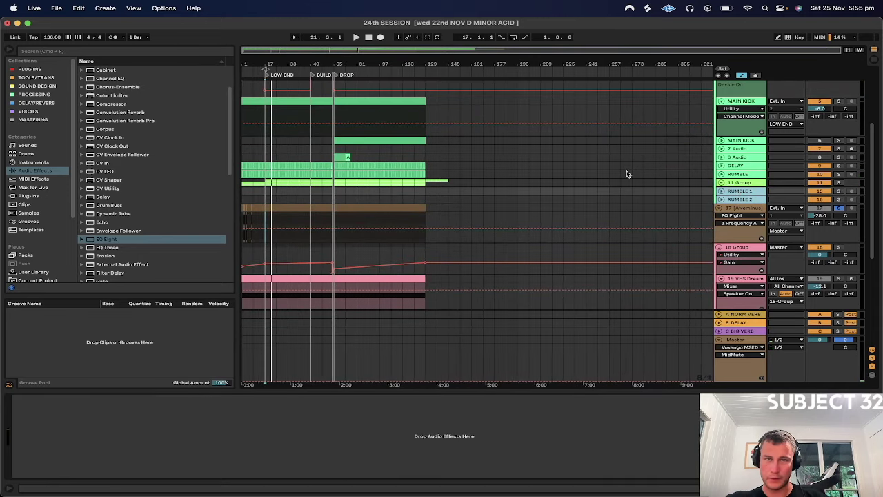
pyautogui.press('Delete')
# - Delete the second MAIN KICK track together with the 7 Audio and 8 Audio tracks
pyautogui.click(738, 158)
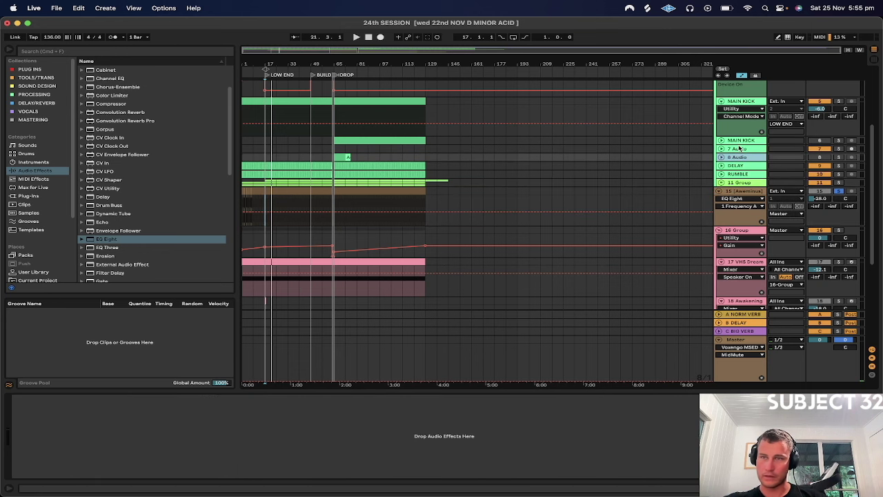
pyautogui.click(740, 141)
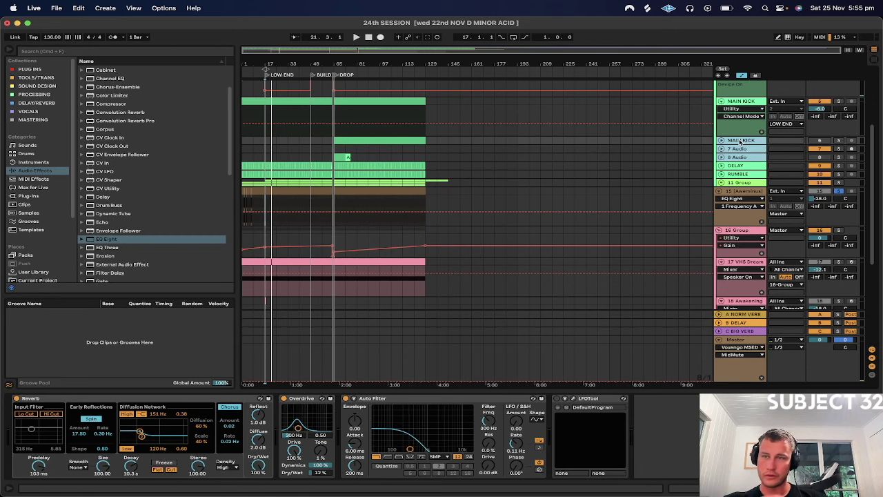
pyautogui.press('Delete')
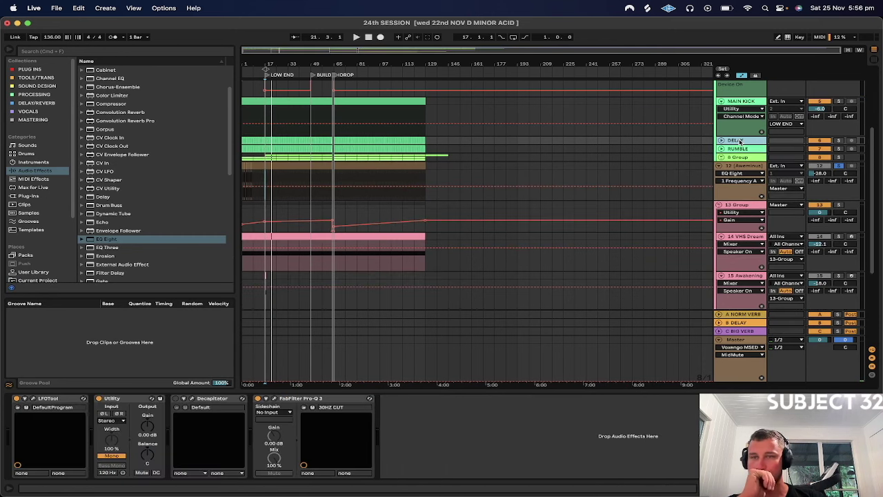
# - Hide the LOW END group's three kHz Filter automation lanes and bring up the devices on MAIN KICK and RUMBLE
pyautogui.scroll(5, 739, 141)
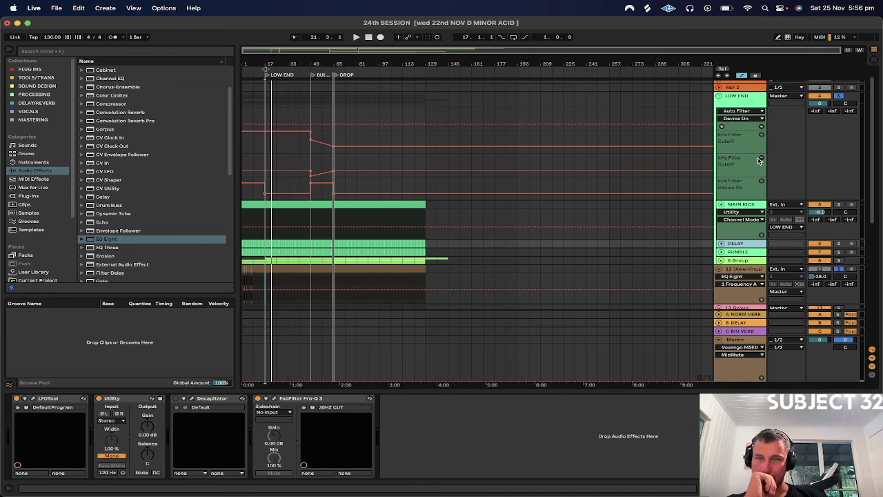
pyautogui.click(761, 158)
pyautogui.click(761, 135)
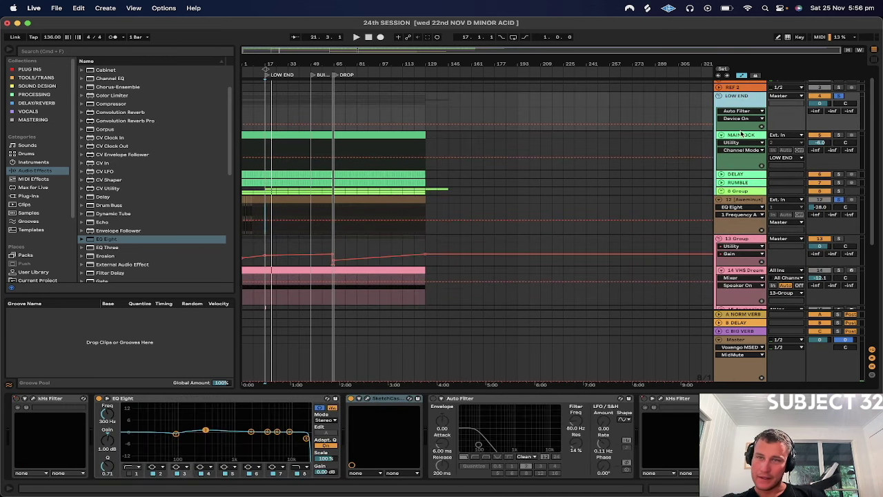
pyautogui.click(742, 135)
pyautogui.click(747, 183)
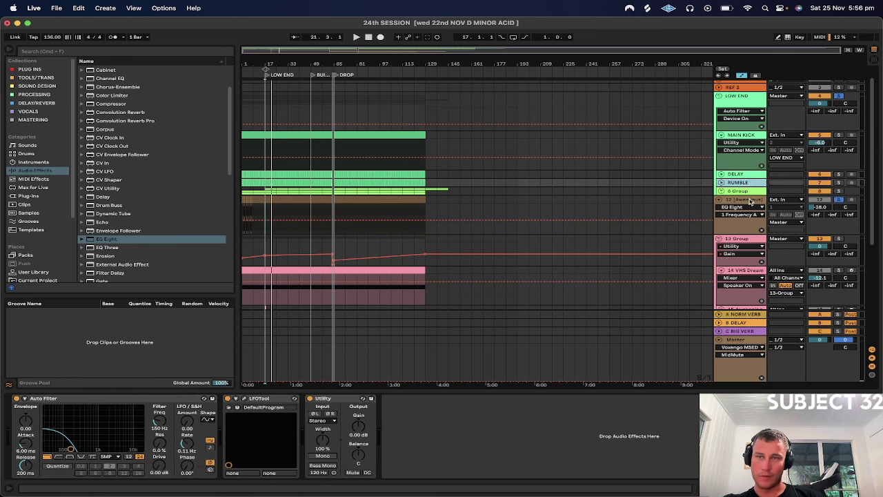
# - Move the Aweminus atmosphere track to the end of the LOW END group and rename it FOLEY #1
pyautogui.click(750, 200)
pyautogui.moveTo(749, 199); pyautogui.dragTo(737, 190)
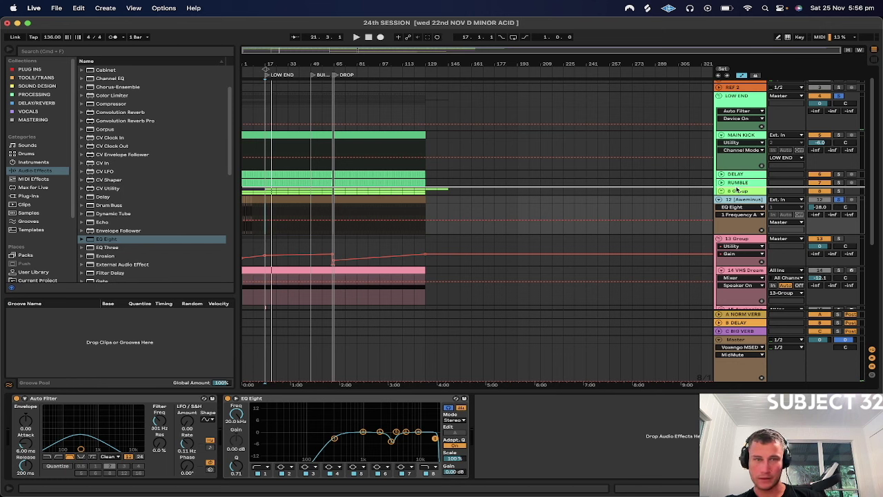
pyautogui.moveTo(736, 187); pyautogui.dragTo(738, 189)
pyautogui.moveTo(743, 232); pyautogui.dragTo(741, 188)
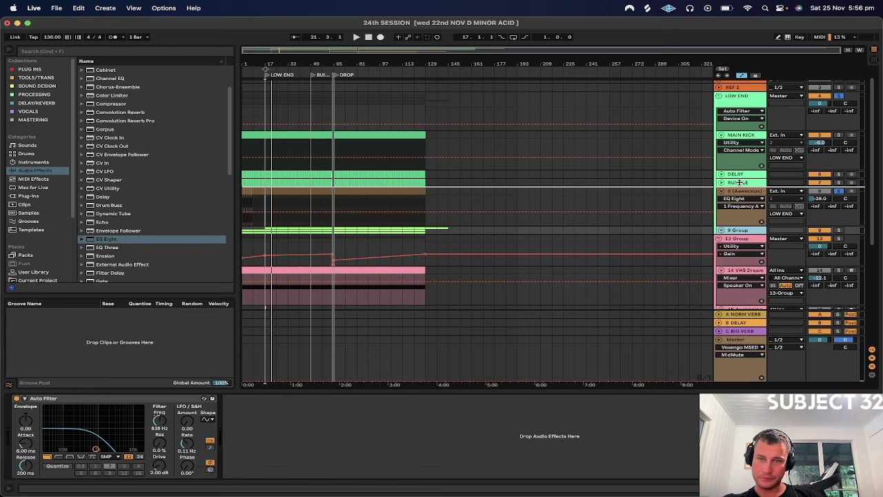
pyautogui.moveTo(738, 182); pyautogui.dragTo(744, 194)
pyautogui.click(743, 213)
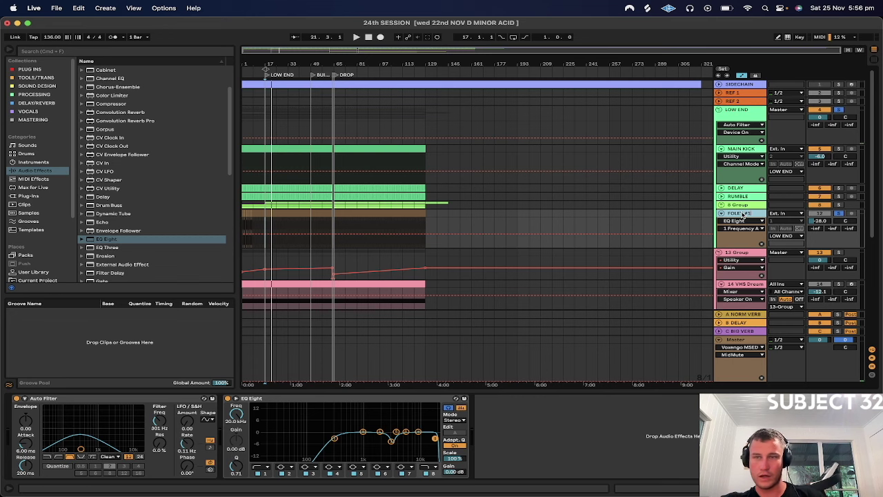
# - Duplicate the foley clips at the start of FOLEY #1 repeatedly until they fill the arrangement up to bar 129
pyautogui.click(588, 212)
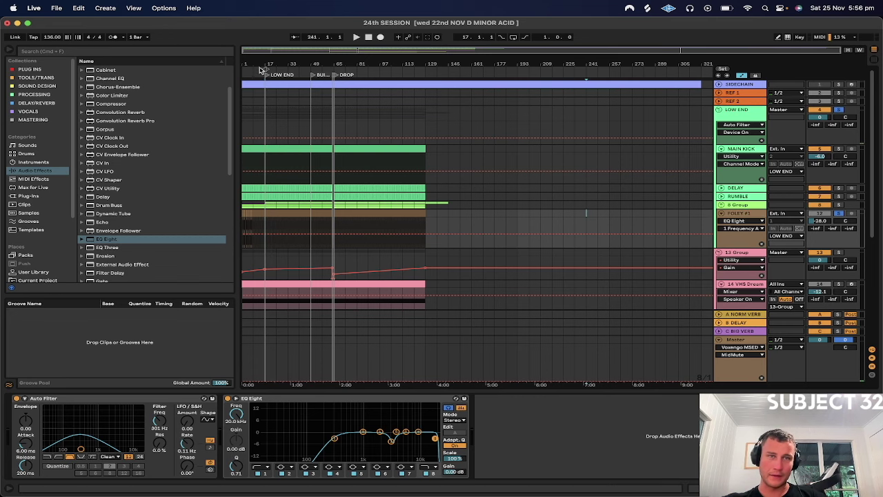
pyautogui.moveTo(249, 63); pyautogui.dragTo(272, 216)
pyautogui.press('super+d')
pyautogui.press('super+d')
pyautogui.press('super+d')
pyautogui.press('super+d')
pyautogui.press('super+d')
pyautogui.press('super+d')
pyautogui.press('super+d')
pyautogui.press('super+d')
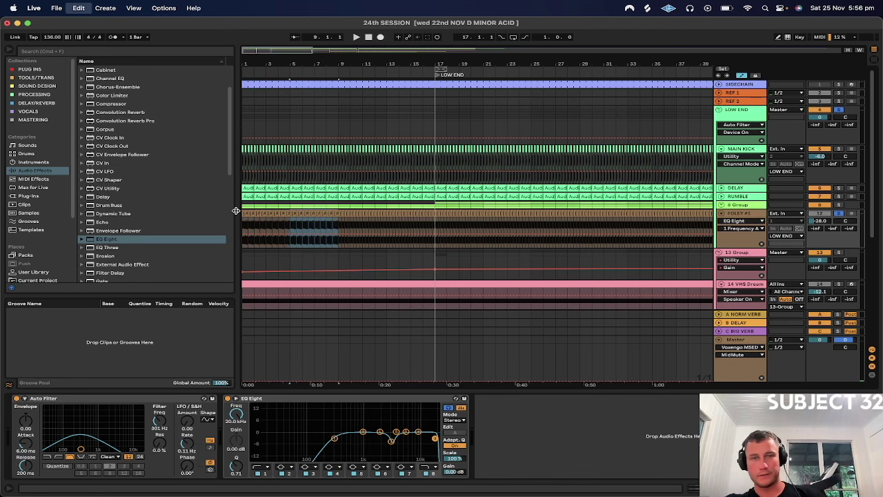
pyautogui.press('super+d')
pyautogui.press('super+d')
pyautogui.press('super+d')
pyautogui.press('super+d')
pyautogui.press('super+d')
pyautogui.press('super+d')
pyautogui.press('super+d')
pyautogui.press('super+d')
pyautogui.press('super+d')
pyautogui.press('super+d')
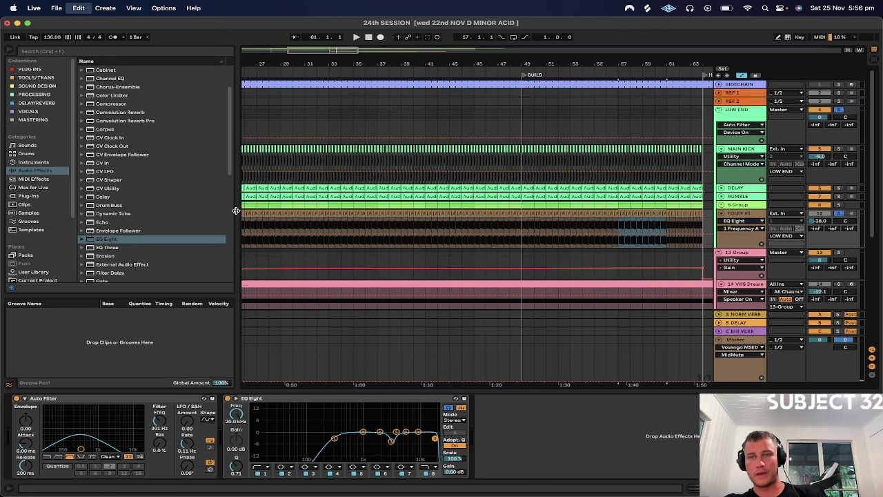
pyautogui.press('super+d')
pyautogui.press('super+d')
pyautogui.press('super+d')
pyautogui.press('super+d')
pyautogui.press('super+d')
pyautogui.press('super+d')
pyautogui.press('super+d')
pyautogui.press('super+d')
pyautogui.press('super+d')
pyautogui.press('super+d')
pyautogui.press('super+d')
pyautogui.press('super+d')
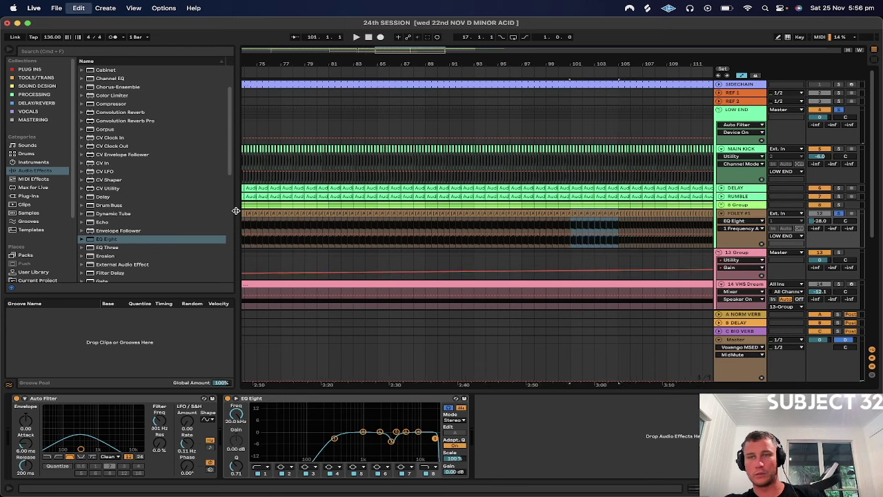
pyautogui.press('super+d')
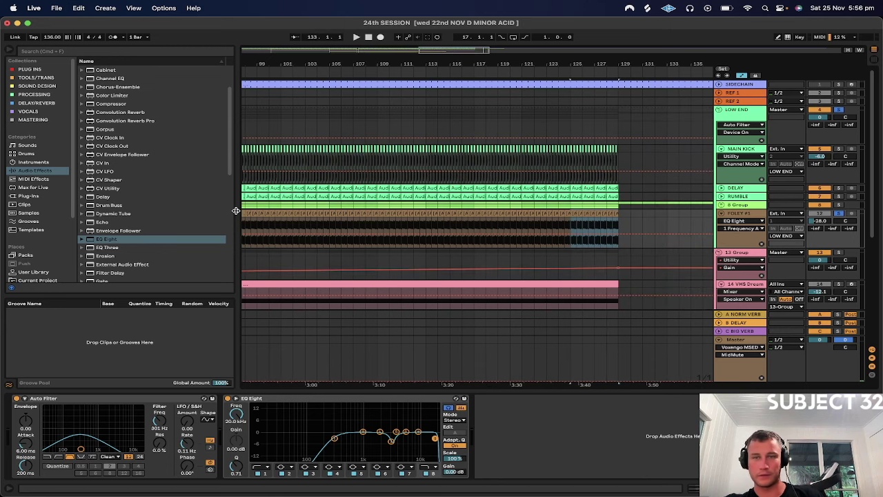
# - Clear the foley audio from bar 64 to 65.3.1 and place a copy of the next clip at the DROP on bar 65
pyautogui.moveTo(359, 51); pyautogui.dragTo(359, 38)
pyautogui.click(321, 246)
pyautogui.moveTo(321, 246); pyautogui.dragTo(327, 216)
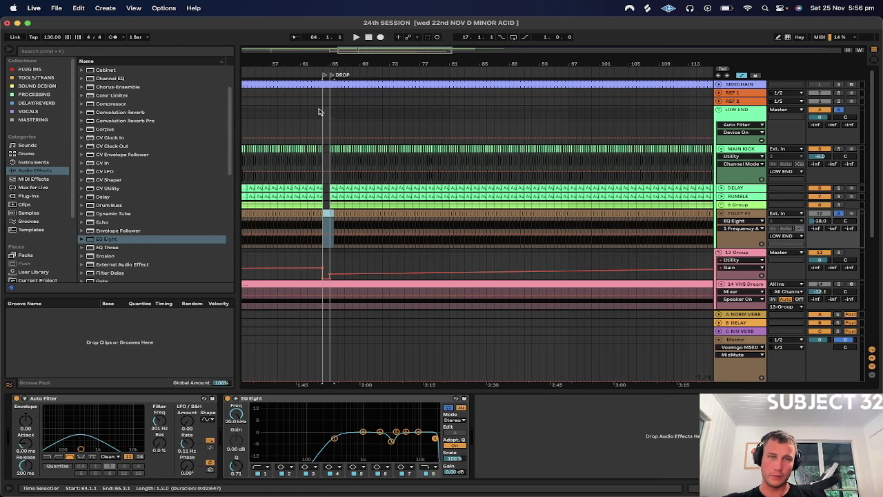
pyautogui.moveTo(330, 64); pyautogui.dragTo(332, 60)
pyautogui.click(367, 213)
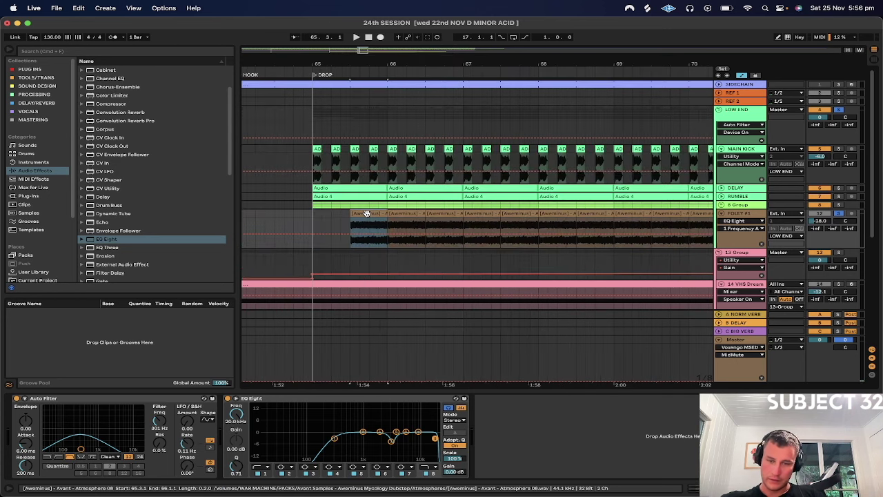
pyautogui.moveTo(366, 213); pyautogui.dragTo(328, 214)
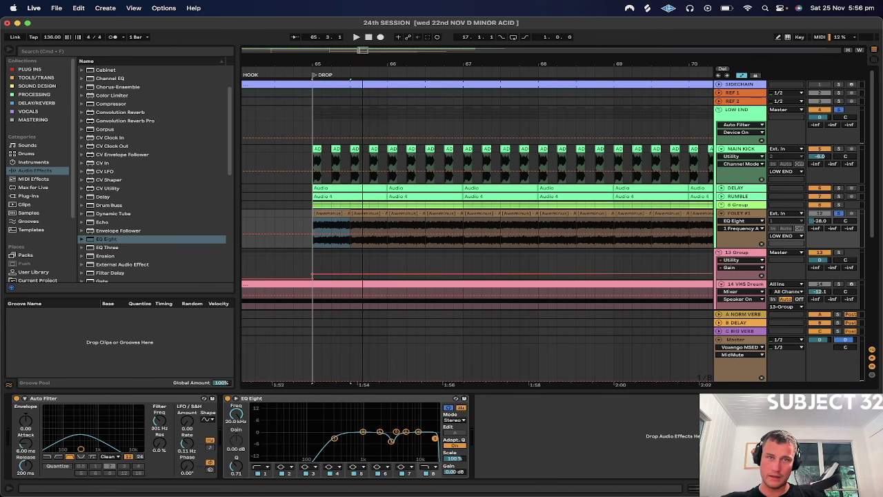
# - Select all FOLEY #1 clips across the arrangement and create crossfades on their clip edges
pyautogui.press('w')
pyautogui.moveTo(435, 227); pyautogui.dragTo(137, 214)
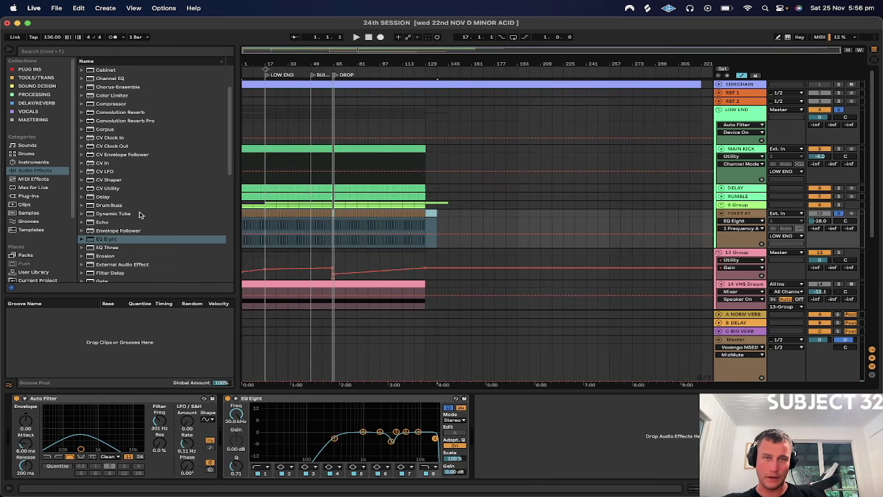
pyautogui.rightClick(285, 214)
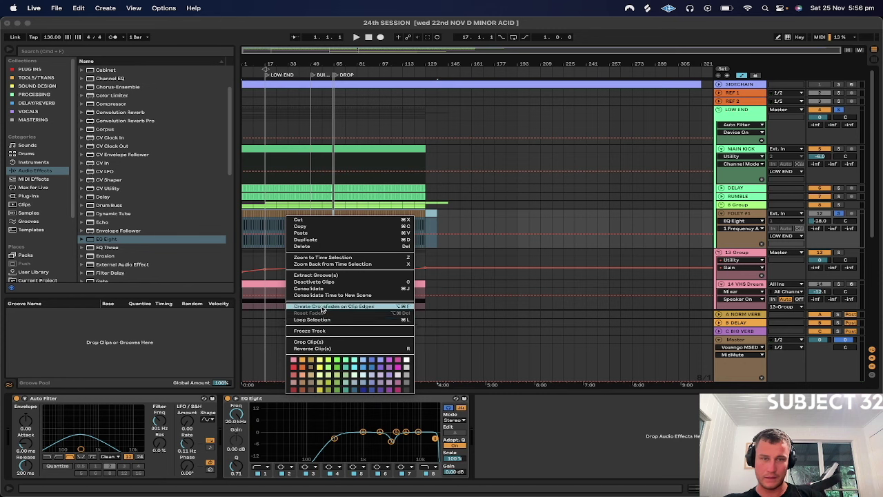
pyautogui.click(323, 310)
# - Play the arrangement from bar 1 and lower the FOLEY #1 track volume to -31.0 dB
pyautogui.click(246, 227)
pyautogui.press('space')
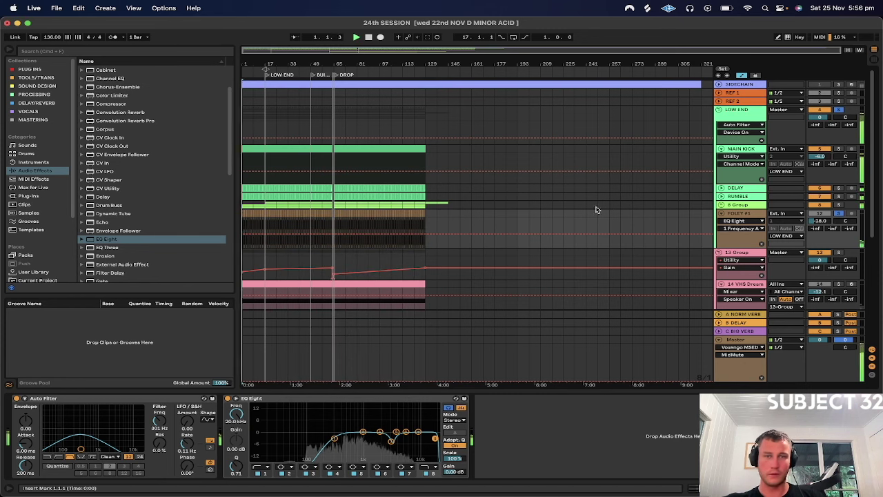
pyautogui.moveTo(819, 221); pyautogui.dragTo(820, 224)
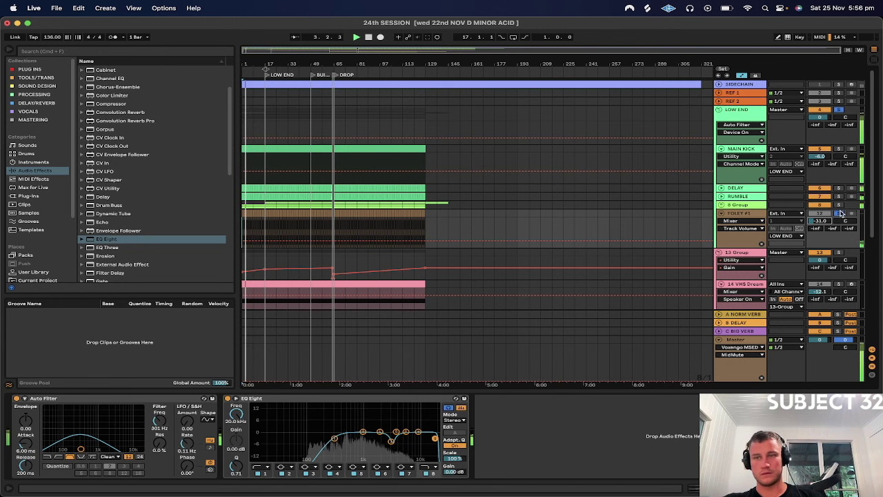
pyautogui.press('space')
# - Add the Kickstart 2 plug-in to FOLEY #1 after EQ Eight
pyautogui.click(28, 195)
pyautogui.scroll(-15, 107, 147)
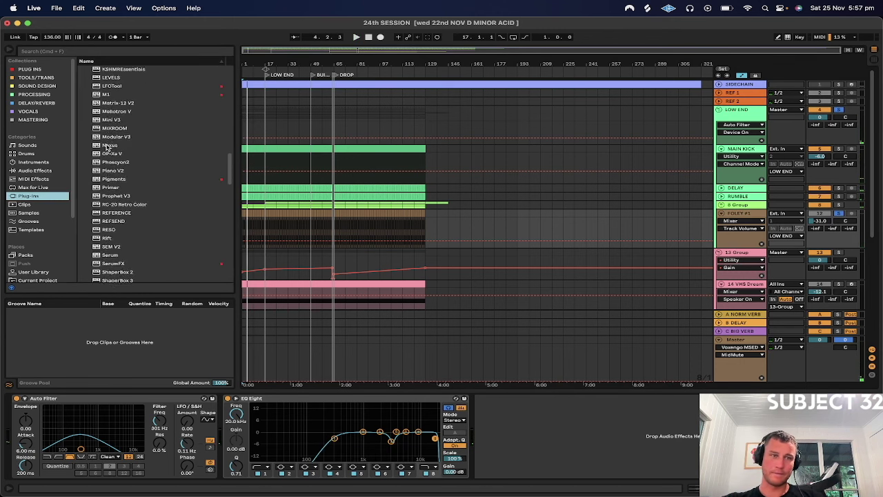
pyautogui.scroll(3, 107, 147)
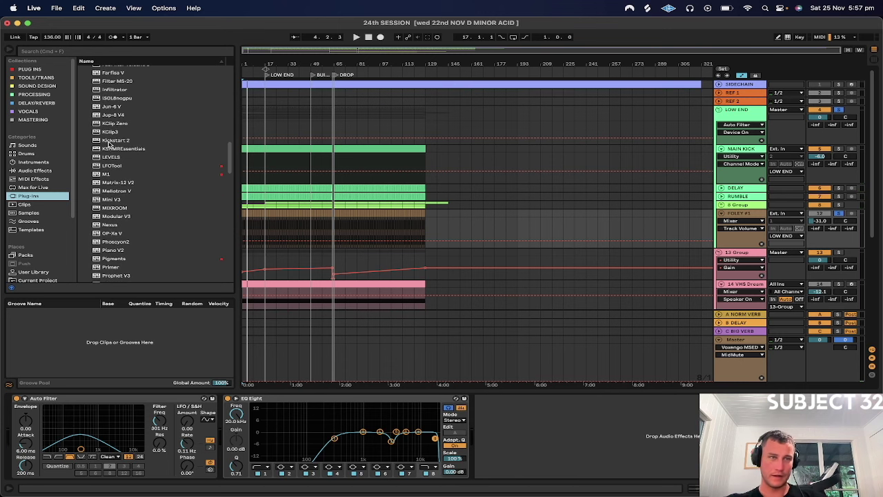
pyautogui.doubleClick(108, 142)
pyautogui.moveTo(396, 329); pyautogui.dragTo(321, 239)
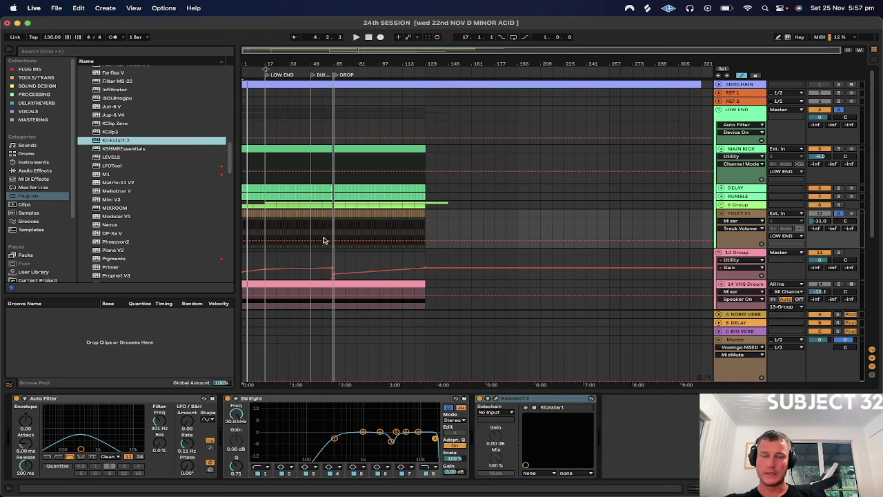
# - In Kickstart 2, choose the second ducking curve of the upper row, set the mix to 50%, and audition it
pyautogui.click(211, 189)
pyautogui.moveTo(96, 127); pyautogui.dragTo(97, 154)
pyautogui.press('space')
pyautogui.press('space')
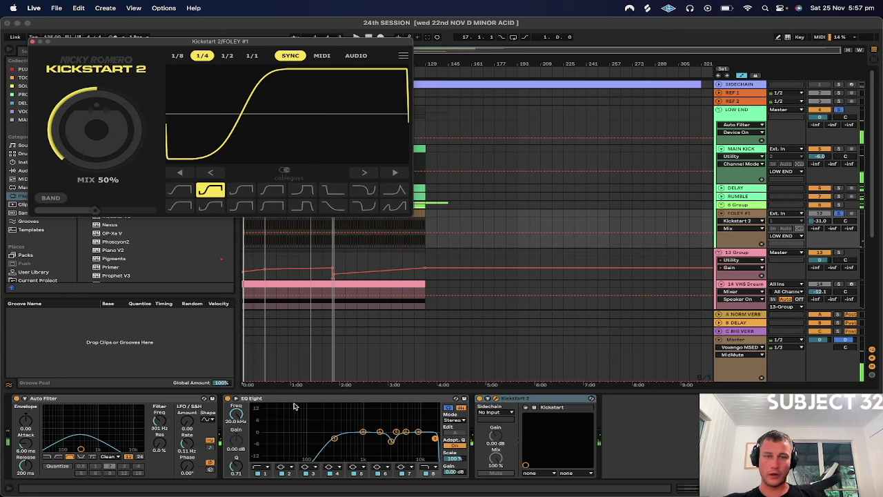
# - During playback, raise the low-cut frequency in FOLEY #1's EQ Eight to about 584 Hz, using the enlarged EQ display
pyautogui.moveTo(334, 439); pyautogui.dragTo(355, 436)
pyautogui.press('space')
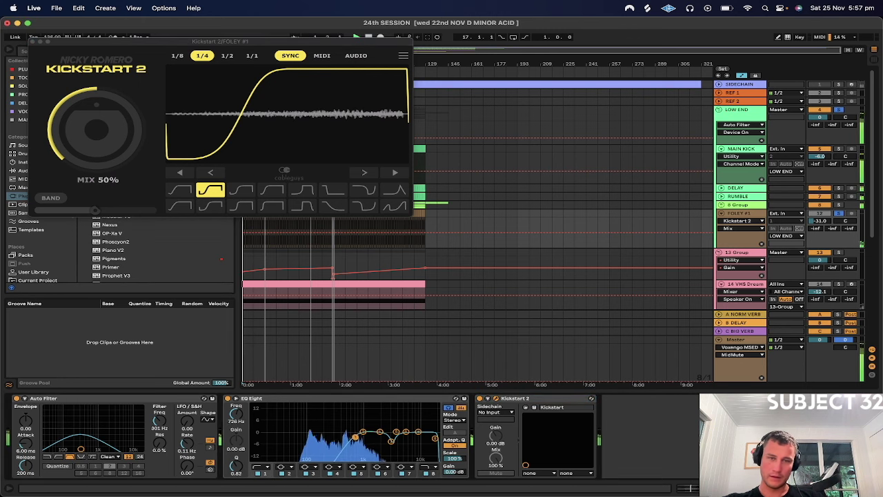
pyautogui.click(225, 403)
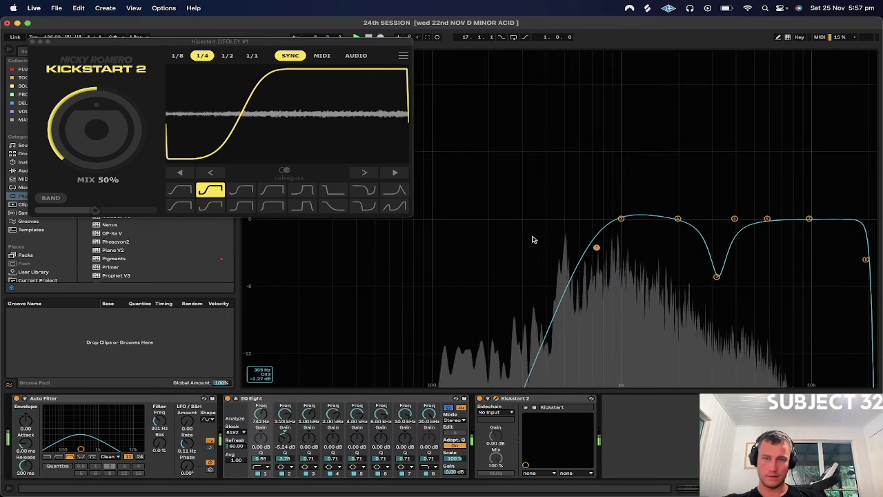
pyautogui.moveTo(596, 249); pyautogui.dragTo(576, 252)
pyautogui.press('space')
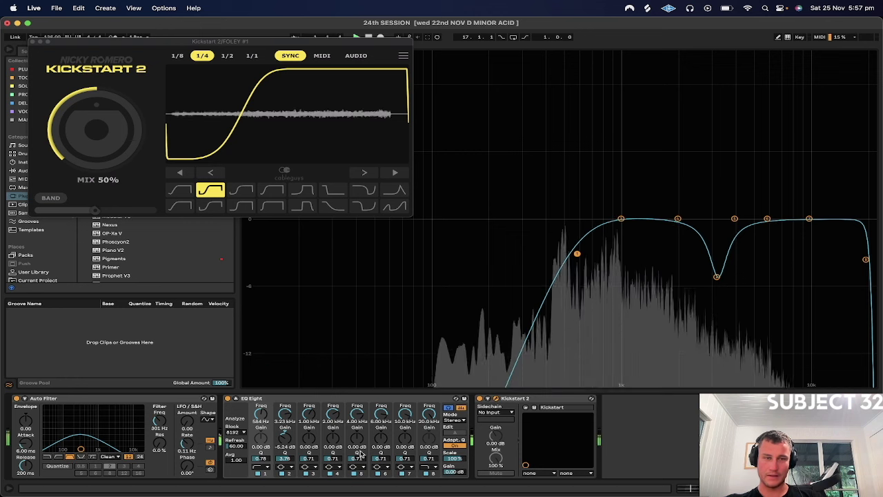
# - Dip EQ band 7 by about 2.23 dB at 9.39 kHz and lower the 20 kHz high cut's Q to 0.23
pyautogui.moveTo(809, 218); pyautogui.dragTo(804, 246)
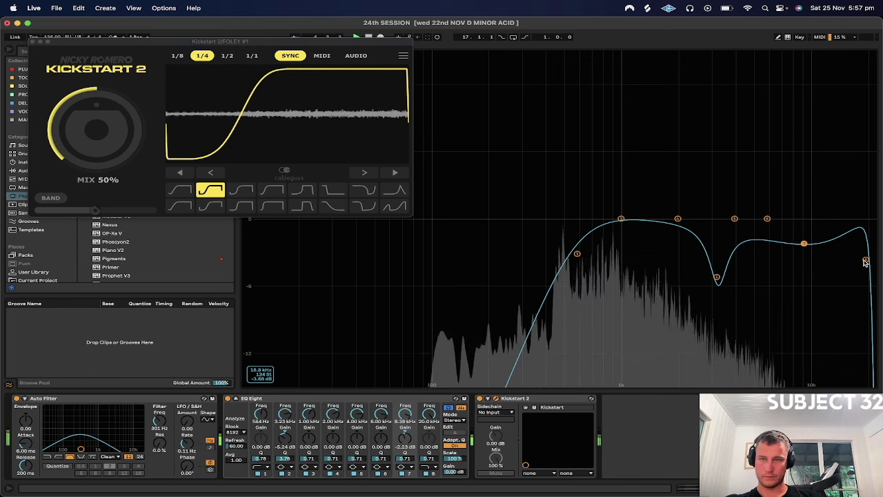
pyautogui.moveTo(428, 458); pyautogui.dragTo(428, 484)
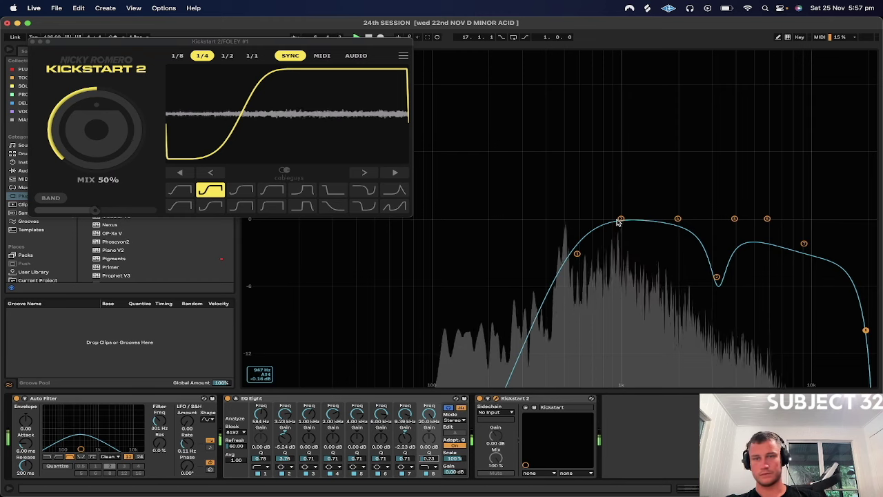
# - Cut a narrow notch with EQ band 3 at about 951 Hz, with -14.6 dB gain and a Q of 6.02
pyautogui.moveTo(620, 220); pyautogui.dragTo(614, 384)
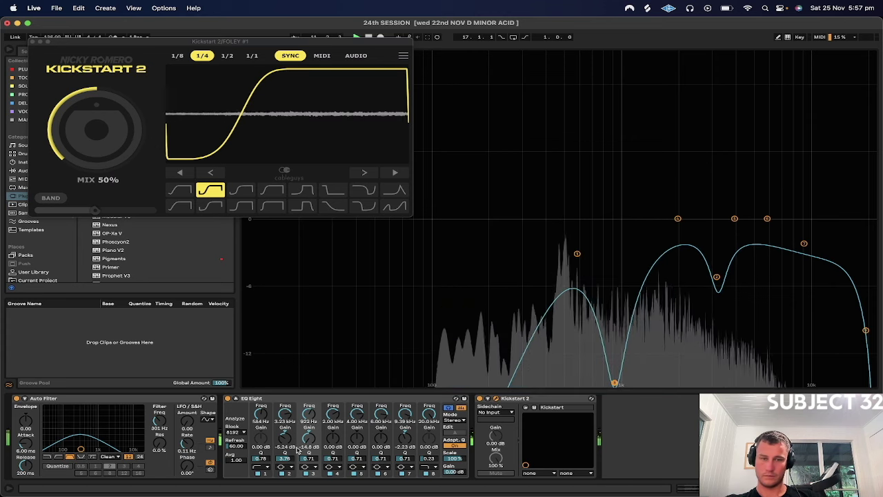
pyautogui.moveTo(308, 458); pyautogui.dragTo(308, 430)
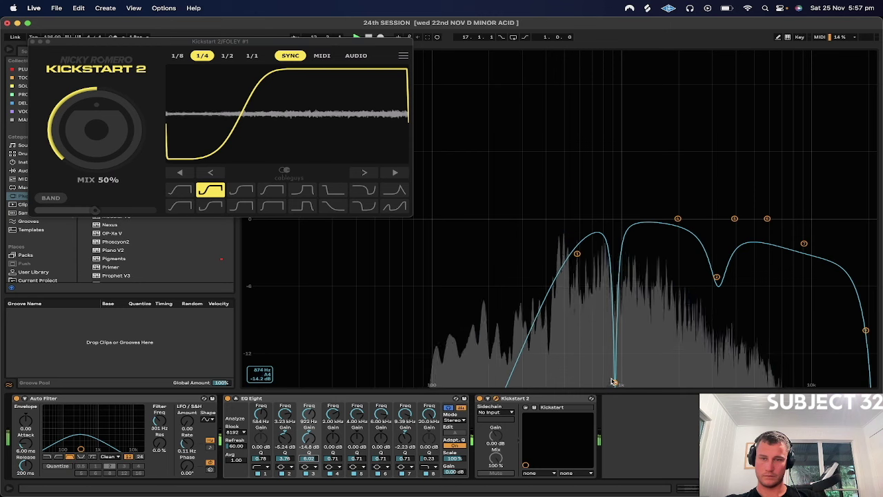
pyautogui.moveTo(614, 384); pyautogui.dragTo(616, 380)
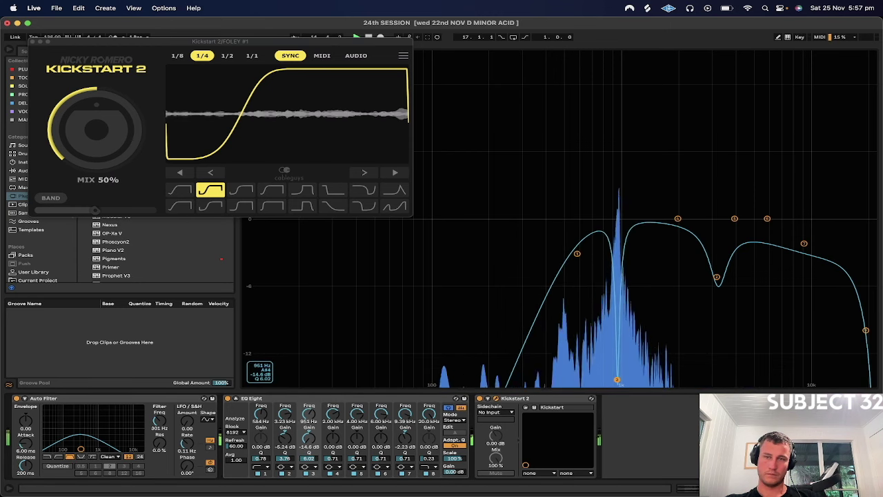
pyautogui.moveTo(617, 379); pyautogui.dragTo(618, 381)
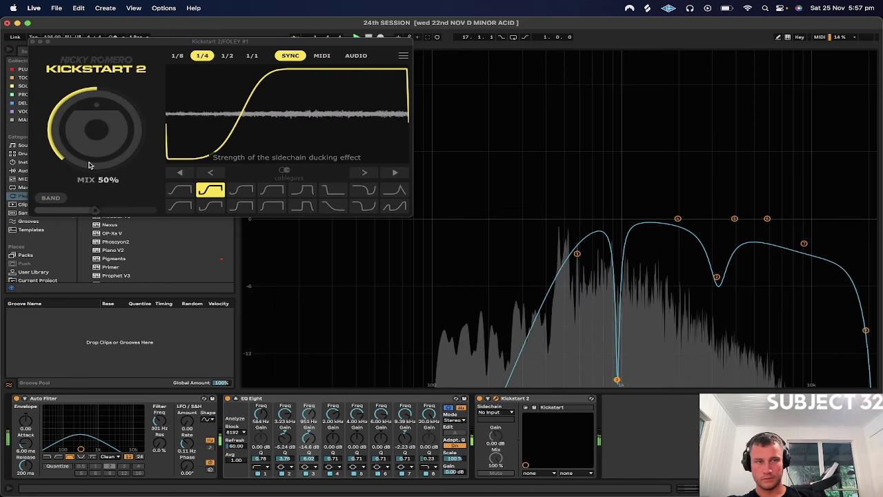
# - Raise the Kickstart 2 mix to 60% and set the Auto Filter resonance on FOLEY #1 to 20%
pyautogui.moveTo(89, 164); pyautogui.dragTo(88, 149)
pyautogui.click(235, 399)
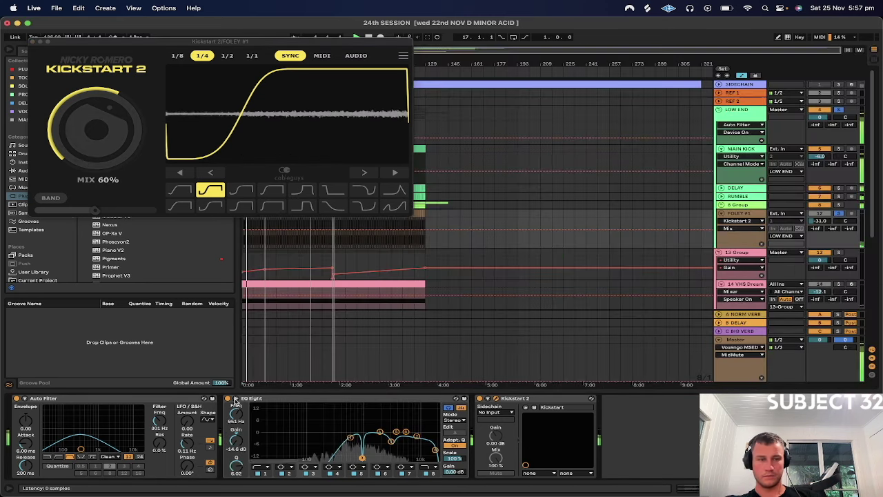
pyautogui.moveTo(159, 441); pyautogui.dragTo(159, 425)
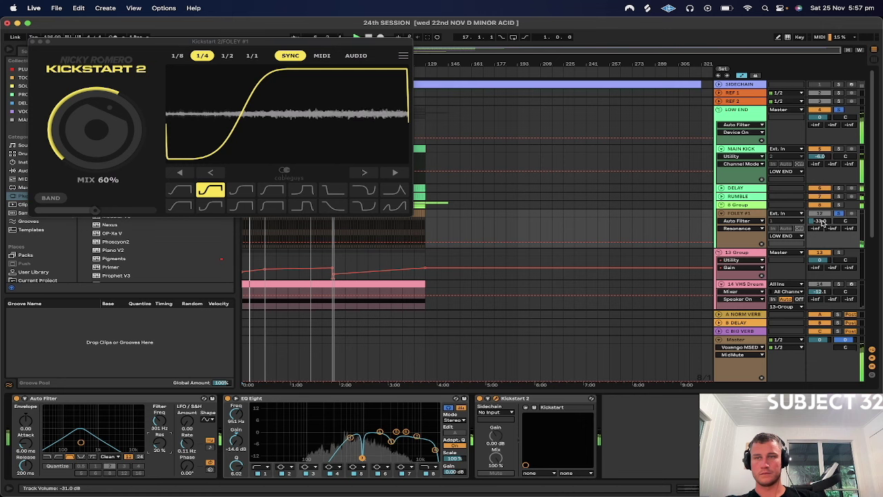
# - Lower the FOLEY #1 track volume to -32.0 dB and show the LOW END group's device chain
pyautogui.moveTo(822, 221); pyautogui.dragTo(822, 222)
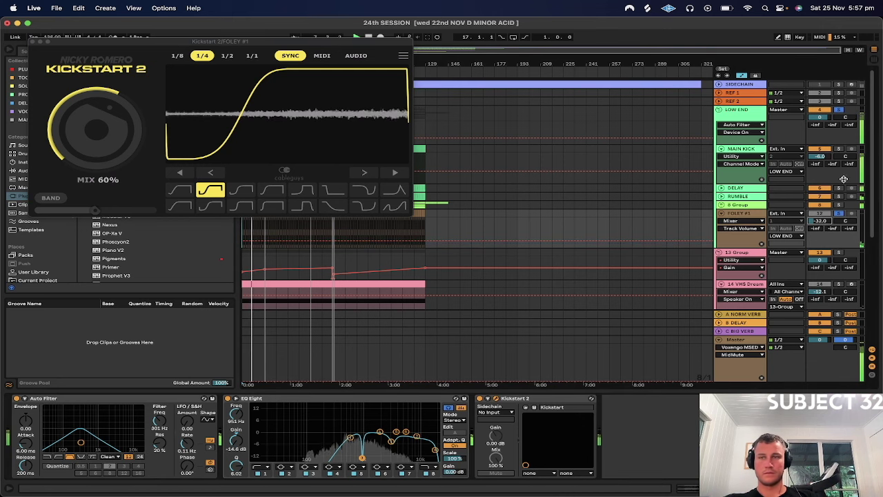
pyautogui.click(740, 115)
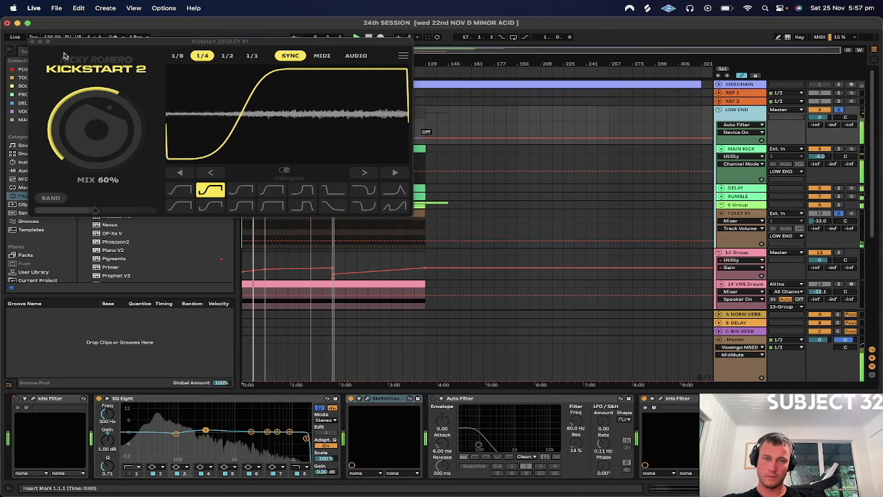
# - Close the Kickstart 2 window, play from the LOW END marker at bar 17 and set the FOLEY #1 volume to -32.0 dB
pyautogui.click(32, 41)
pyautogui.click(264, 114)
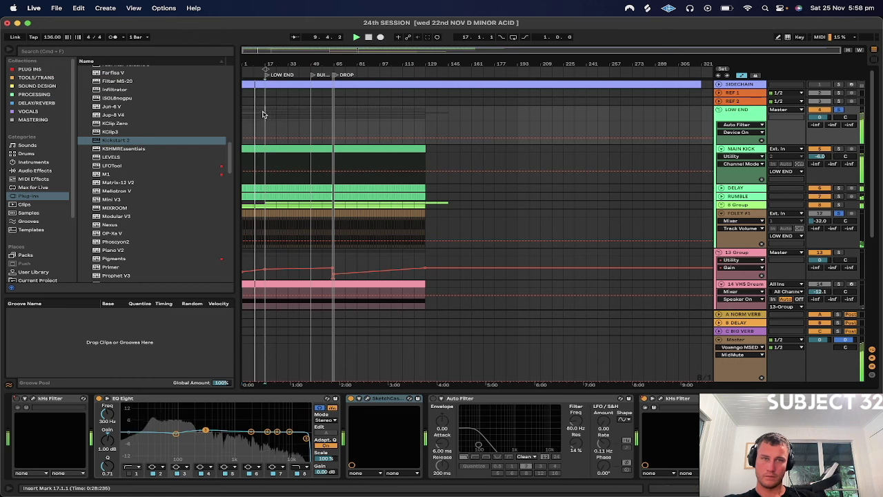
pyautogui.press('space')
pyautogui.press('space')
pyautogui.click(822, 214)
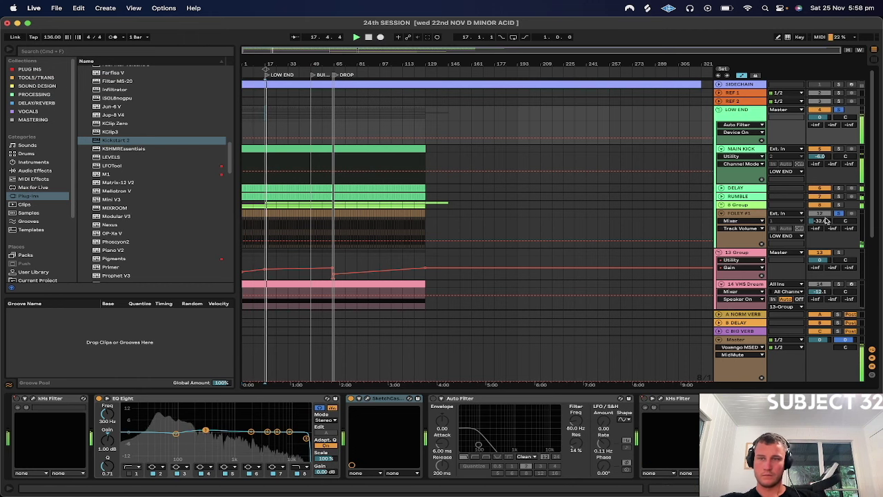
pyautogui.click(743, 215)
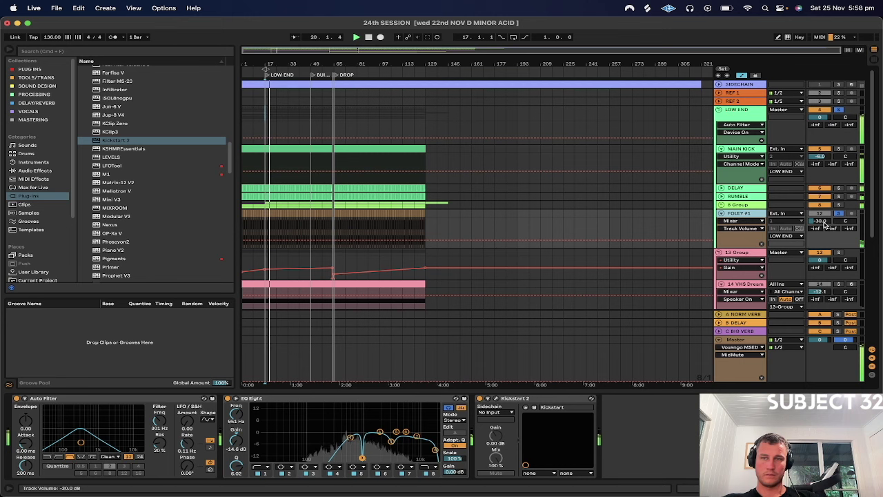
pyautogui.moveTo(819, 221); pyautogui.dragTo(819, 224)
# - Unfold the RUMBLE track, show its device chain and solo it together with DELAY
pyautogui.click(721, 197)
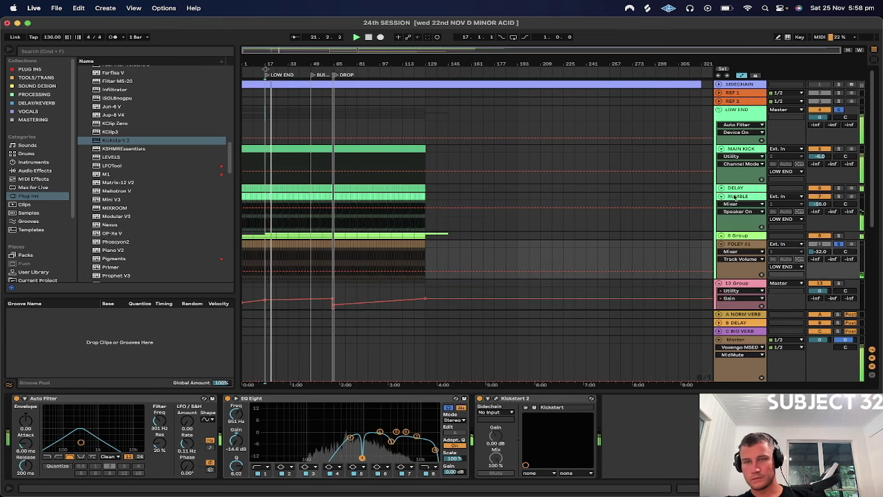
pyautogui.click(744, 196)
pyautogui.click(840, 198)
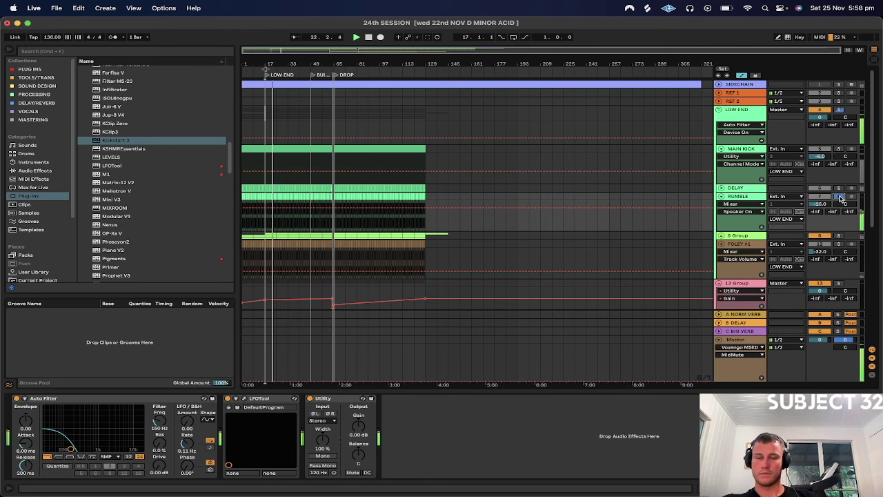
pyautogui.keyDown('super'); pyautogui.click(839, 188); pyautogui.keyUp('super')
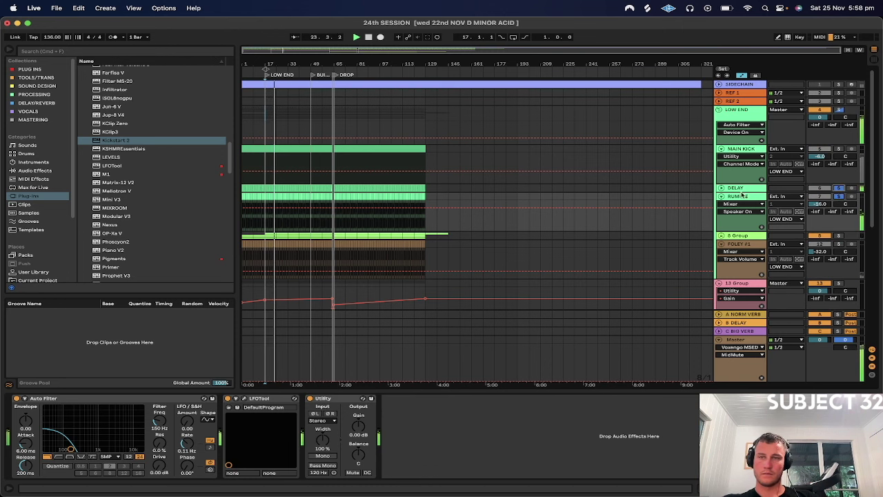
# - Duplicate the RUMBLE track, solo the copy and switch its Auto Filter to high-pass
pyautogui.click(741, 196)
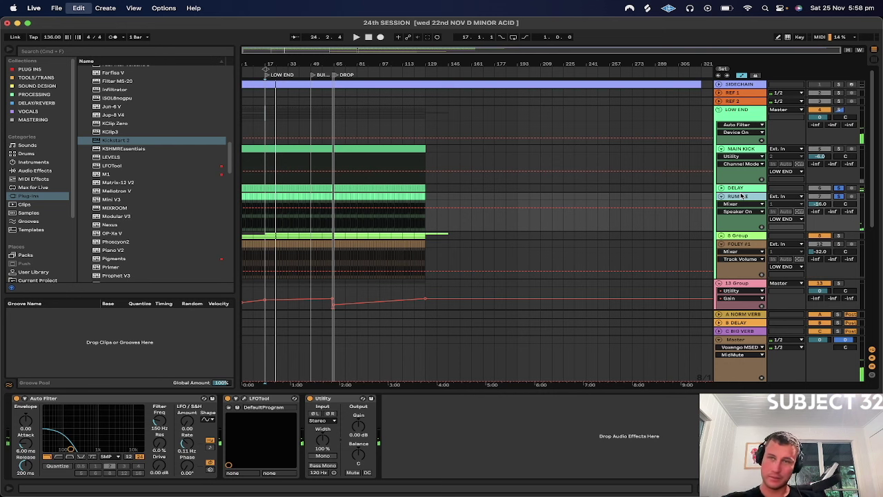
pyautogui.press('super+d')
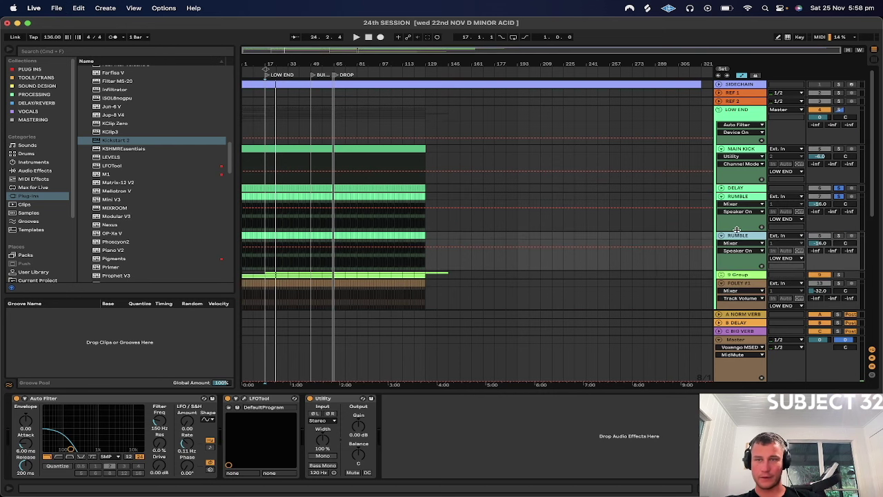
pyautogui.click(839, 236)
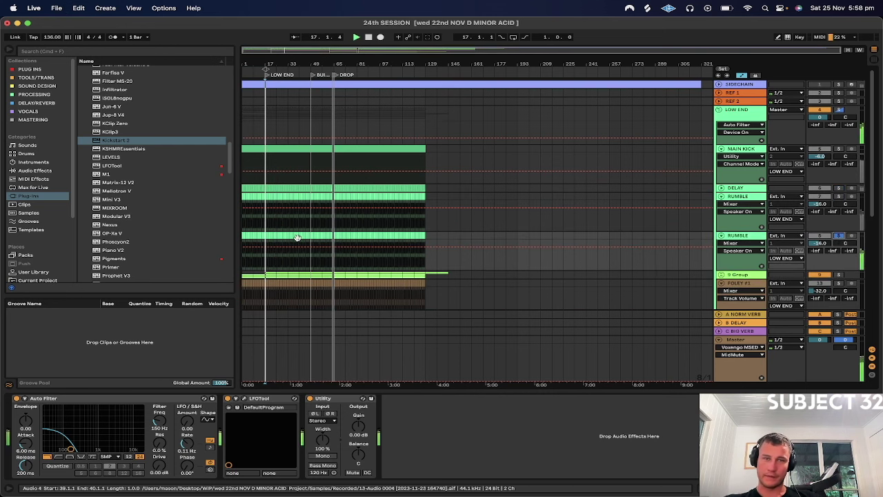
pyautogui.click(58, 458)
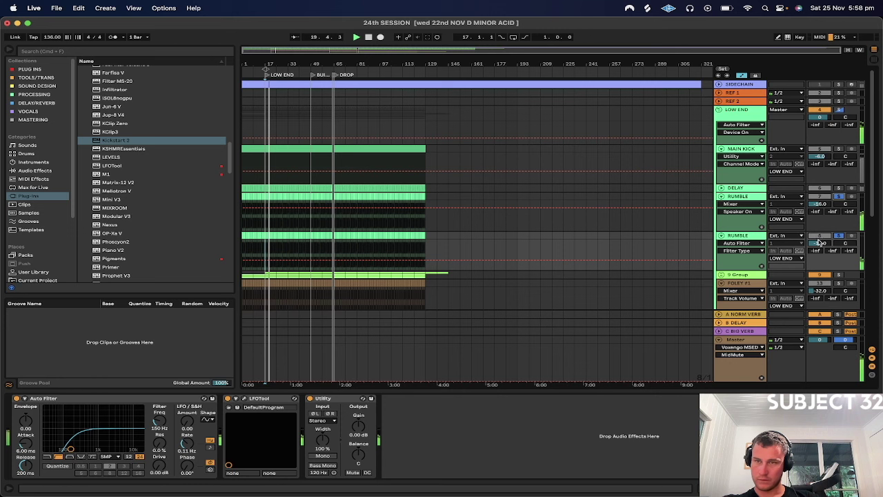
# - Balance the duplicated RUMBLE track against the original by setting its volume to -20.0 dB
pyautogui.moveTo(820, 243); pyautogui.dragTo(793, 259)
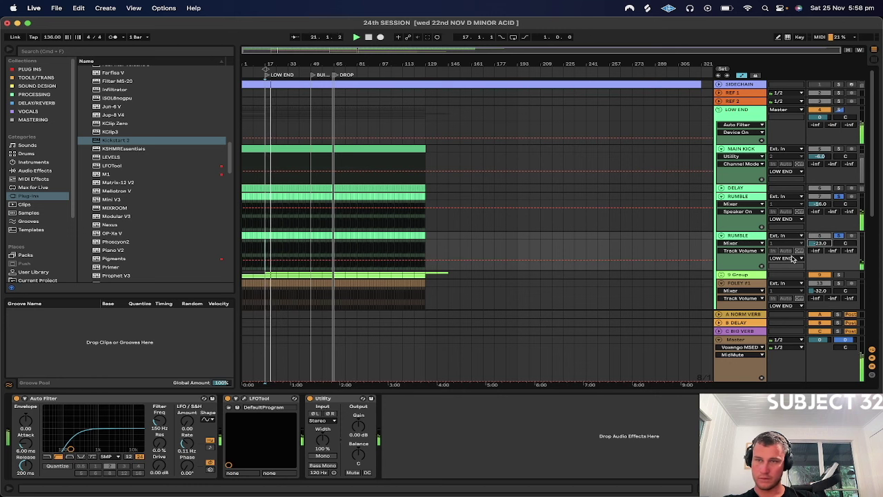
pyautogui.press('Down')
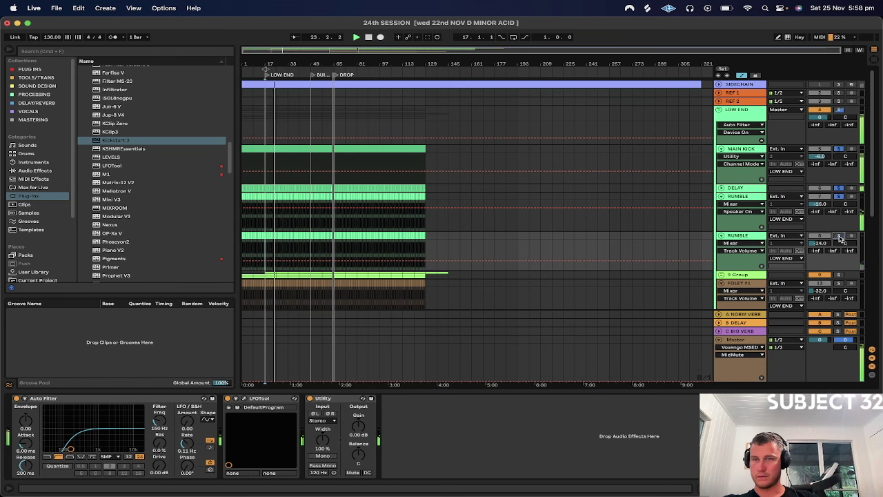
pyautogui.moveTo(819, 243); pyautogui.dragTo(819, 239)
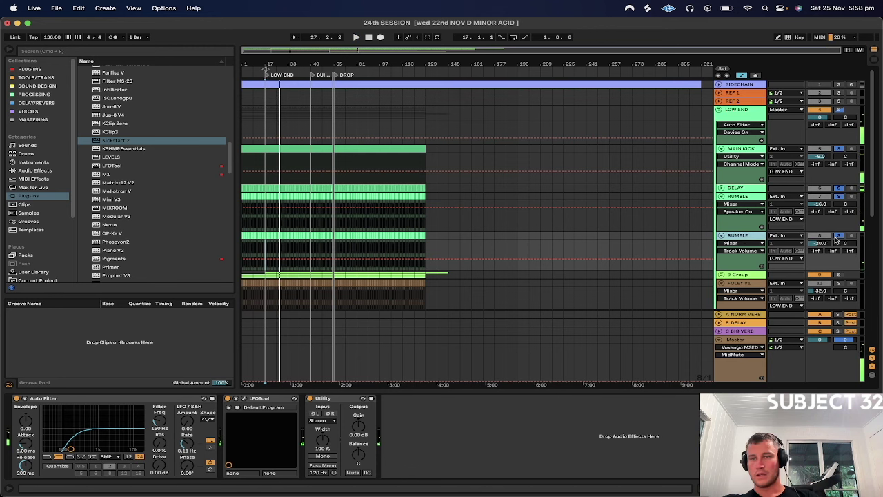
# - List the audio effects and set the duplicated RUMBLE's Auto Filter to a 24 dB slope with 4.00 dB drive
pyautogui.scroll(3, 138, 224)
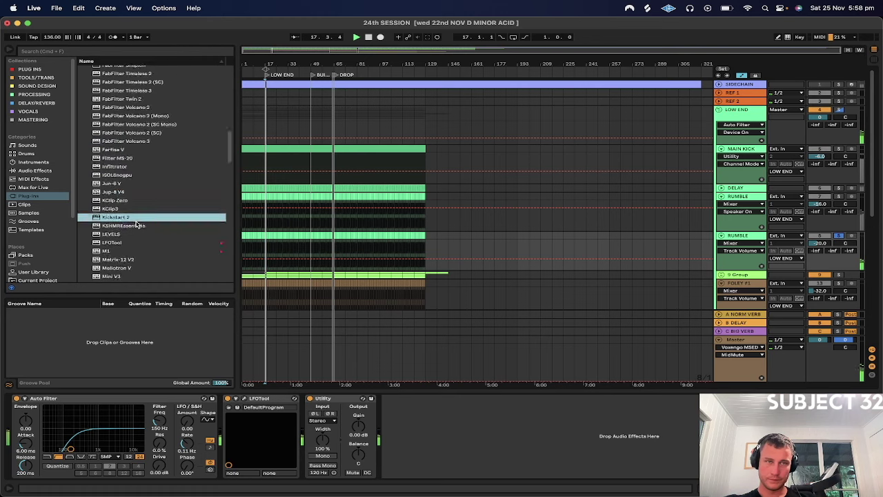
pyautogui.scroll(8, 137, 225)
pyautogui.click(26, 172)
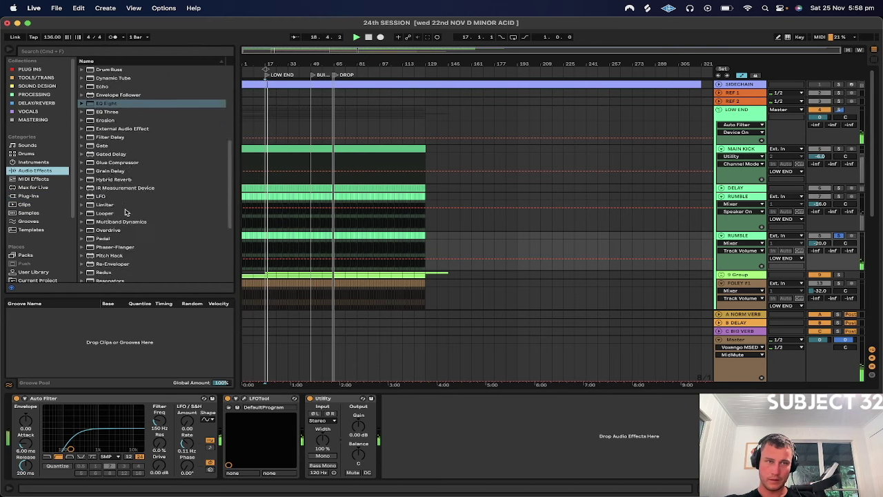
pyautogui.scroll(-5, 126, 213)
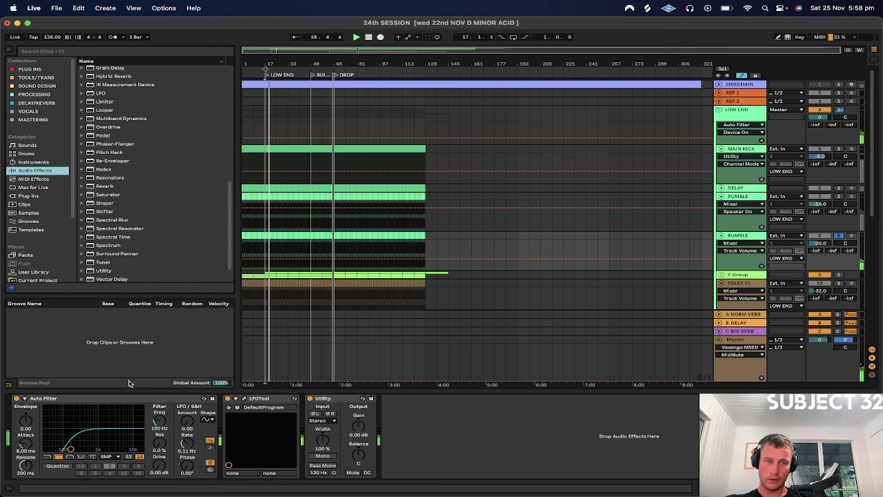
pyautogui.click(160, 420)
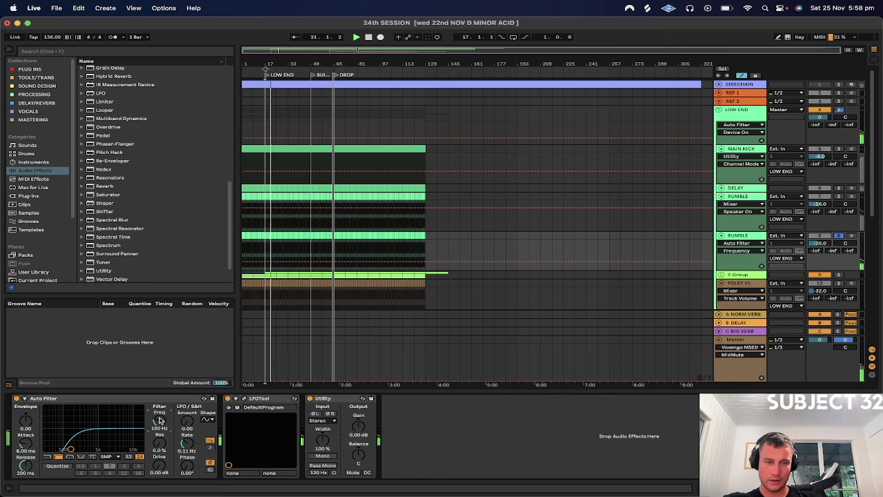
pyautogui.click(138, 457)
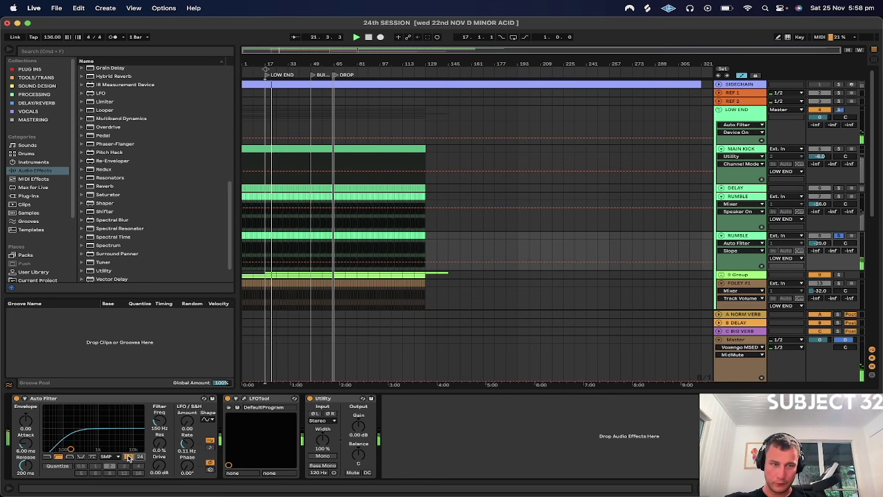
pyautogui.click(138, 456)
pyautogui.click(138, 456)
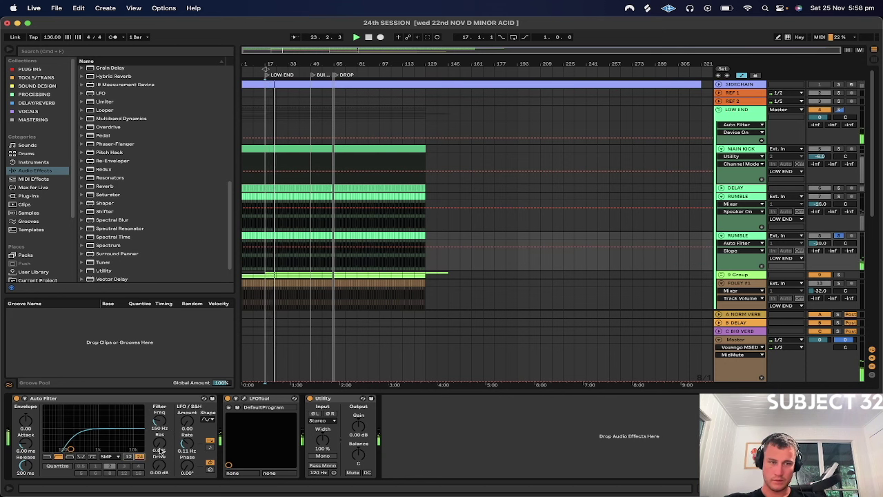
pyautogui.click(163, 467)
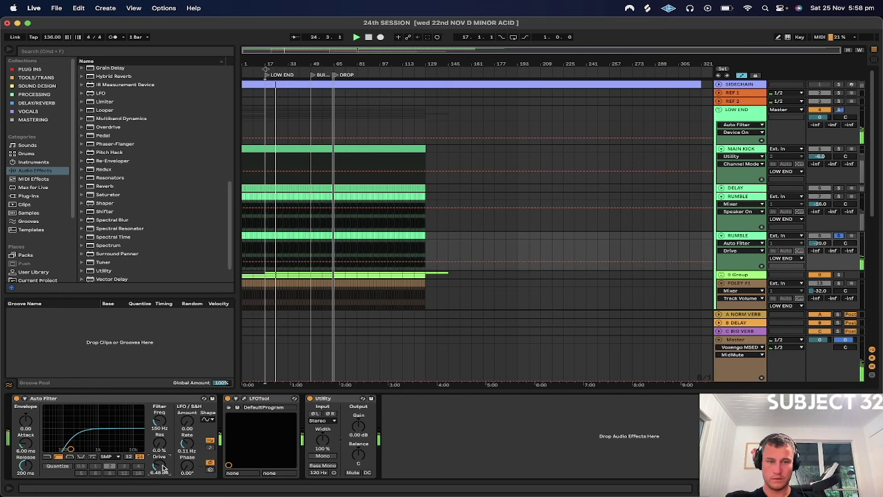
pyautogui.write('4')
pyautogui.press('Return')
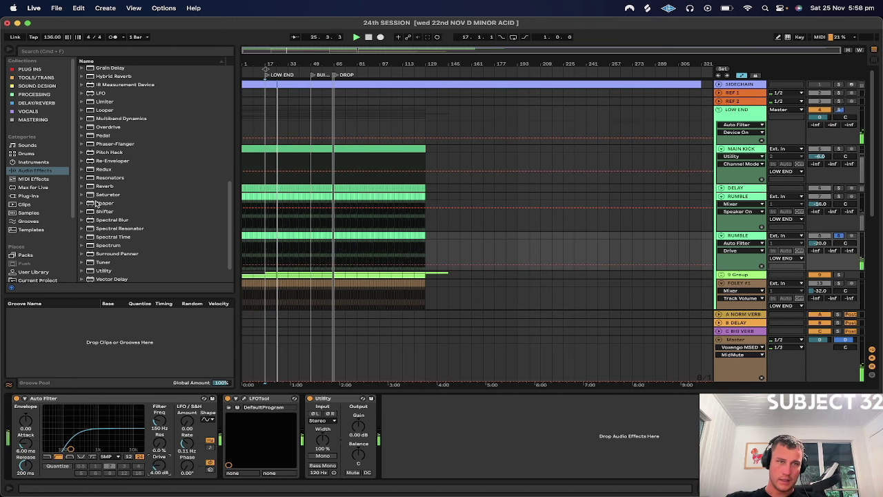
# - Insert Overdrive between Auto Filter and LFOTool on the duplicated RUMBLE, with 31% drive, 40% tone and 89% dry/wet
pyautogui.scroll(-2, 101, 194)
pyautogui.scroll(5, 109, 229)
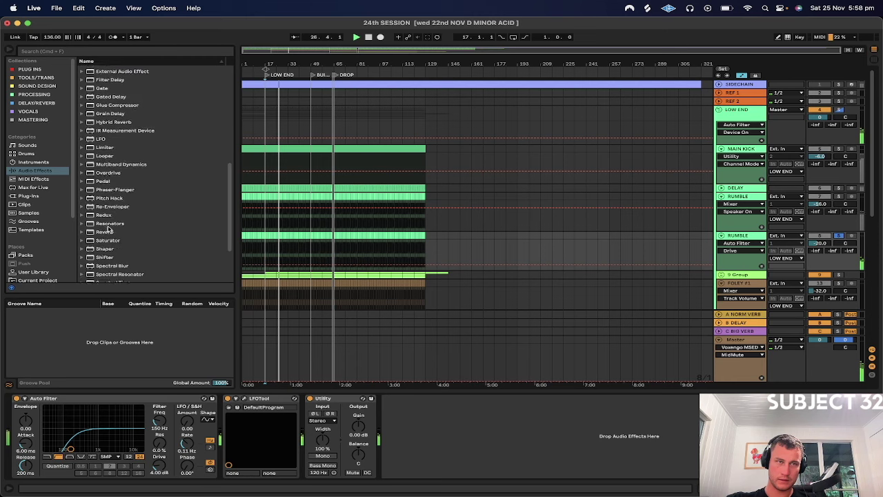
pyautogui.moveTo(108, 208); pyautogui.dragTo(210, 441)
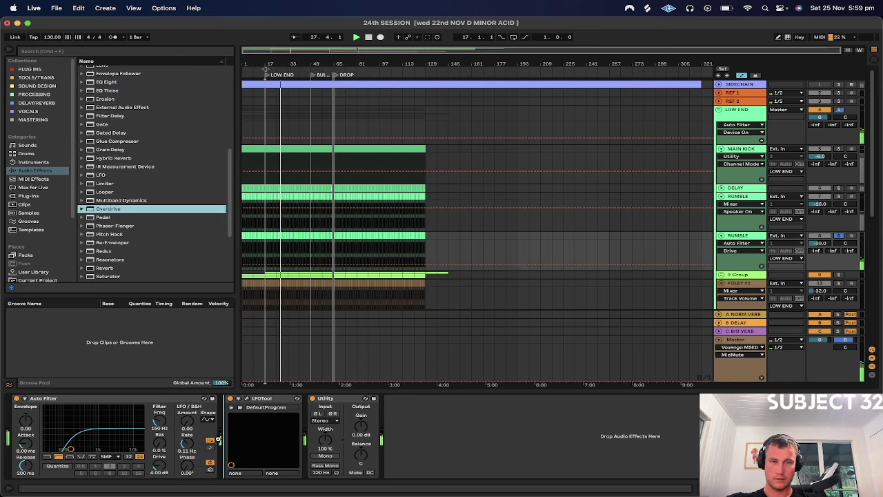
pyautogui.moveTo(281, 444); pyautogui.dragTo(264, 461)
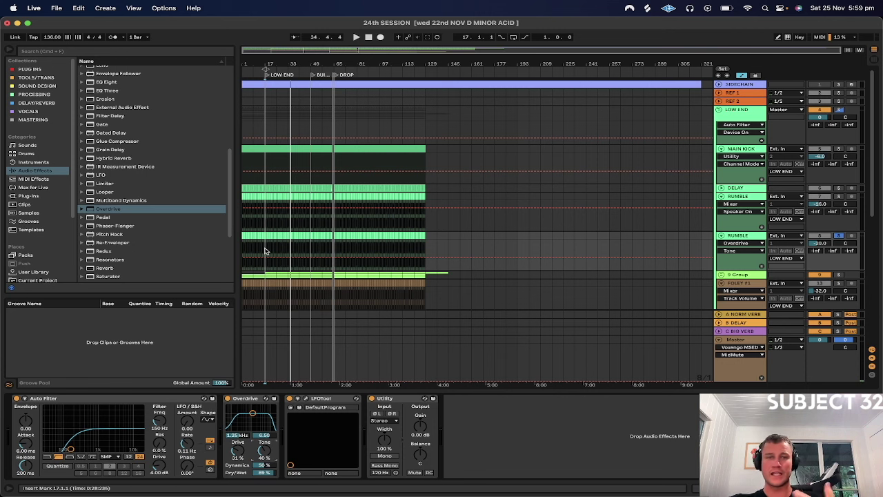
# - Compare the duplicated RUMBLE with Overdrive on and off, and lower the Overdrive dry/wet to 4%
pyautogui.press('space')
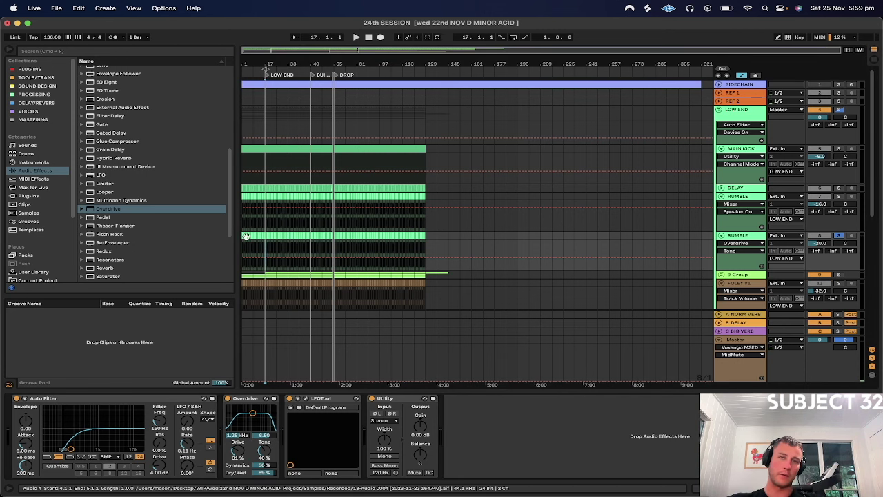
pyautogui.press('space')
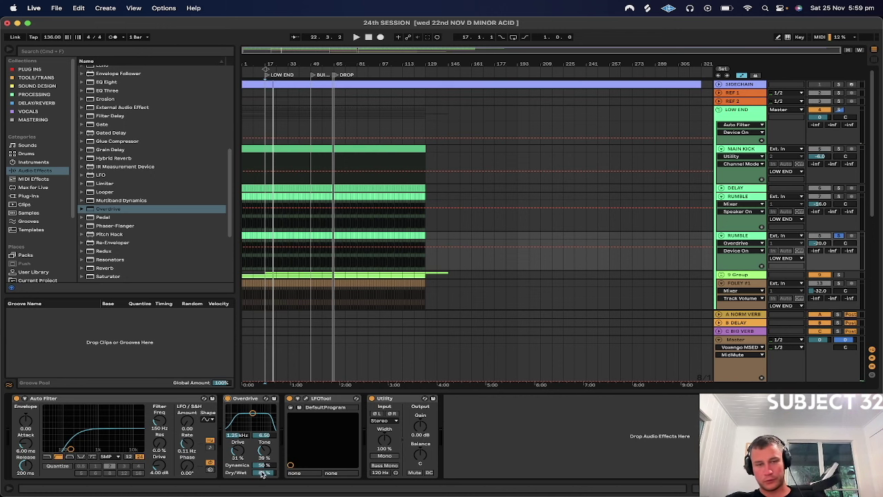
pyautogui.moveTo(265, 472)
pyautogui.mouseDown()
pyautogui.moveTo(264, 494)
pyautogui.moveTo(264, 481)
pyautogui.mouseUp()
pyautogui.press('space')
pyautogui.click(228, 399)
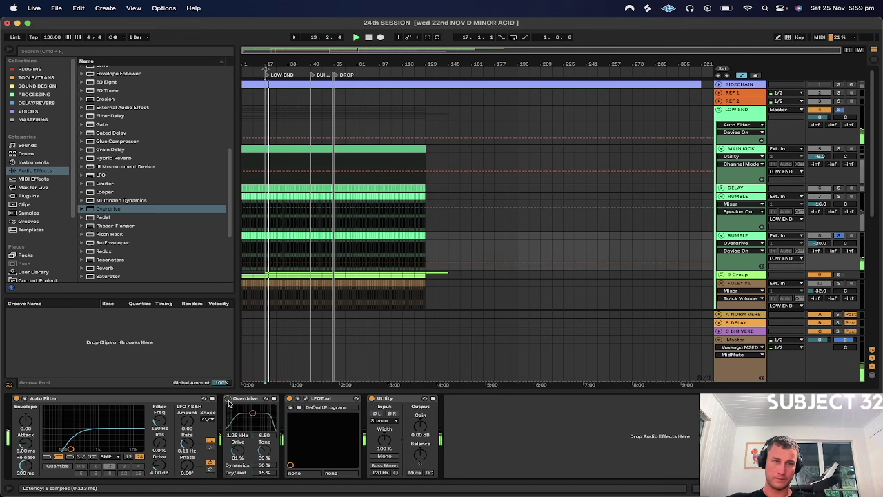
pyautogui.click(228, 399)
pyautogui.moveTo(264, 472); pyautogui.dragTo(265, 483)
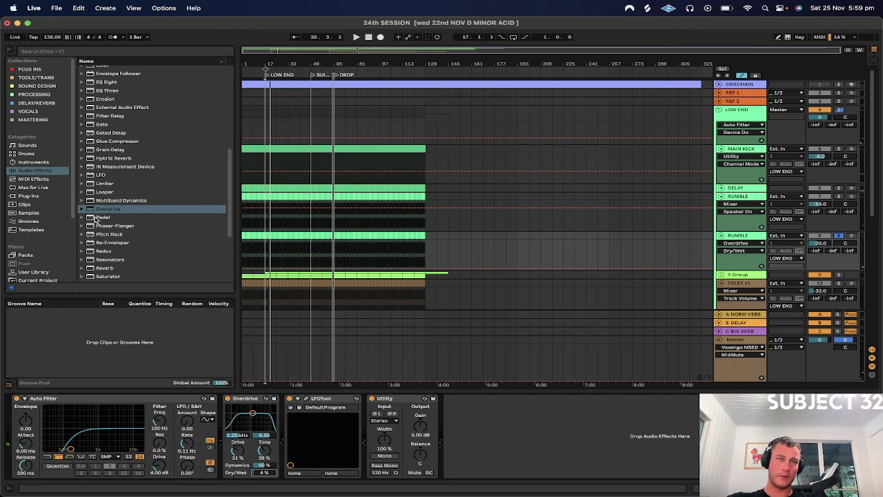
# - Insert an EQ Eight between Overdrive and LFOTool on the duplicated RUMBLE track
pyautogui.scroll(3, 97, 219)
pyautogui.click(103, 128)
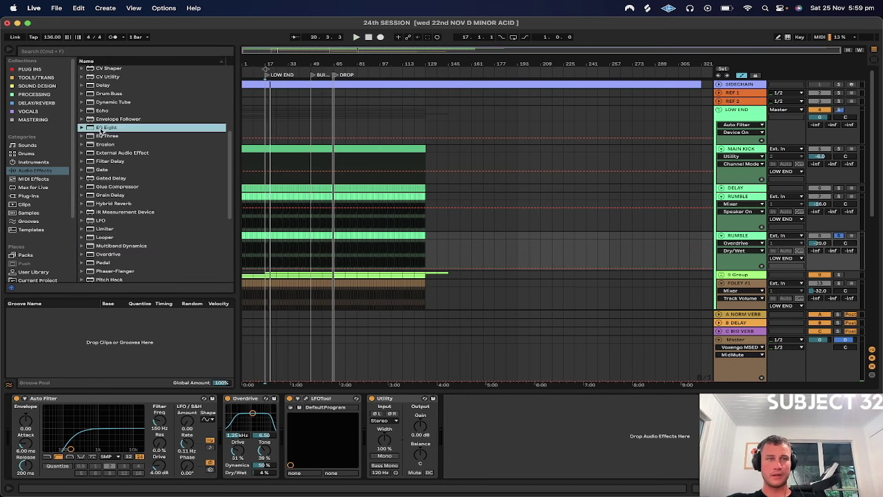
pyautogui.moveTo(104, 128); pyautogui.dragTo(265, 438)
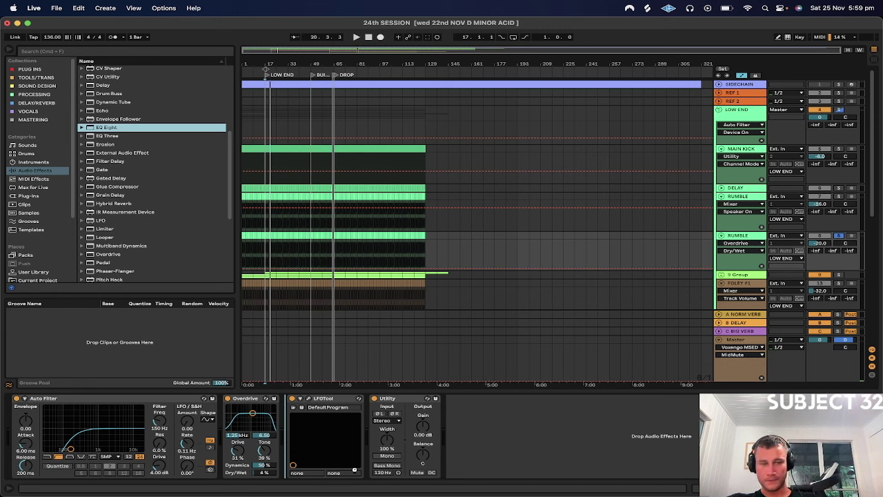
pyautogui.moveTo(357, 472); pyautogui.dragTo(284, 448)
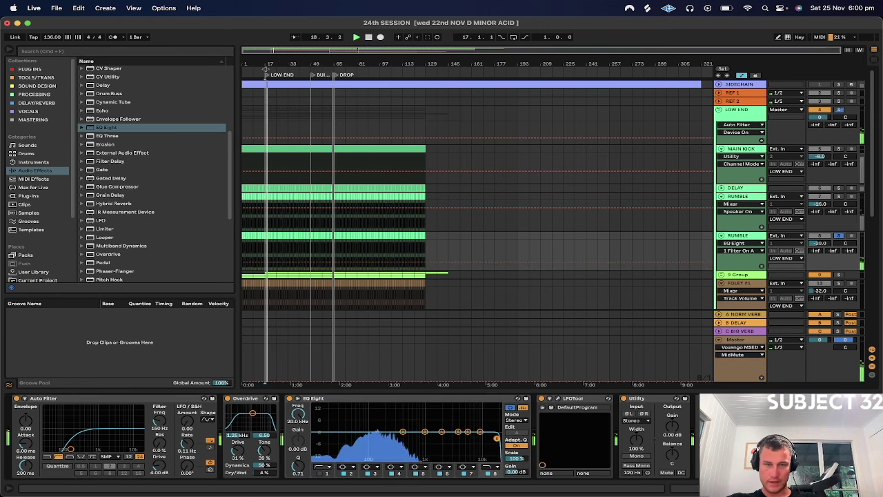
# - Shape the EQ with a 639 Hz high cut, a 120 Hz low cut and a band 2 notch at 297 Hz, about -10.7 dB, Q 5.92
pyautogui.moveTo(497, 437); pyautogui.dragTo(414, 437)
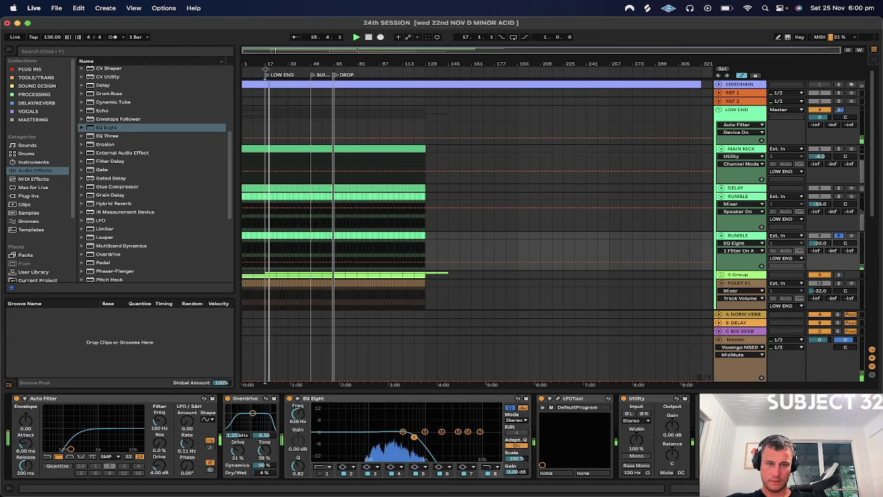
pyautogui.click(320, 474)
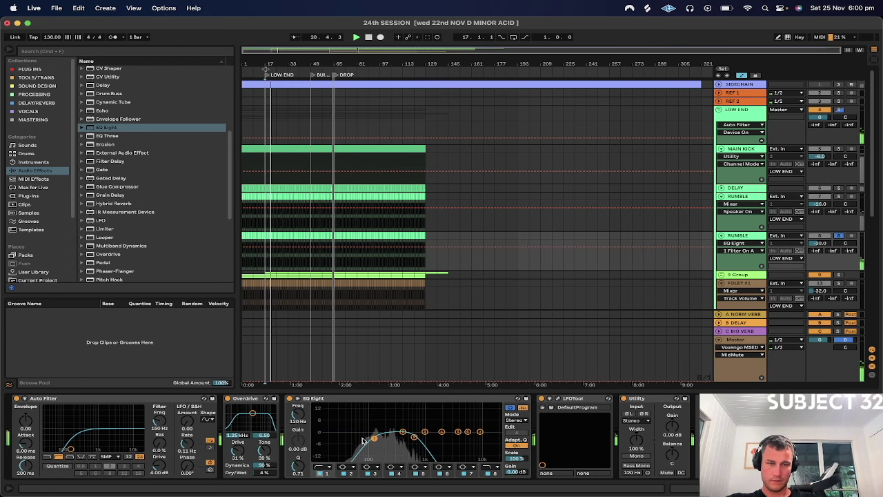
pyautogui.moveTo(407, 437); pyautogui.dragTo(398, 457)
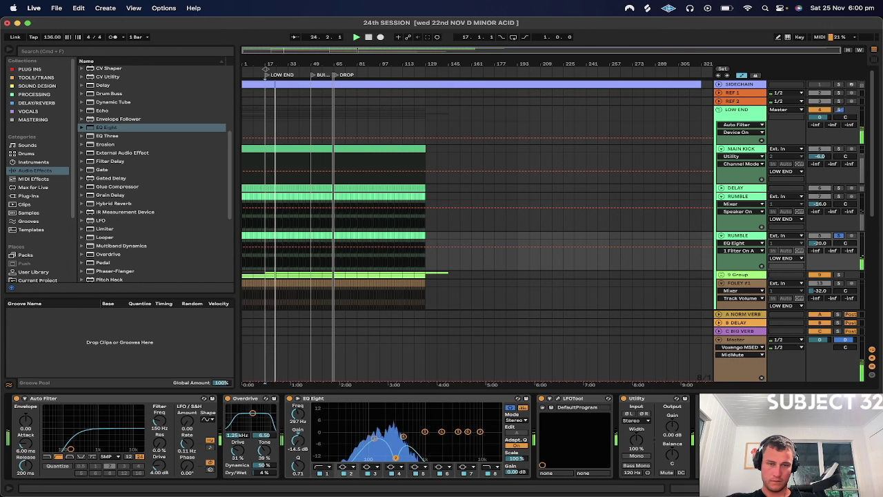
pyautogui.moveTo(298, 465); pyautogui.dragTo(298, 430)
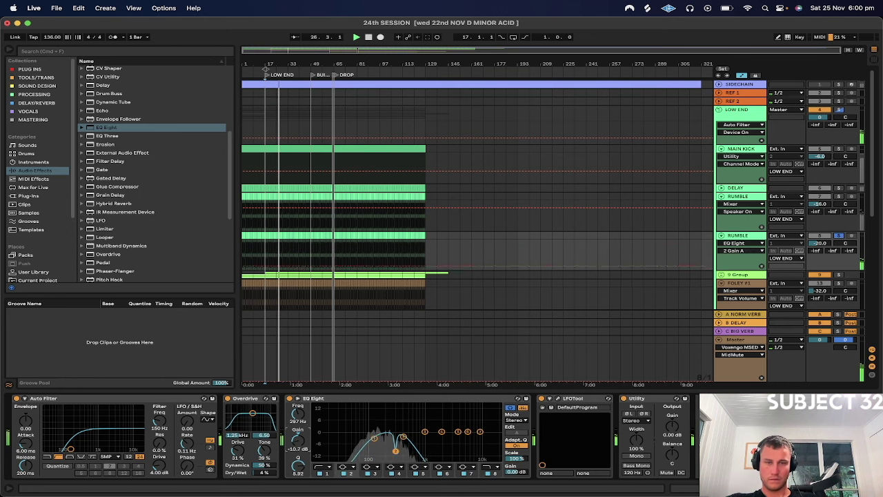
# - Set the duplicated RUMBLE's EQ notch to 284 Hz at -14.3 dB and high cut to 454 Hz, and raise Overdrive dry/wet to 10%
pyautogui.moveTo(395, 451); pyautogui.dragTo(394, 458)
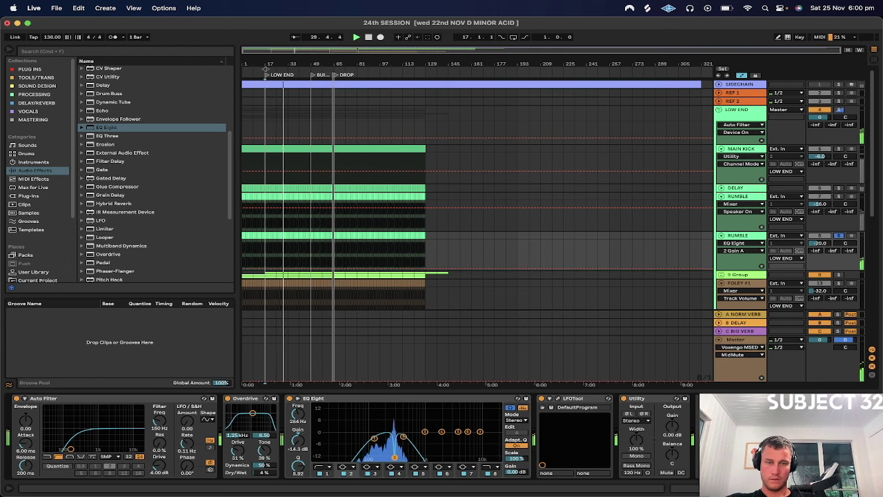
pyautogui.click(403, 437)
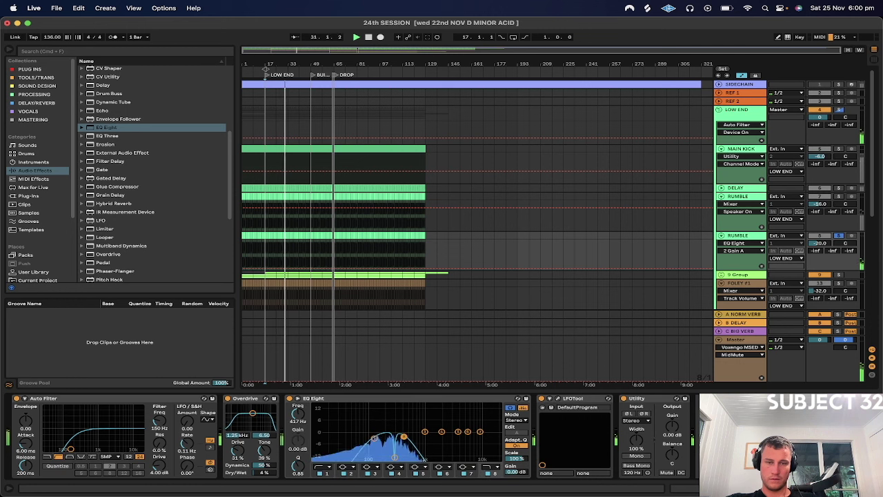
pyautogui.moveTo(404, 437); pyautogui.dragTo(406, 436)
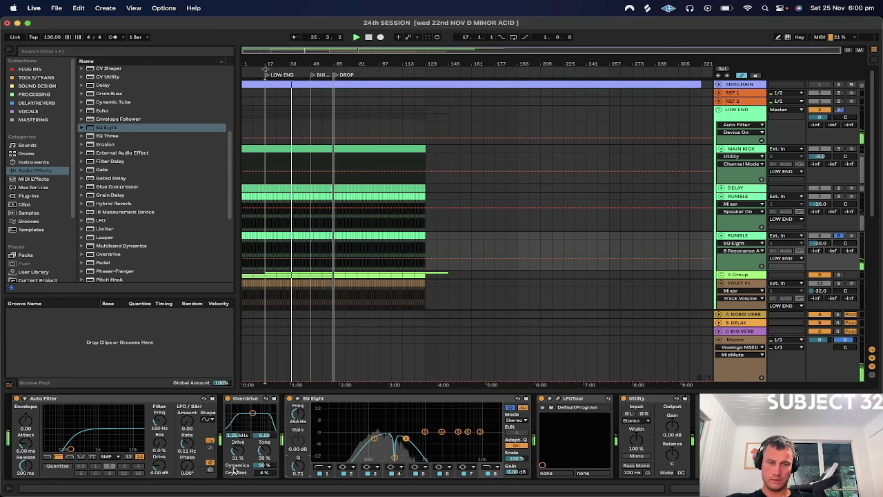
pyautogui.moveTo(263, 472); pyautogui.dragTo(263, 461)
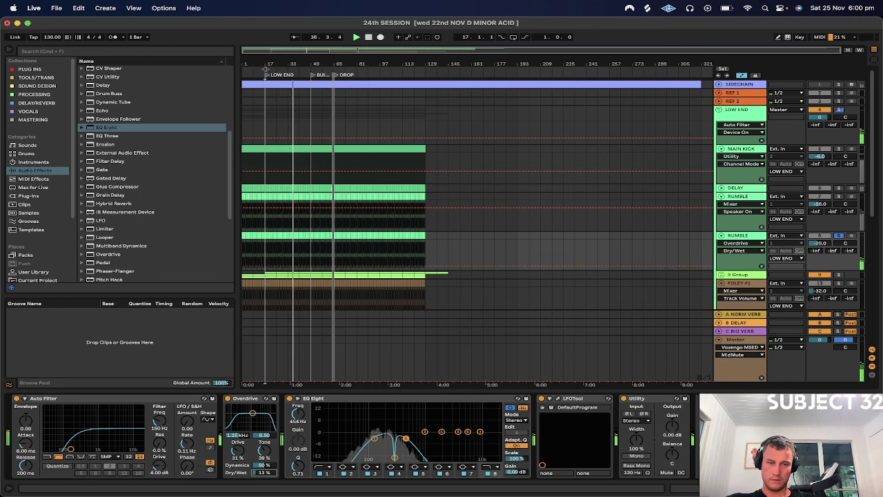
# - Solo the original and duplicated RUMBLE tracks together and lower the duplicate's track volume to -24 dB
pyautogui.keyDown('super'); pyautogui.click(839, 197); pyautogui.keyUp('super')
pyautogui.click(840, 236)
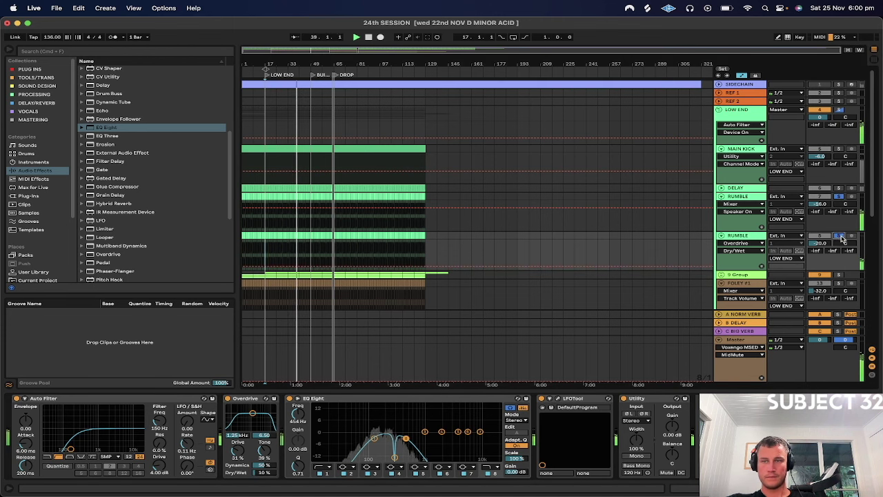
pyautogui.keyDown('super'); pyautogui.click(841, 236); pyautogui.keyUp('super')
pyautogui.moveTo(820, 243); pyautogui.dragTo(820, 246)
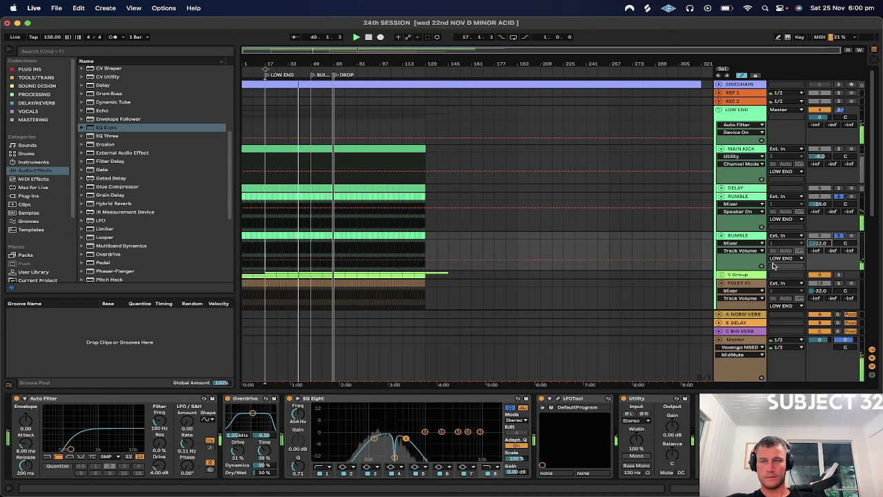
# - Check the duplicated RUMBLE's balance with FOLEY #1, DELAY and MAIN KICK added to the solo, and clear all solos
pyautogui.click(839, 283)
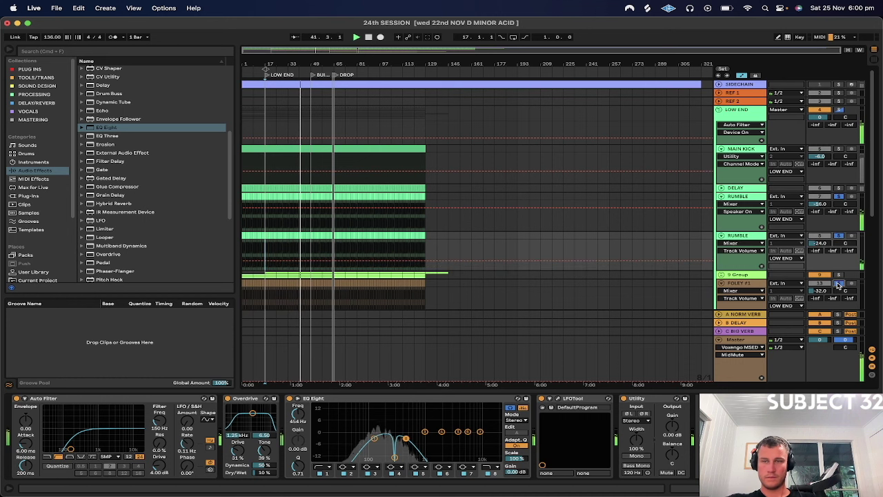
pyautogui.click(840, 236)
pyautogui.click(840, 236)
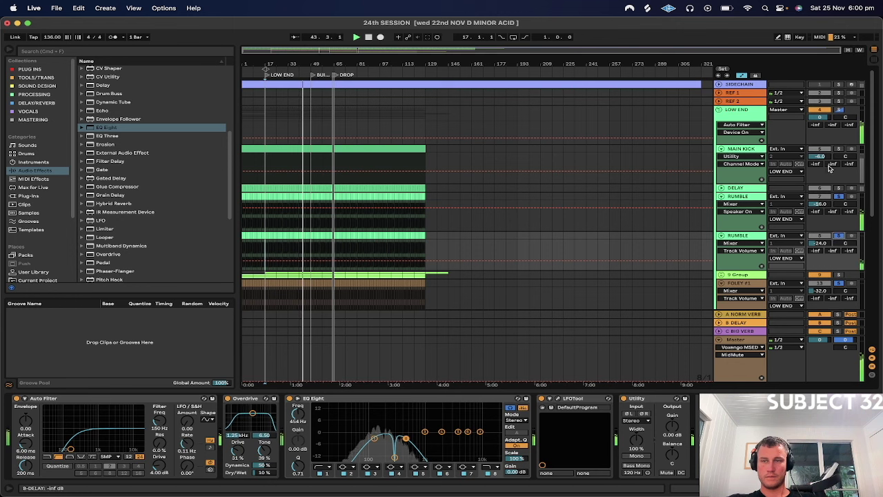
pyautogui.click(839, 188)
pyautogui.click(839, 149)
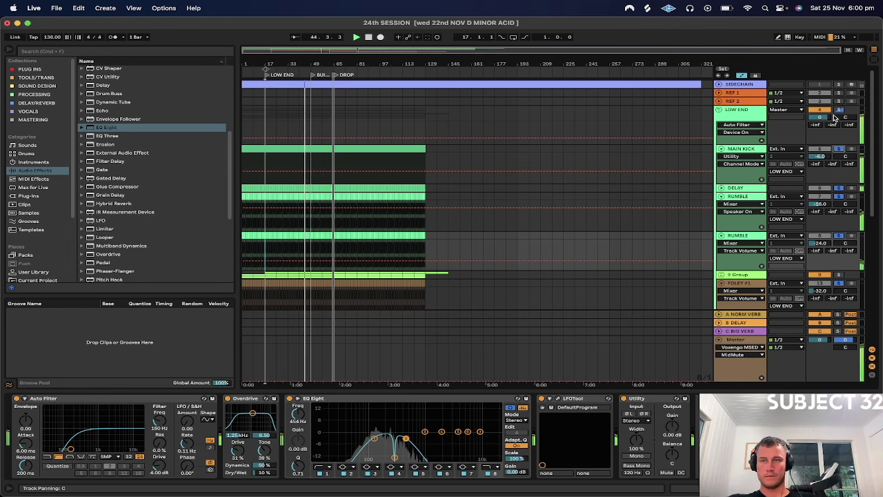
pyautogui.click(839, 111)
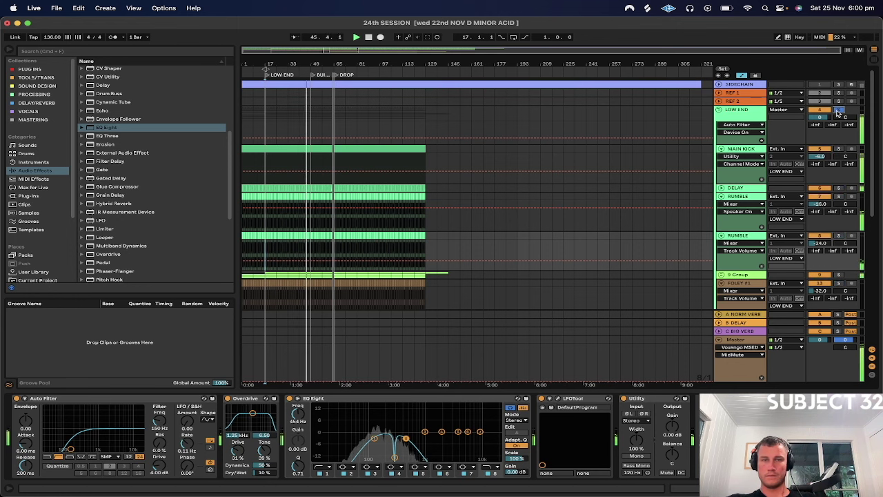
# - Move the duplicated RUMBLE track directly above FOLEY #1 in the LOW END group
pyautogui.scroll(-5, 736, 161)
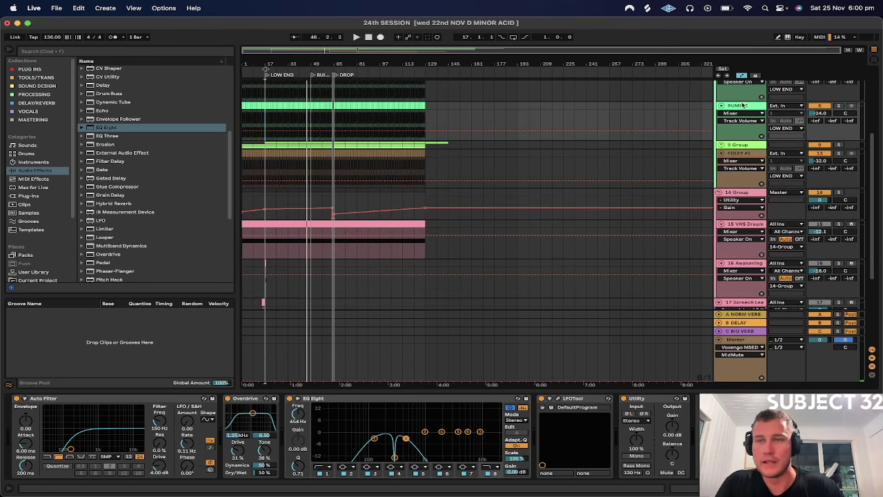
pyautogui.scroll(3, 741, 104)
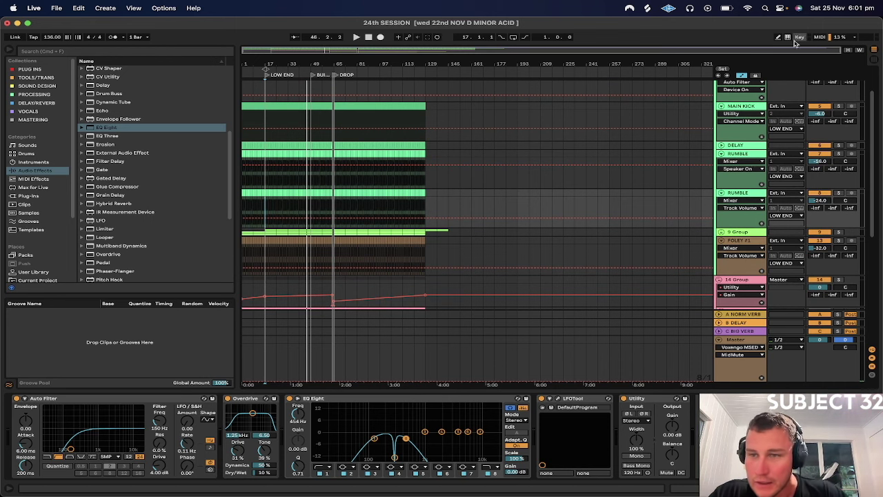
pyautogui.click(742, 193)
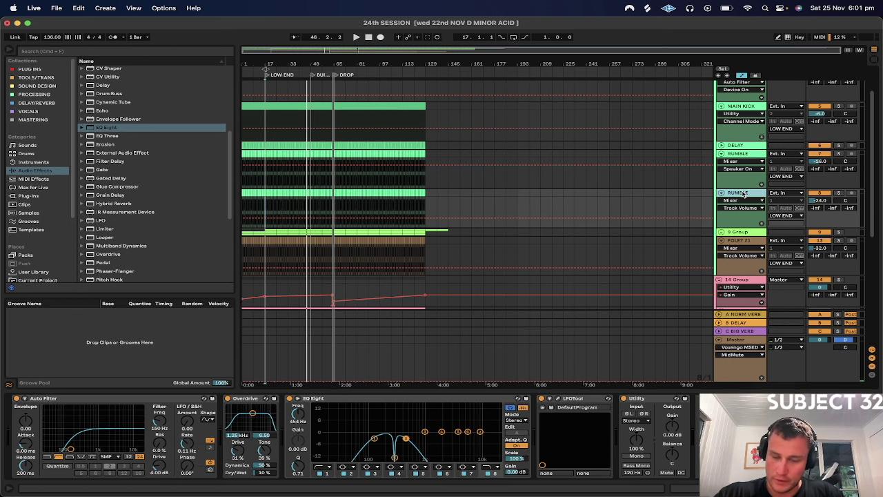
pyautogui.click(740, 187)
pyautogui.moveTo(741, 193); pyautogui.dragTo(745, 242)
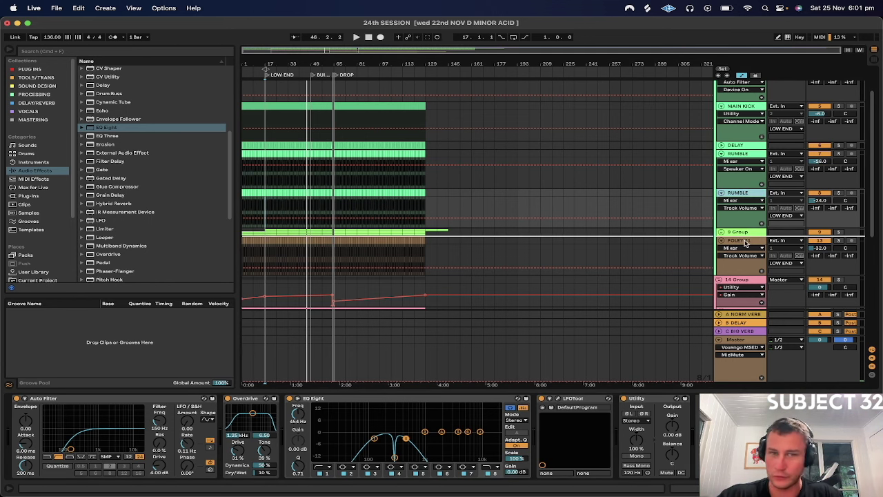
pyautogui.moveTo(743, 242); pyautogui.dragTo(745, 243)
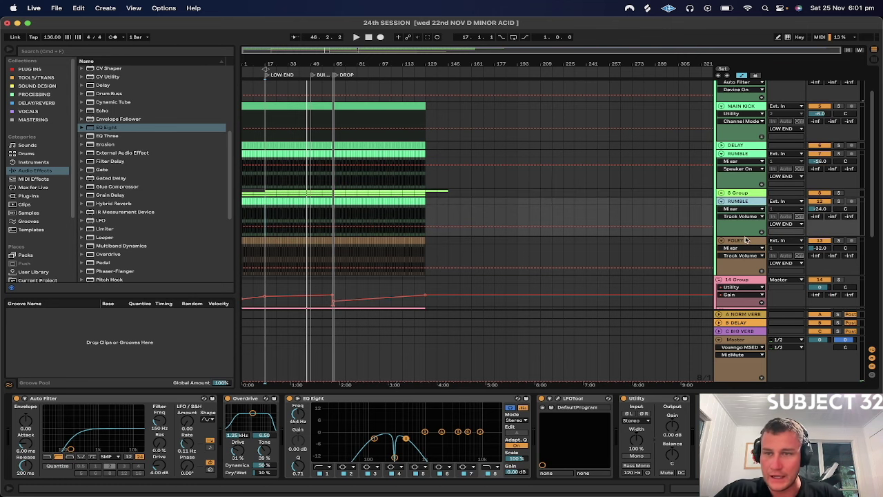
# - Group the duplicated RUMBLE and FOLEY #1 tracks and name the group FOLEYS
pyautogui.click(746, 241)
pyautogui.press('super+g')
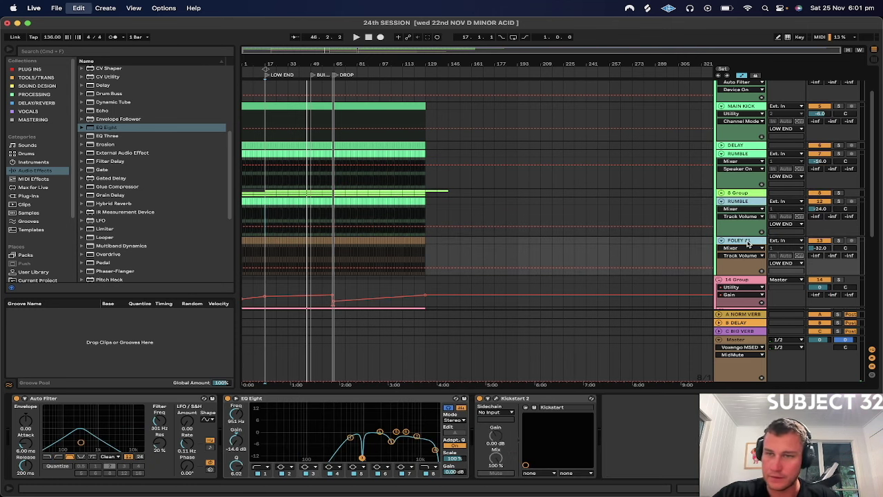
pyautogui.press('super+g')
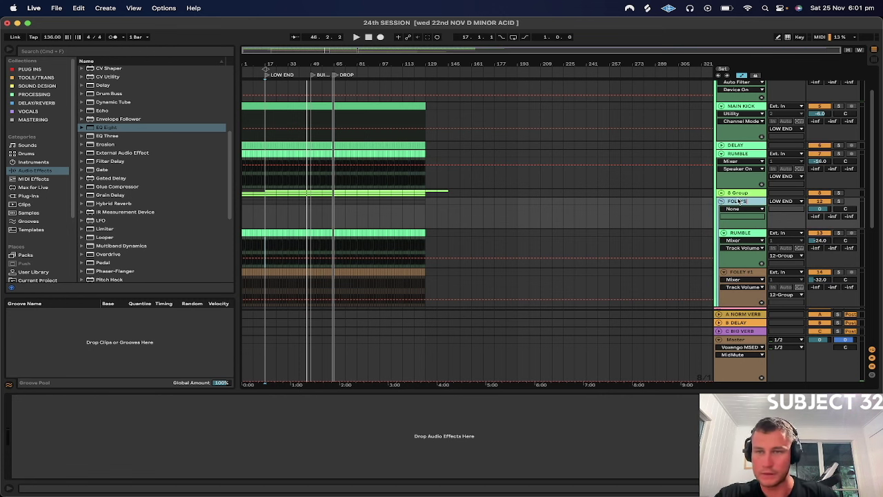
pyautogui.click(739, 235)
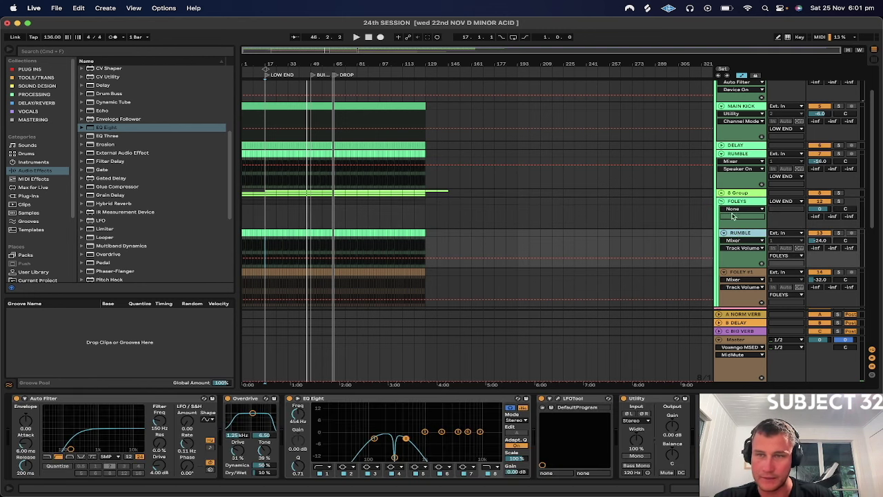
# - Collapse the FOLEYS group and play it soloed from bar 17 at the LOW END section
pyautogui.click(735, 201)
pyautogui.click(721, 202)
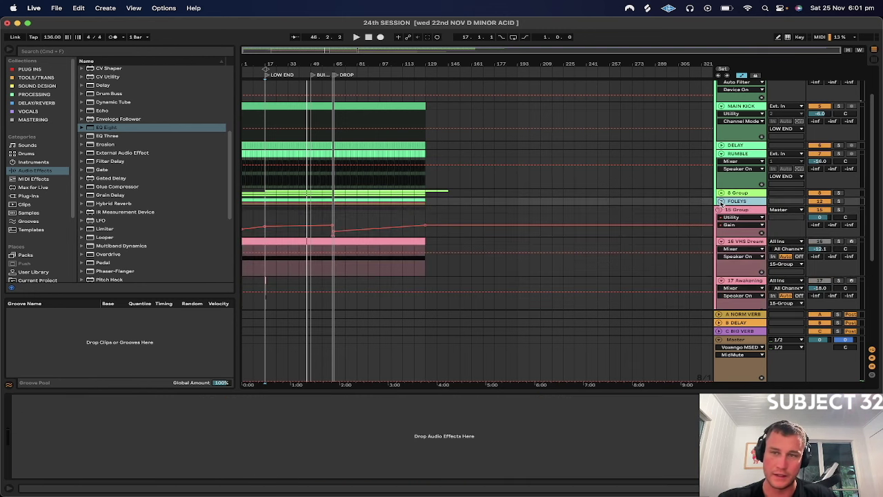
pyautogui.click(283, 175)
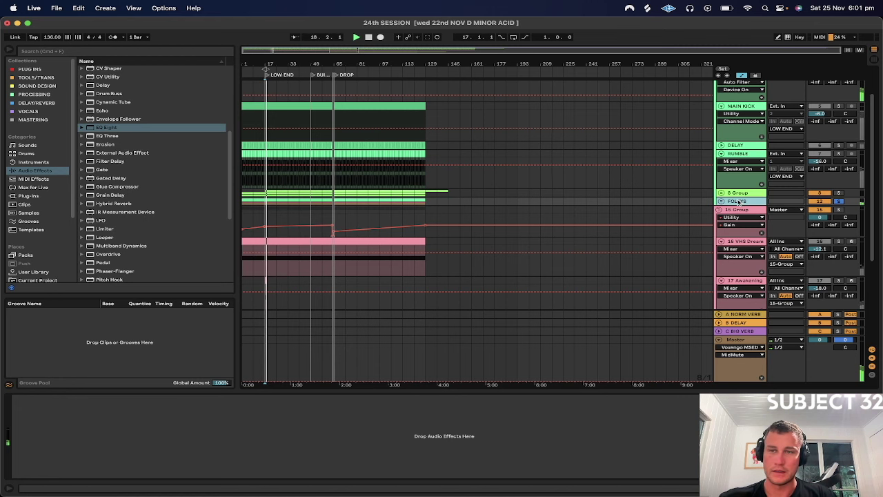
# - Move the Kickstart 2 device from the FOLEY #1 track onto the FOLEYS group
pyautogui.click(721, 201)
pyautogui.click(747, 274)
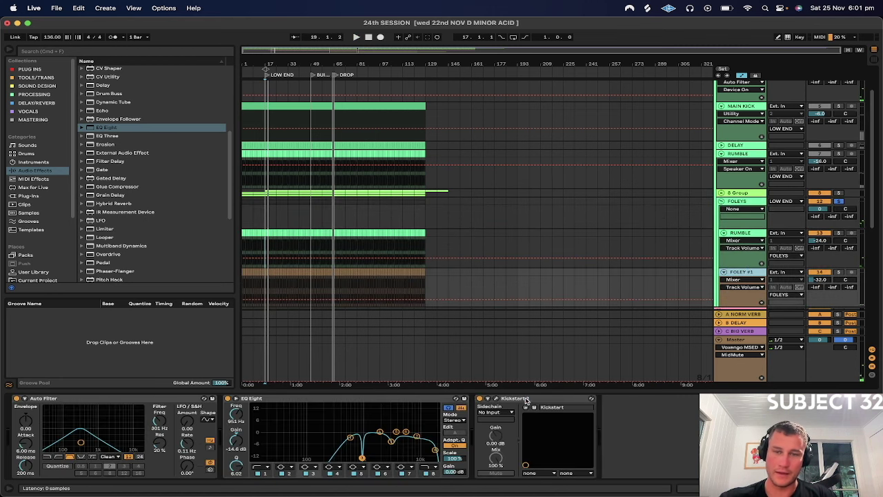
pyautogui.moveTo(526, 400); pyautogui.dragTo(678, 267)
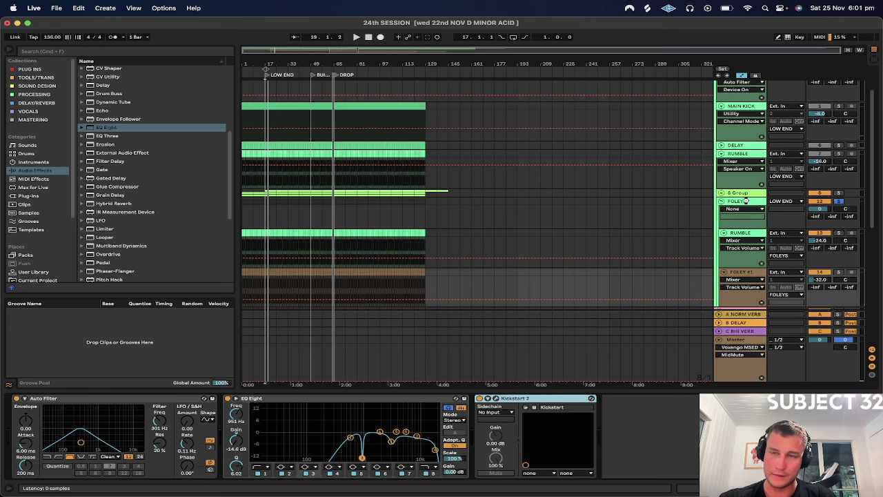
pyautogui.click(747, 204)
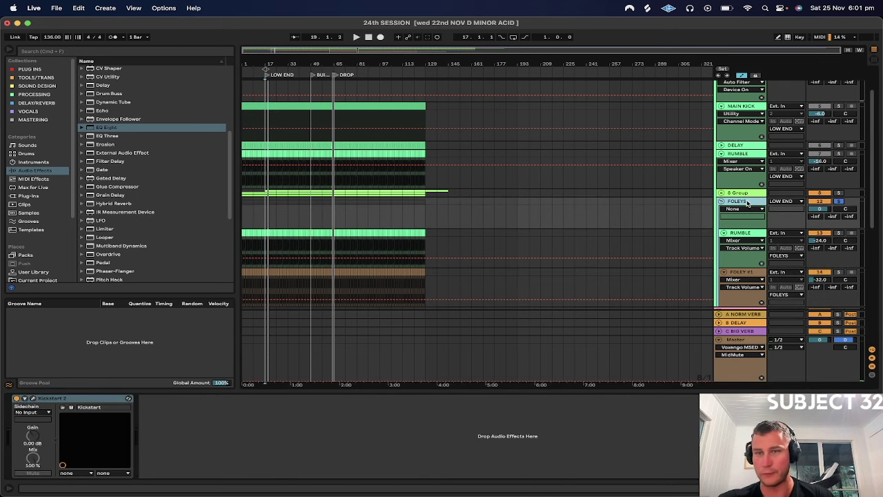
# - Play the FOLEYS group, compare it with Kickstart 2 off and on, and set the Kickstart 2 mix to 50%
pyautogui.press('space')
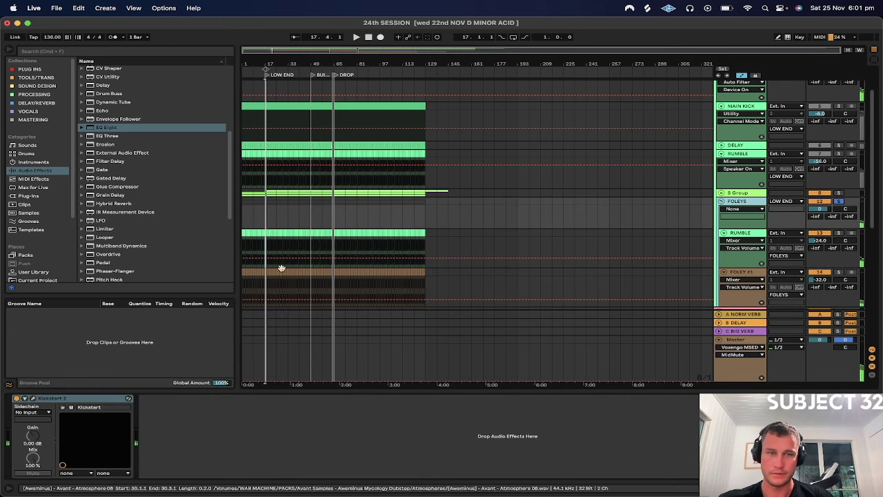
pyautogui.click(33, 399)
pyautogui.click(15, 399)
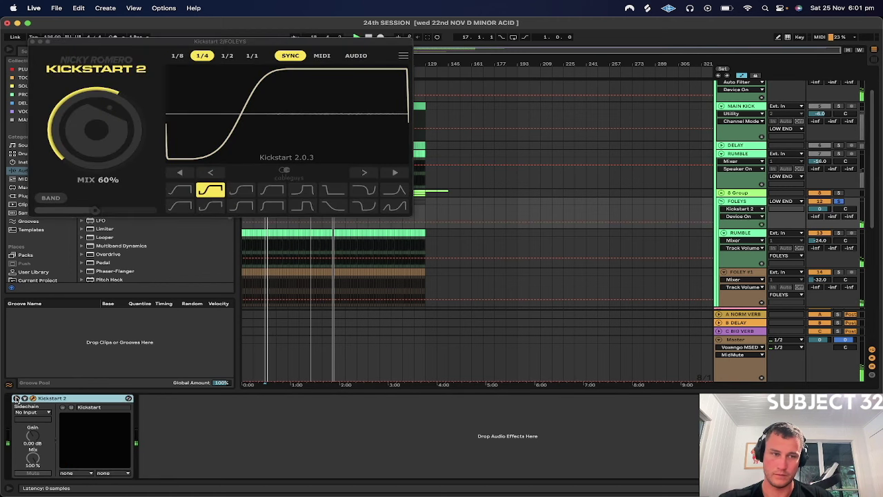
pyautogui.click(15, 399)
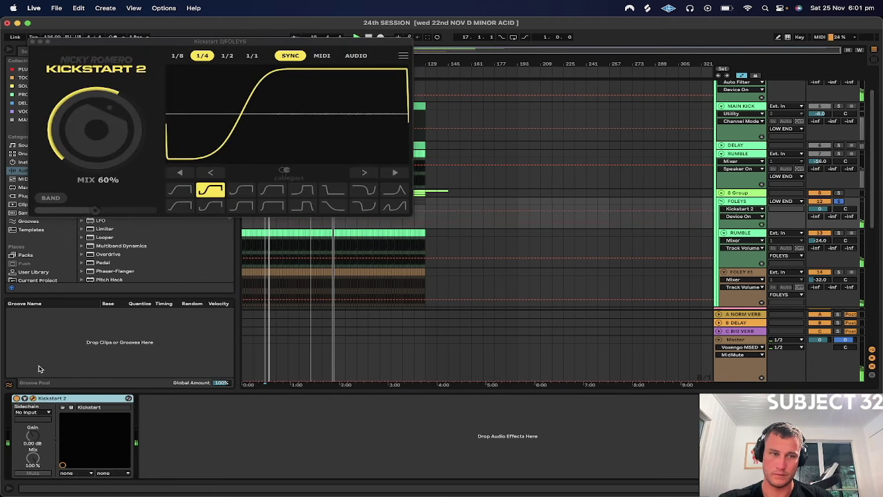
pyautogui.moveTo(97, 128)
pyautogui.mouseDown()
pyautogui.moveTo(97, 148)
pyautogui.moveTo(96, 139)
pyautogui.mouseUp()
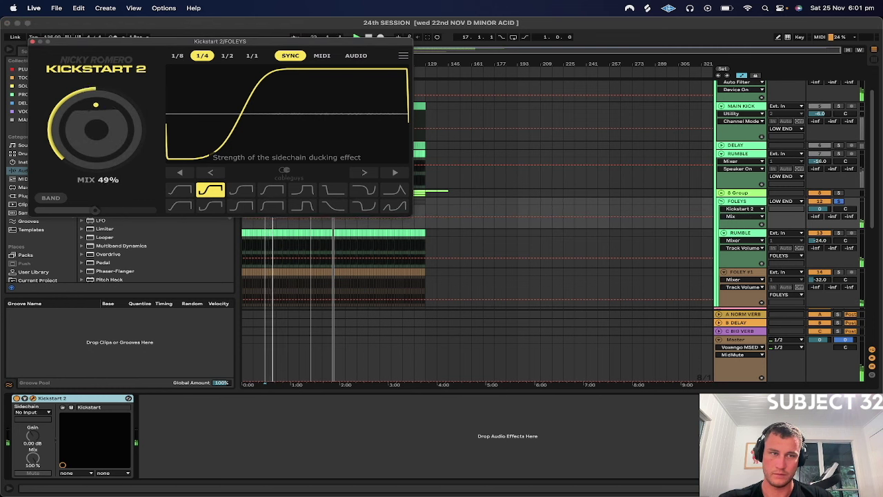
# - Solo the LOW END group and set the FabFilter Pro-L 2 gain on the Master to +7.1 dB during playback
pyautogui.scroll(3, 840, 109)
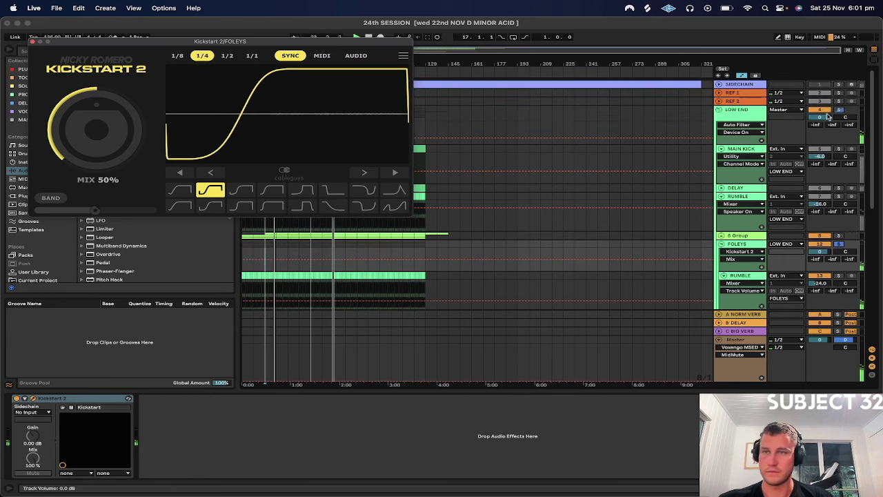
pyautogui.click(747, 332)
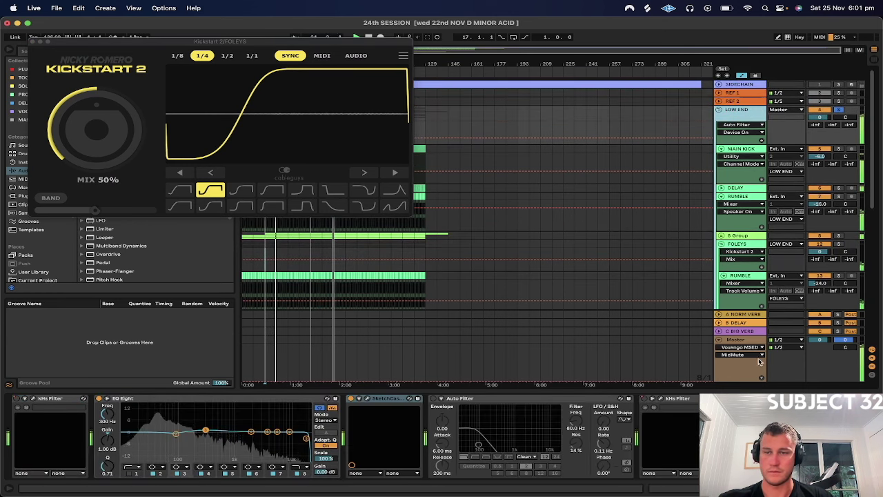
pyautogui.click(745, 341)
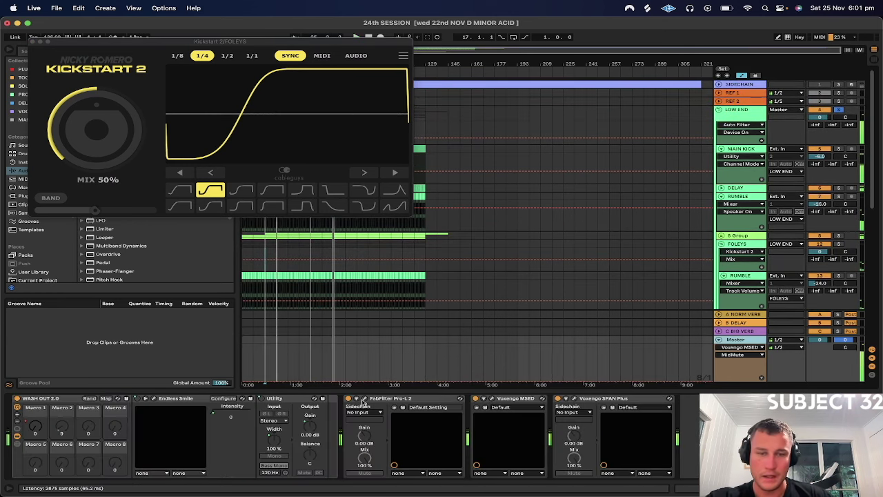
pyautogui.click(366, 399)
pyautogui.moveTo(348, 400); pyautogui.dragTo(348, 378)
pyautogui.click(733, 112)
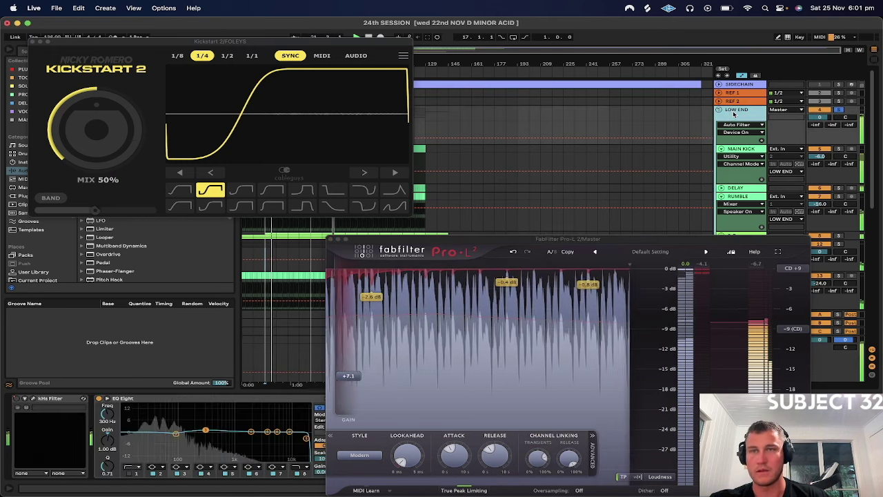
pyautogui.press('space')
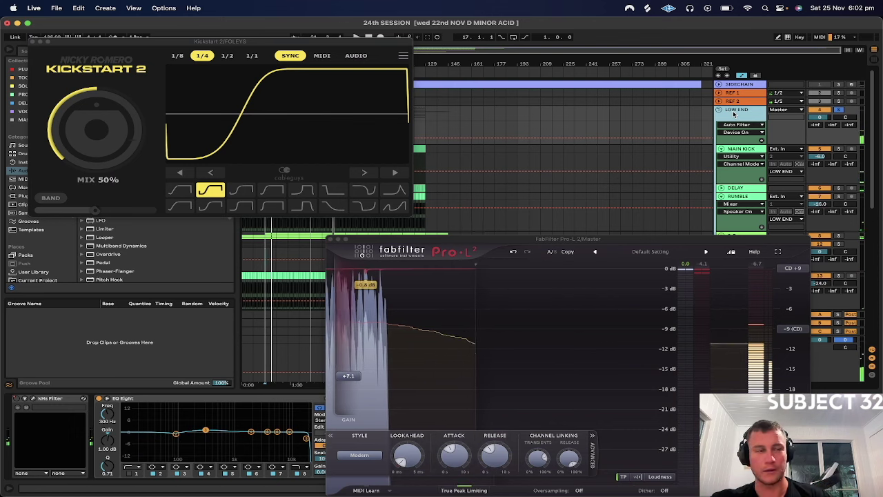
pyautogui.click(330, 240)
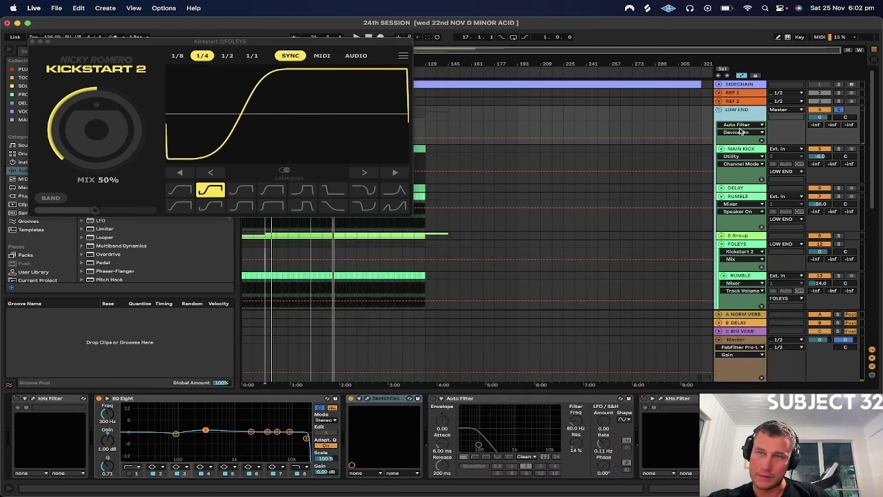
# - Set the tape hiss of SketchCassette II on the LOW END group to -78.0 dB and close the open plug-in windows
pyautogui.click(369, 399)
pyautogui.click(201, 238)
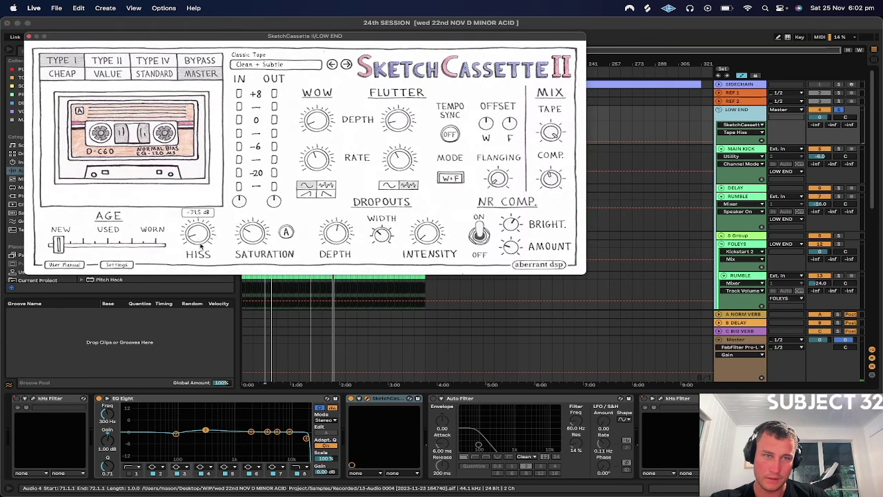
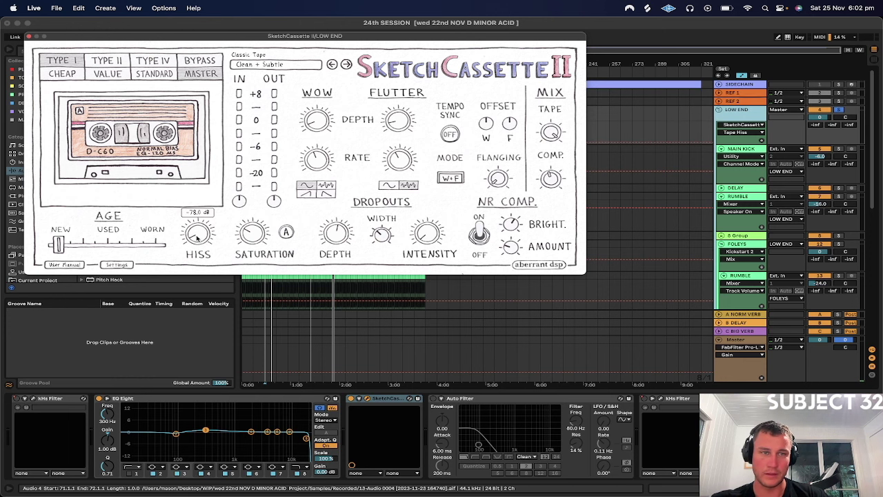
pyautogui.click(29, 36)
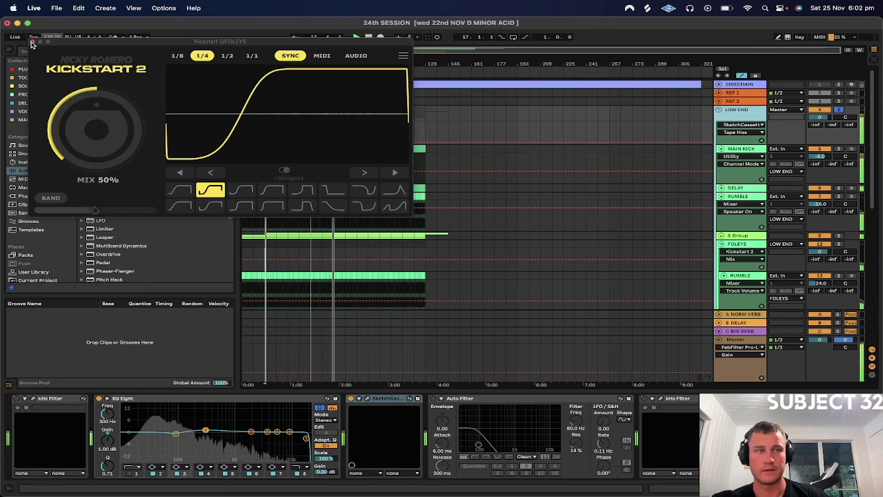
pyautogui.click(31, 41)
# - Compare SketchCassette II off and on, with the MAIN KICK soloed and with the whole LOW END group soloed
pyautogui.click(351, 399)
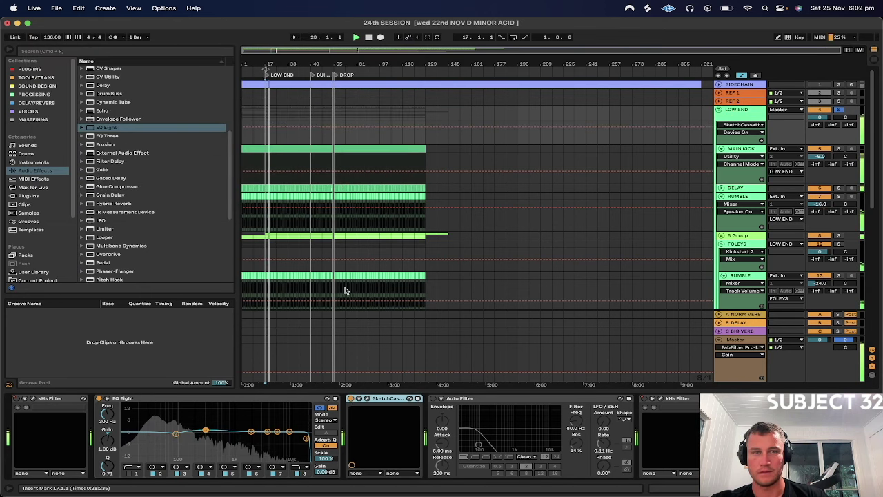
pyautogui.click(838, 149)
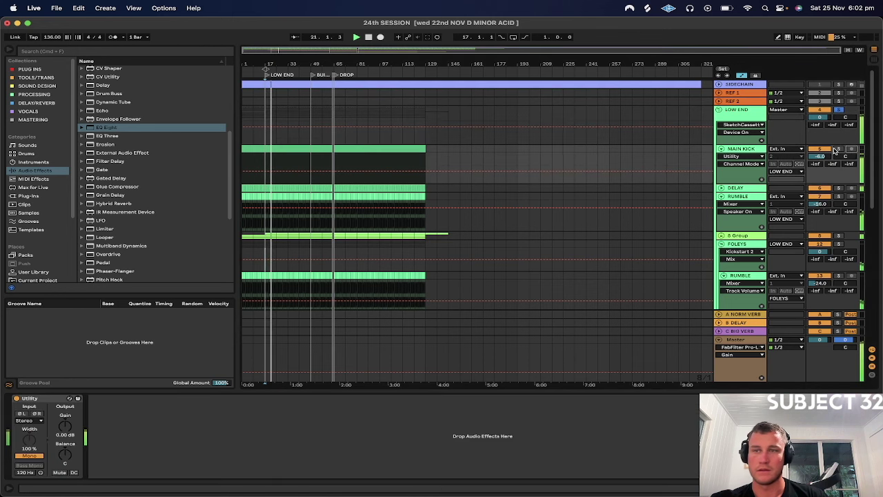
pyautogui.click(734, 116)
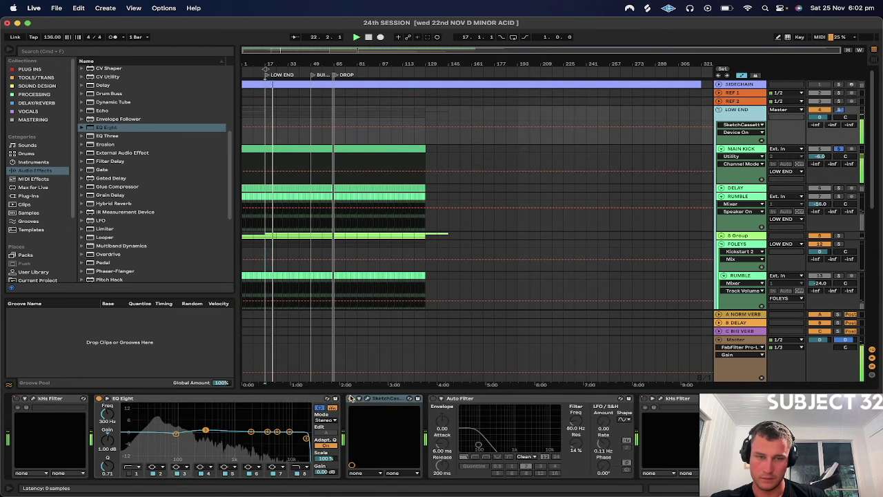
pyautogui.click(350, 398)
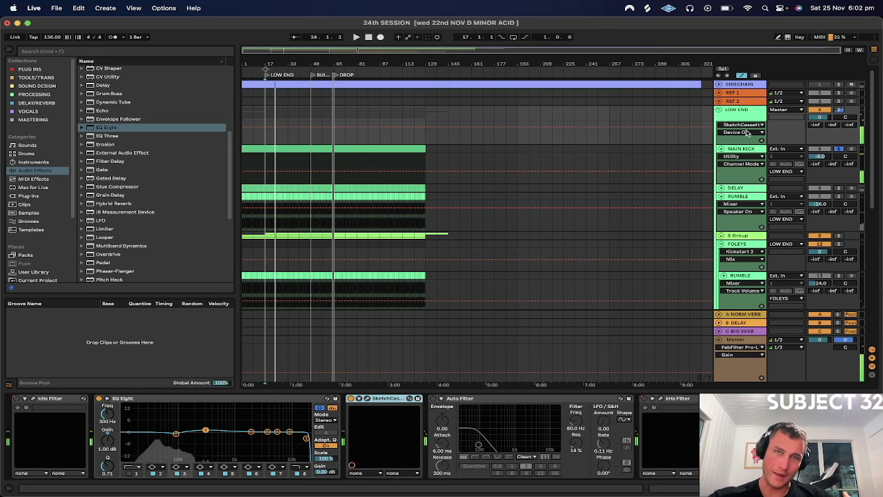
pyautogui.click(738, 114)
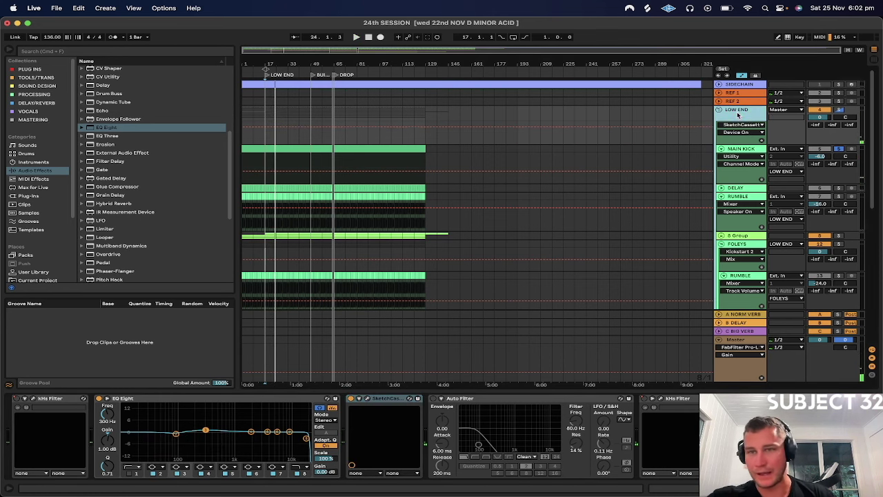
pyautogui.click(836, 110)
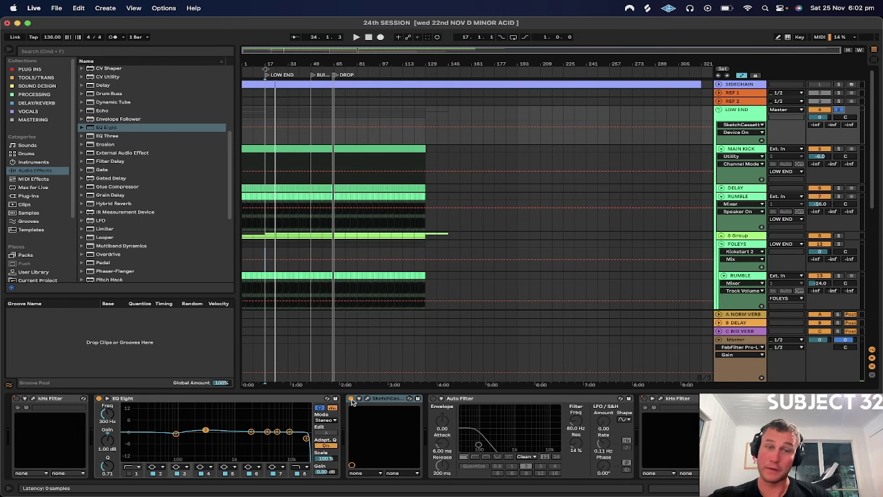
pyautogui.press('space')
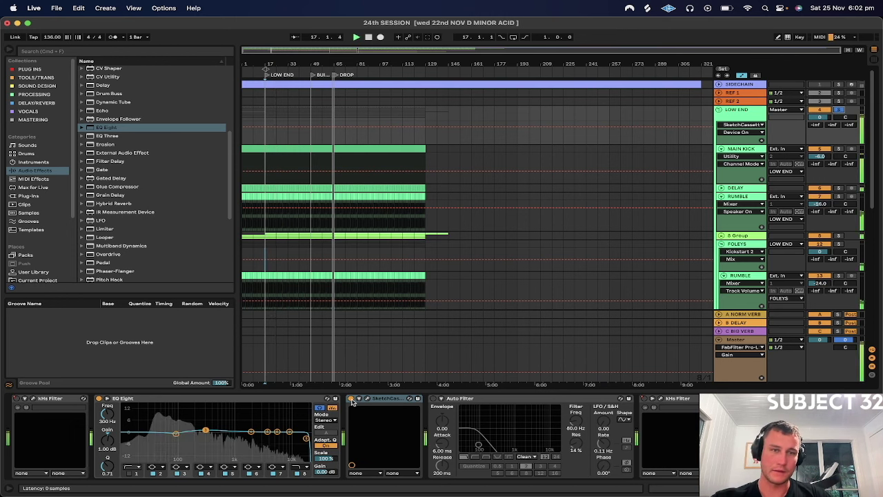
# - Insert Overdrive between EQ Eight and SketchCassette II on the LOW END group, set its Dry/Wet to 11%, and switch it off
pyautogui.click(104, 255)
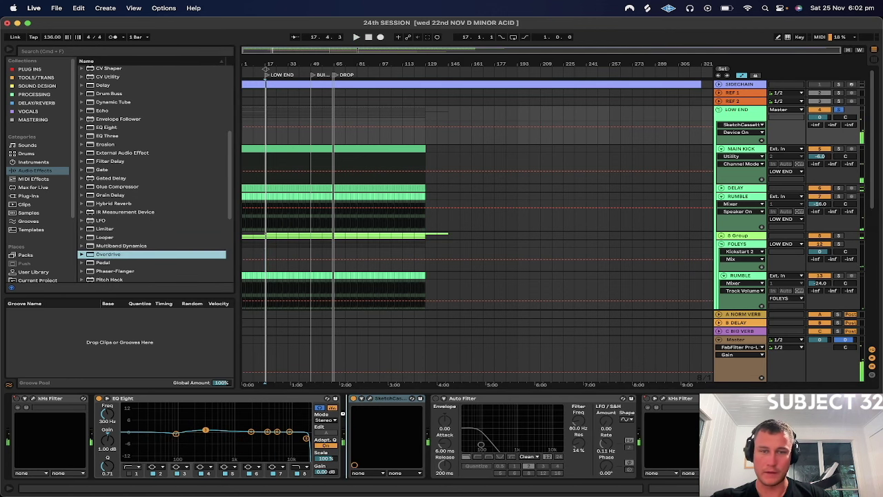
pyautogui.moveTo(345, 416); pyautogui.dragTo(345, 416)
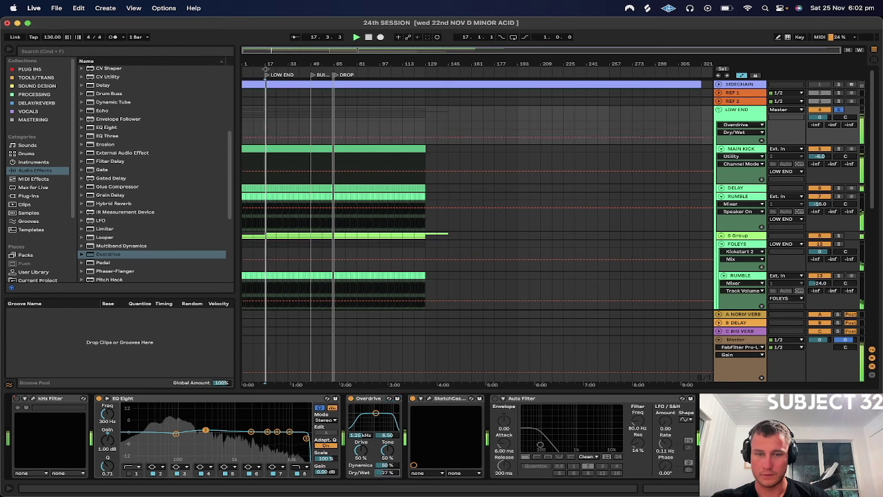
pyautogui.moveTo(386, 473); pyautogui.dragTo(387, 474)
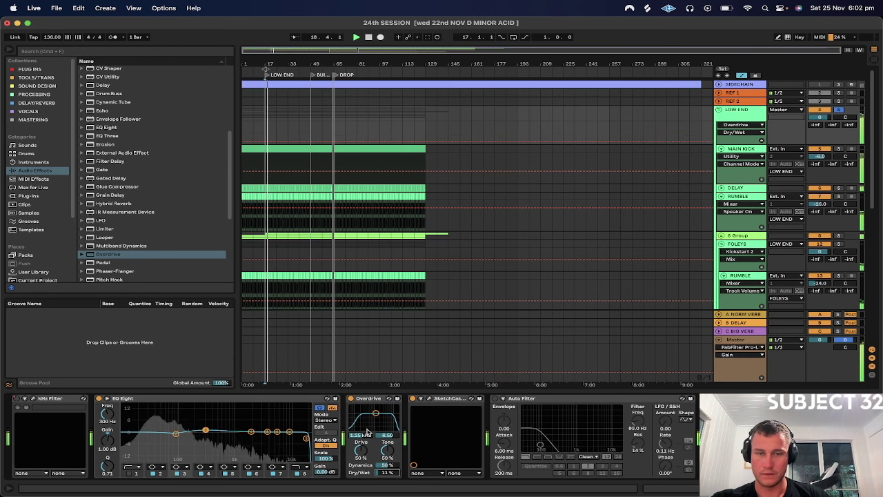
pyautogui.click(351, 400)
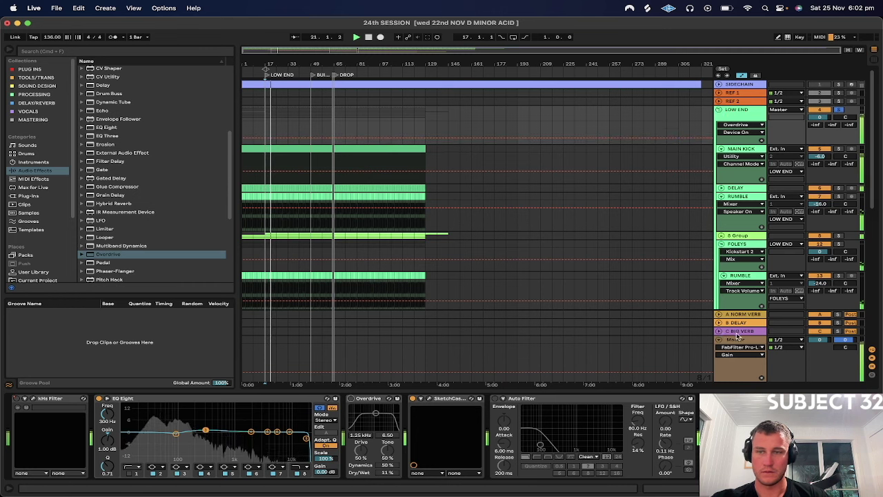
# - Lower the FabFilter Pro-L 2 gain on the Master to +4.0 dB during playback and close the plug-in window
pyautogui.click(452, 363)
pyautogui.click(365, 398)
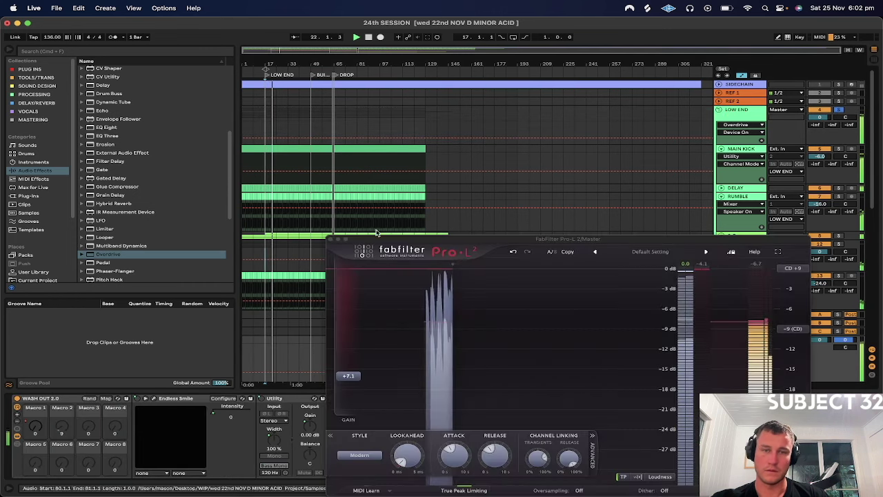
pyautogui.click(513, 251)
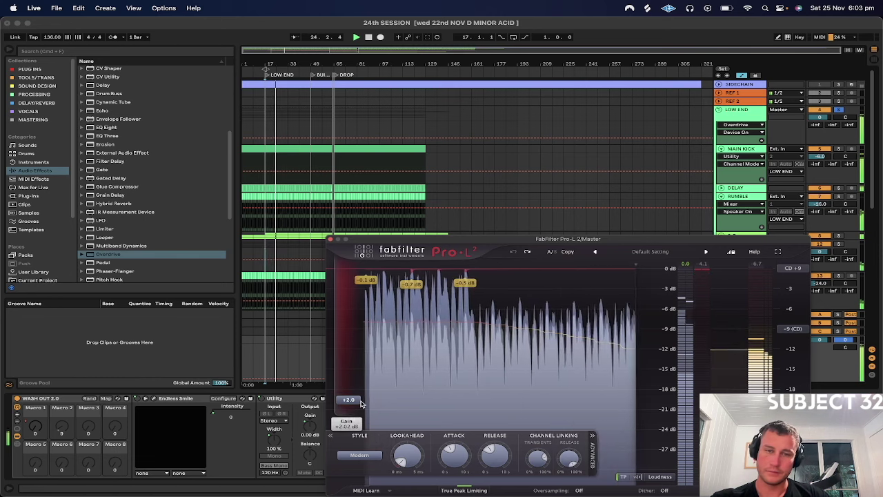
pyautogui.moveTo(360, 404); pyautogui.dragTo(360, 392)
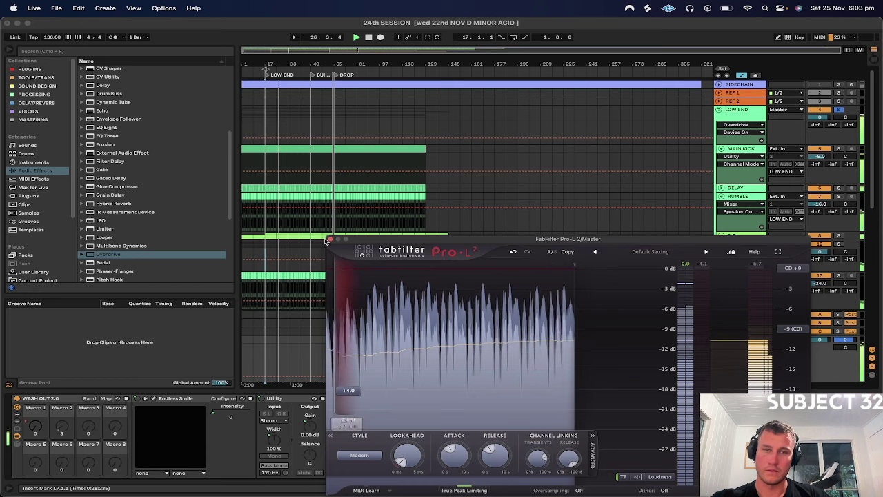
pyautogui.click(330, 239)
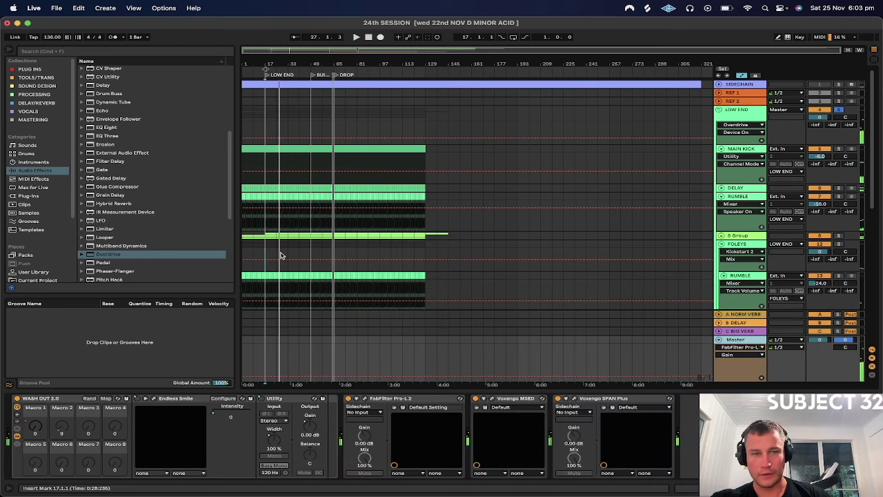
# - Set the FabFilter Pro-L 2 gain on the Master to +3.0 dB
pyautogui.click(745, 110)
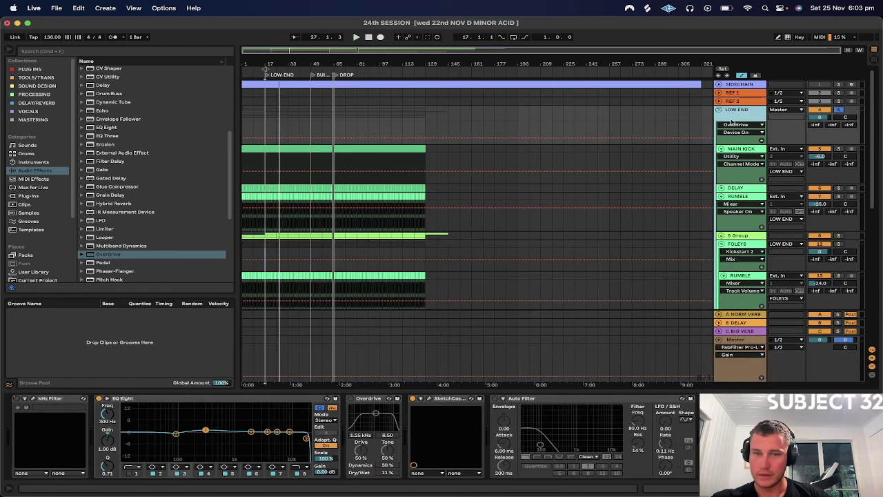
pyautogui.click(748, 342)
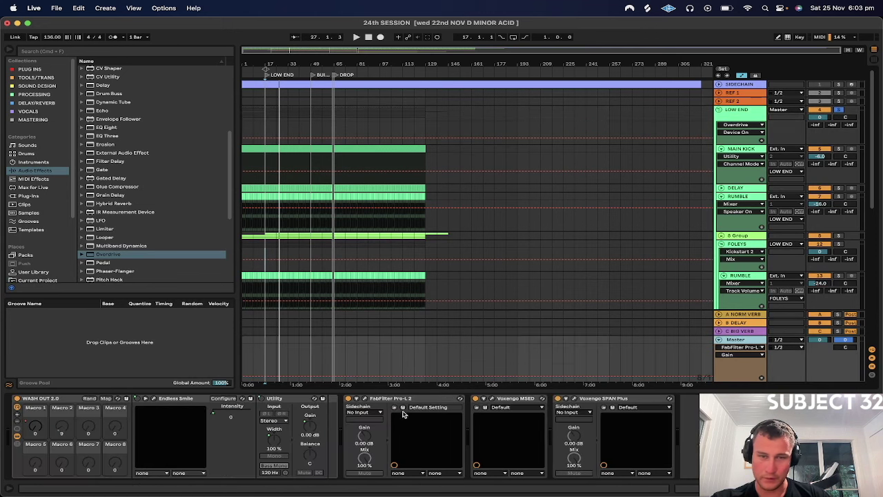
pyautogui.click(364, 400)
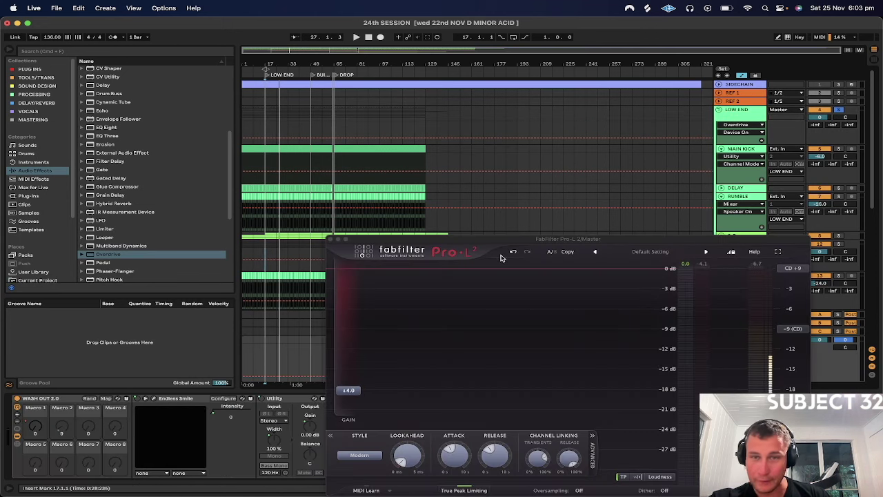
pyautogui.moveTo(349, 391); pyautogui.dragTo(350, 398)
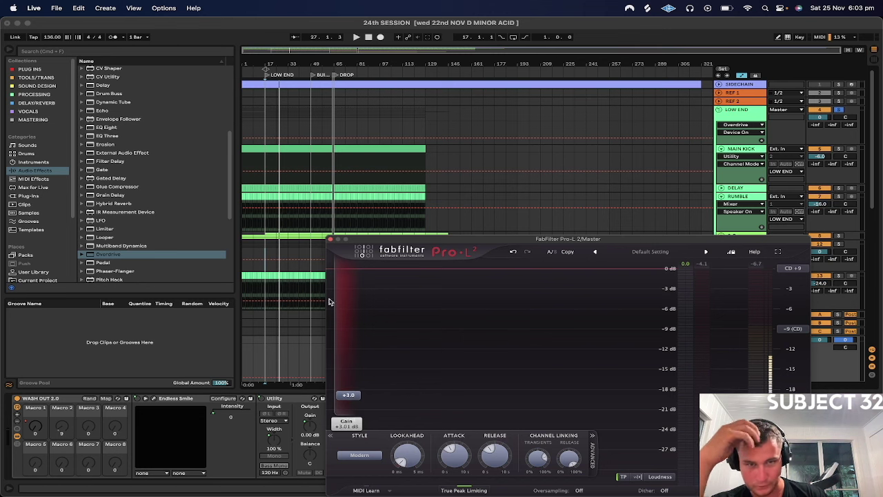
# - Close the FabFilter Pro-L 2 window, start playback from bar 25 and show the LOW END group's device chain
pyautogui.click(329, 240)
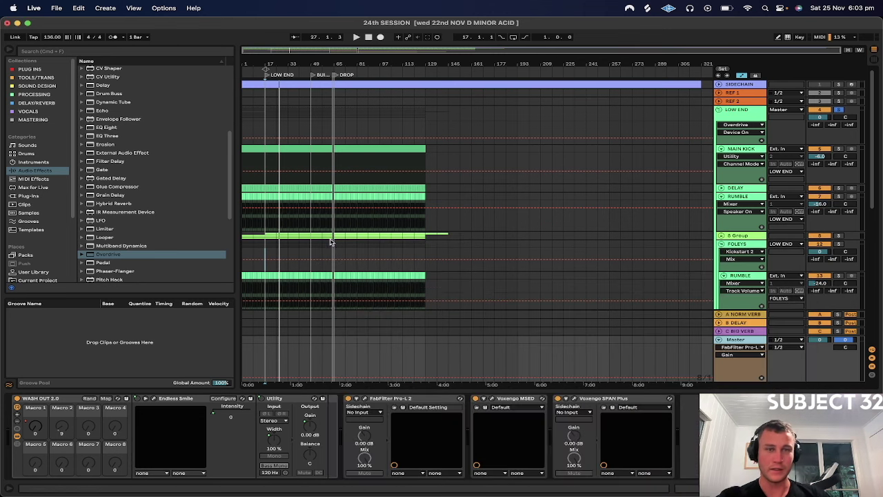
pyautogui.click(277, 248)
pyautogui.press('space')
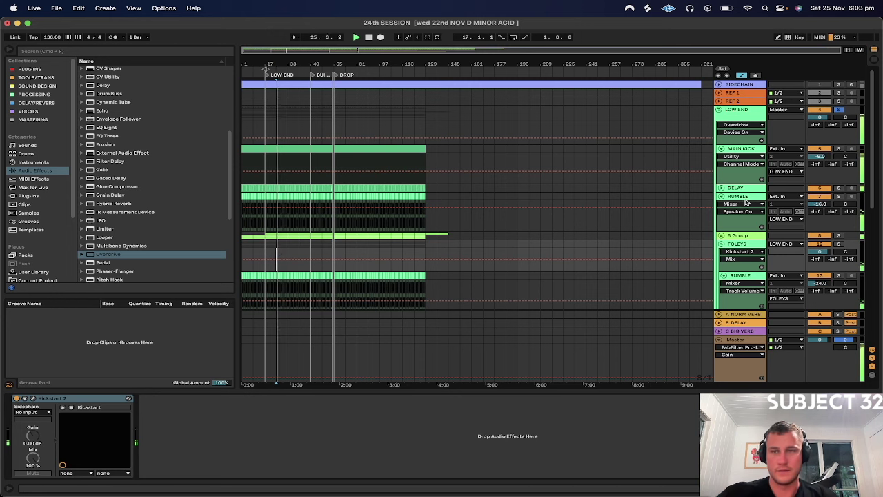
pyautogui.click(743, 124)
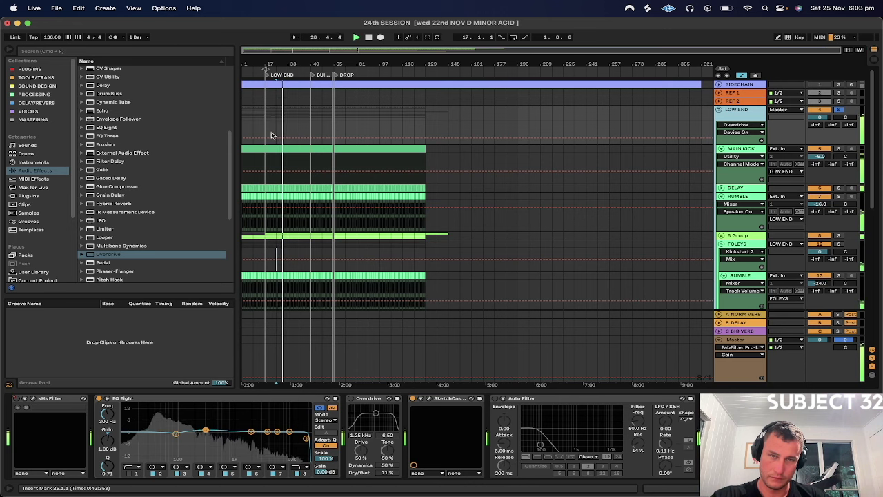
# - Solo the FOLEYS group, add EQ Eight after Kickstart 2, and cut band 2 by 15 dB at 495 Hz with Q 2.39
pyautogui.scroll(-4, 275, 147)
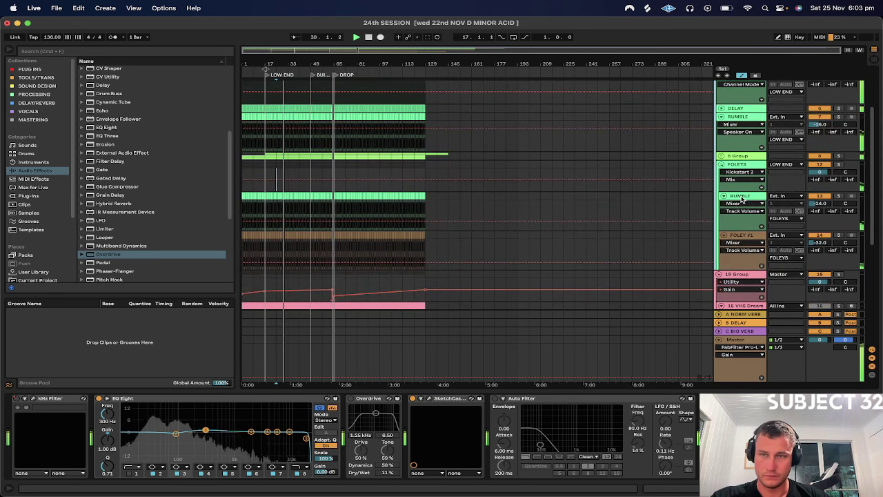
pyautogui.click(839, 164)
pyautogui.click(745, 165)
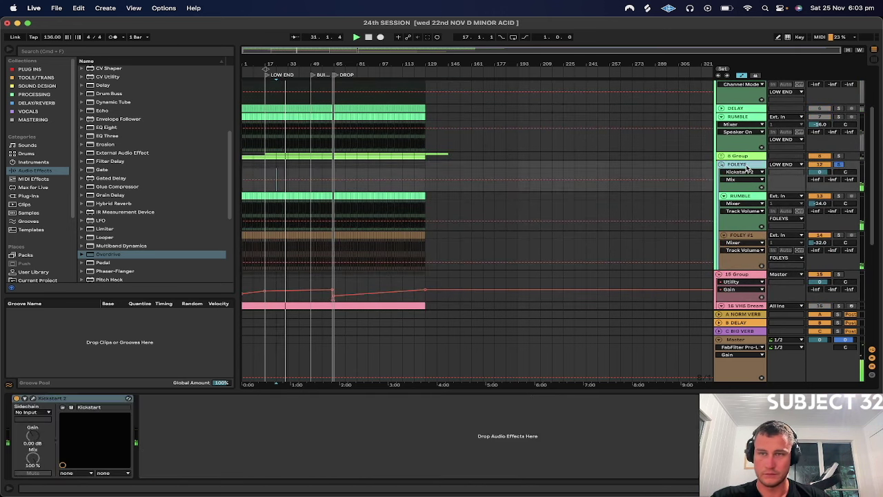
pyautogui.click(107, 127)
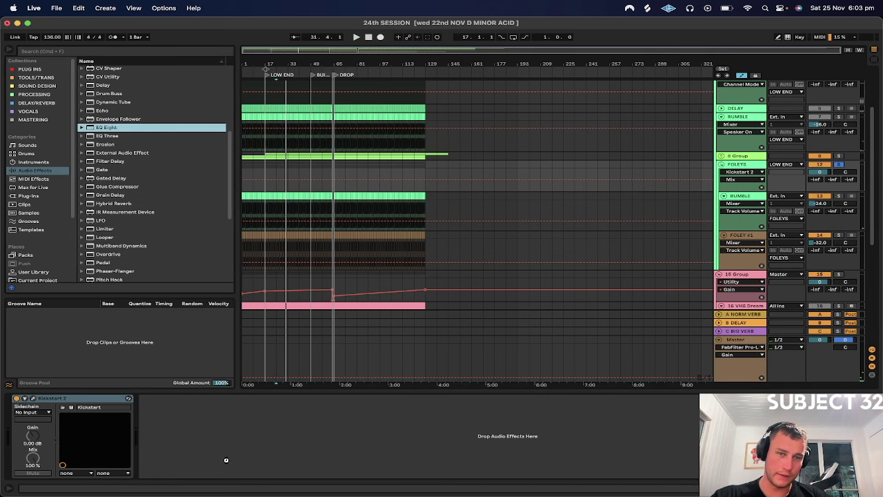
pyautogui.moveTo(225, 460); pyautogui.dragTo(225, 460)
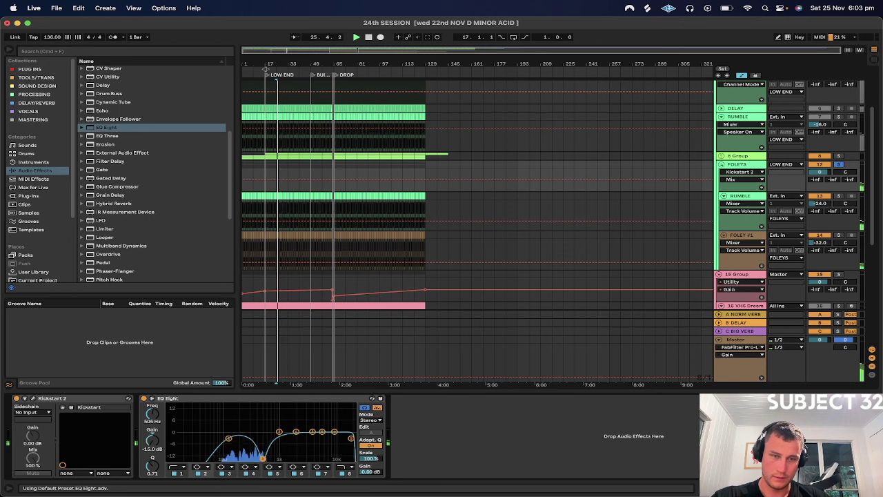
pyautogui.moveTo(270, 459); pyautogui.dragTo(263, 460)
pyautogui.moveTo(153, 466); pyautogui.dragTo(152, 445)
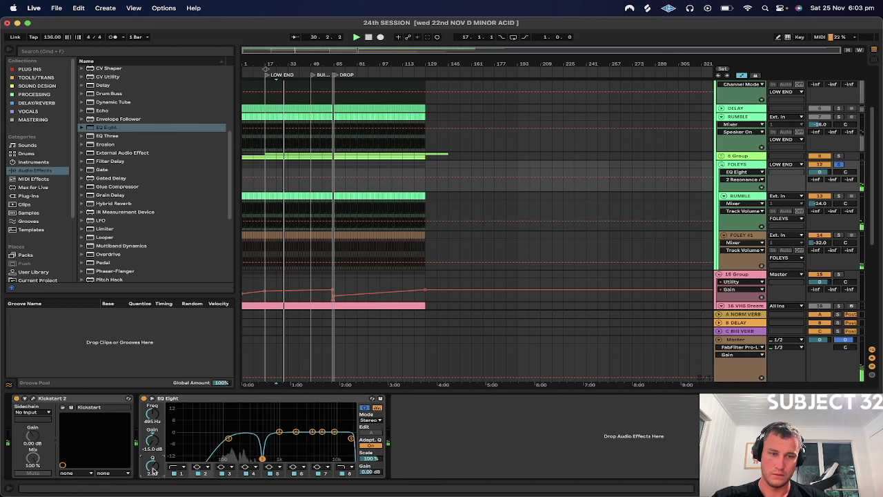
# - Move the solo from FOLEYS to LOW END, deactivate the FOLEYS group, and switch the 8 Group off and on to compare
pyautogui.click(838, 165)
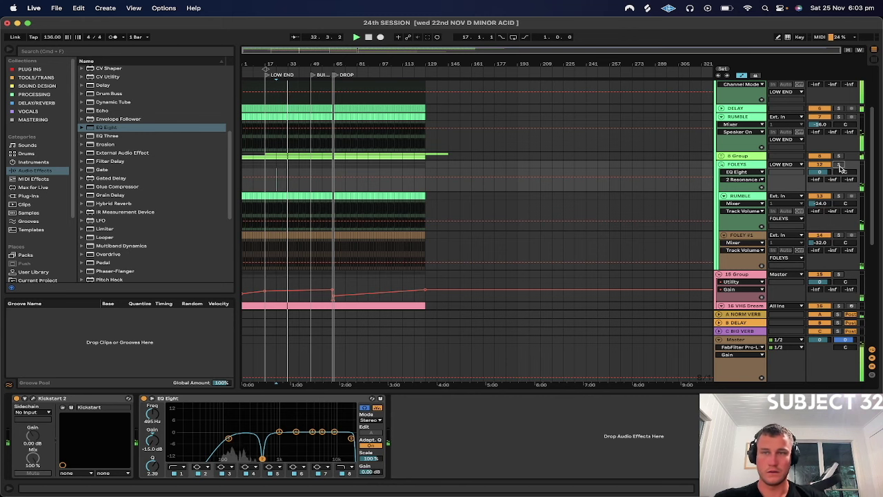
pyautogui.scroll(1, 840, 169)
pyautogui.scroll(5, 840, 170)
pyautogui.click(839, 110)
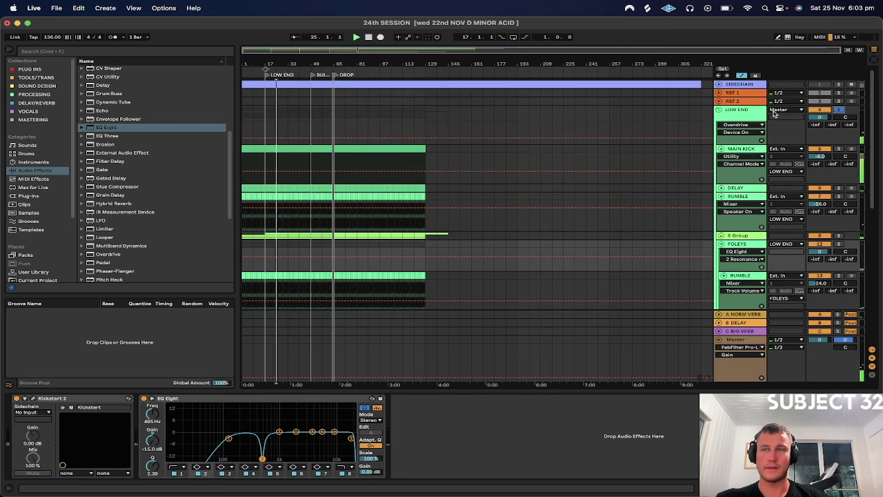
pyautogui.click(820, 236)
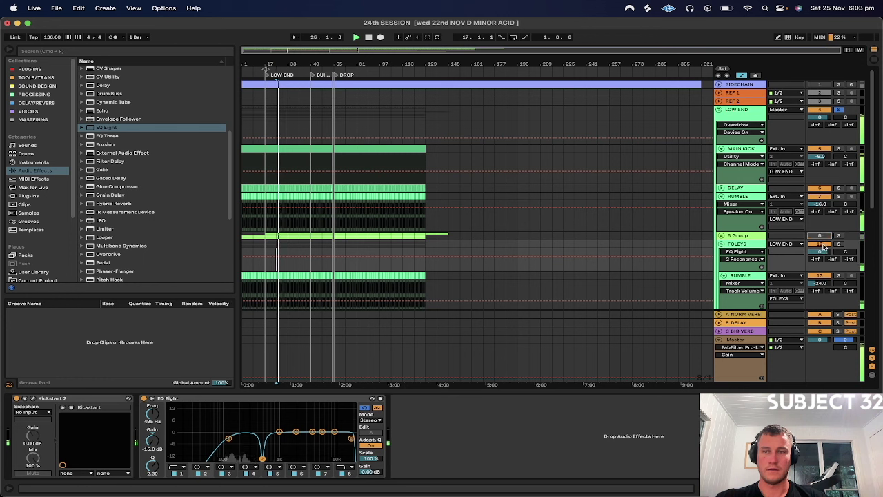
pyautogui.click(820, 245)
pyautogui.click(821, 236)
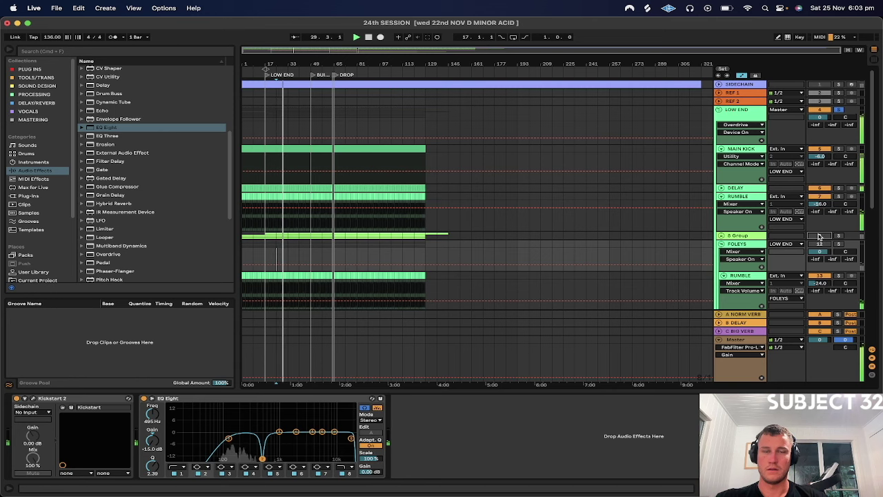
# - Unfold the 8 Group, solo SUB NEW together with DELAY, and open the Pro-Q 3 on SUB NEW
pyautogui.click(721, 235)
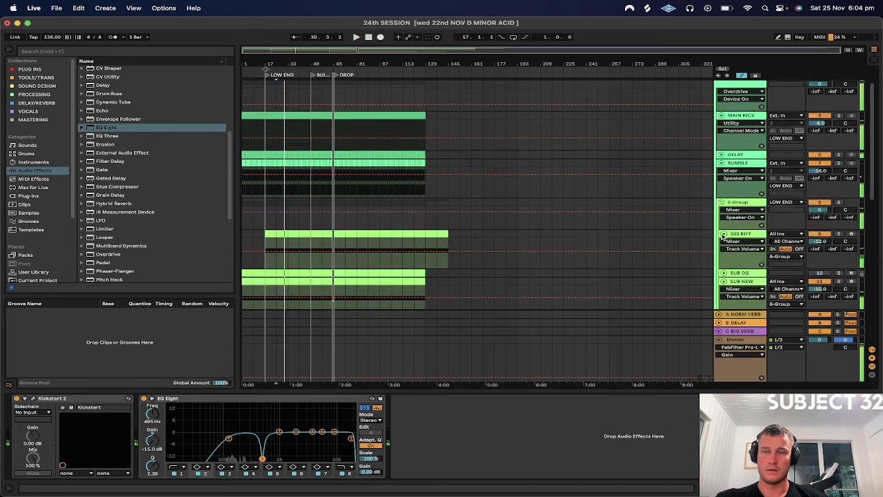
pyautogui.scroll(-3, 761, 236)
pyautogui.scroll(3, 840, 207)
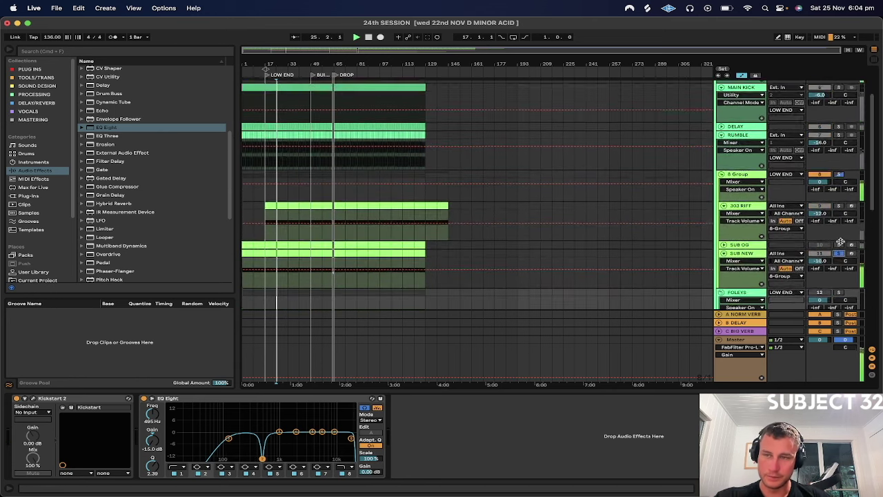
pyautogui.click(839, 163)
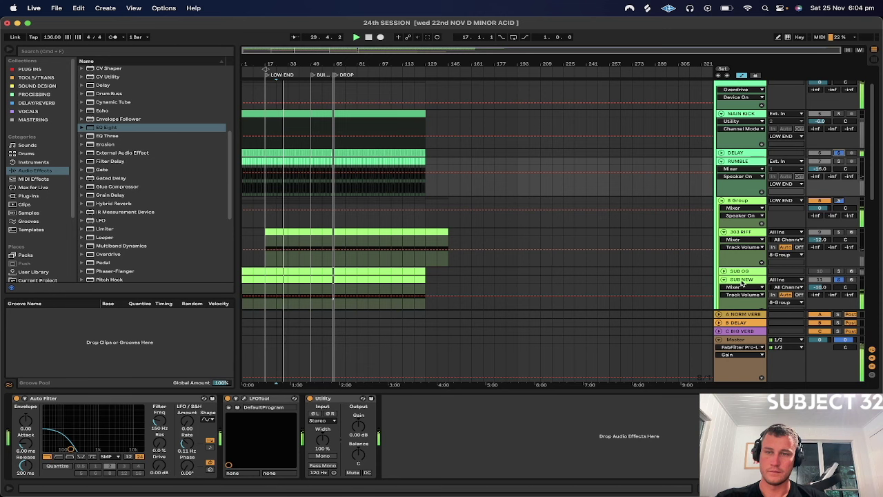
pyautogui.click(741, 279)
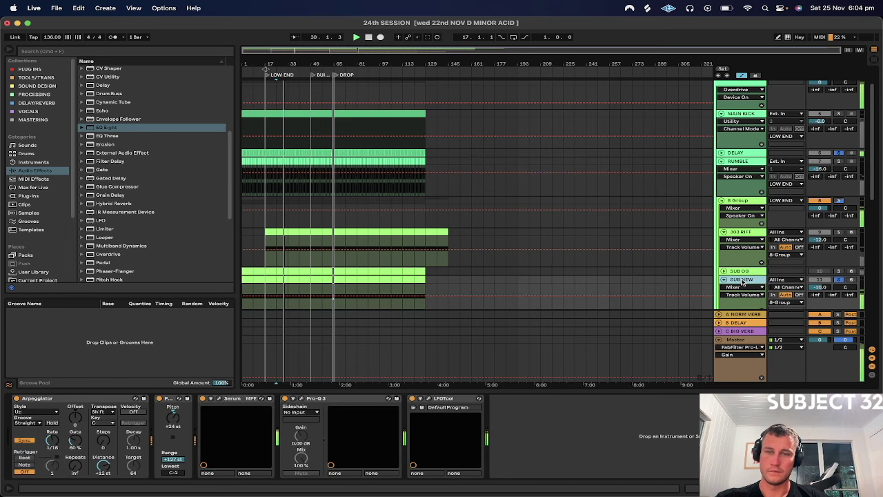
pyautogui.click(301, 399)
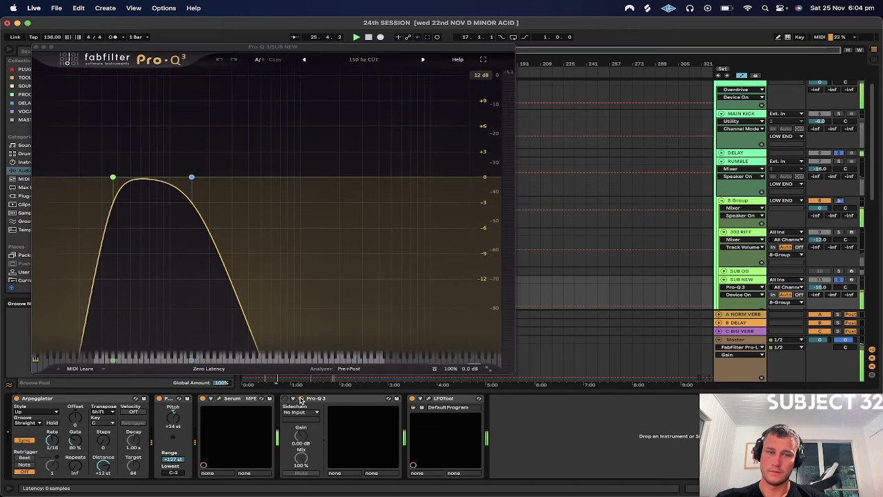
# - Set the high-cut frequency of the Pro-Q 3 on SUB NEW to 300 Hz
pyautogui.moveTo(113, 177)
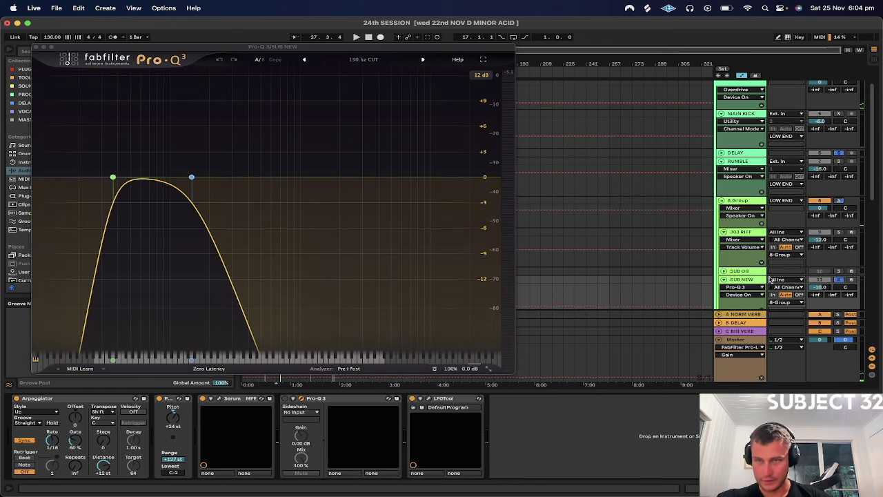
pyautogui.moveTo(192, 176)
pyautogui.moveTo(207, 146); pyautogui.dragTo(249, 148)
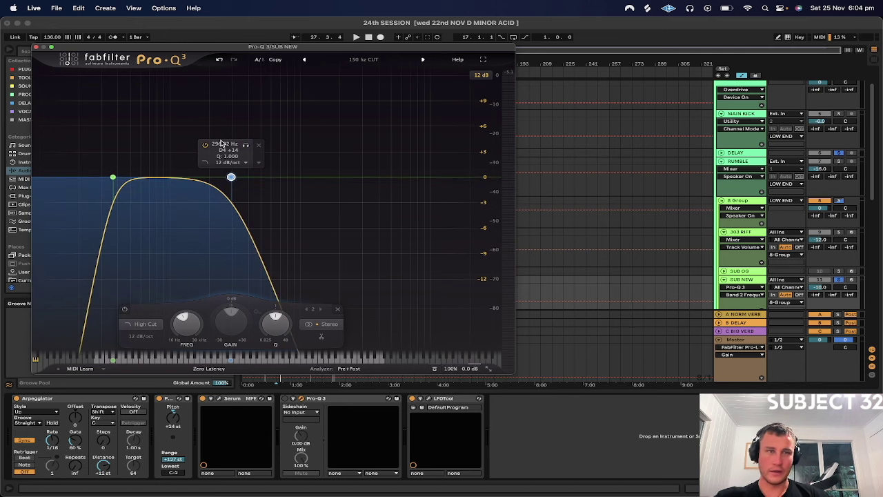
pyautogui.write('30')
pyautogui.press('Return')
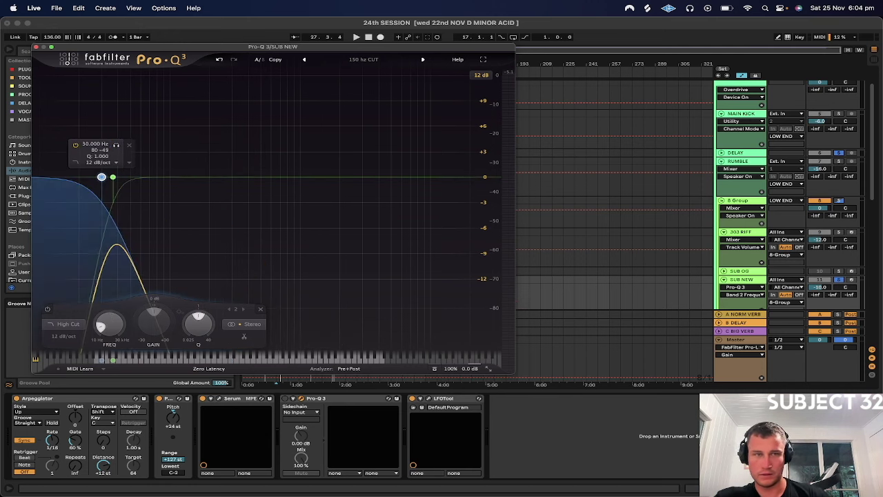
pyautogui.click(218, 59)
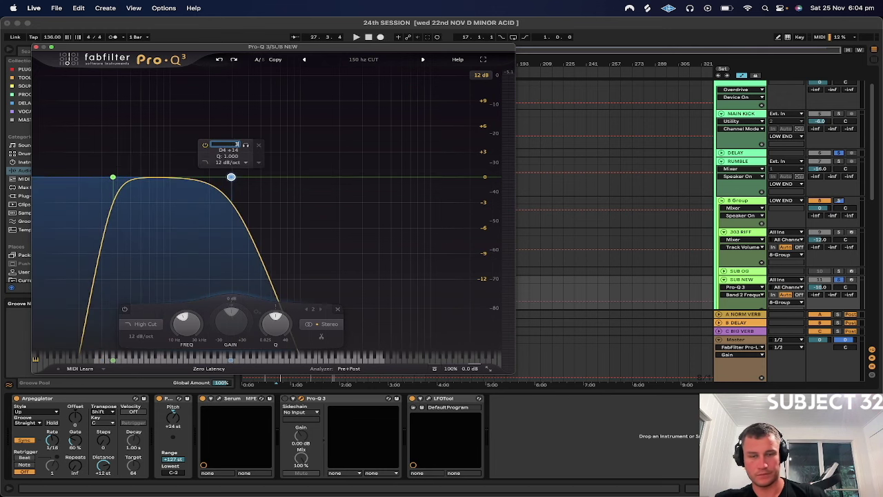
pyautogui.press('Return')
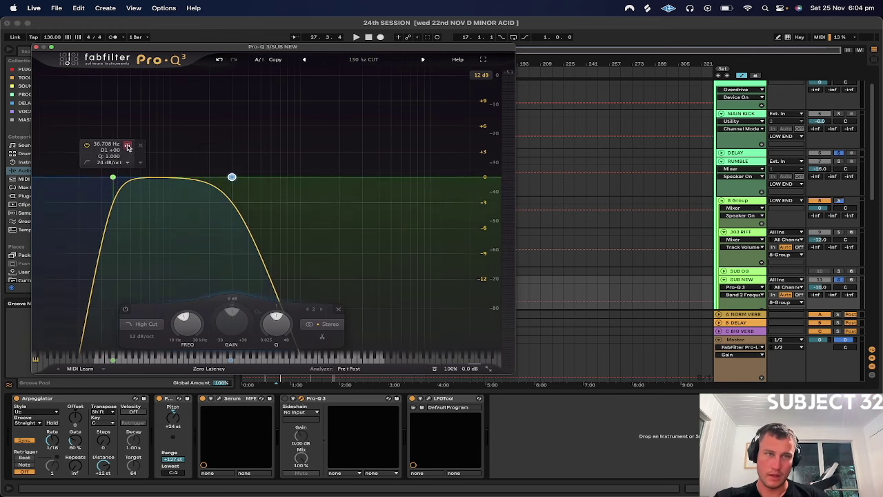
# - Raise the SUB NEW low cut to 73.416 Hz and compare it during playback by undoing and redoing the change
pyautogui.moveTo(113, 360); pyautogui.dragTo(153, 361)
pyautogui.press('space')
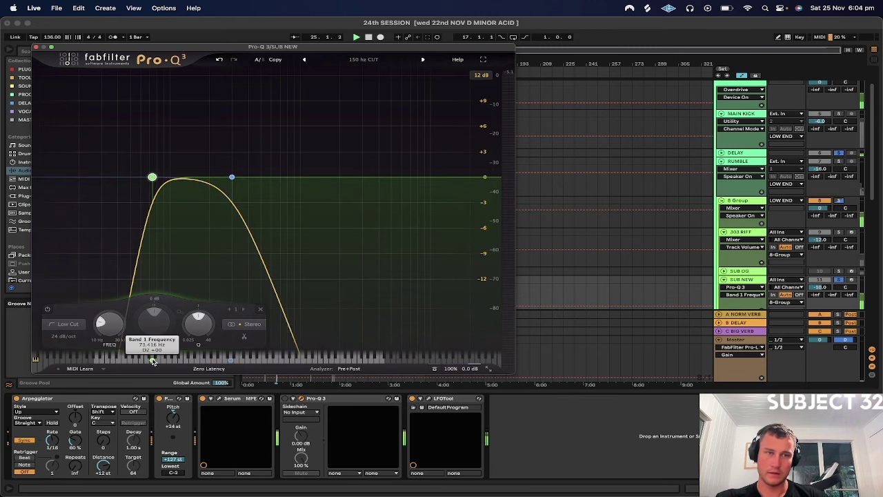
pyautogui.scroll(-3, 565, 304)
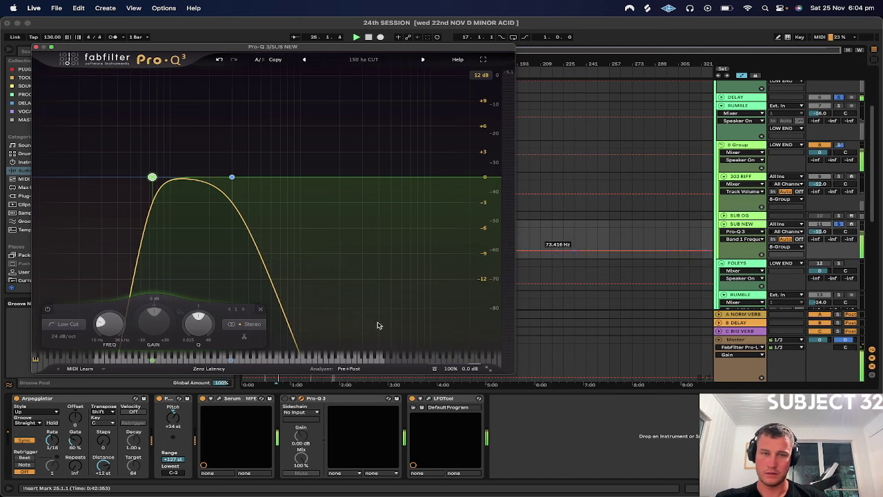
pyautogui.click(219, 60)
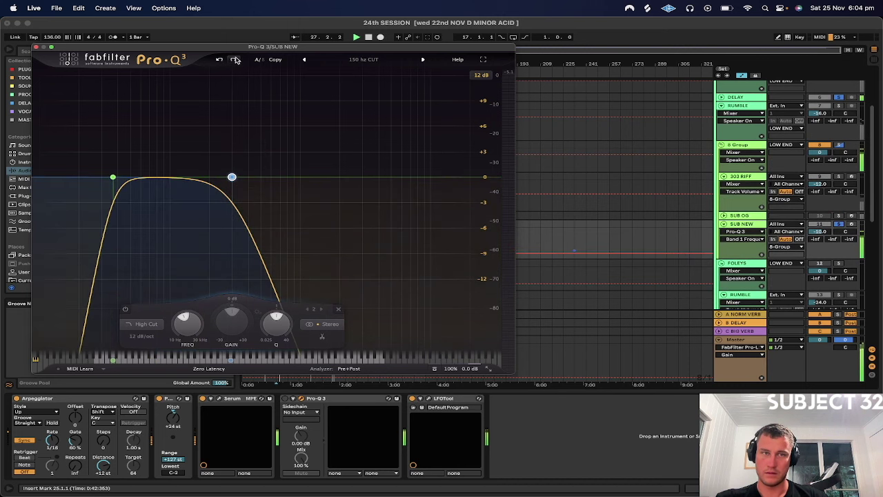
pyautogui.click(235, 60)
# - Solo the whole LOW END group and compare the SUB NEW low-cut change undone and redone in context
pyautogui.scroll(2, 788, 198)
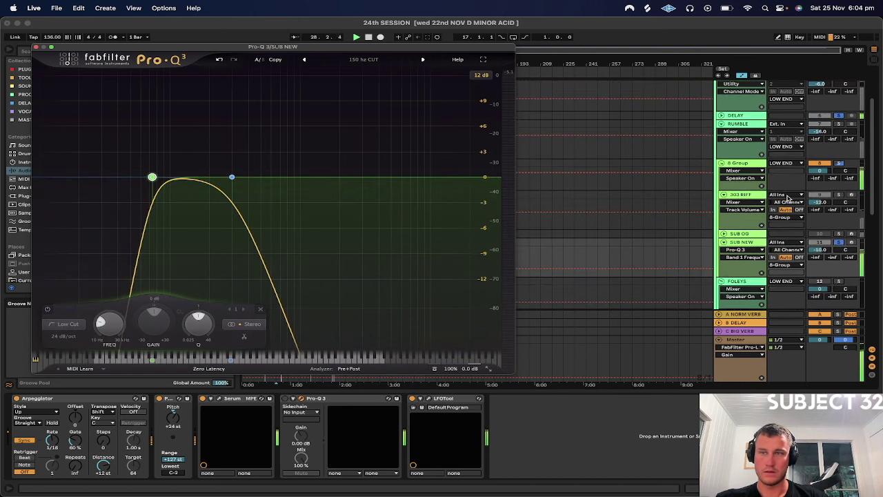
pyautogui.scroll(5, 764, 237)
pyautogui.click(842, 111)
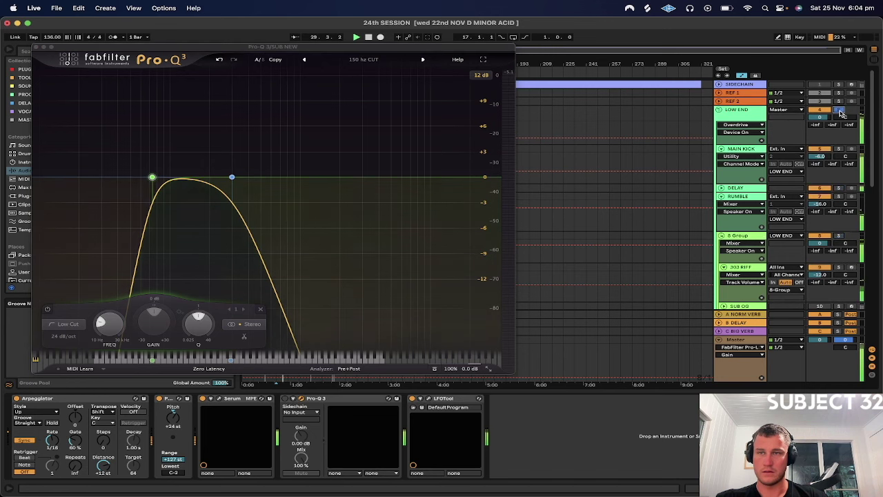
pyautogui.click(219, 61)
pyautogui.click(233, 60)
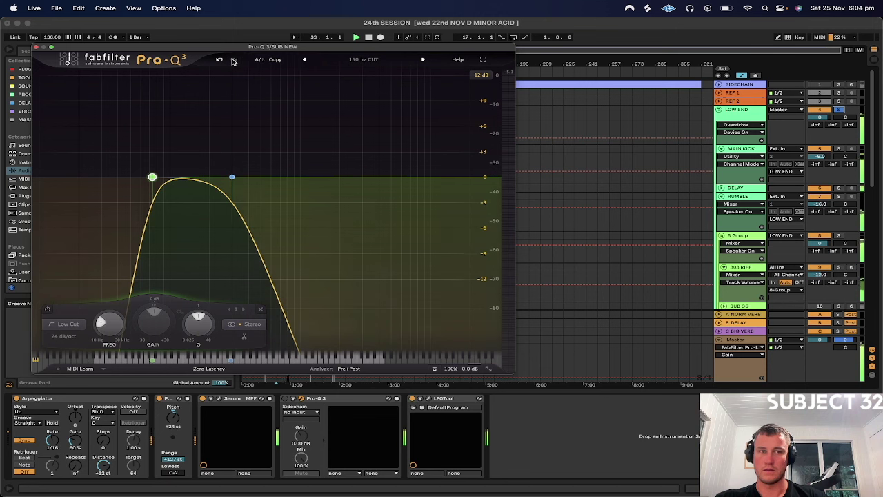
# - Try Linear Phase processing in the Pro-Q 3 and switch the SUB NEW track off and on during playback
pyautogui.click(209, 368)
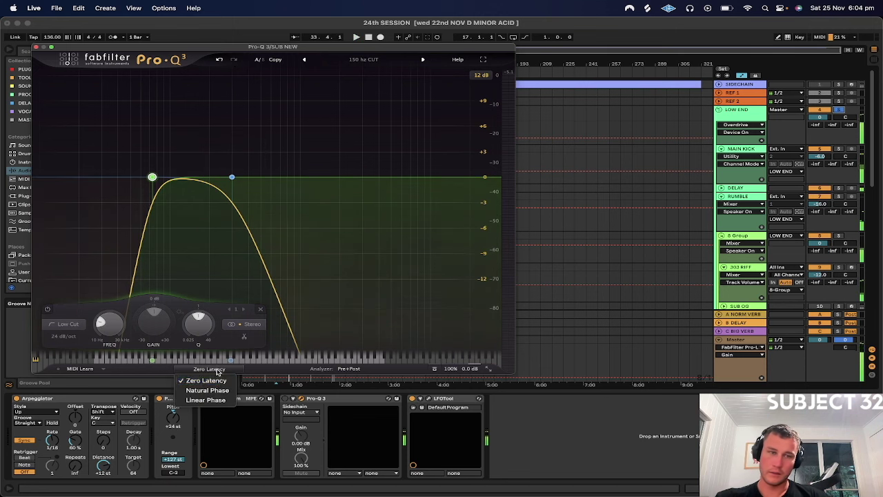
pyautogui.click(216, 400)
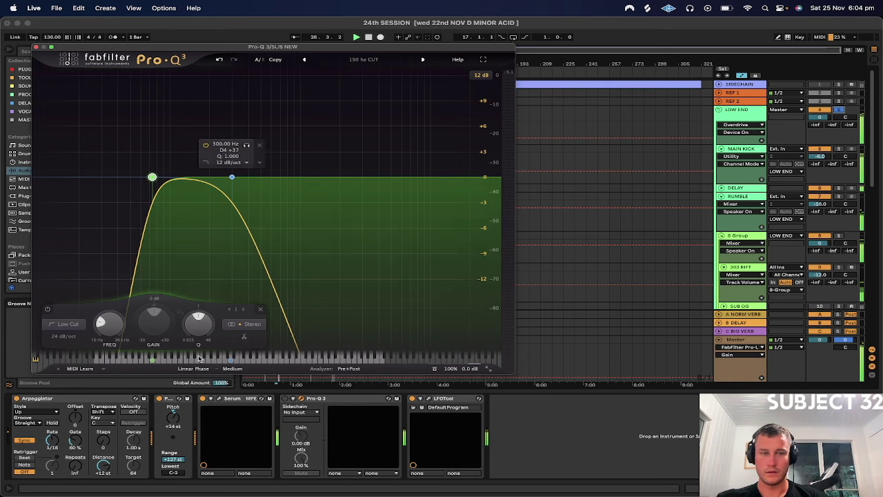
pyautogui.scroll(-2, 730, 279)
pyautogui.scroll(-8, 730, 279)
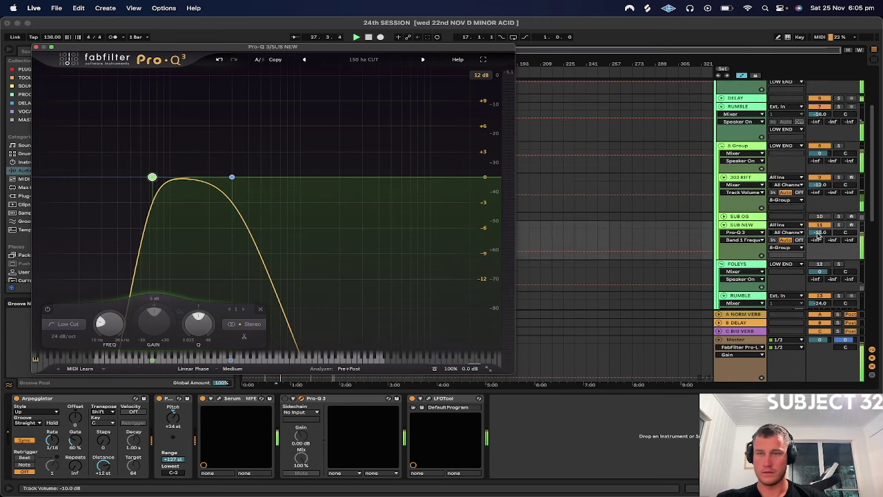
pyautogui.click(819, 224)
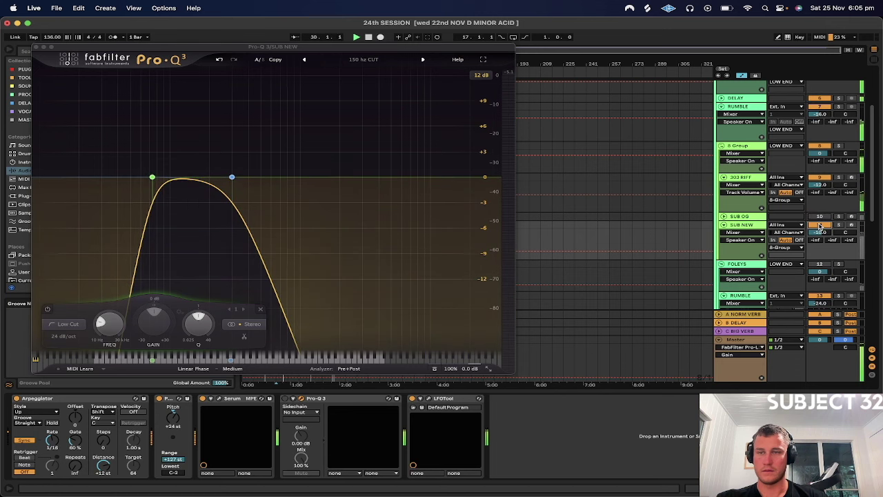
# - Solo SUB NEW with RUMBLE and DELAY, and set the Pro-Q 3 processing mode to Zero Latency
pyautogui.click(837, 224)
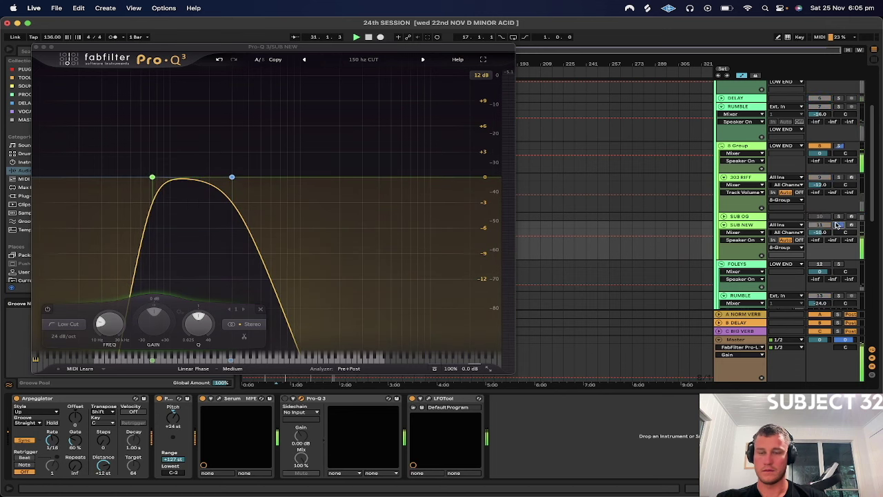
pyautogui.scroll(3, 835, 221)
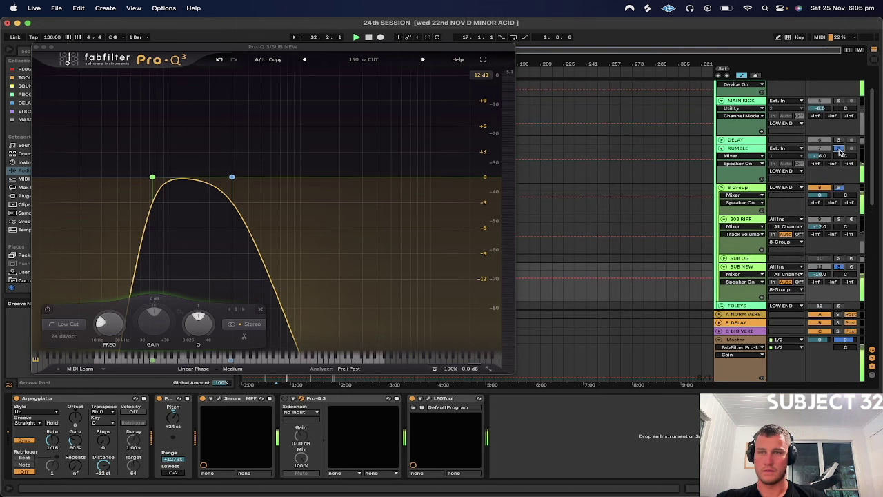
pyautogui.click(194, 368)
pyautogui.click(203, 380)
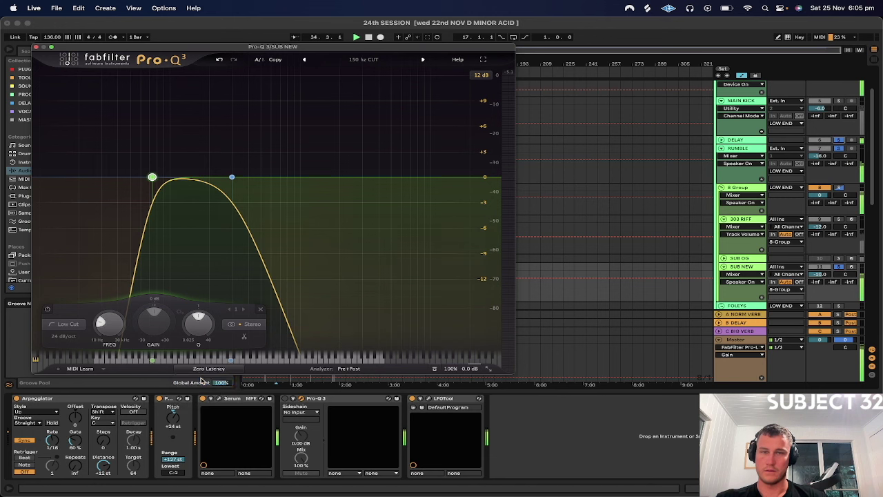
# - Set the SUB NEW Pro-Q 3 processing mode to Linear Phase and close the plug-in window
pyautogui.click(201, 369)
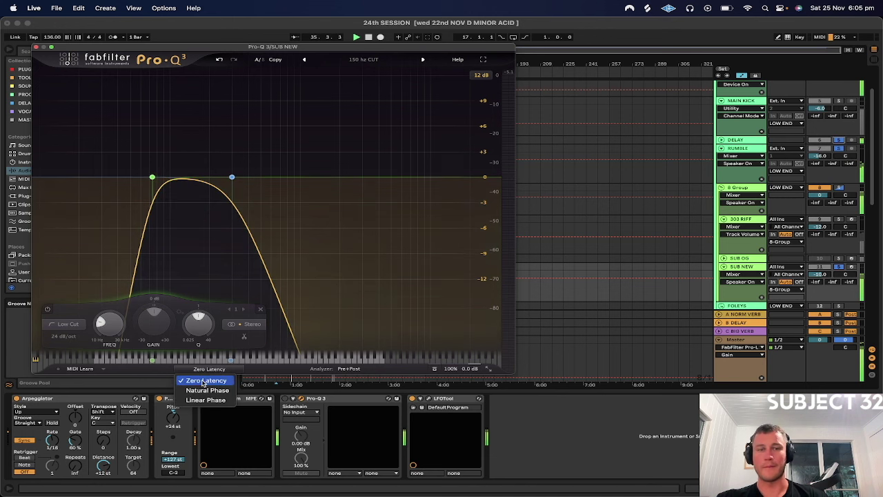
pyautogui.click(205, 400)
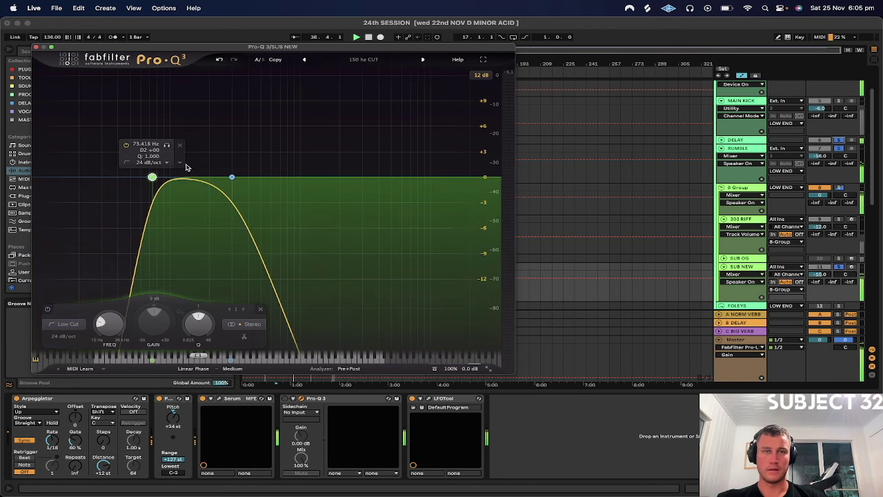
pyautogui.click(37, 47)
pyautogui.scroll(2, 621, 215)
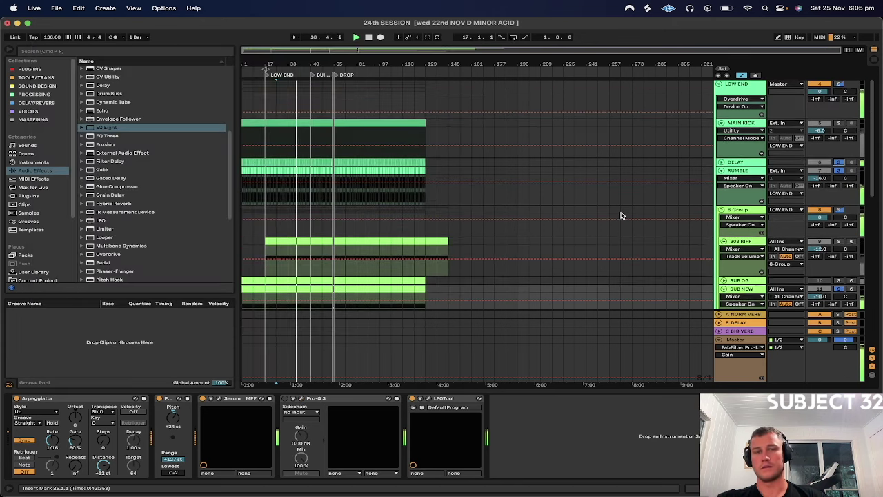
# - Play the soloed low end from bar 17 and raise the LOW END group's Auto Filter frequency to 120 Hz
pyautogui.click(277, 217)
pyautogui.click(265, 210)
pyautogui.press('space')
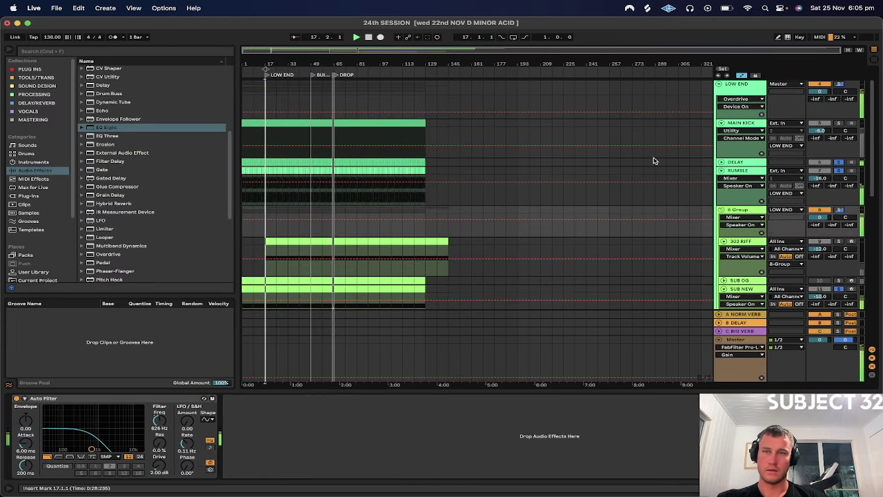
pyautogui.scroll(2, 792, 124)
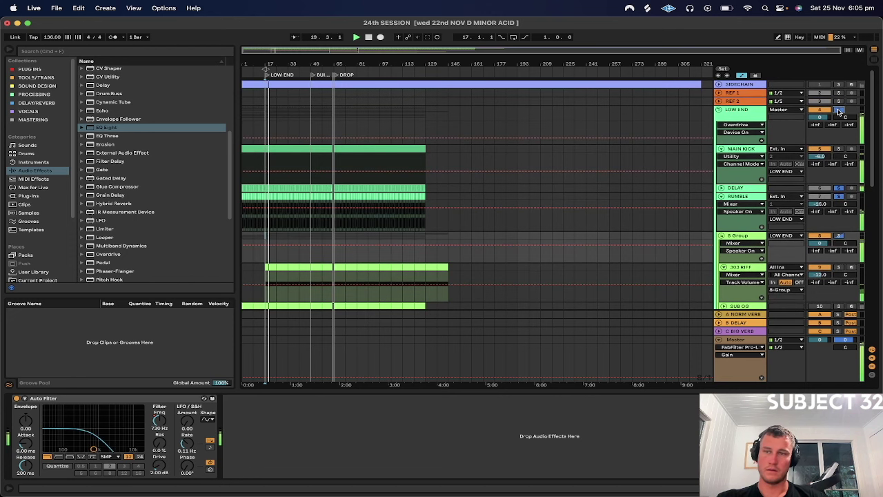
pyautogui.click(750, 125)
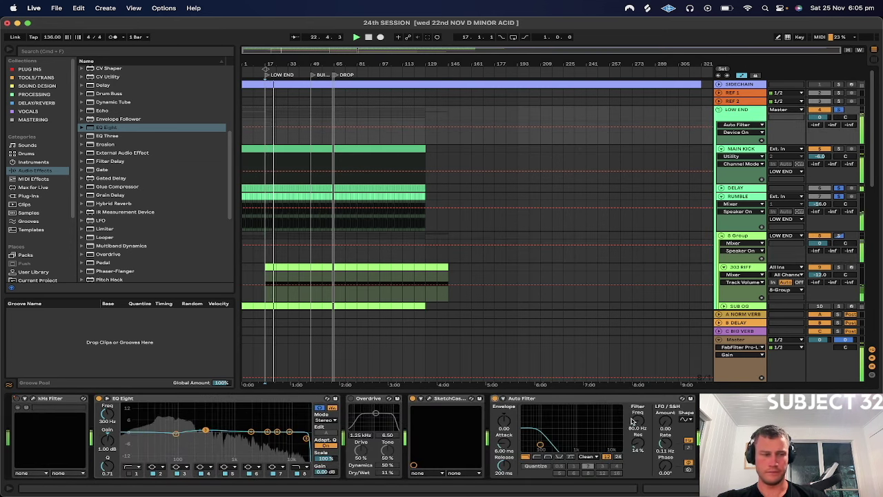
pyautogui.moveTo(612, 416); pyautogui.dragTo(638, 424)
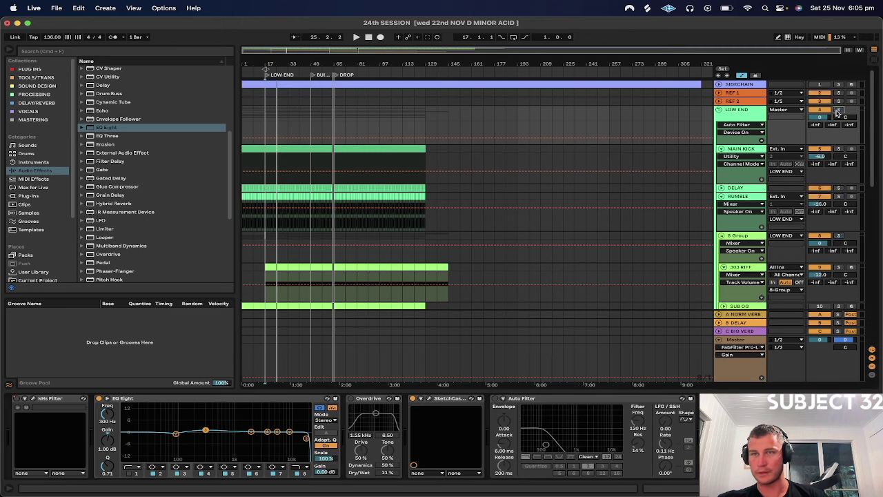
# - Play the full mix from bar 17, collapse the LOW END group and insert a new soloed audio track below it
pyautogui.press('space')
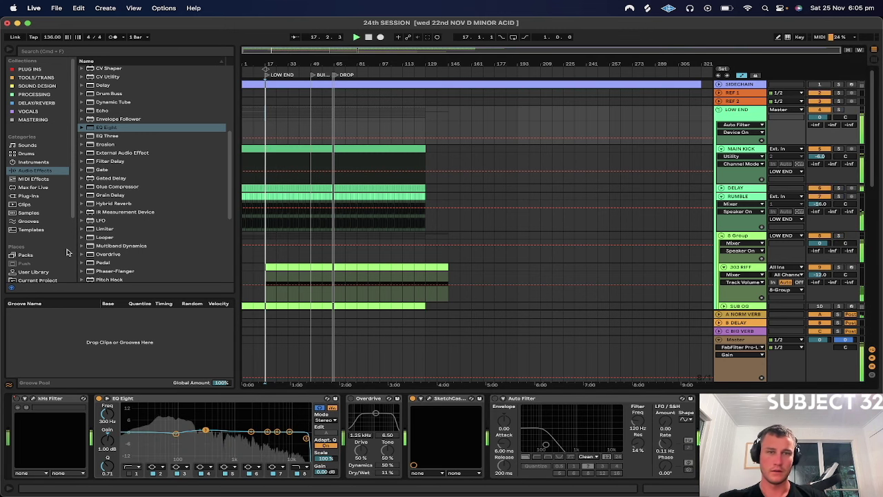
pyautogui.click(719, 109)
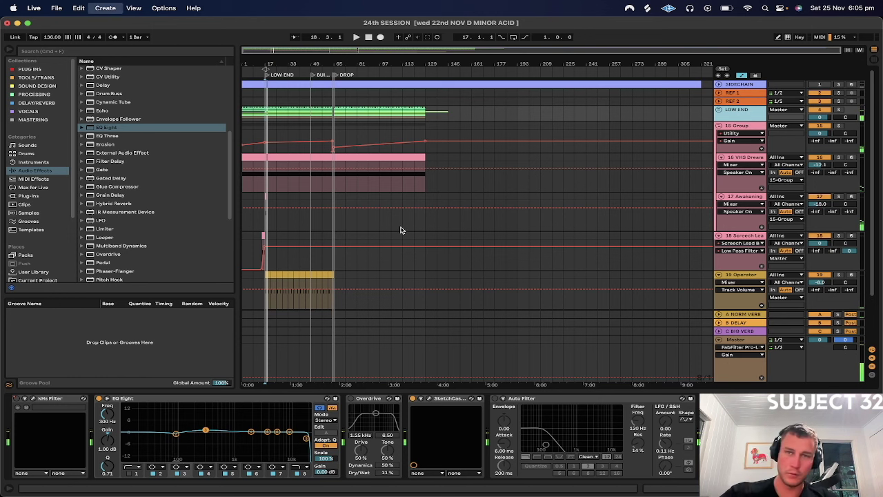
pyautogui.press('super+t')
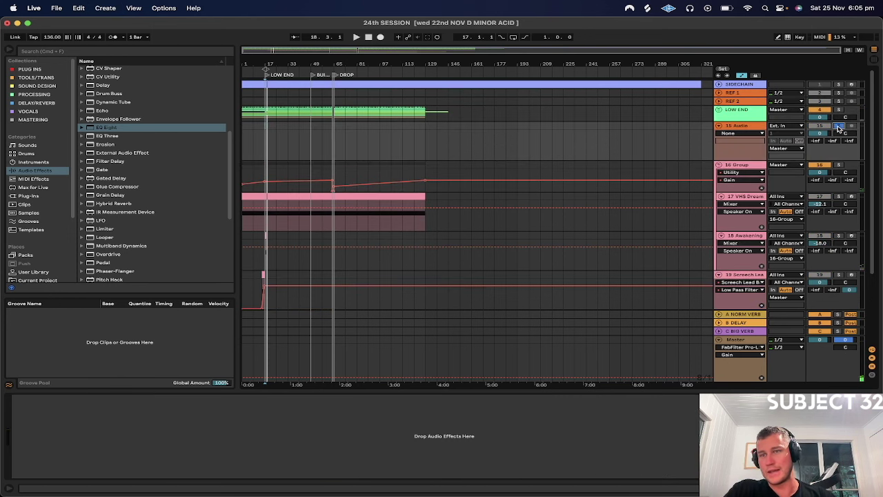
# - Open the PML samples folder and preview the Ambience loops 001 and 002
pyautogui.scroll(-4, 42, 251)
pyautogui.click(32, 269)
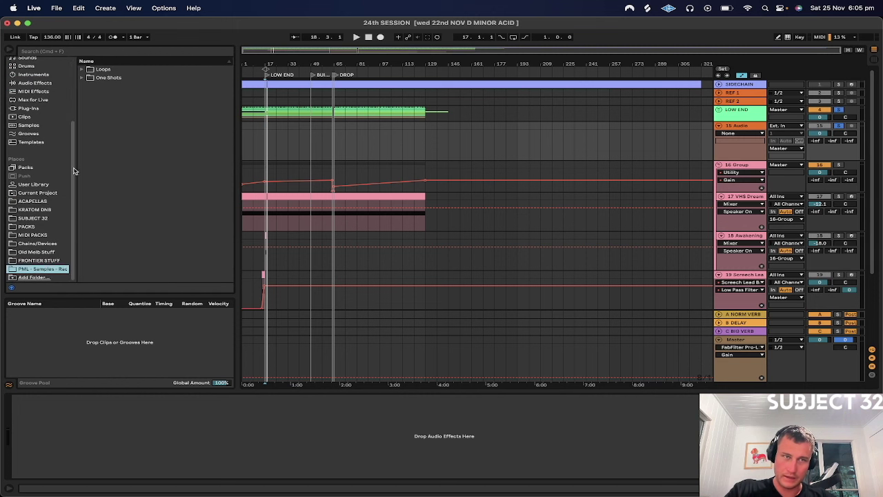
pyautogui.click(82, 69)
pyautogui.press('Down')
pyautogui.press('Right')
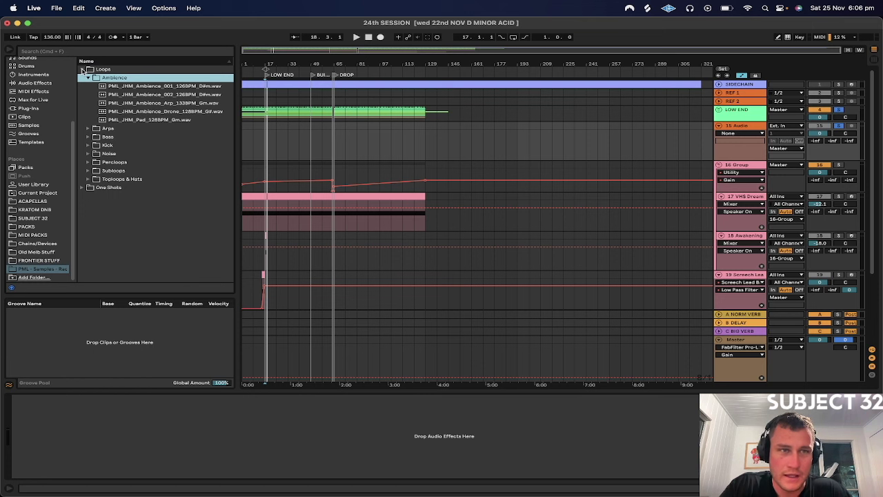
pyautogui.press('Down')
pyautogui.press('Down')
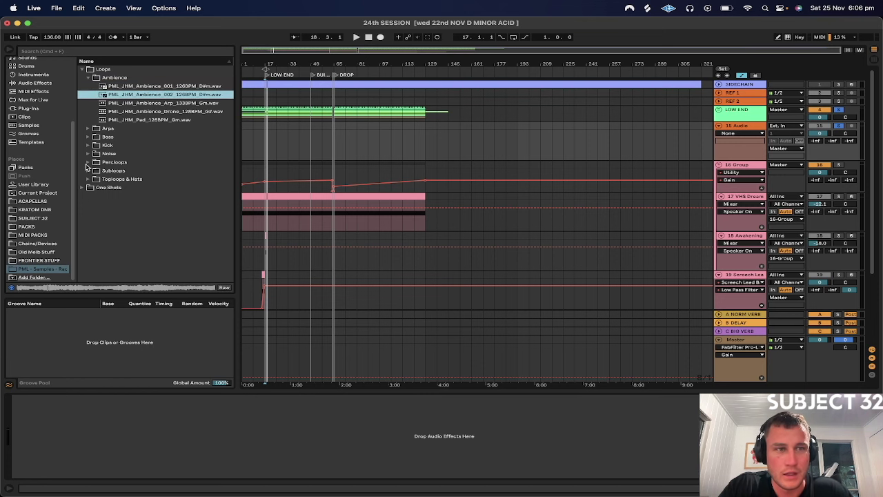
# - Preview the first two Percloops and place PML_JHM_Percloop_002 on the new audio track at bar 17
pyautogui.click(88, 162)
pyautogui.press('Down')
pyautogui.press('Down')
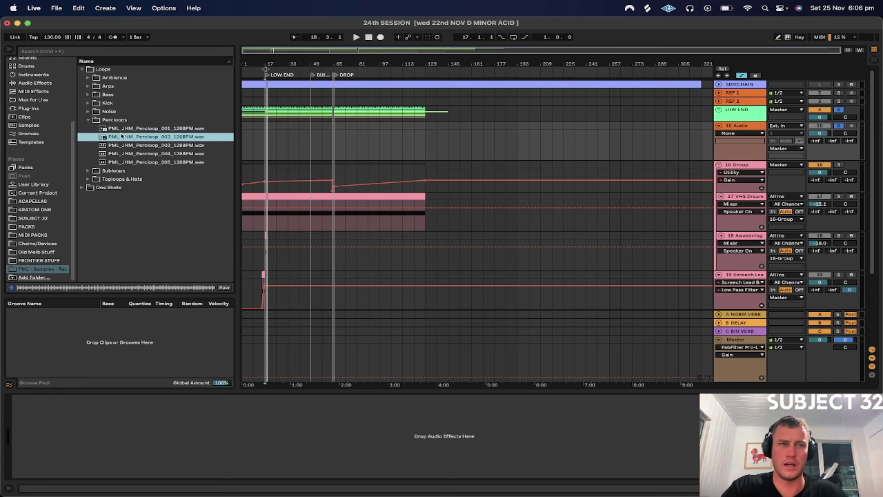
pyautogui.moveTo(265, 136); pyautogui.dragTo(267, 137)
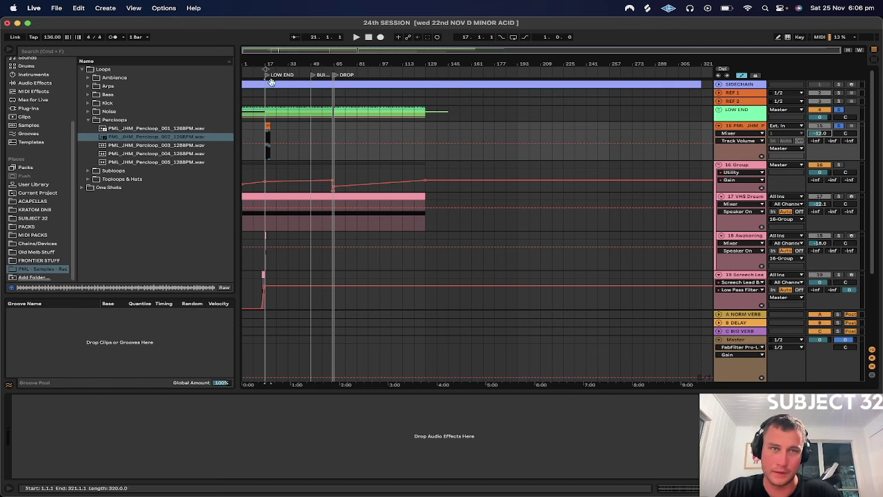
# - Loop bars 17 to 21 over the percussion clip and lower its track volume to -18.2 dB during playback
pyautogui.moveTo(264, 64); pyautogui.dragTo(395, 141)
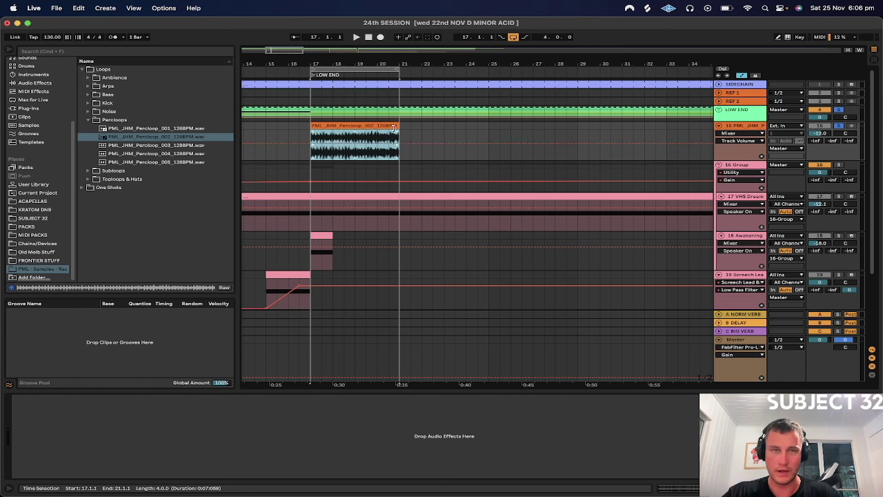
pyautogui.press('space')
pyautogui.moveTo(819, 133)
pyautogui.mouseDown()
pyautogui.moveTo(820, 144)
pyautogui.moveTo(823, 136)
pyautogui.mouseUp()
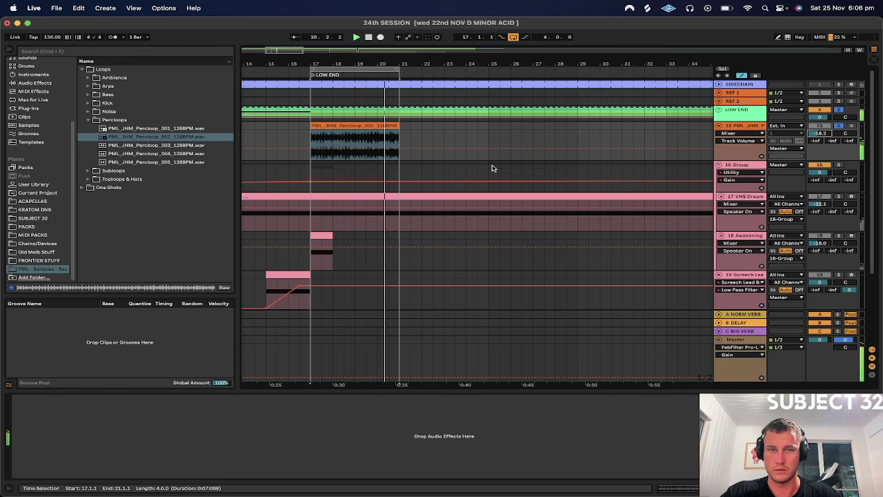
# - Replay the percussion loop from bar 20 and lower its track volume to -33.8 dB
pyautogui.press('space')
pyautogui.moveTo(372, 62); pyautogui.dragTo(367, 148)
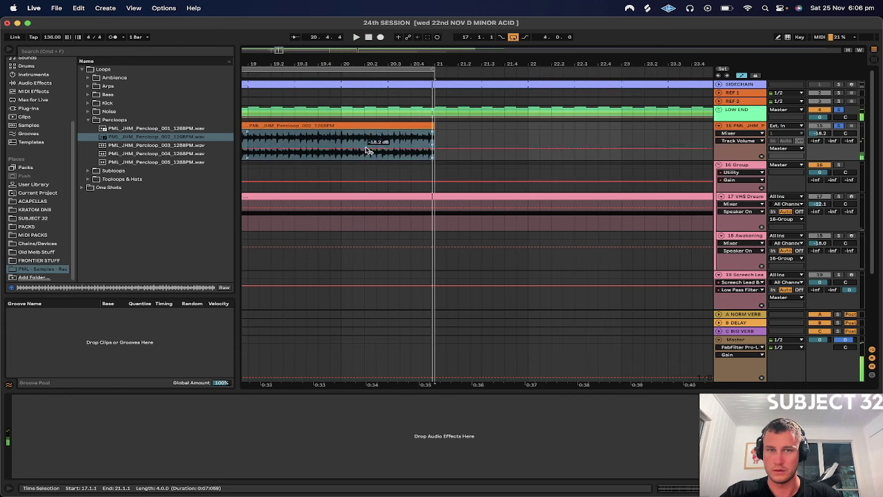
pyautogui.click(342, 138)
pyautogui.press('space')
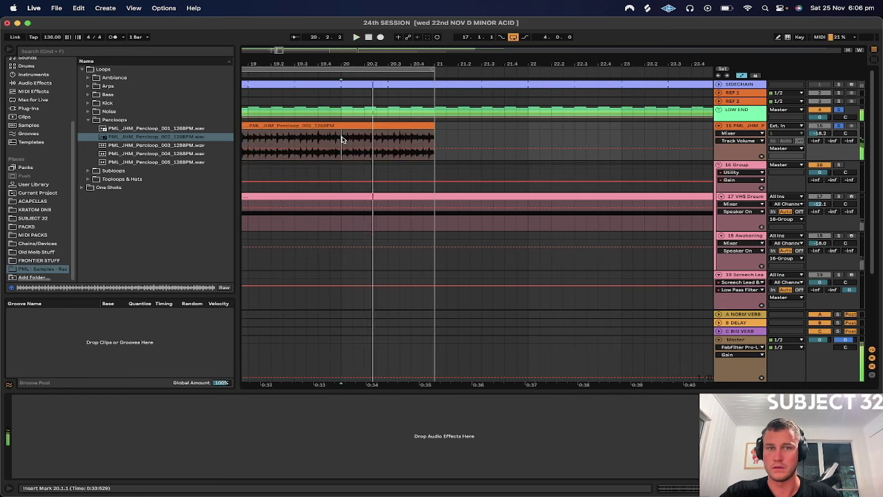
pyautogui.press('space')
pyautogui.press('space')
pyautogui.press('space')
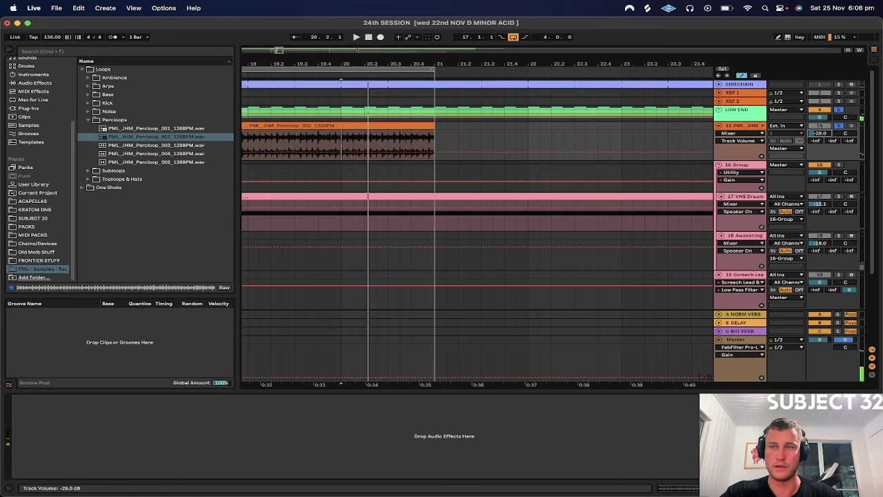
# - Mute the 8 Group inside the expanded LOW END group, start playback and collapse LOW END again
pyautogui.click(717, 112)
pyautogui.scroll(-1, 717, 105)
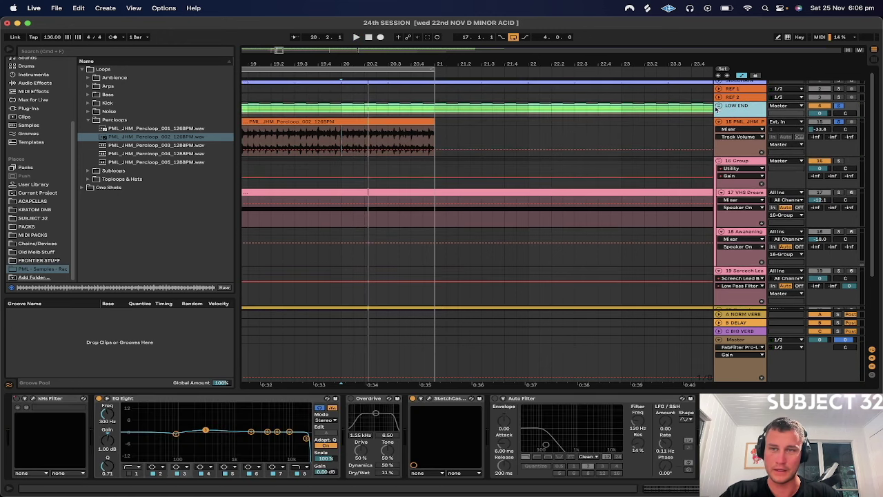
pyautogui.click(719, 105)
pyautogui.scroll(-5, 753, 160)
pyautogui.press('space')
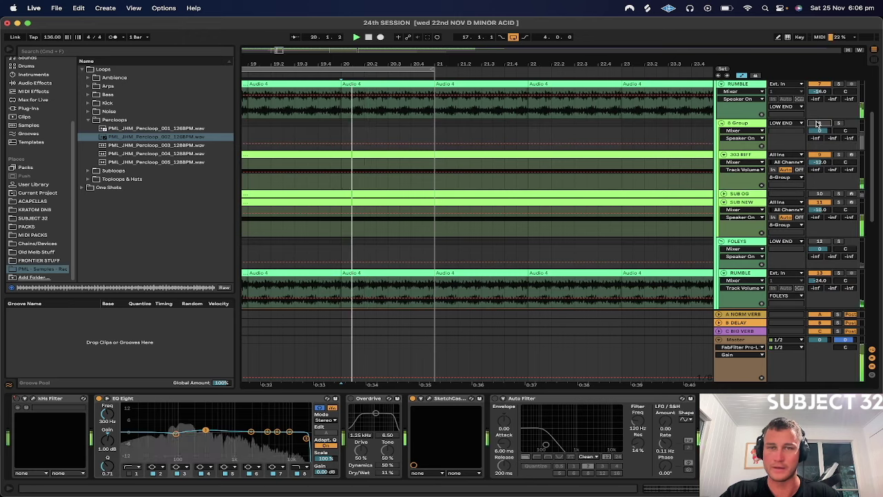
pyautogui.scroll(5, 718, 138)
pyautogui.click(717, 110)
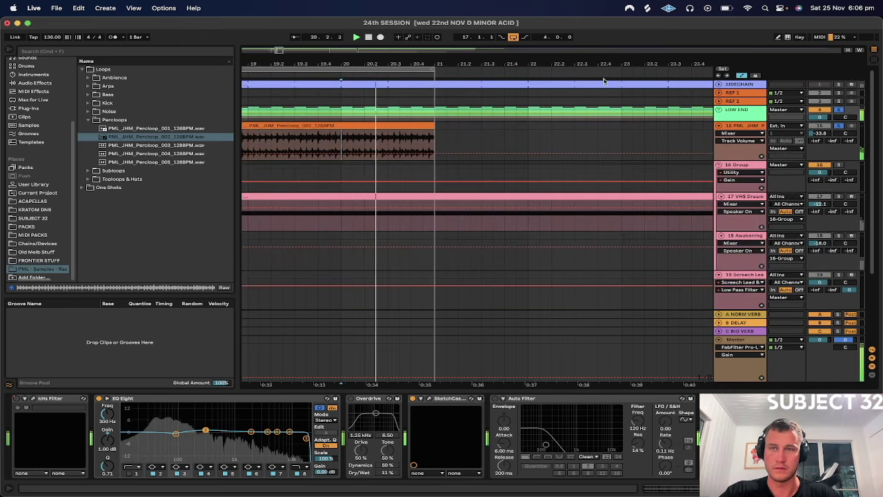
# - Set the percussion loop track's volume to -26.4 dB during playback and stop the transport
pyautogui.moveTo(819, 133); pyautogui.dragTo(819, 111)
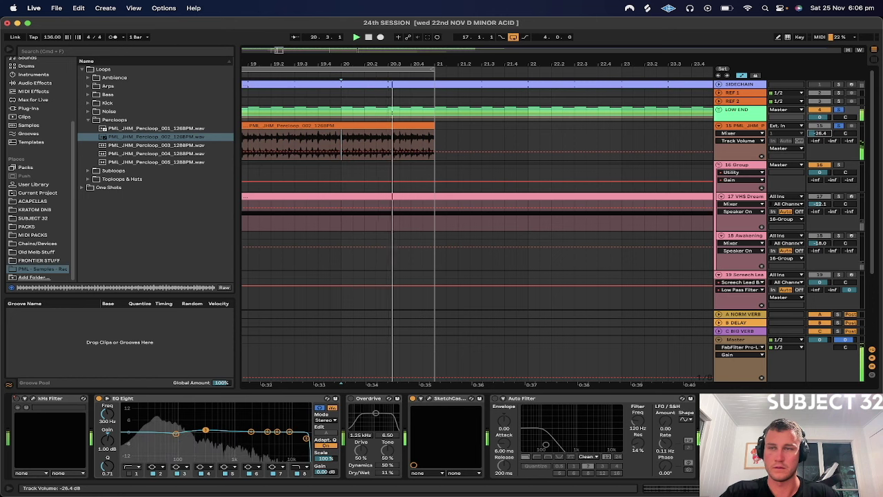
pyautogui.click(338, 140)
pyautogui.moveTo(332, 63); pyautogui.dragTo(453, 63)
pyautogui.press('space')
# - Preview Percloops 003 to 005 and the kick loops in the Kick folder of the PML samples
pyautogui.click(129, 145)
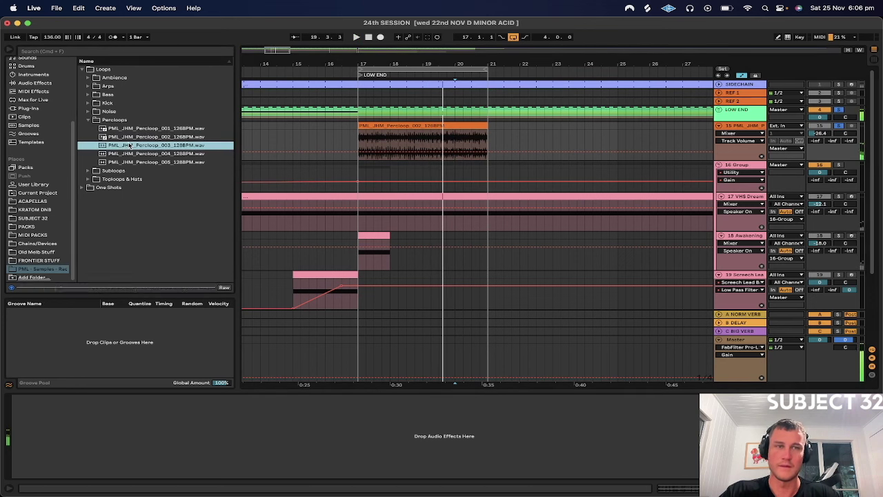
pyautogui.press('Down')
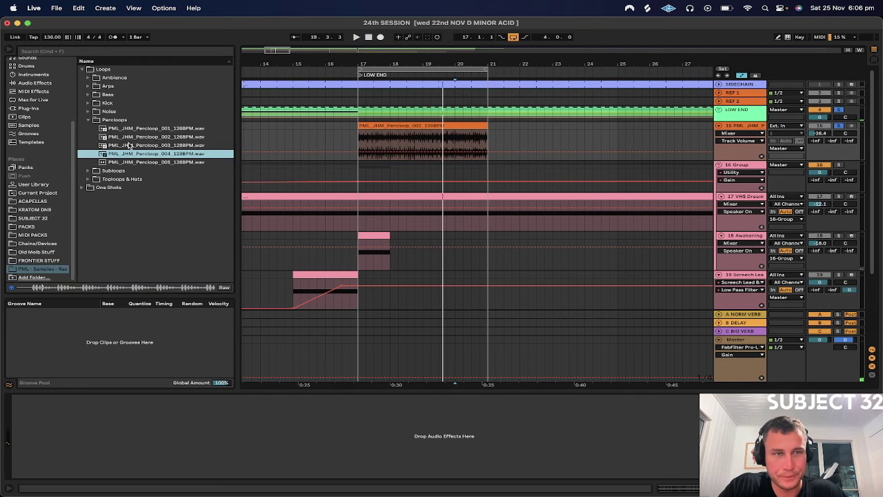
pyautogui.click(126, 162)
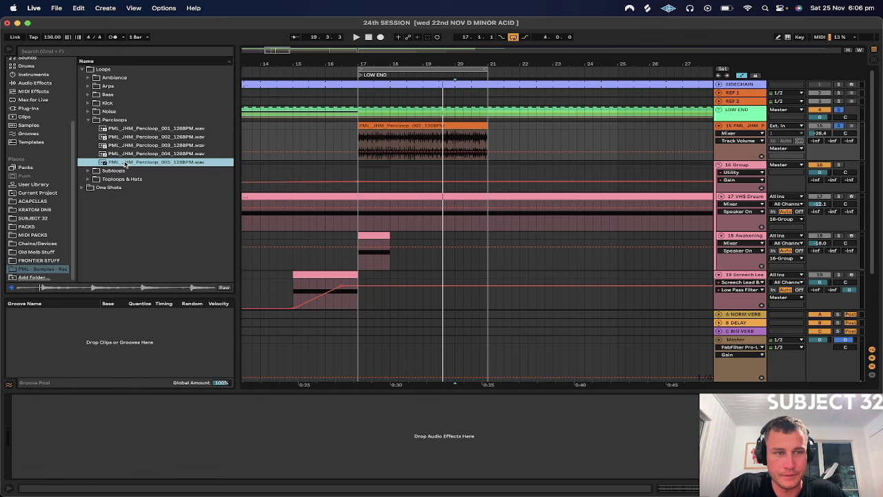
pyautogui.click(88, 104)
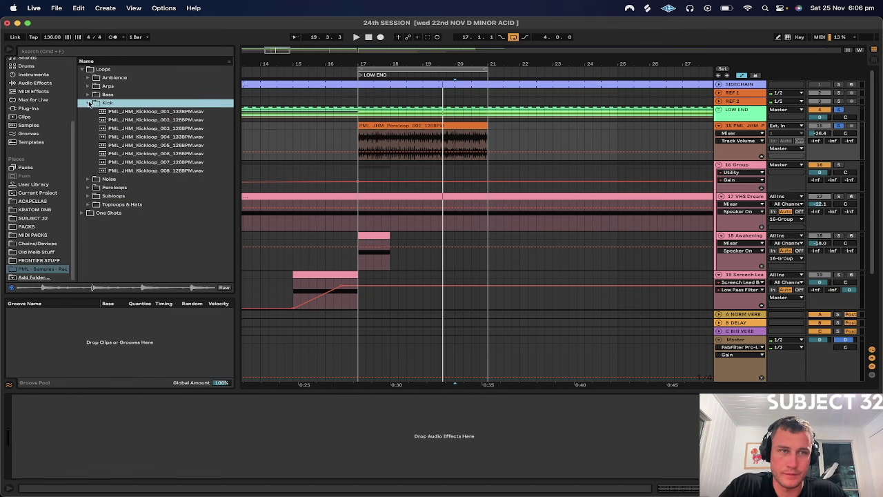
pyautogui.press('Down')
pyautogui.press('Down')
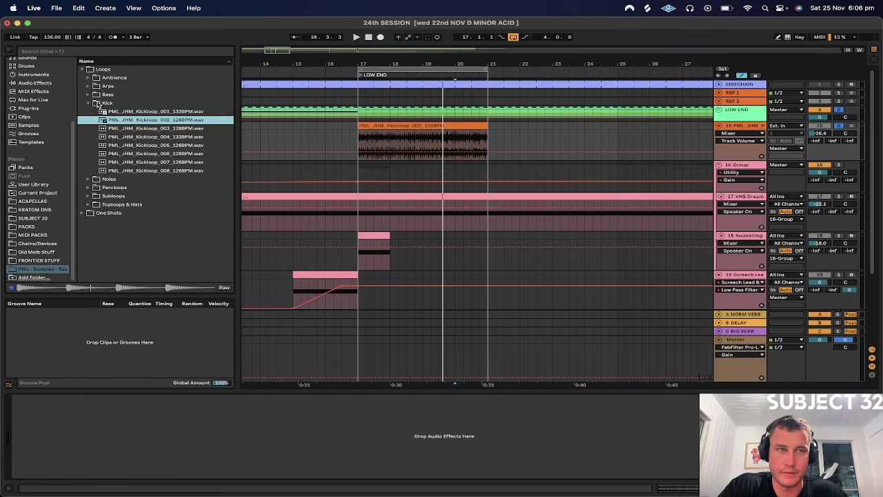
pyautogui.press('Down')
pyautogui.press('Down')
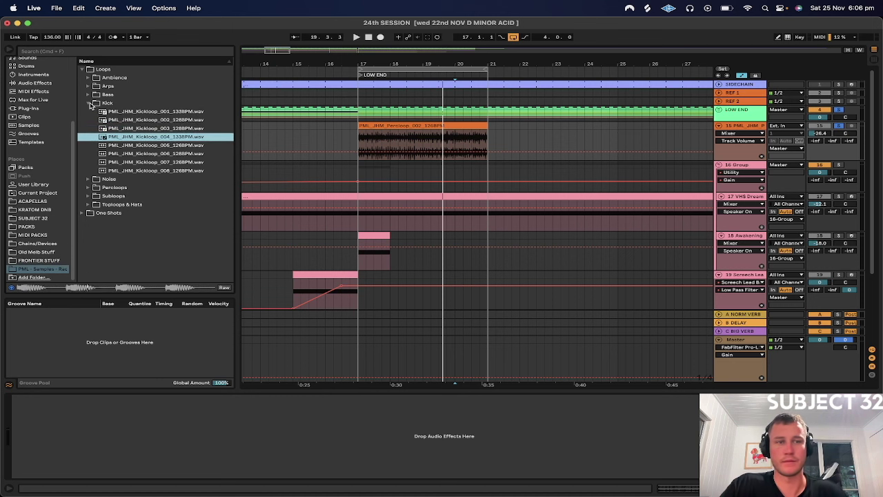
pyautogui.press('Down')
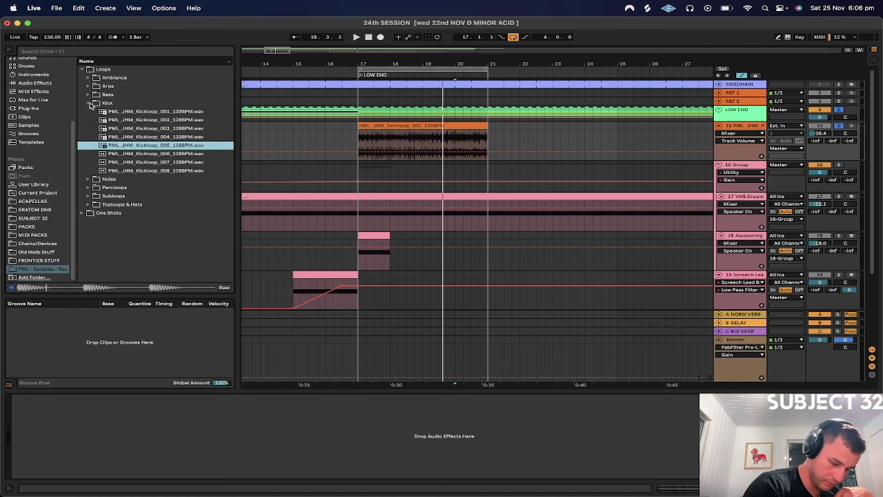
pyautogui.press('Down')
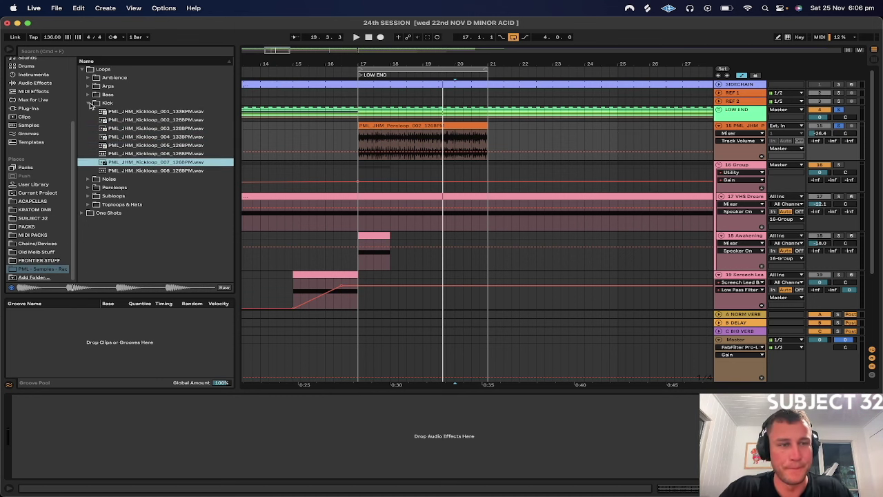
pyautogui.press('Down')
# - Preview the first two Bass folder loops, Bass_Huge and Bass_Sustain, and open the Arps folder
pyautogui.press('Left')
pyautogui.press('Up')
pyautogui.press('Right')
pyautogui.press('Down')
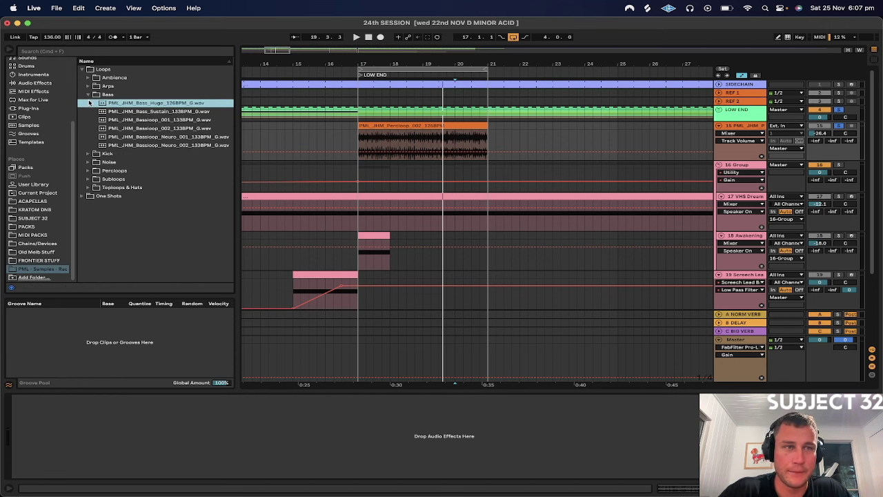
pyautogui.press('Down')
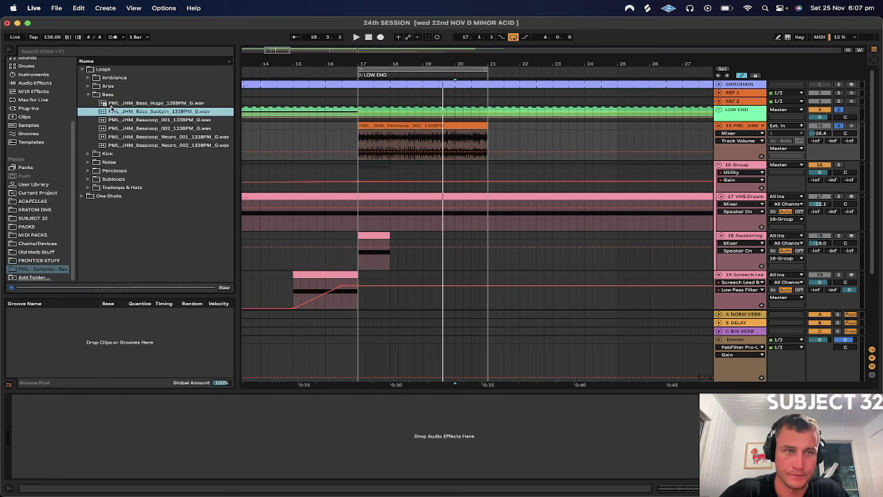
pyautogui.click(88, 86)
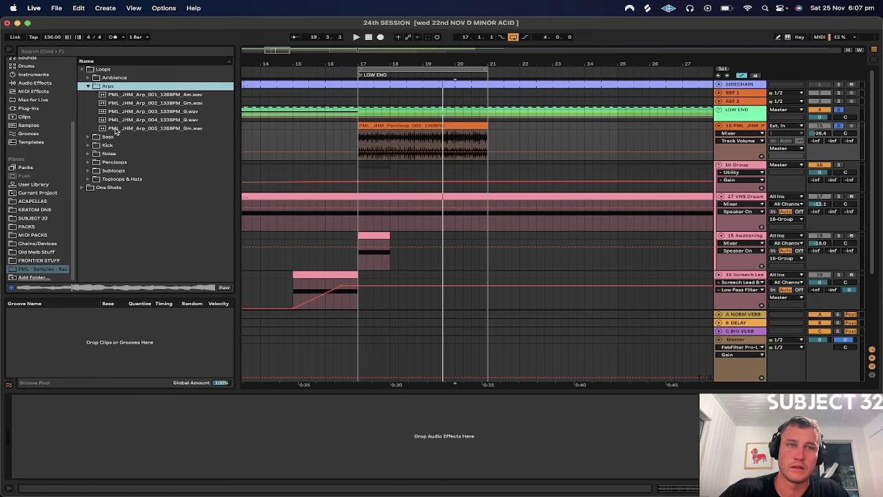
# - Close the Arps folder and preview Hatloop_002 from the Toploops & Hats folder
pyautogui.click(88, 86)
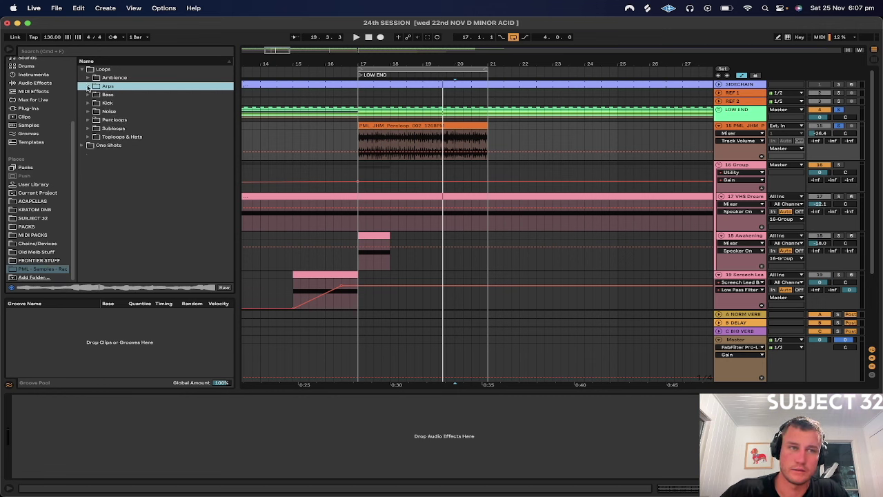
pyautogui.click(88, 136)
pyautogui.click(118, 155)
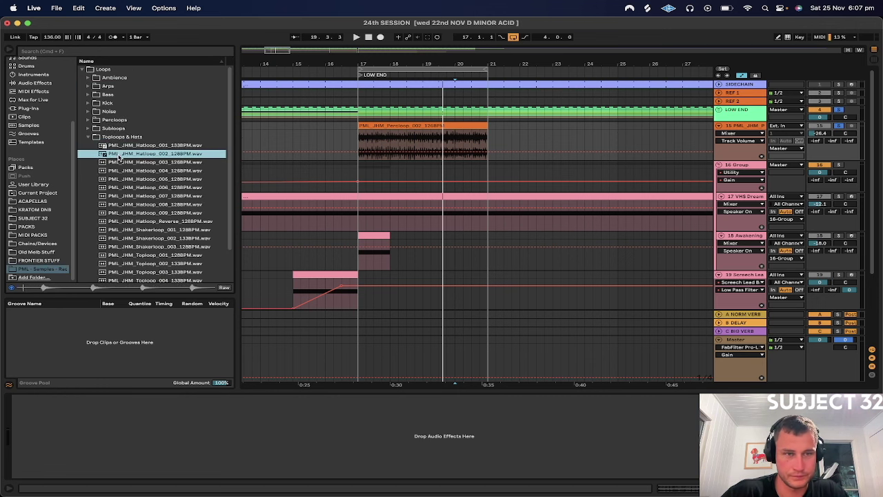
# - Play the arrangement from bar 17 with the CYMBALS group soloed alongside the low end and percussion loop
pyautogui.click(318, 130)
pyautogui.press('space')
pyautogui.scroll(-3, 442, 114)
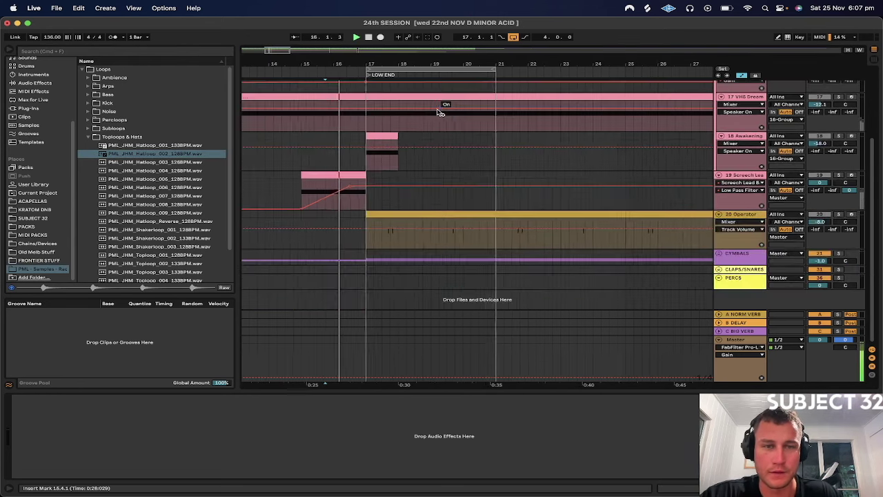
pyautogui.scroll(3, 440, 113)
pyautogui.hscroll(-1, 428, 118)
pyautogui.press('space')
pyautogui.click(389, 138)
pyautogui.press('space')
pyautogui.scroll(-5, 388, 138)
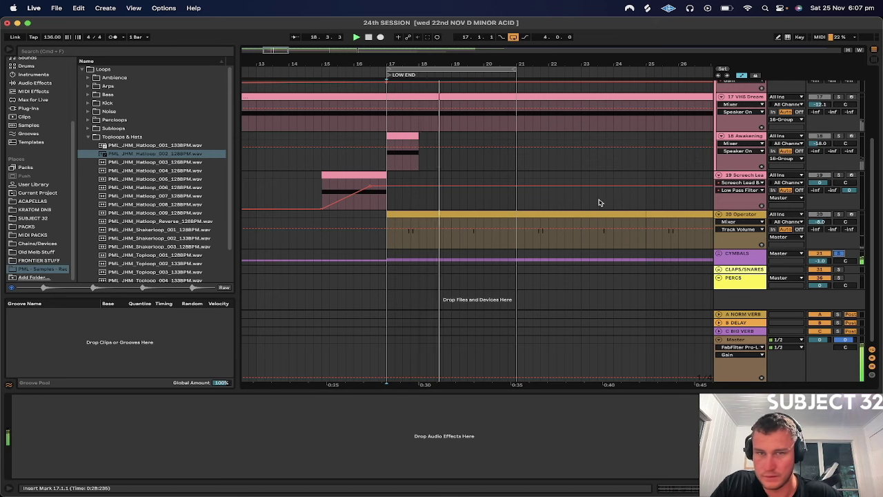
# - Lower the percussion loop track's volume to -32.6 dB during playback
pyautogui.scroll(5, 599, 199)
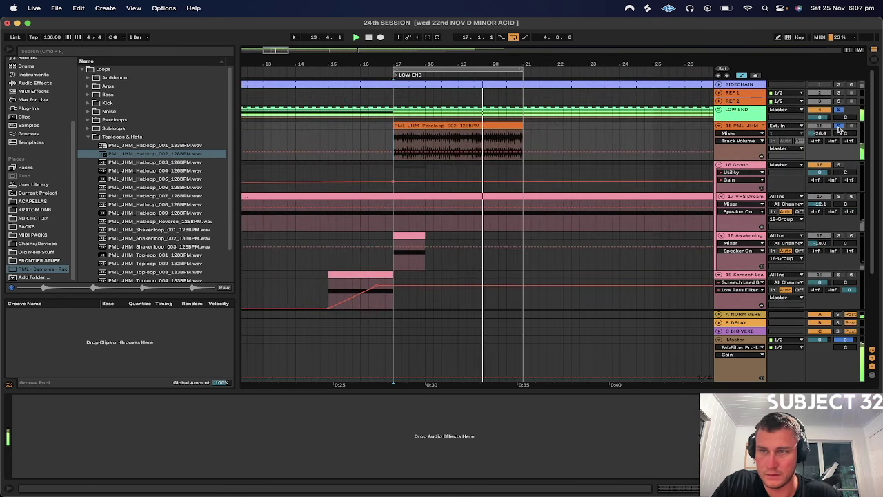
pyautogui.moveTo(823, 133); pyautogui.dragTo(823, 140)
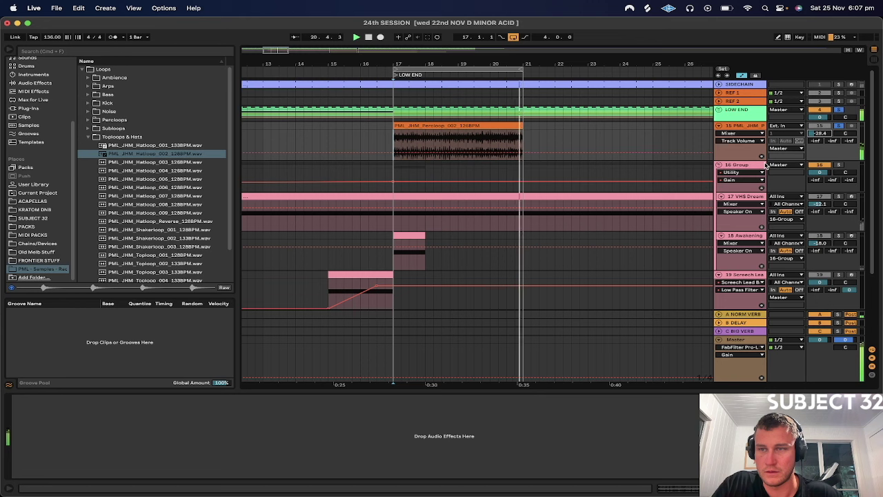
pyautogui.moveTo(819, 133); pyautogui.dragTo(819, 134)
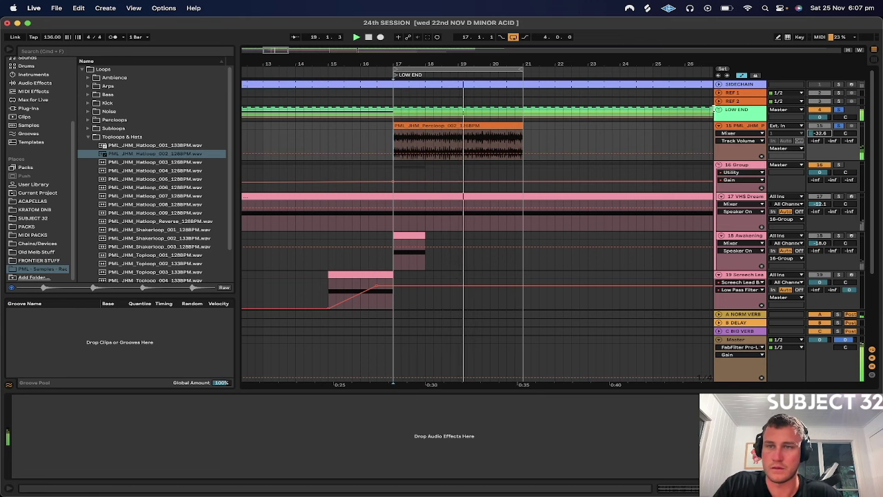
# - Expand the LOW END group and move the percussion loop track into its FOLEYS group, above RUMBLE
pyautogui.scroll(5, 719, 112)
pyautogui.scroll(-1, 720, 112)
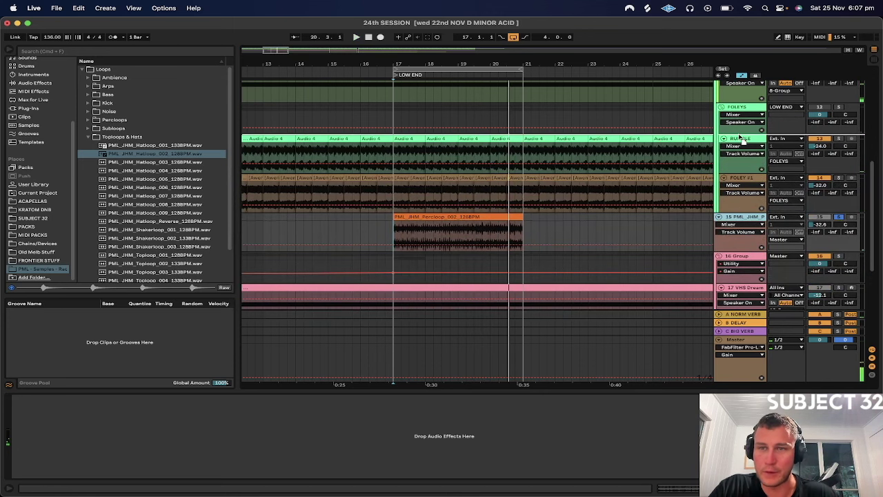
pyautogui.moveTo(738, 134); pyautogui.dragTo(739, 135)
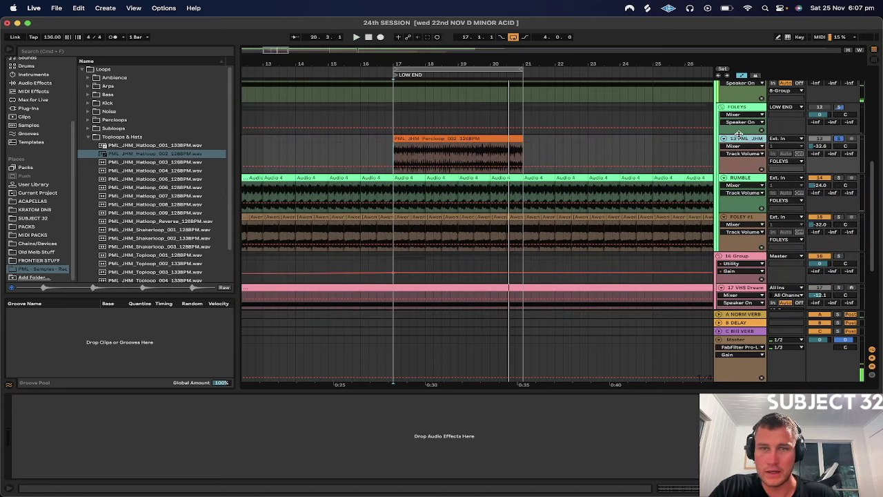
# - Listen to the FOLEYS group soloed, and switch the solo to the whole LOW END group
pyautogui.click(841, 109)
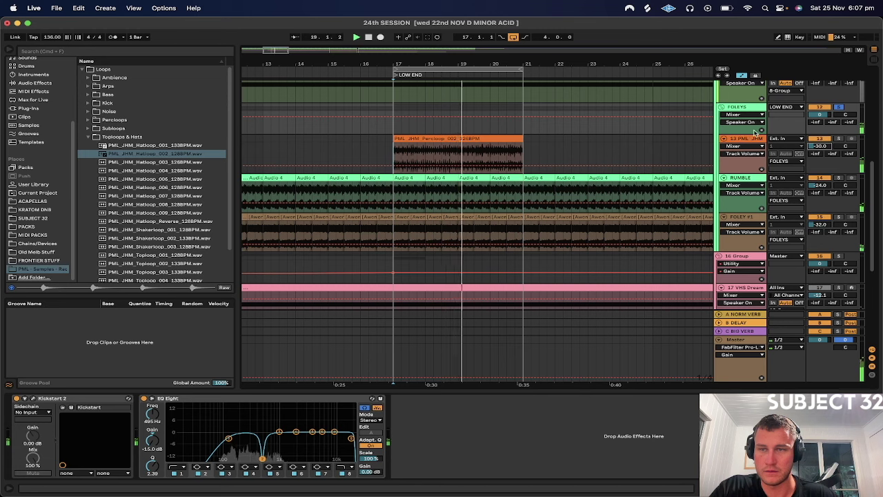
pyautogui.click(840, 108)
pyautogui.scroll(6, 787, 109)
pyautogui.scroll(3, 786, 109)
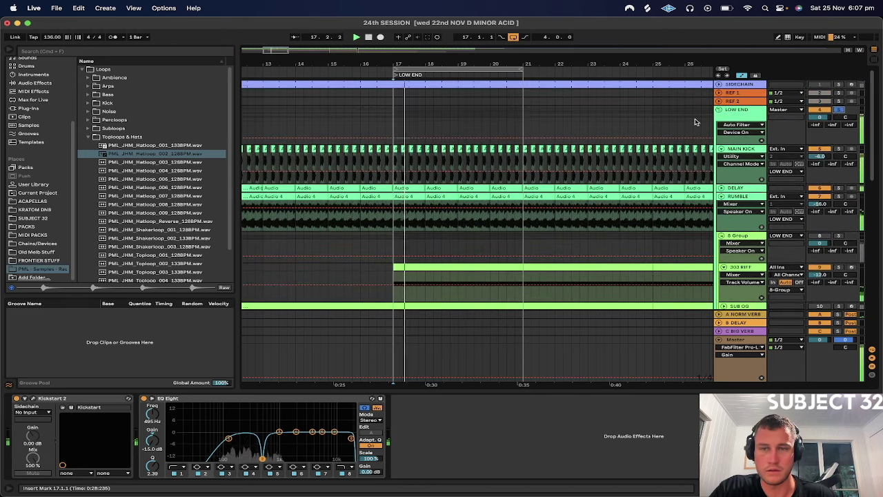
# - Set the percussion loop track's volume to -32.0 dB during playback and stop the transport
pyautogui.scroll(-5, 694, 122)
pyautogui.click(747, 210)
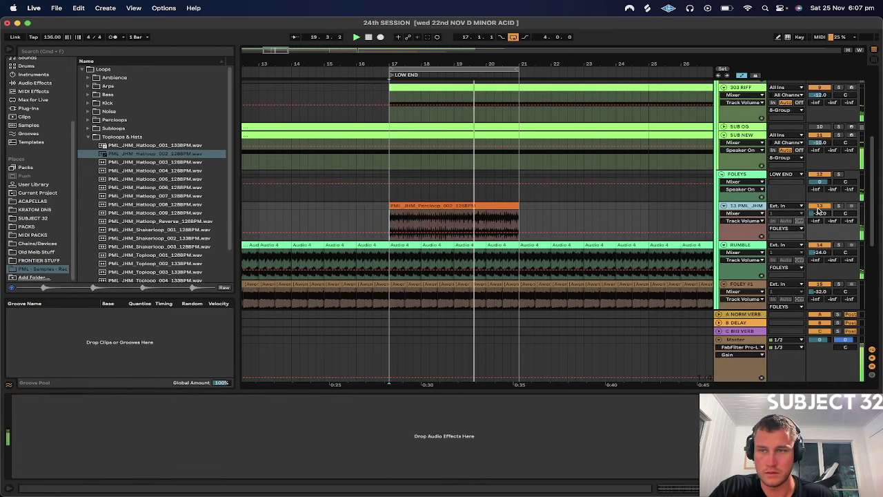
pyautogui.moveTo(822, 213); pyautogui.dragTo(823, 217)
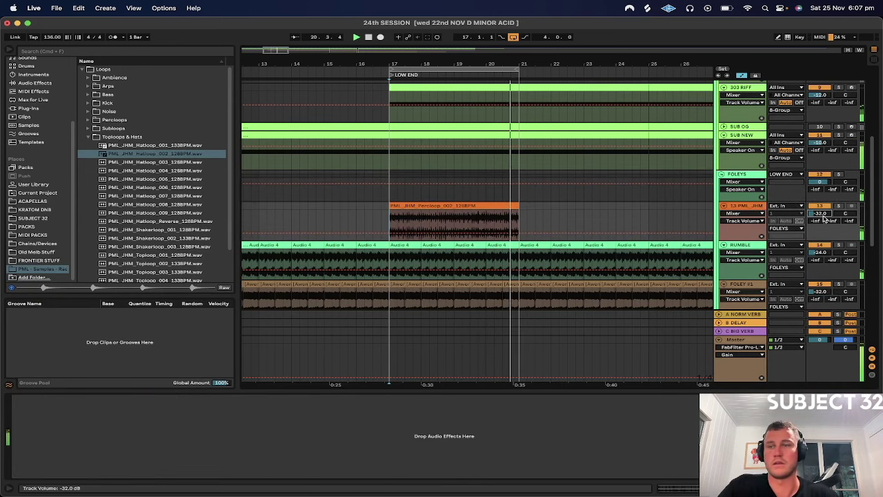
pyautogui.press('space')
# - Load an EQ Eight from the audio effects onto the percussion loop track
pyautogui.click(28, 84)
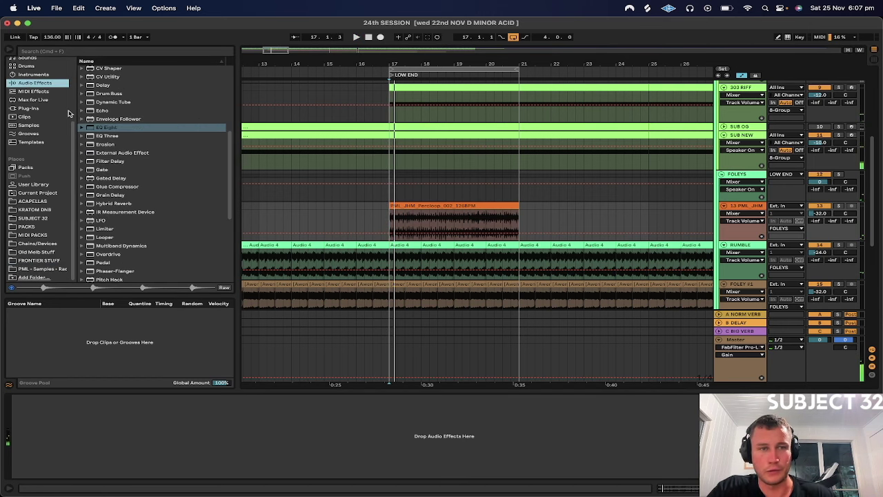
pyautogui.click(106, 130)
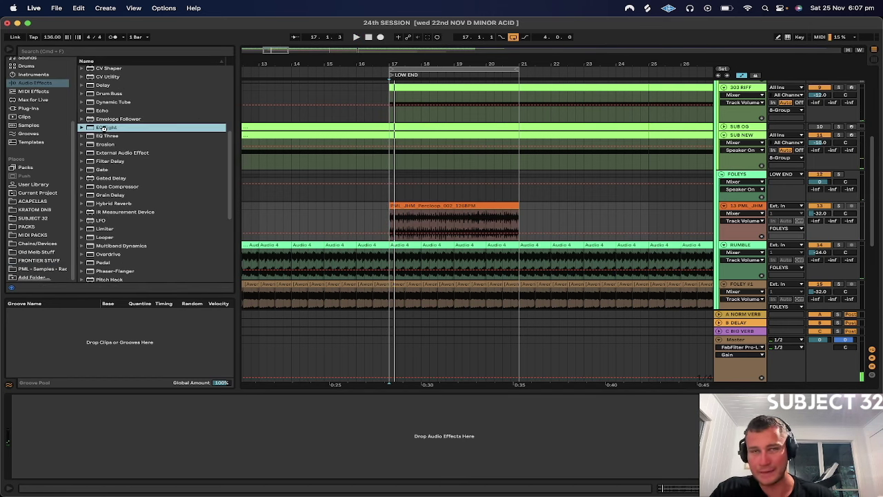
pyautogui.doubleClick(103, 129)
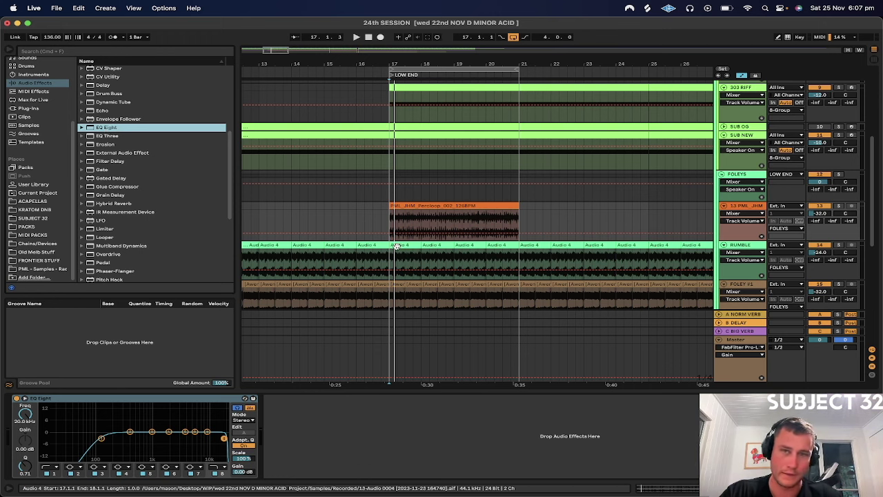
# - Copy the Auto Filter and EQ Eight from the FOLEY #1 track onto the percussion loop track
pyautogui.click(749, 249)
pyautogui.click(741, 284)
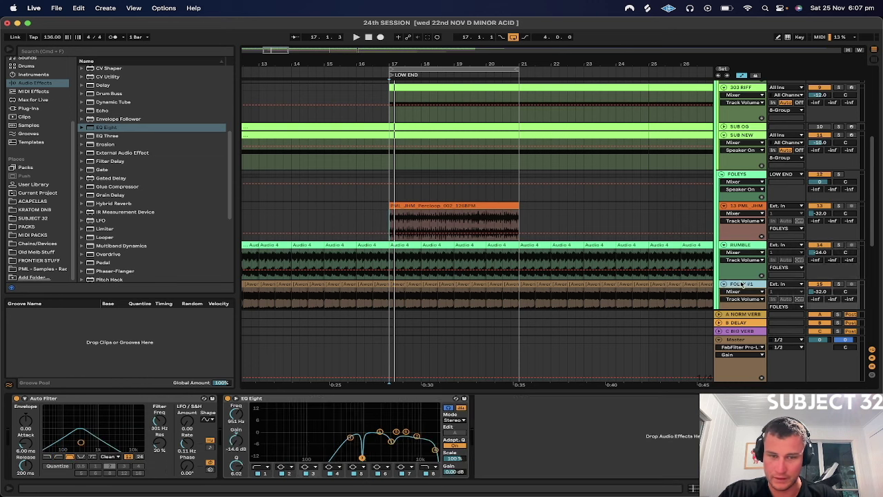
pyautogui.click(338, 400)
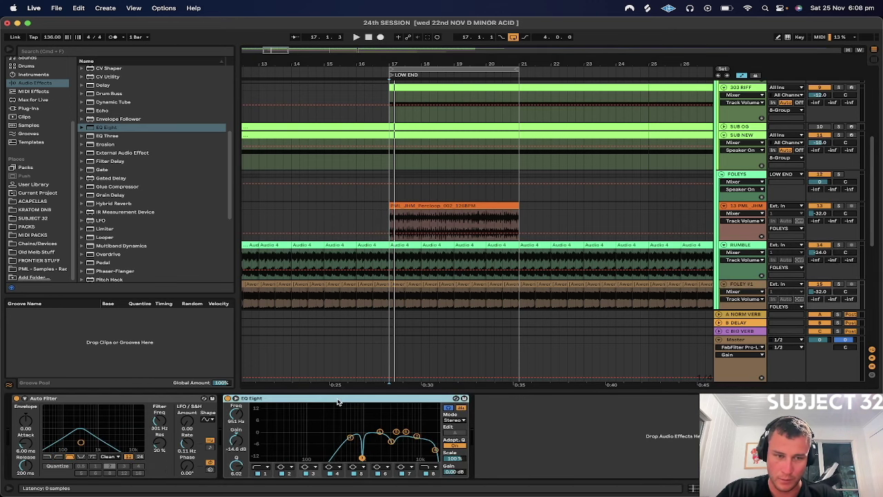
pyautogui.click(158, 398)
pyautogui.keyDown('shift'); pyautogui.click(278, 399); pyautogui.keyUp('shift')
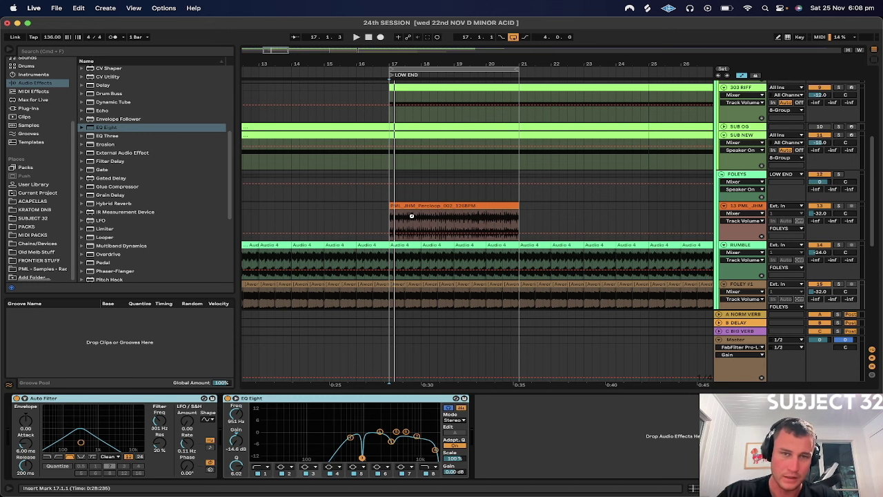
pyautogui.moveTo(278, 399); pyautogui.dragTo(413, 219)
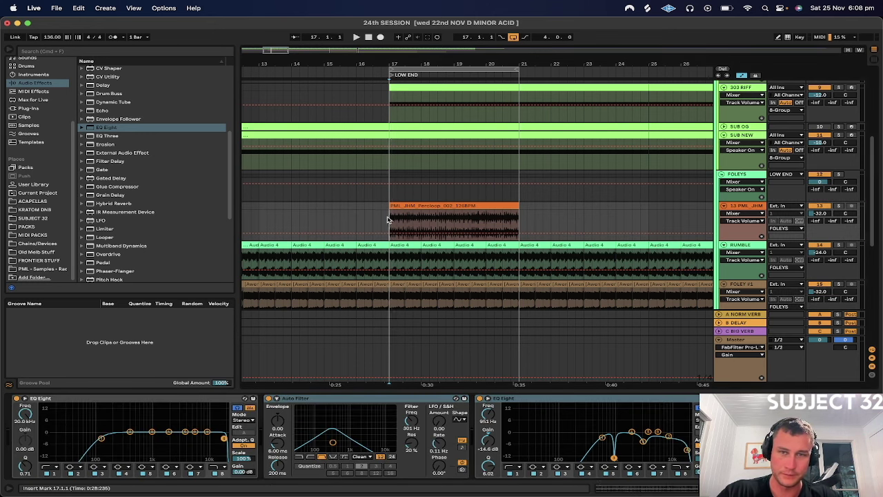
# - Solo the percussion loop and FOLEY #1 during playback and set the loop's Auto Filter frequency to 450 Hz
pyautogui.press('space')
pyautogui.click(839, 206)
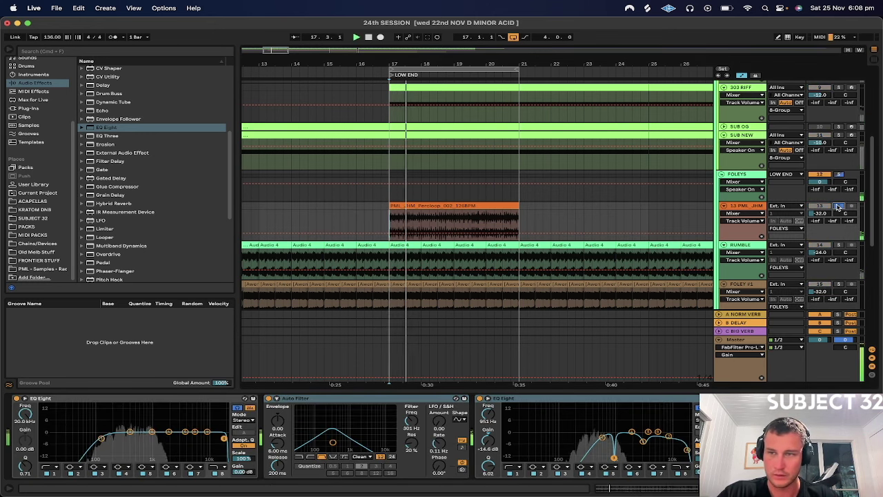
pyautogui.keyDown('super'); pyautogui.click(838, 284); pyautogui.keyUp('super')
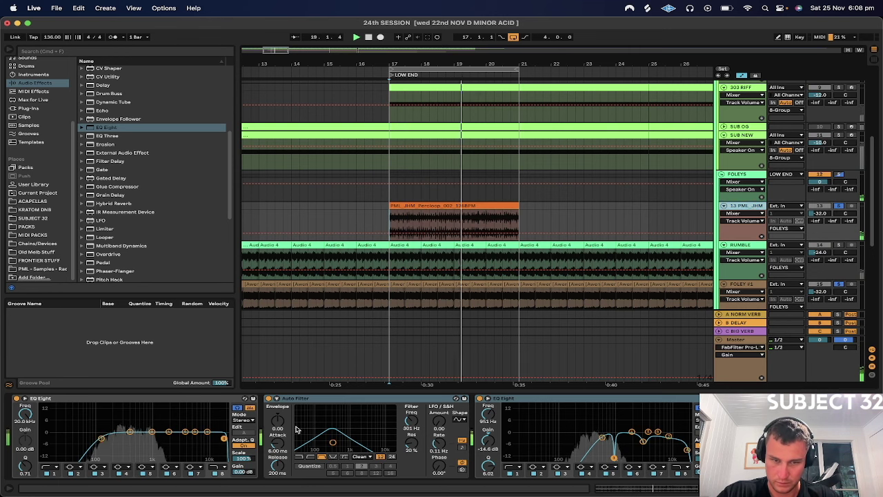
pyautogui.moveTo(412, 421); pyautogui.dragTo(412, 412)
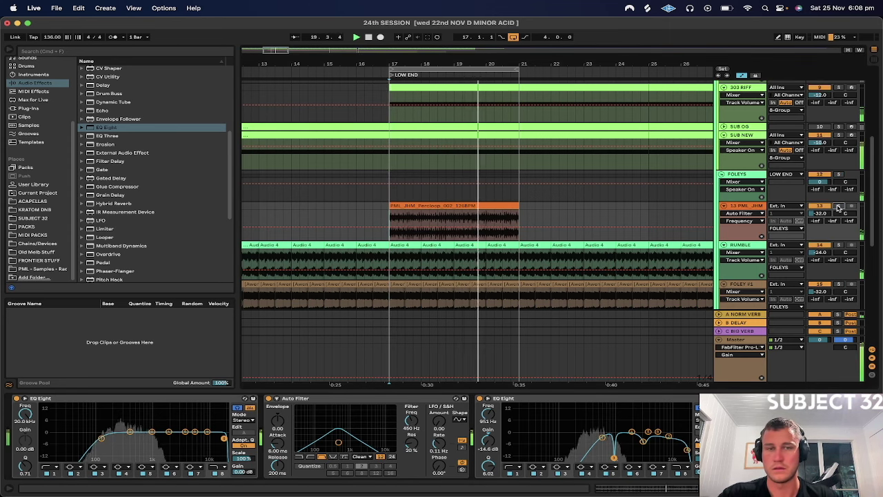
# - Solo the LOW END group during playback and compare its sound by toggling its Auto Filter
pyautogui.scroll(5, 839, 207)
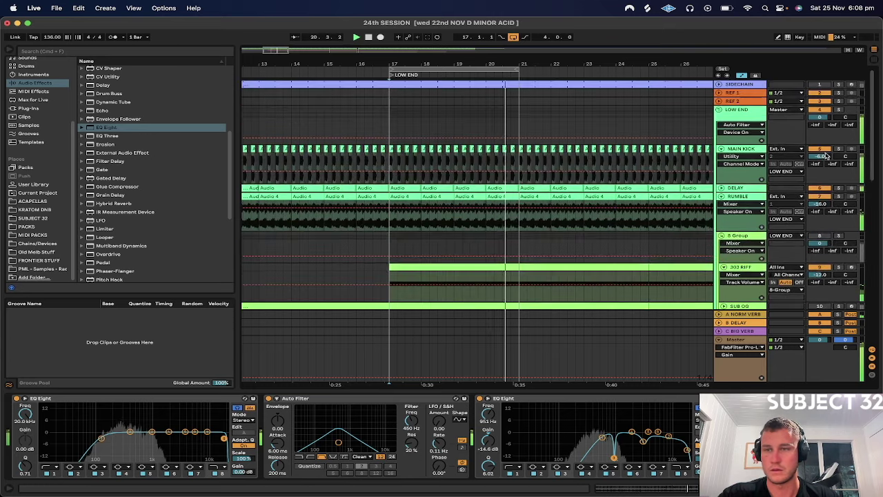
pyautogui.click(838, 109)
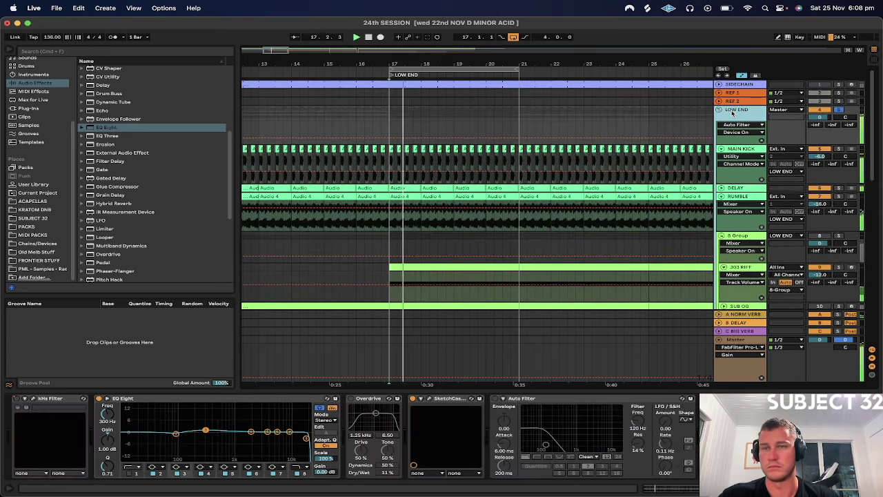
pyautogui.click(494, 399)
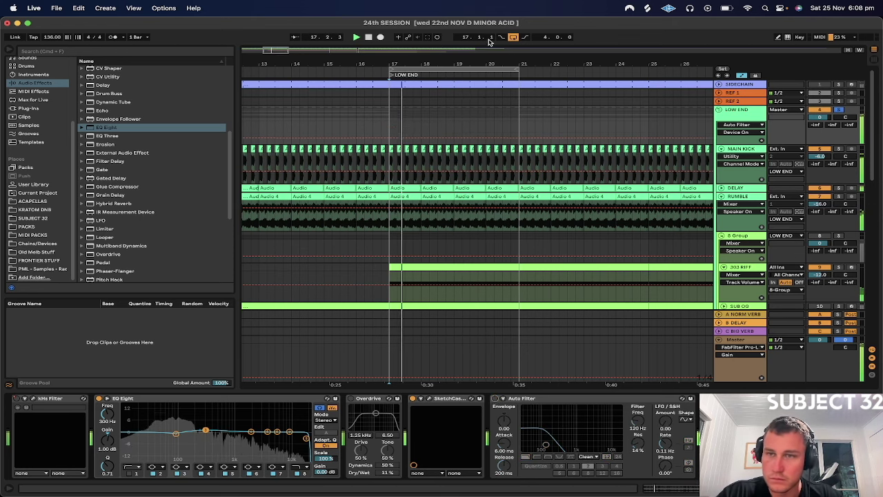
# - Stop playback and try to create crossfades on the clip edges of the low-end RUMBLE track, from bar 1 to 129
pyautogui.doubleClick(508, 63)
pyautogui.press('space')
pyautogui.click(426, 204)
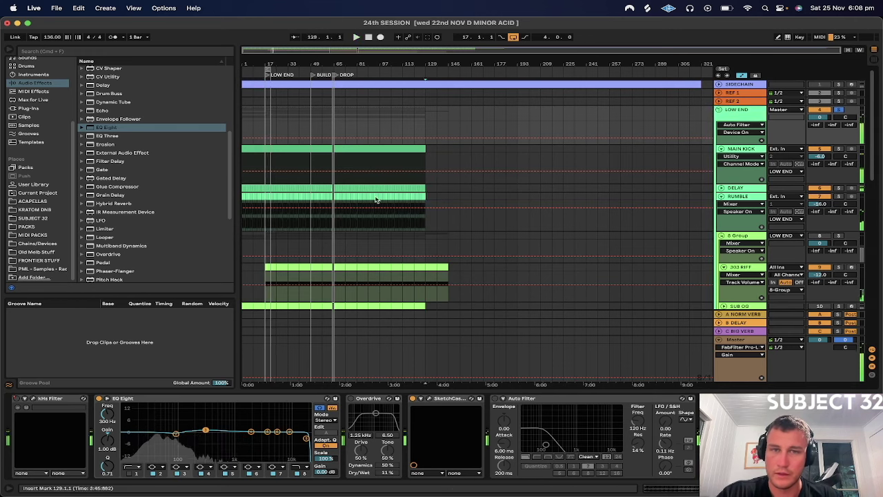
pyautogui.click(376, 199)
pyautogui.rightClick(279, 198)
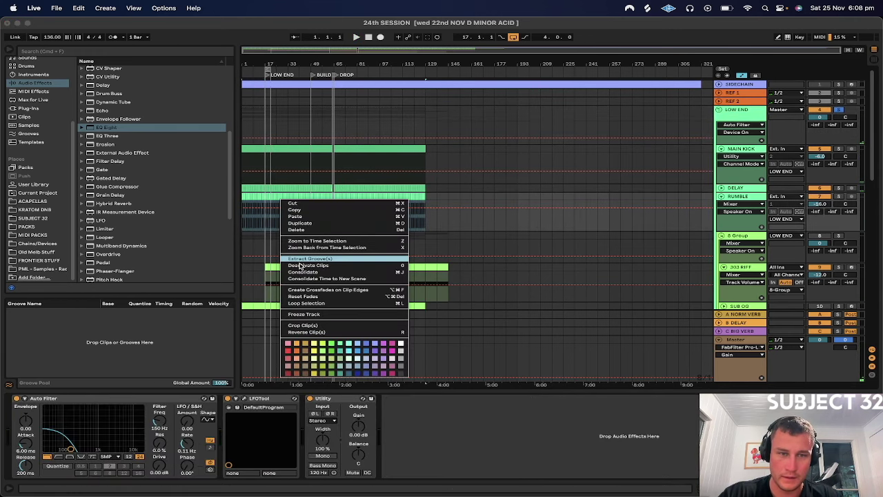
pyautogui.click(306, 289)
# - Inspect the RUMBLE clip join at bar 21 and undo the crossfades
pyautogui.moveTo(269, 64); pyautogui.dragTo(270, 172)
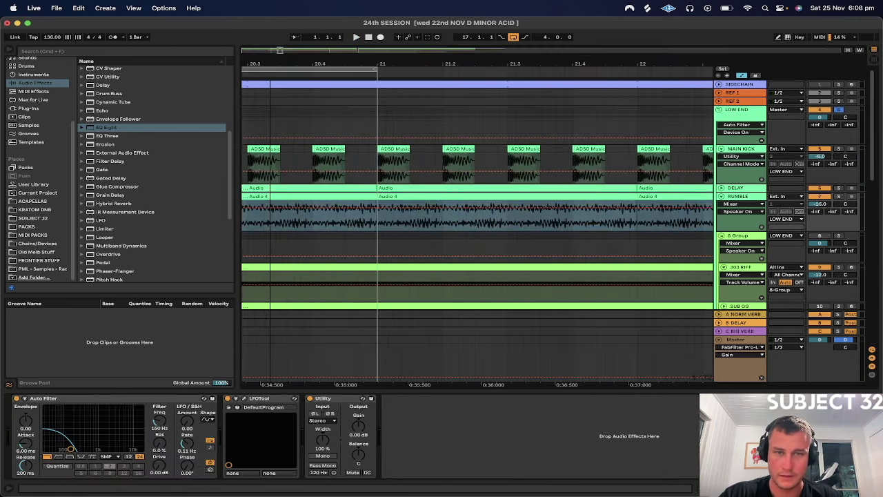
pyautogui.moveTo(376, 66); pyautogui.dragTo(381, 64)
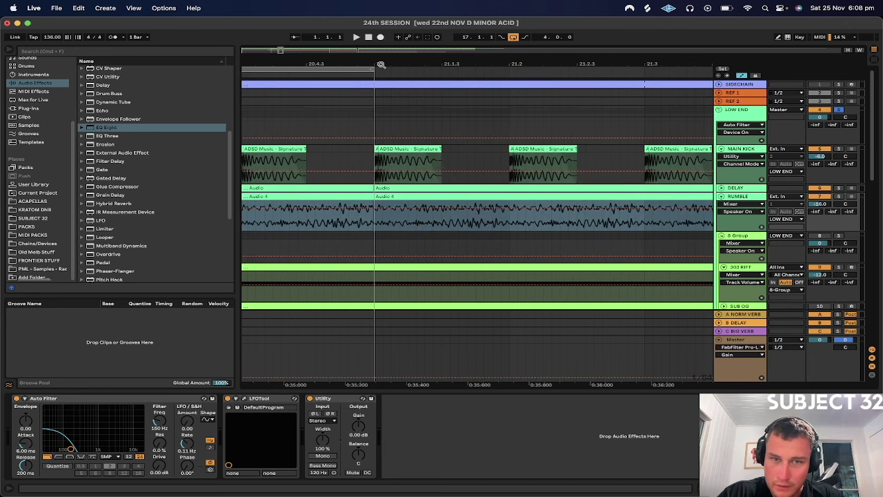
pyautogui.scroll(3, 380, 64)
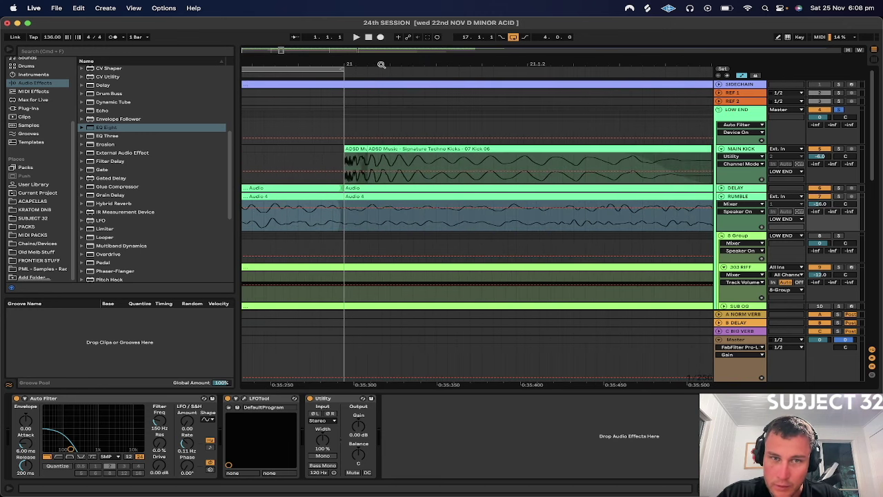
pyautogui.click(372, 114)
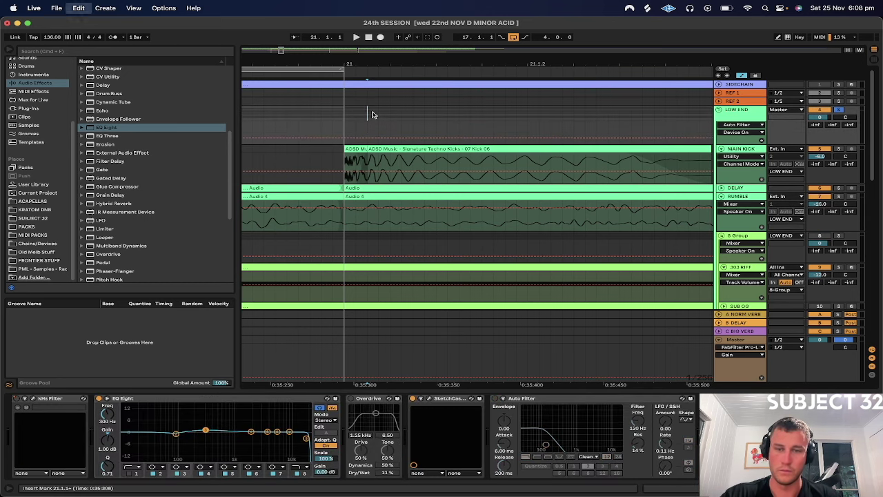
pyautogui.press('super+z')
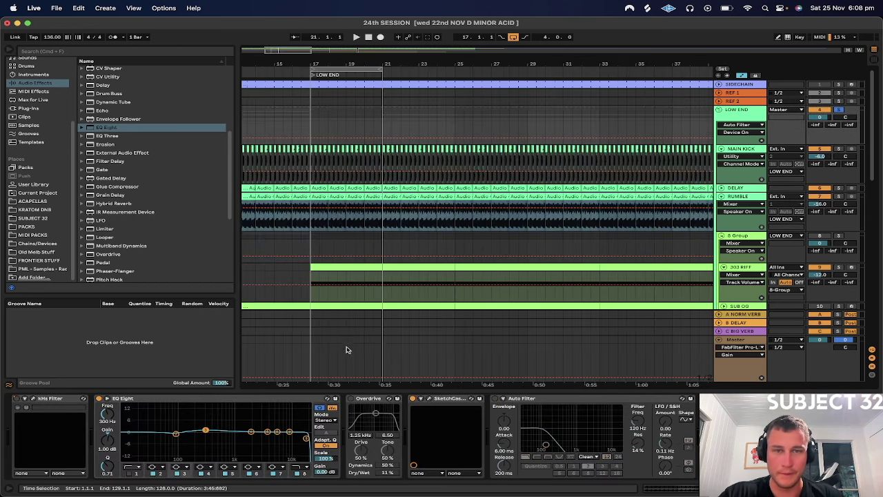
# - Play from bar 17 and audition the percussion loop and the 303 RIFF track soloed
pyautogui.click(306, 230)
pyautogui.scroll(-6, 681, 219)
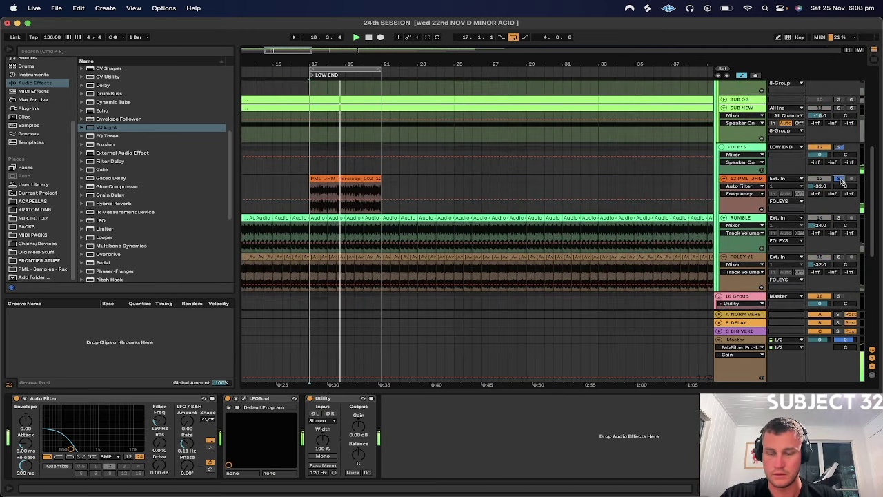
pyautogui.scroll(2, 824, 193)
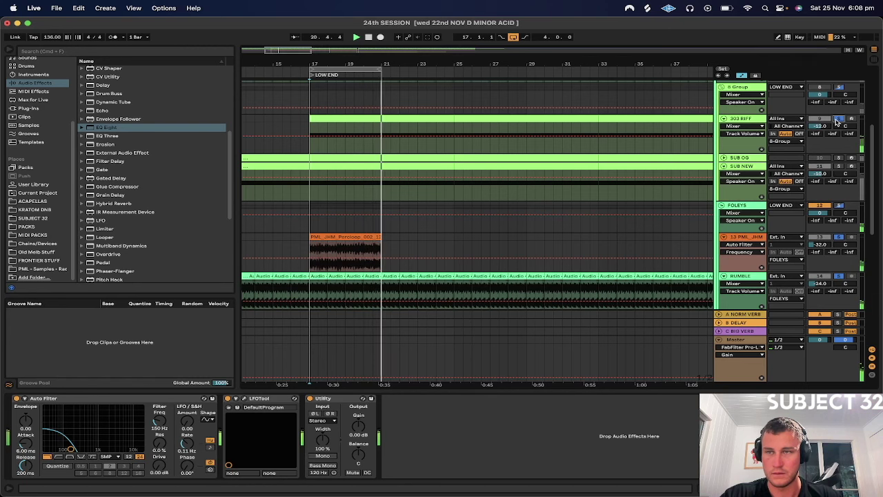
# - Replay the soloed low-end section from bar 17 and stop playback
pyautogui.scroll(1, 836, 178)
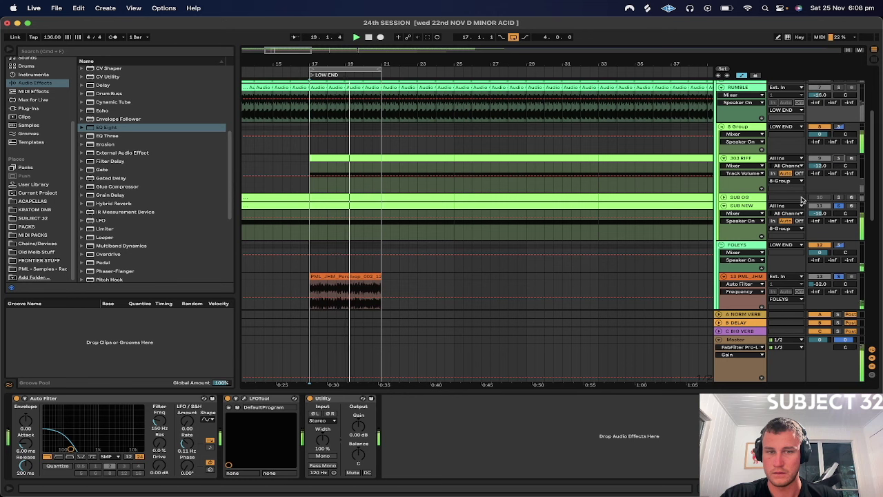
pyautogui.press('space')
pyautogui.press('space')
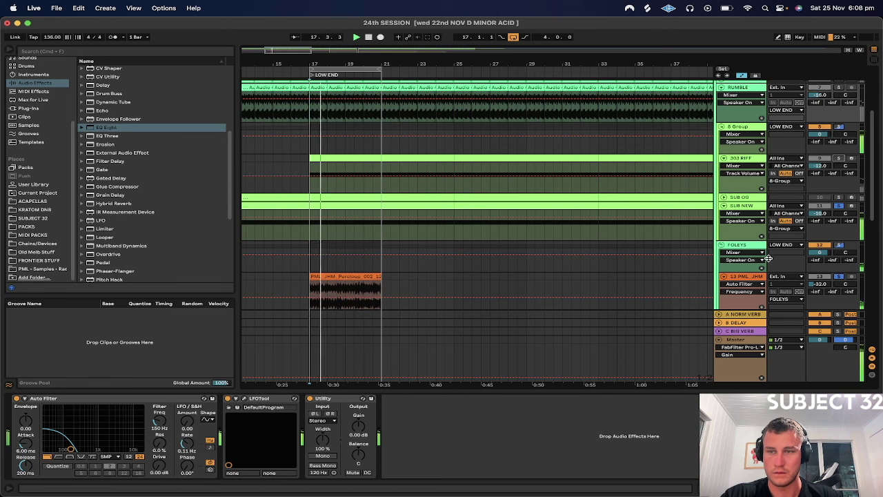
pyautogui.press('space')
# - Extract the groove from the PML_JHM percussion loop clip at bar 17
pyautogui.click(356, 287)
pyautogui.scroll(-3, 348, 273)
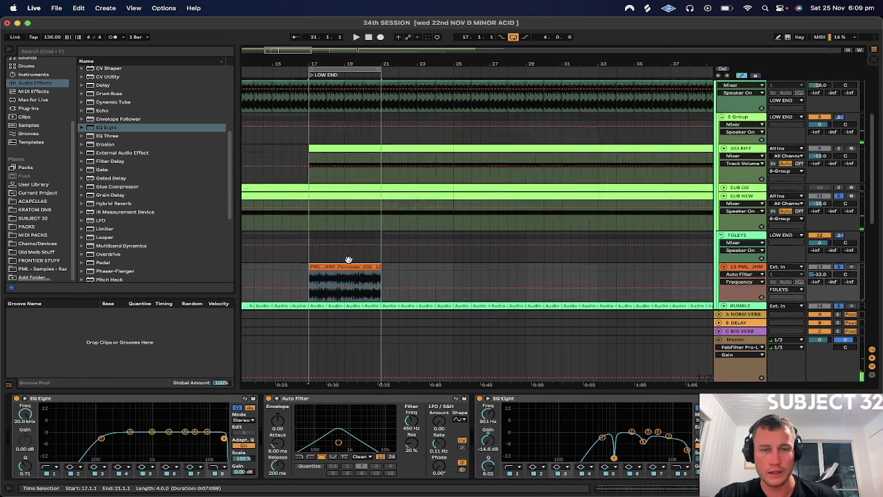
pyautogui.rightClick(344, 167)
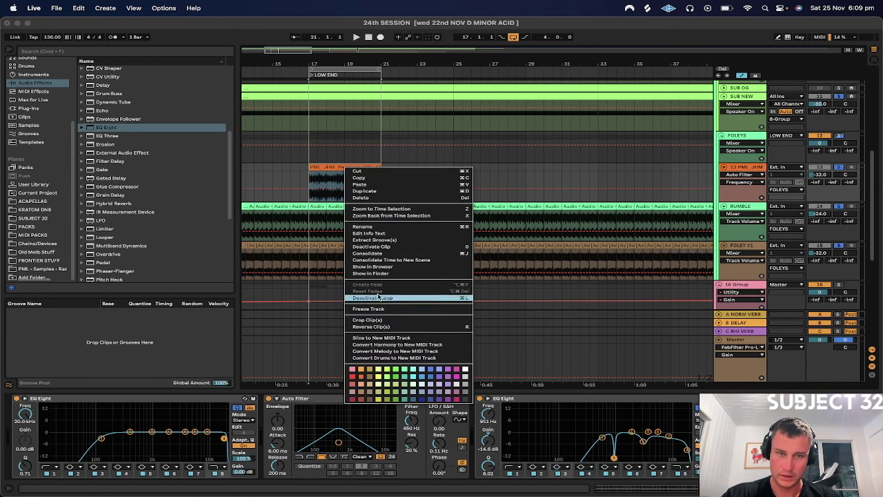
pyautogui.click(375, 239)
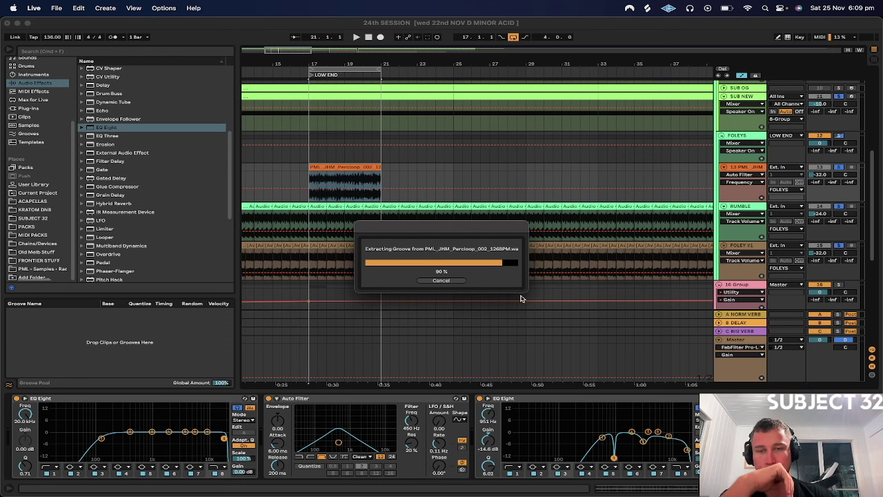
# - Delete the surplus 303 RIFF clips that extend beyond bar 129
pyautogui.moveTo(538, 60); pyautogui.dragTo(283, 62)
pyautogui.scroll(5, 414, 193)
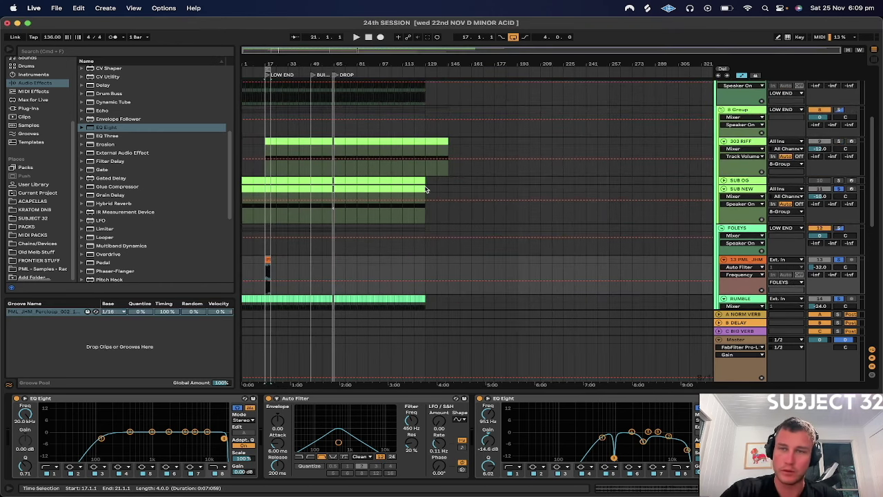
pyautogui.click(432, 143)
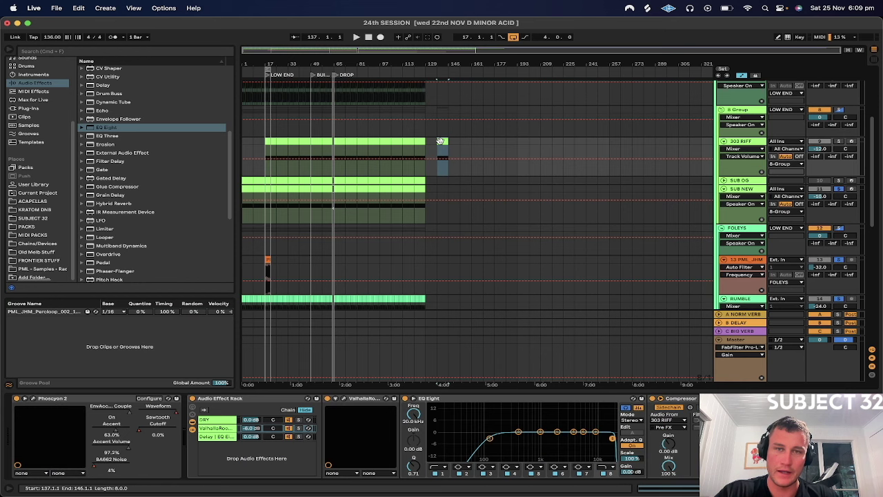
# - Assign the extracted PML_JHM percussion groove to all 303 RIFF, SUB OG and SUB NEW clips from bar 1 to 129
pyautogui.moveTo(433, 143); pyautogui.dragTo(243, 215)
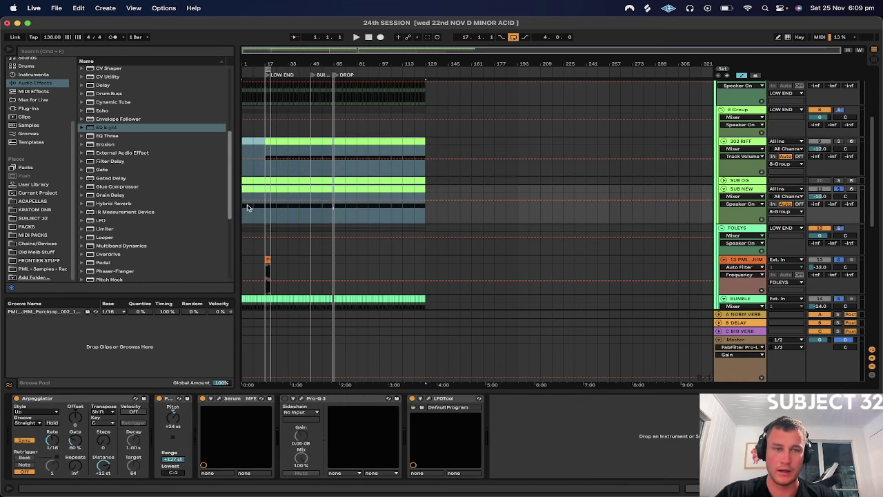
pyautogui.hotkey('shift', 'Tab')
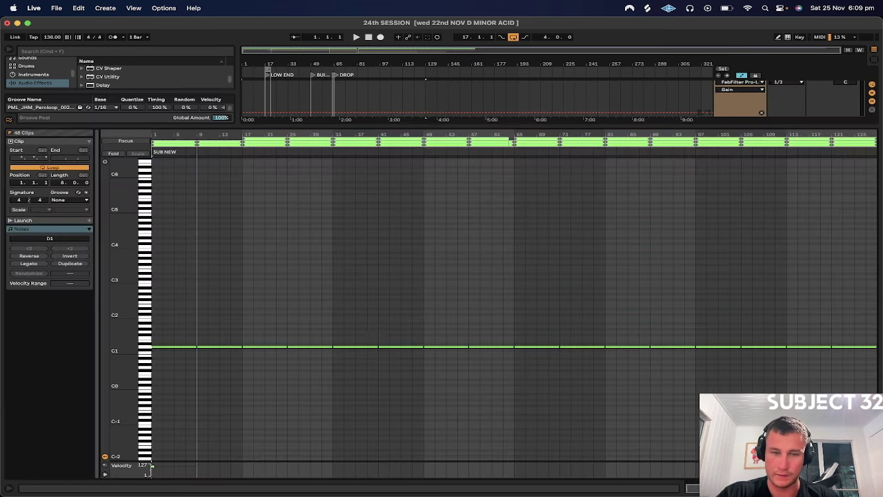
pyautogui.click(62, 200)
pyautogui.click(76, 213)
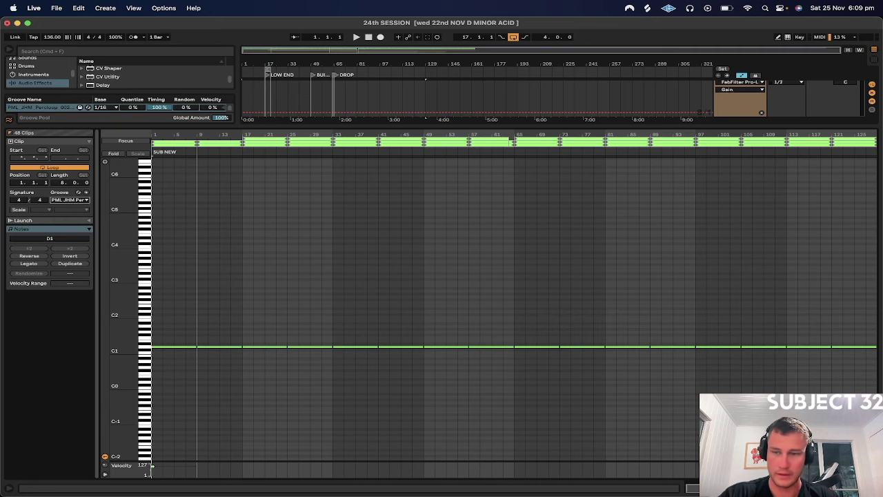
pyautogui.hotkey('shift', 'Tab')
# - Play from bar 17 and listen to the low-end tracks with the groove applied
pyautogui.click(265, 218)
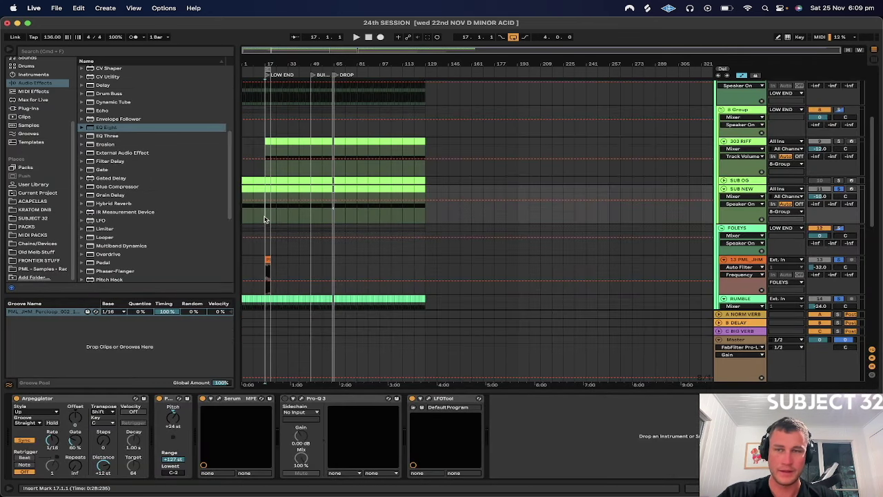
pyautogui.press('space')
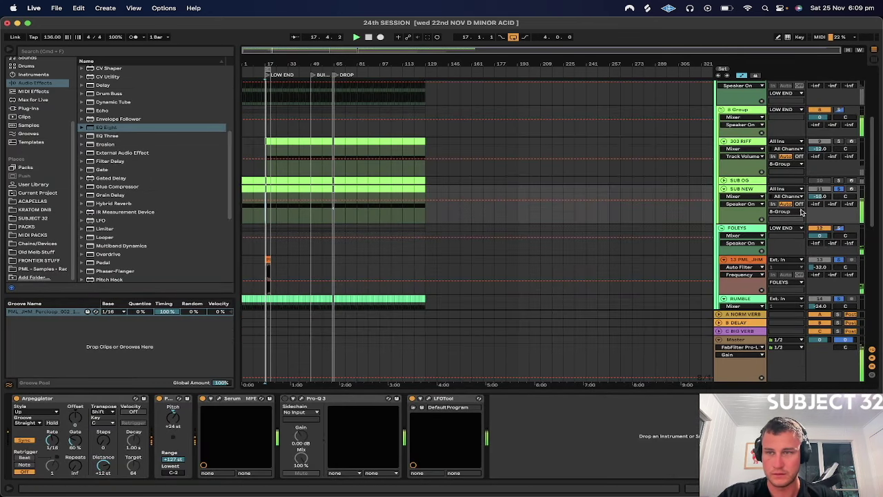
pyautogui.scroll(4, 802, 212)
pyautogui.scroll(2, 802, 213)
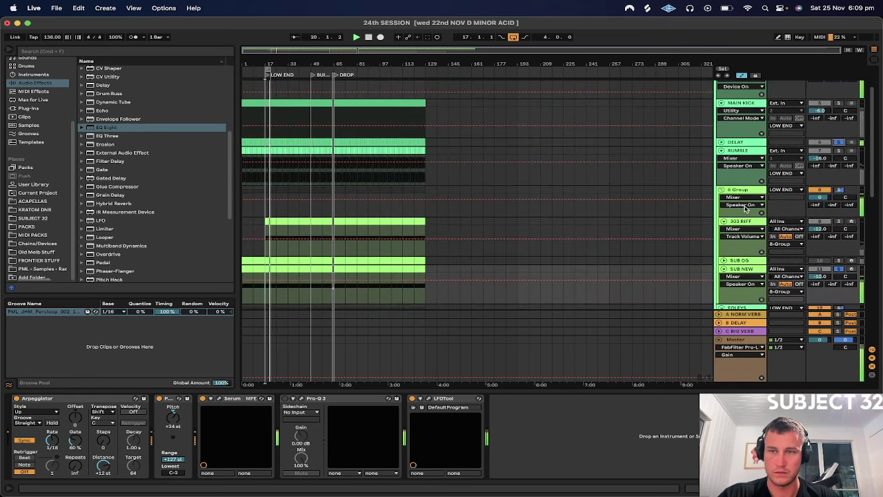
pyautogui.scroll(-2, 612, 273)
pyautogui.scroll(-1, 612, 273)
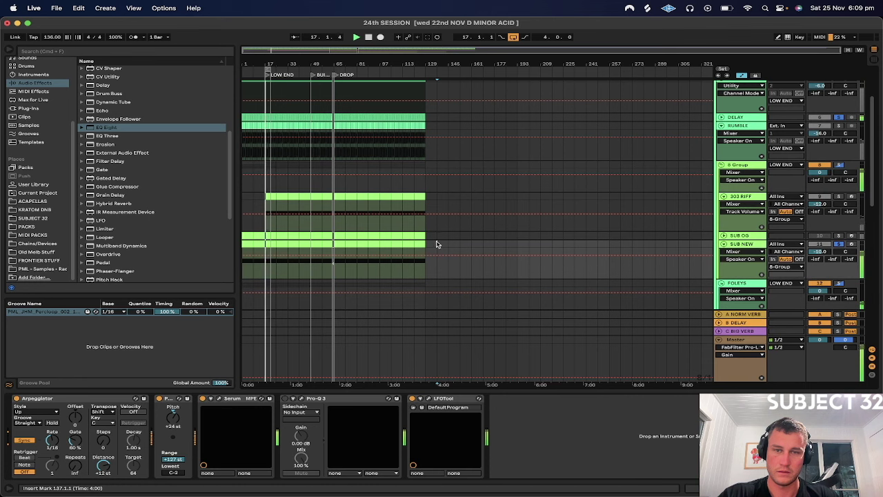
# - Select the SUB NEW clips from bar 1 onward and set their groove to None for comparison
pyautogui.moveTo(436, 243); pyautogui.dragTo(98, 251)
pyautogui.hotkey('shift', 'Tab')
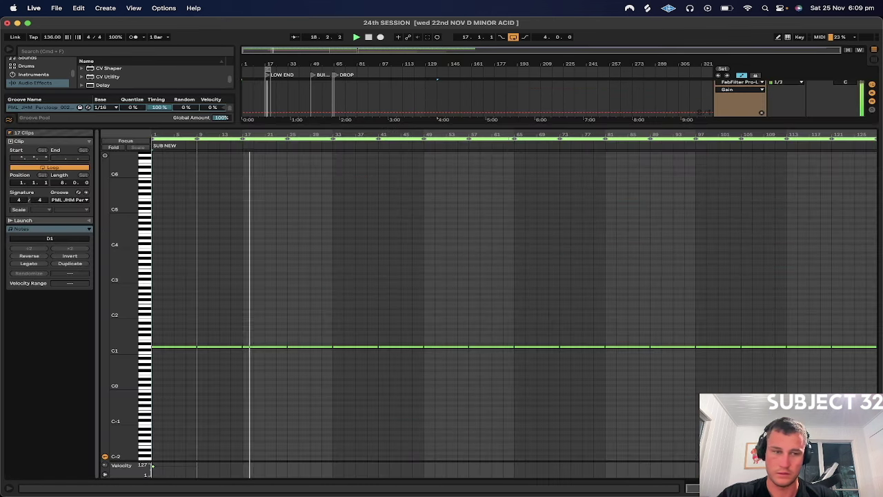
pyautogui.click(69, 200)
pyautogui.click(69, 208)
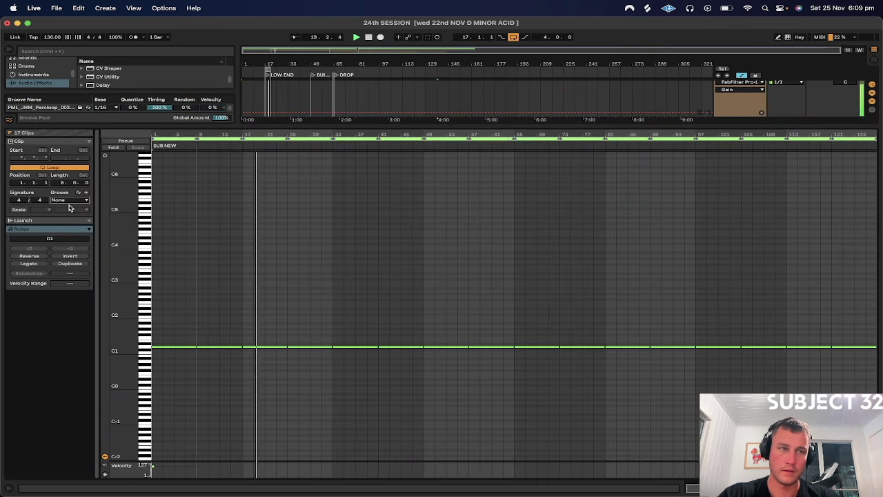
# - Set the extracted groove's Timing to 36% and reassign the groove to the SUB NEW clips
pyautogui.click(155, 107)
pyautogui.moveTo(156, 107); pyautogui.dragTo(156, 149)
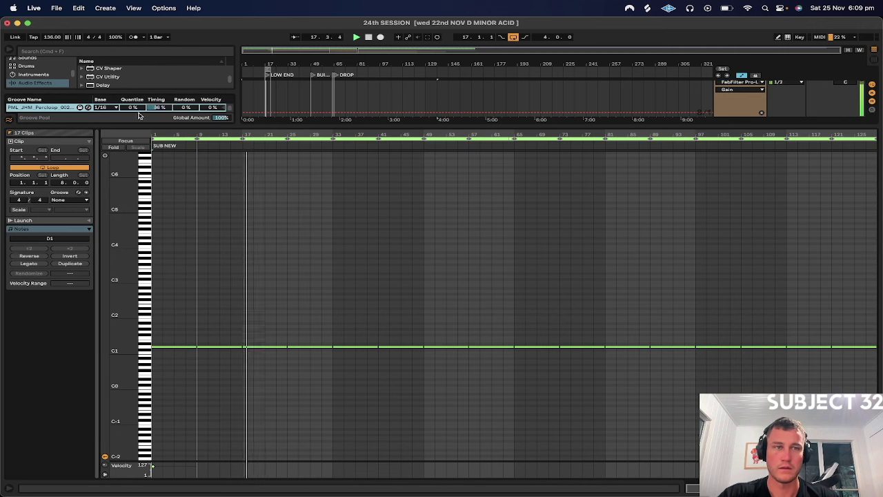
pyautogui.click(67, 200)
pyautogui.click(75, 215)
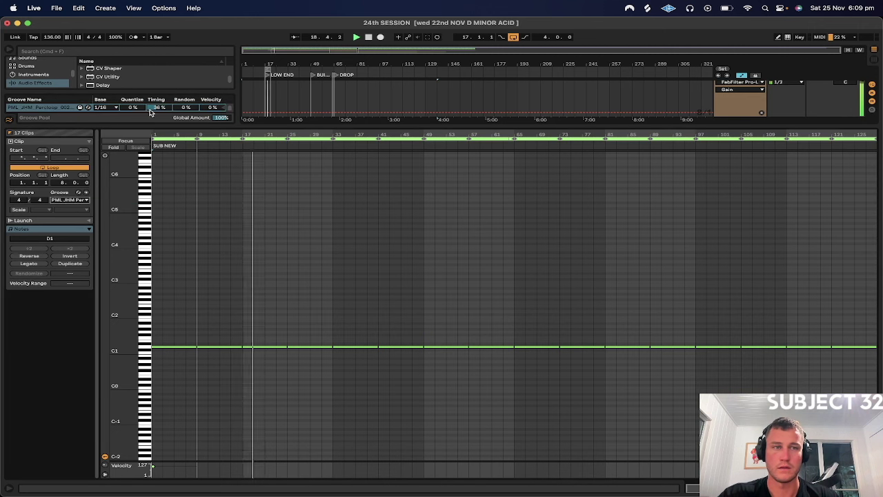
# - Set the groove's Timing to 30% and try 4% Random before returning Random to 0%
pyautogui.moveTo(159, 107); pyautogui.dragTo(159, 118)
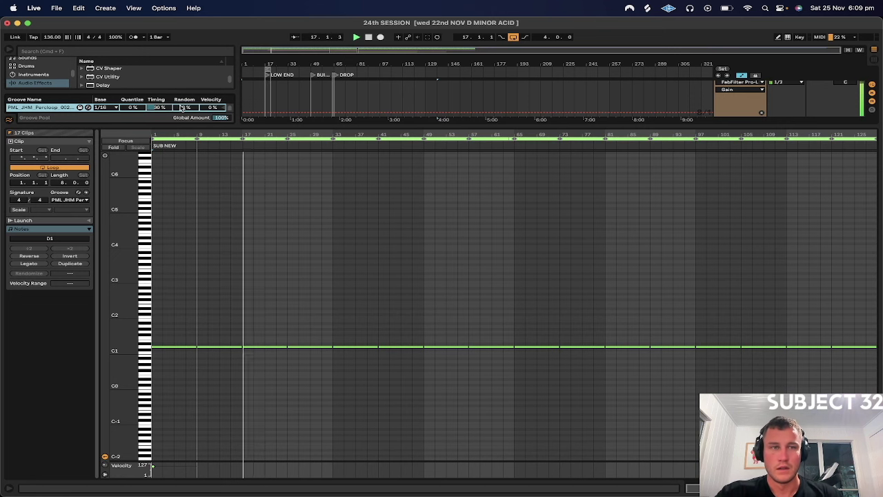
pyautogui.moveTo(183, 107); pyautogui.dragTo(184, 97)
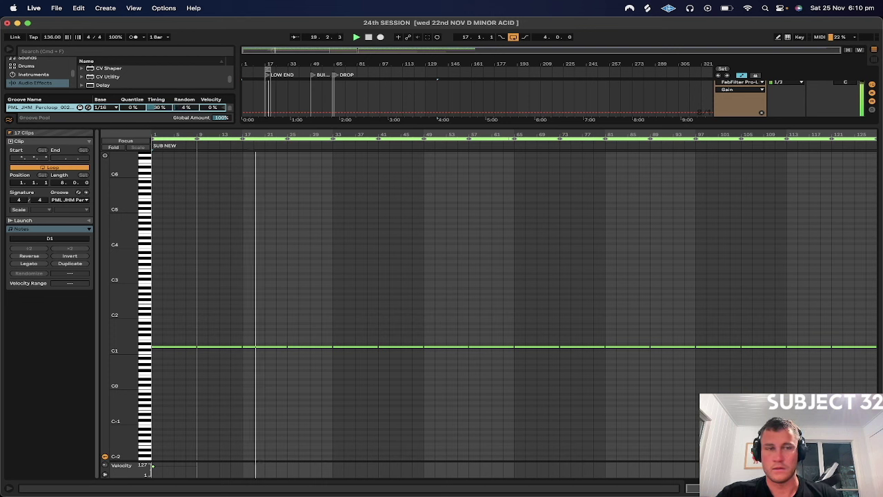
pyautogui.moveTo(129, 107); pyautogui.dragTo(129, 140)
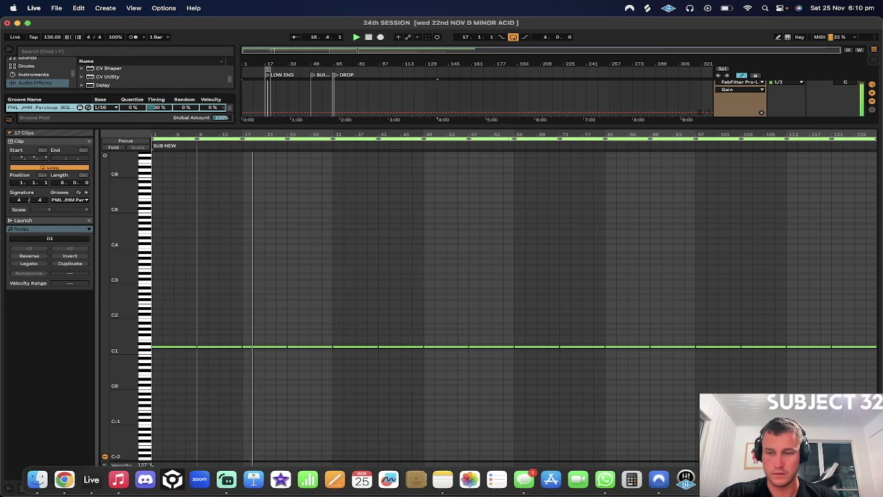
# - Return to the arrangement's track view and mute the FOLEYS group
pyautogui.click(818, 489)
pyautogui.scroll(2, 579, 242)
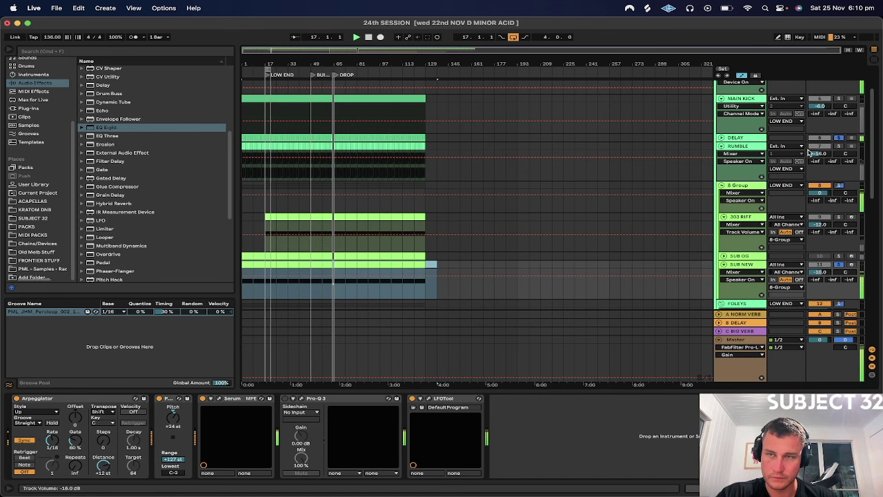
pyautogui.scroll(2, 808, 148)
pyautogui.scroll(-10, 809, 148)
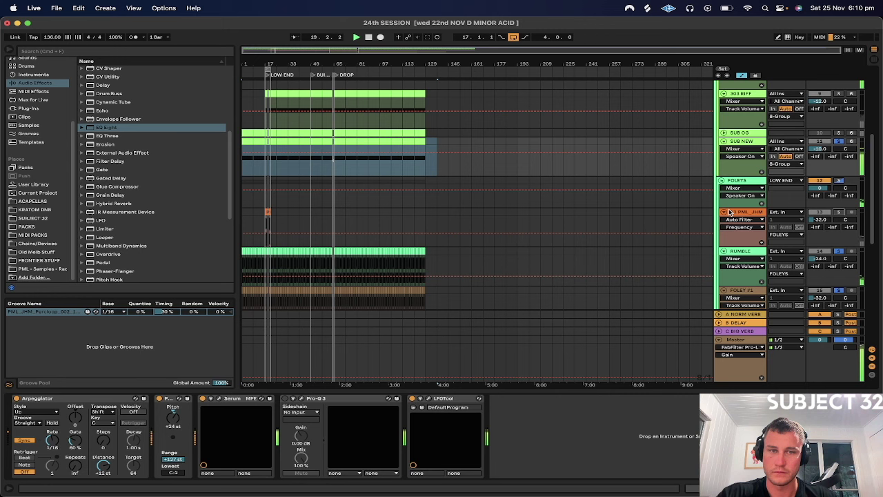
pyautogui.click(840, 181)
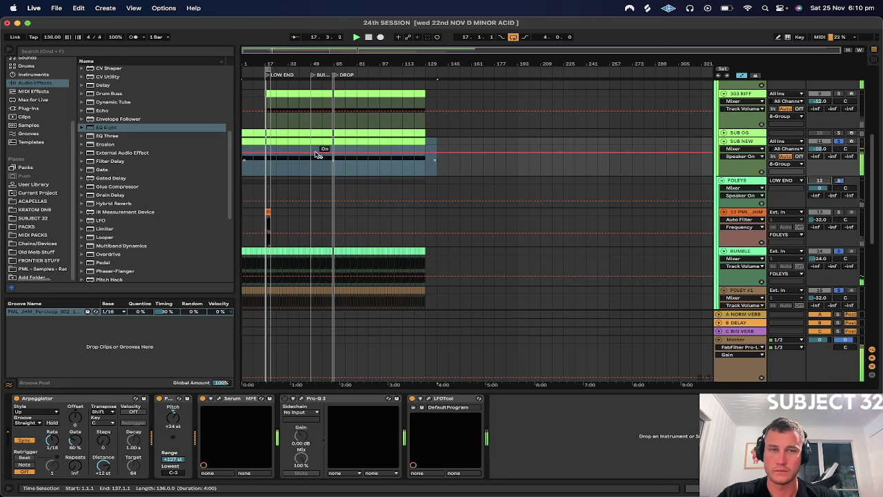
# - Try the SUB NEW volume at 0 dB, restore it to -10 dB, and unfold the DELAY track
pyautogui.scroll(3, 317, 155)
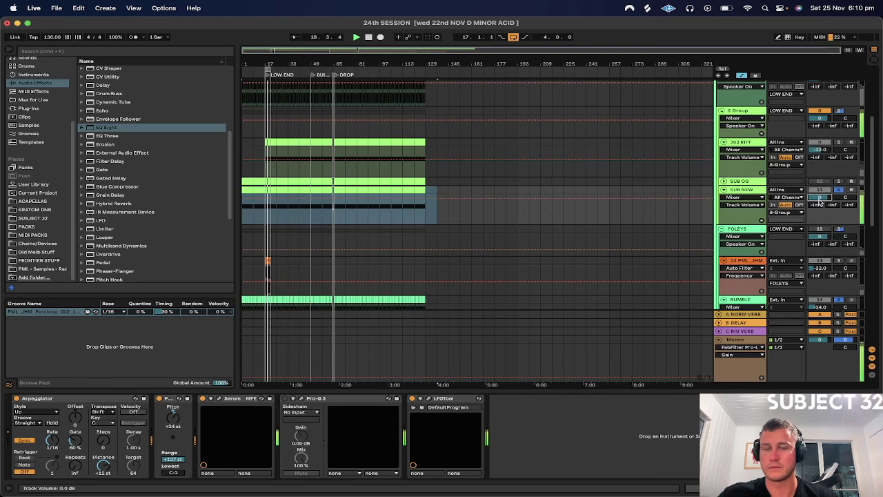
pyautogui.scroll(-5, 807, 176)
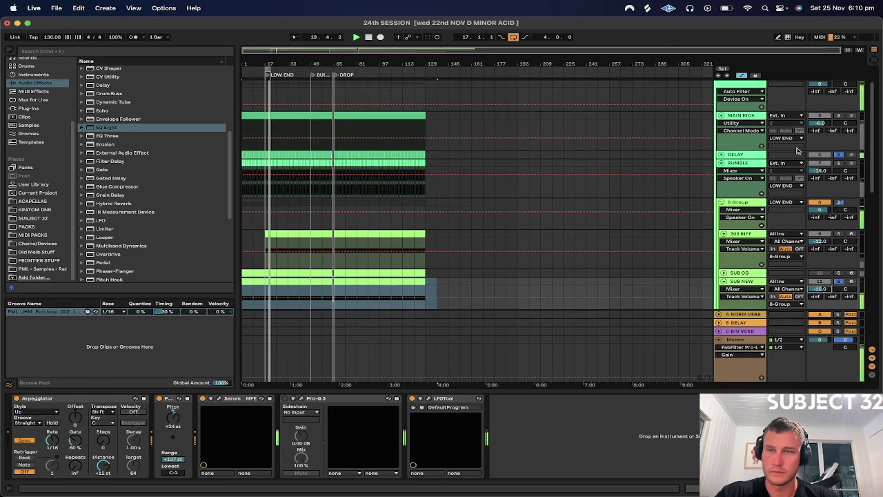
pyautogui.click(722, 156)
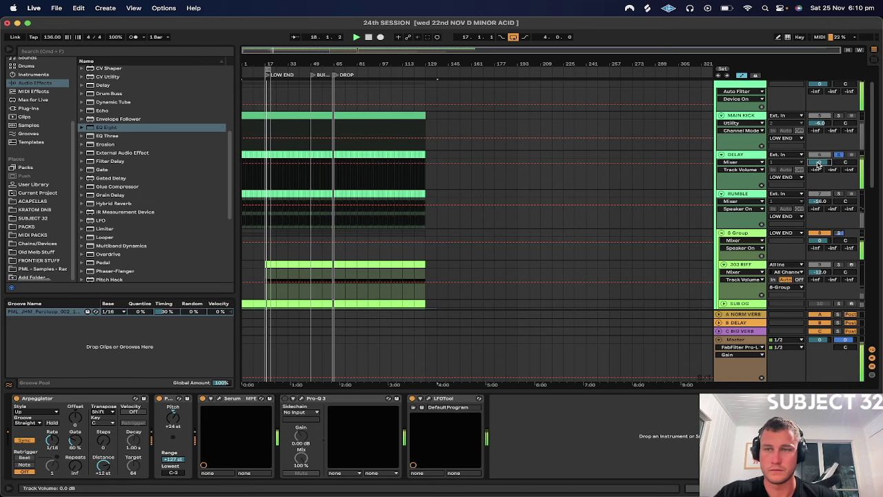
pyautogui.scroll(-4, 623, 194)
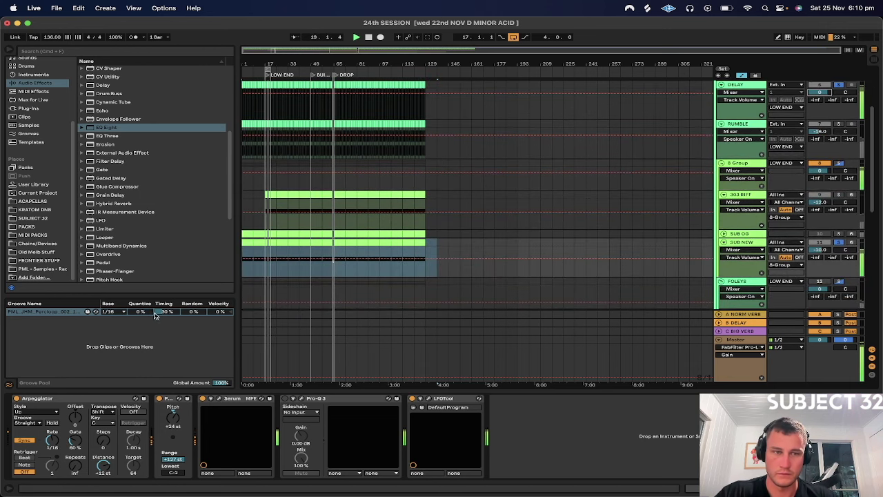
# - Audition the extracted groove's Timing from 100% downward during playback and settle on 20%
pyautogui.moveTo(165, 313); pyautogui.dragTo(164, 272)
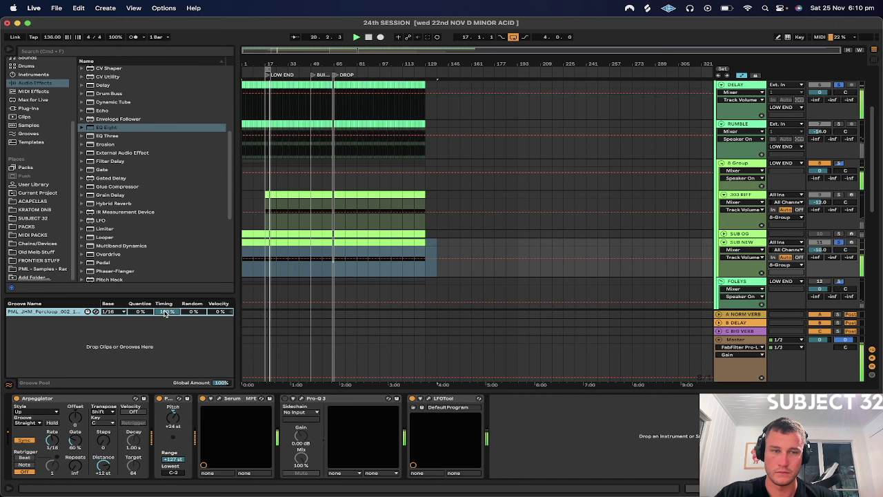
pyautogui.moveTo(165, 313); pyautogui.dragTo(166, 344)
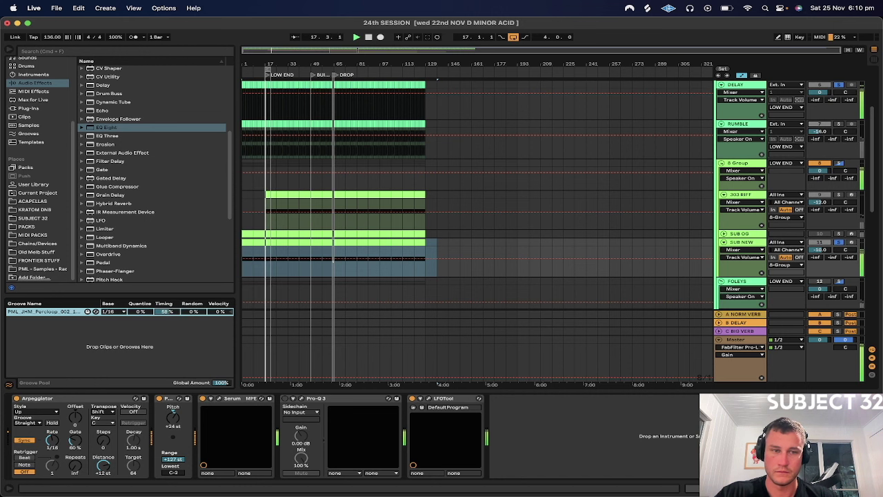
pyautogui.moveTo(165, 312); pyautogui.dragTo(164, 306)
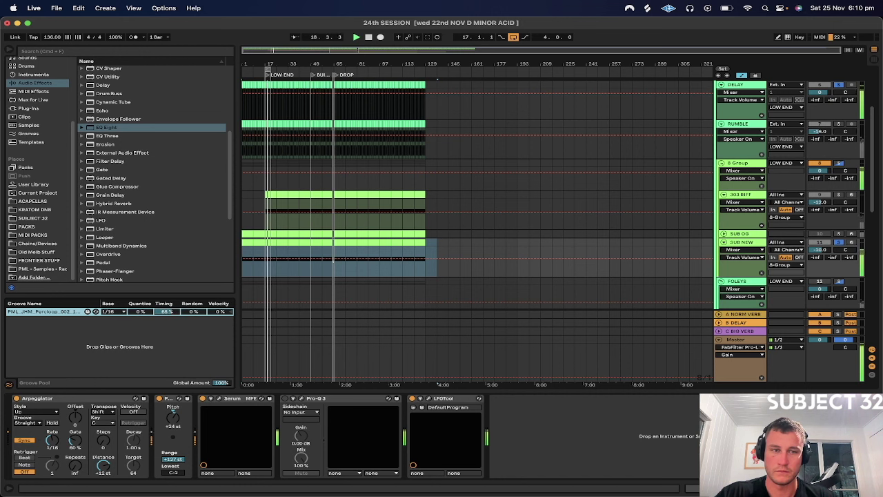
pyautogui.moveTo(166, 311); pyautogui.dragTo(166, 324)
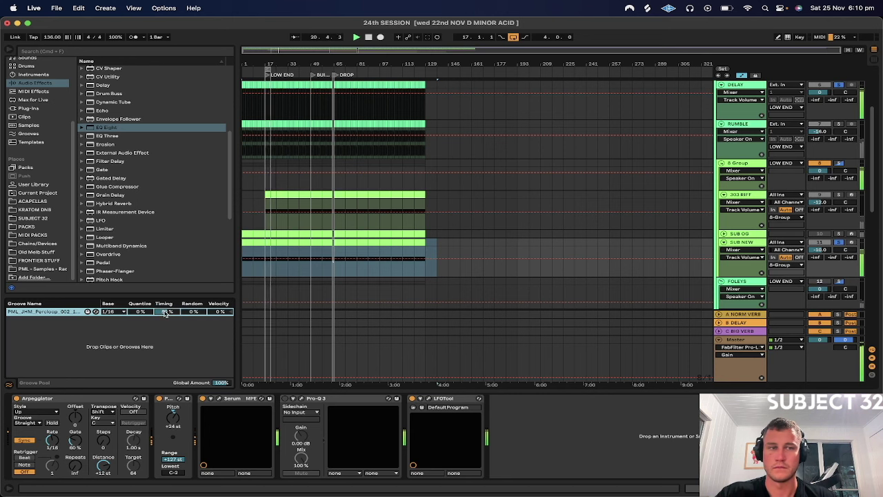
pyautogui.moveTo(166, 314)
pyautogui.mouseDown()
pyautogui.moveTo(166, 322)
pyautogui.moveTo(166, 312)
pyautogui.mouseUp()
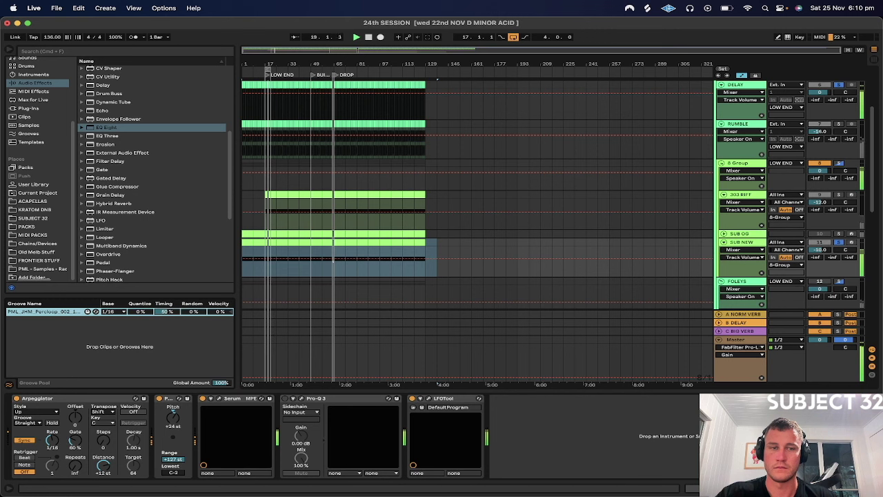
pyautogui.moveTo(166, 312); pyautogui.dragTo(165, 326)
# - Select the 303 RIFF clips from bar 17 to 129
pyautogui.click(297, 195)
pyautogui.keyDown('shift'); pyautogui.click(380, 194); pyautogui.keyUp('shift')
# - Solo the LOW END group and switch on its Auto Filter
pyautogui.scroll(5, 552, 173)
pyautogui.click(839, 109)
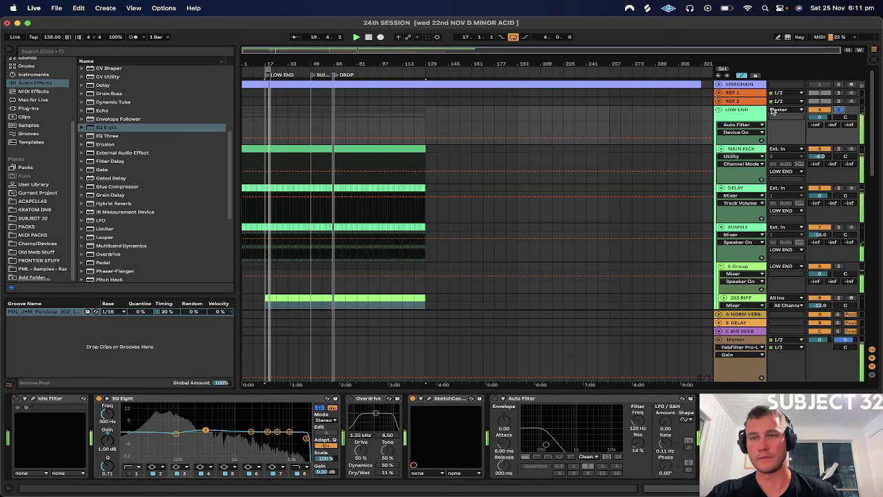
pyautogui.click(742, 116)
pyautogui.click(495, 399)
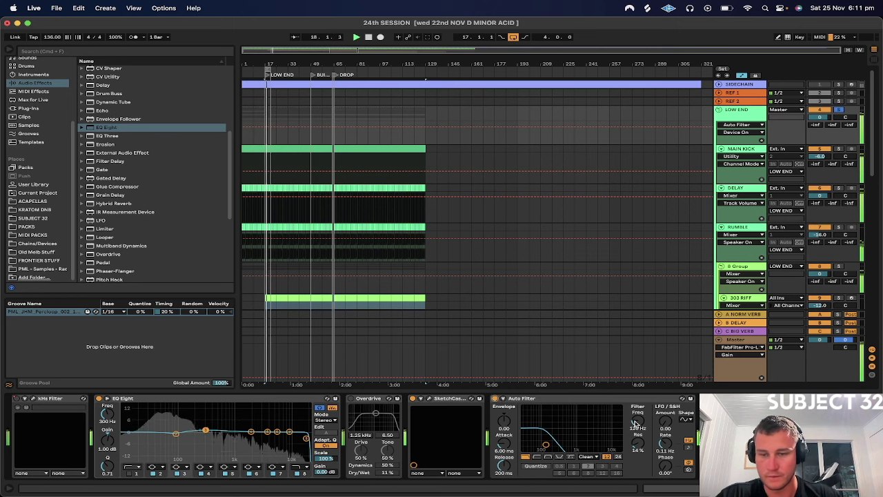
# - Set the LOW END group's Auto Filter frequency to 92 Hz, and compare its Overdrive on and off before deleting it
pyautogui.moveTo(637, 422); pyautogui.dragTo(636, 427)
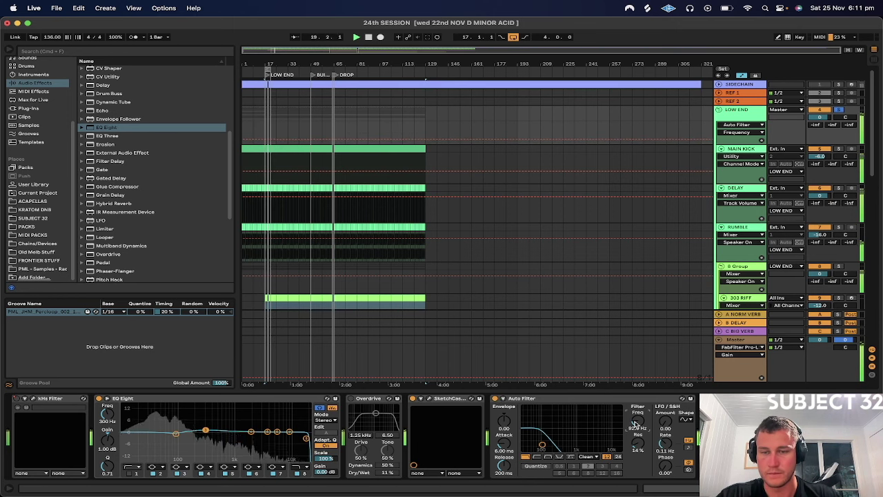
pyautogui.click(350, 398)
pyautogui.click(387, 472)
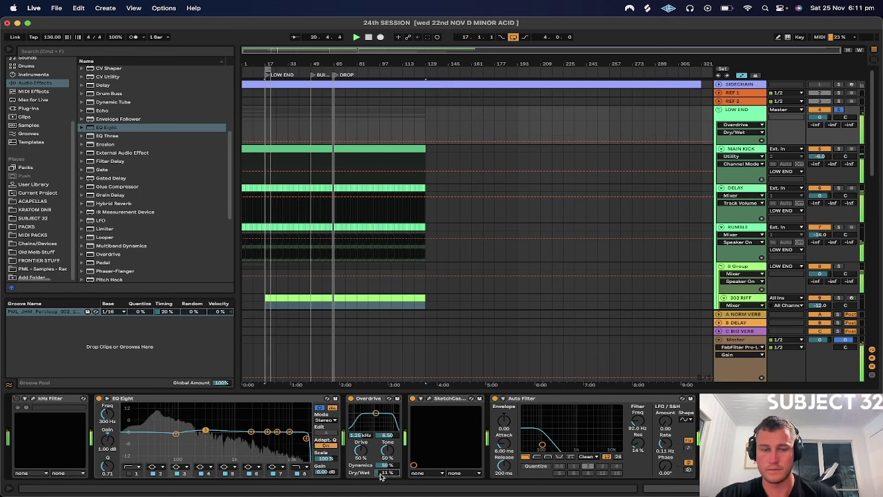
pyautogui.click(351, 402)
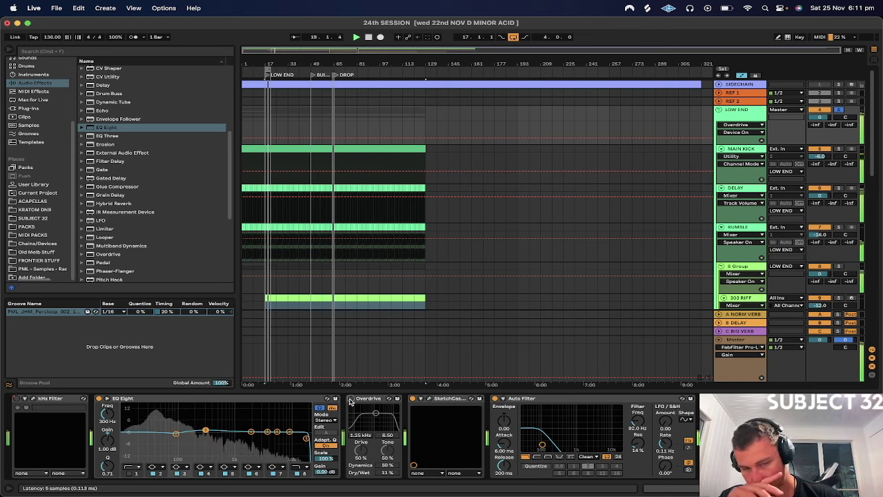
pyautogui.click(370, 403)
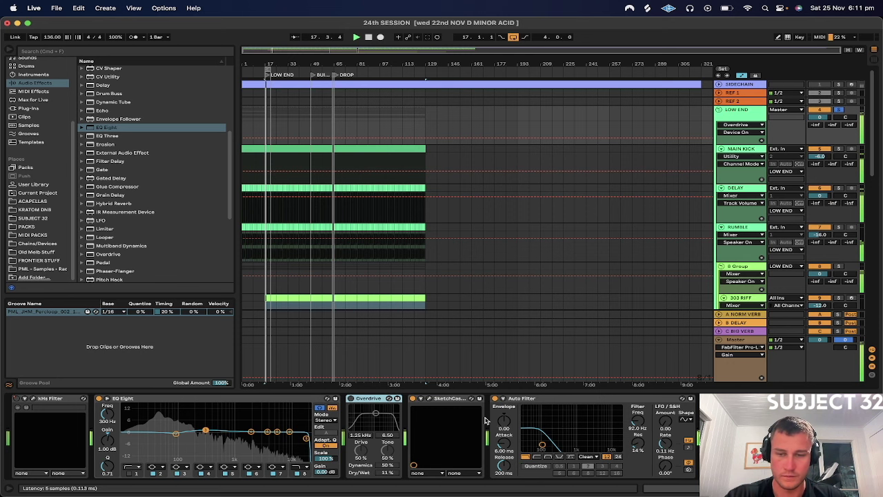
pyautogui.press('Delete')
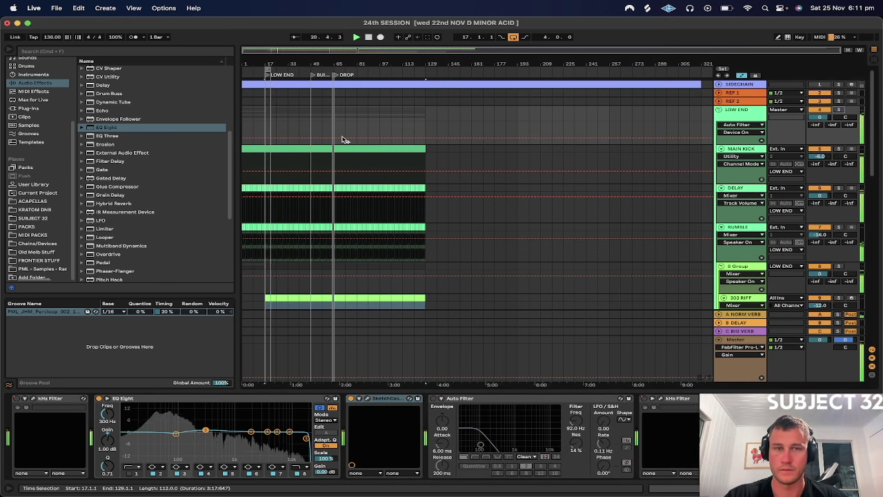
# - Solo the FOLEYS group and raise its percussion loop's volume to -30 dB during looped playback from bar 17
pyautogui.moveTo(267, 62); pyautogui.dragTo(314, 61)
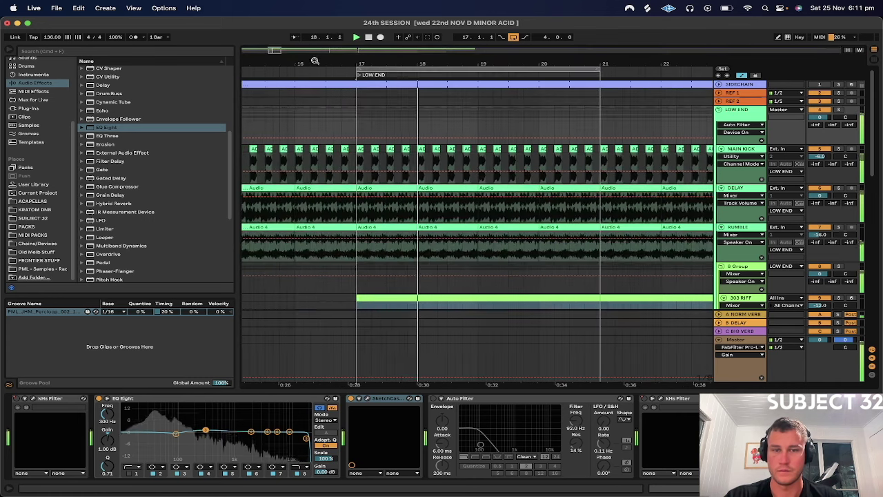
pyautogui.scroll(-10, 320, 245)
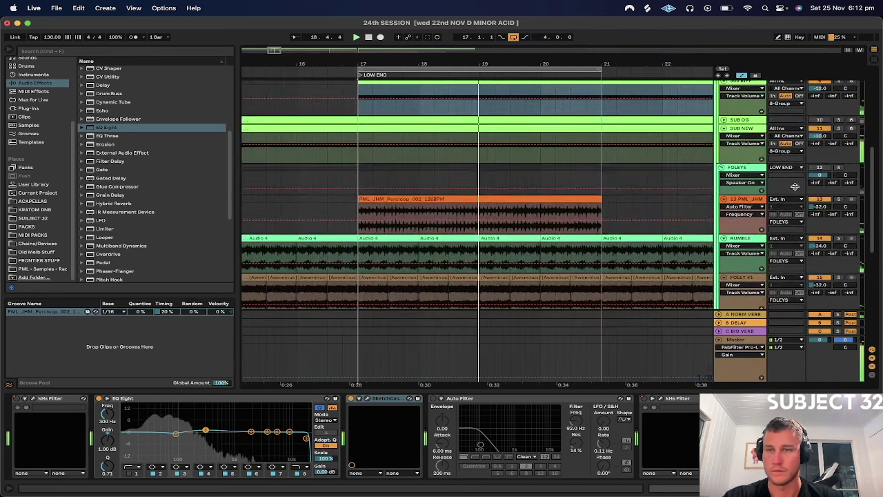
pyautogui.press('space')
pyautogui.click(820, 168)
pyautogui.click(838, 168)
pyautogui.press('space')
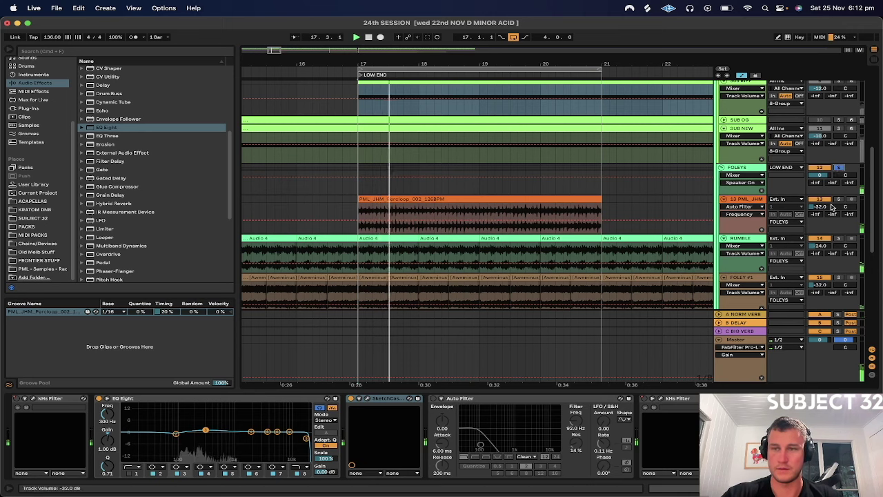
pyautogui.scroll(3, 825, 203)
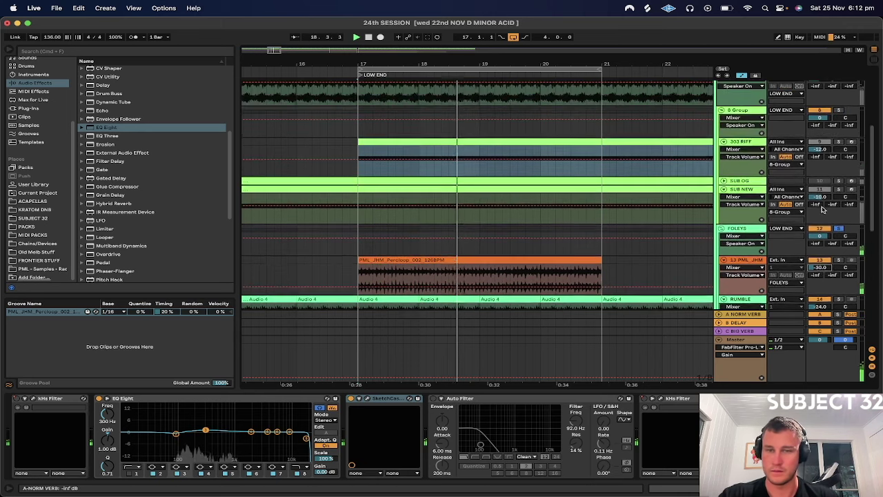
# - Audition SUB NEW soloed together with the FOLEYS group, and clear the solos to hear the full mix
pyautogui.keyDown('super'); pyautogui.click(838, 191); pyautogui.keyUp('super')
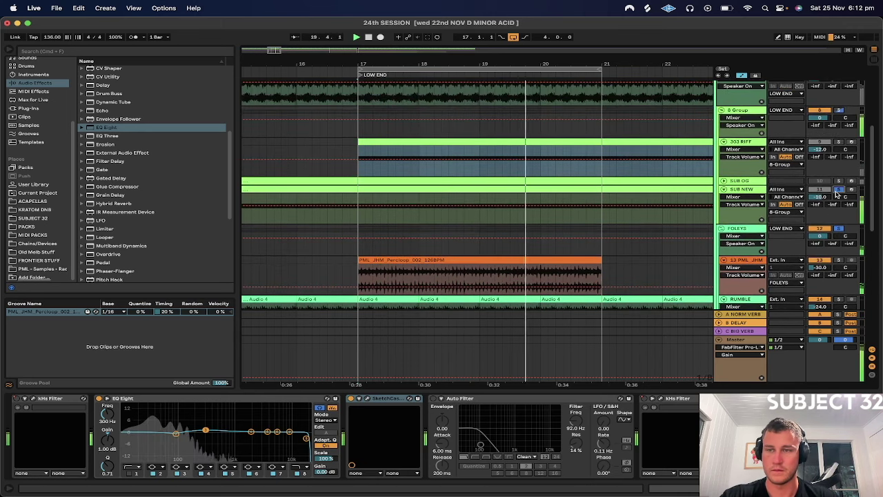
pyautogui.click(838, 190)
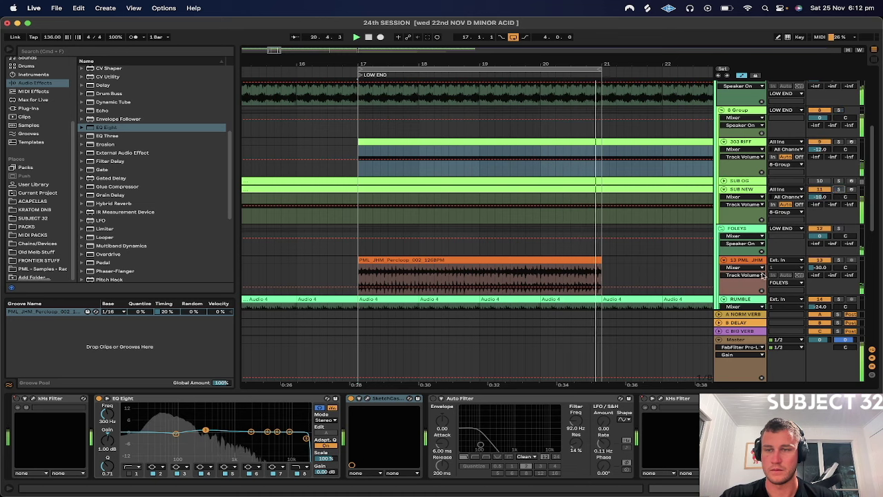
pyautogui.scroll(-3, 752, 232)
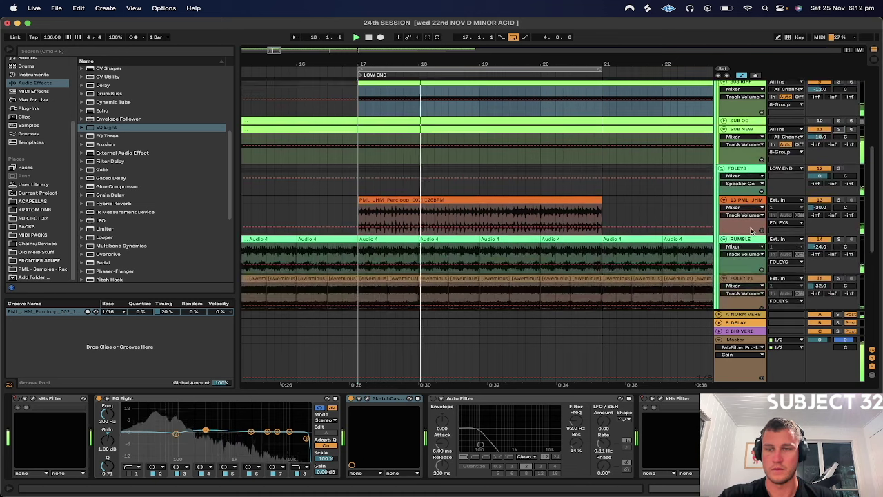
# - Show the Operator track's devices and switch off the arrangement loop so playback runs past bar 21
pyautogui.click(475, 317)
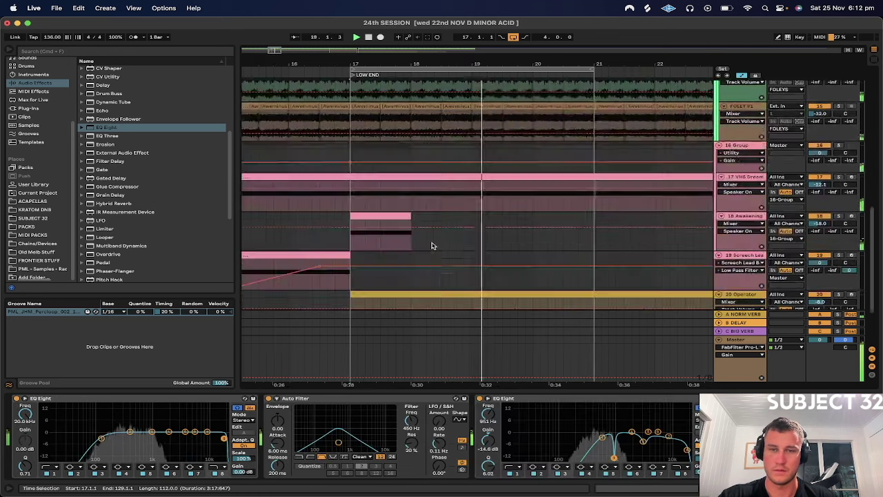
pyautogui.scroll(-10, 432, 245)
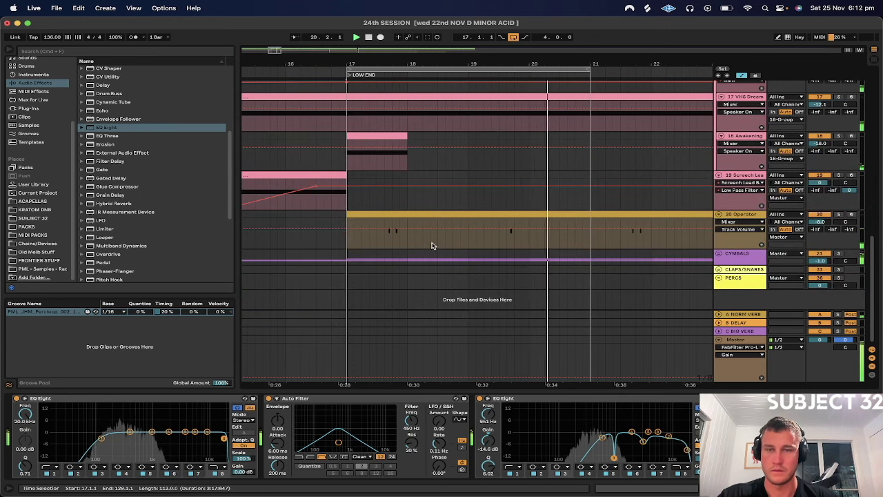
pyautogui.click(753, 214)
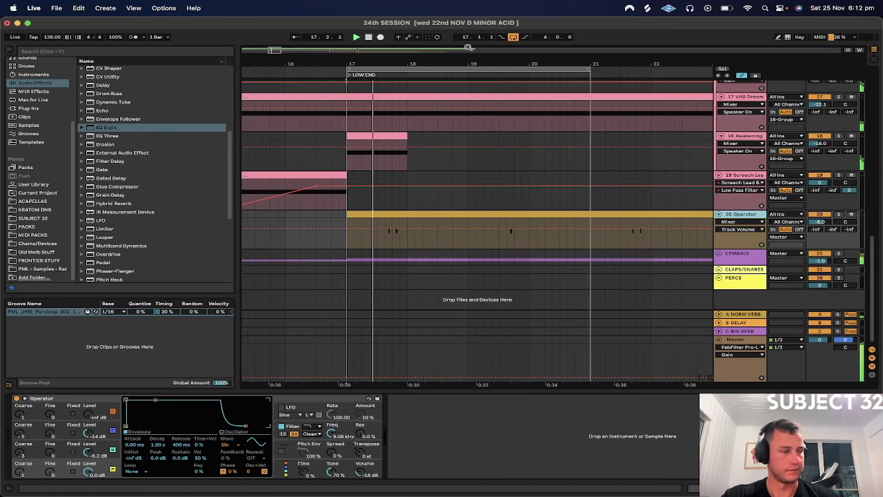
pyautogui.click(514, 37)
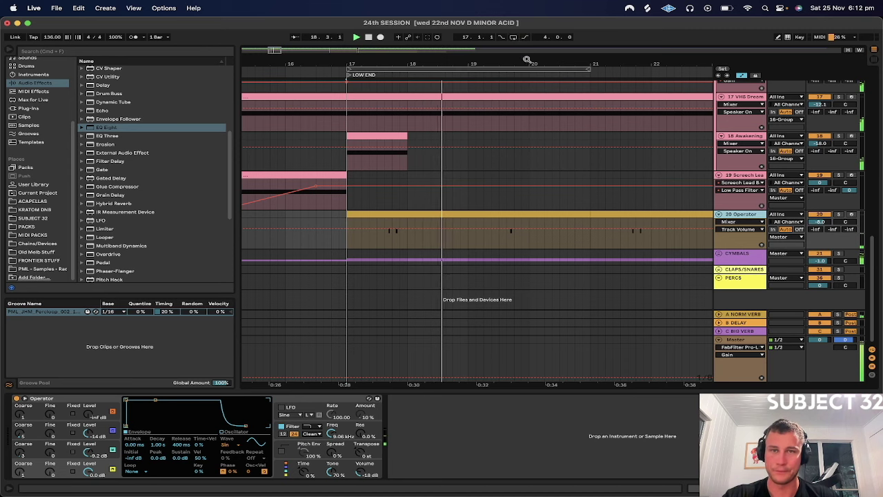
pyautogui.moveTo(526, 60); pyautogui.dragTo(393, 61)
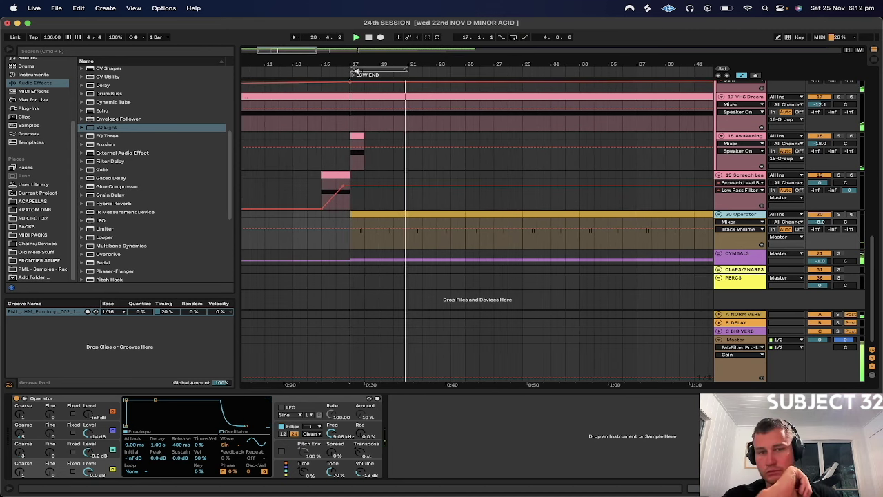
# - Unfold the CYMBALS group and stop playback
pyautogui.click(732, 258)
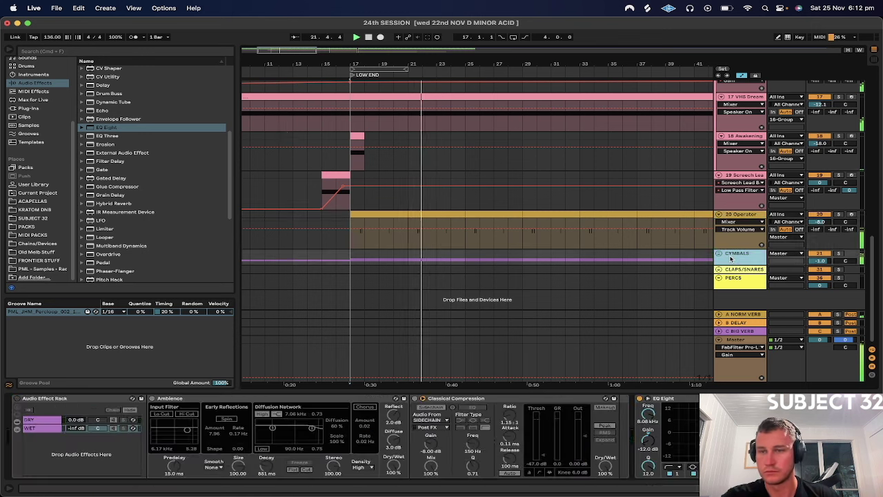
pyautogui.click(719, 254)
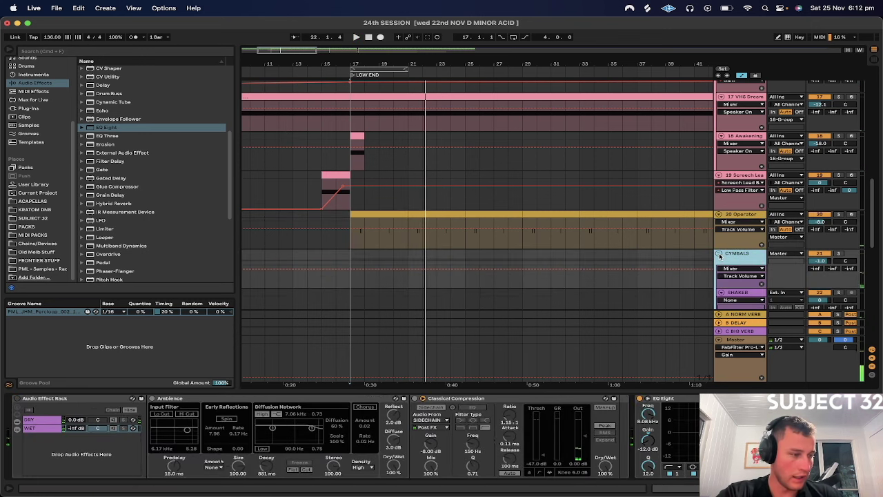
pyautogui.scroll(-5, 720, 257)
pyautogui.scroll(1, 719, 256)
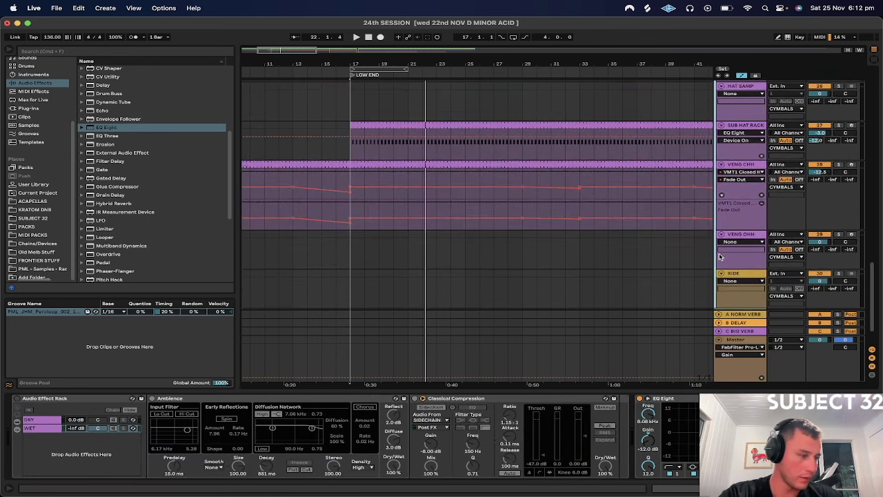
# - Open the One Shots folder of the PML sample pack in the browser and fold the VENG OHH track
pyautogui.click(34, 269)
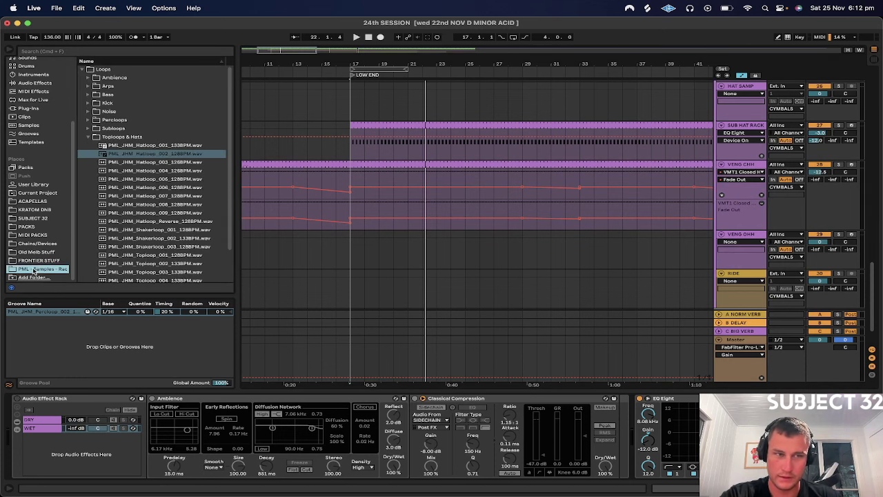
pyautogui.scroll(-3, 717, 193)
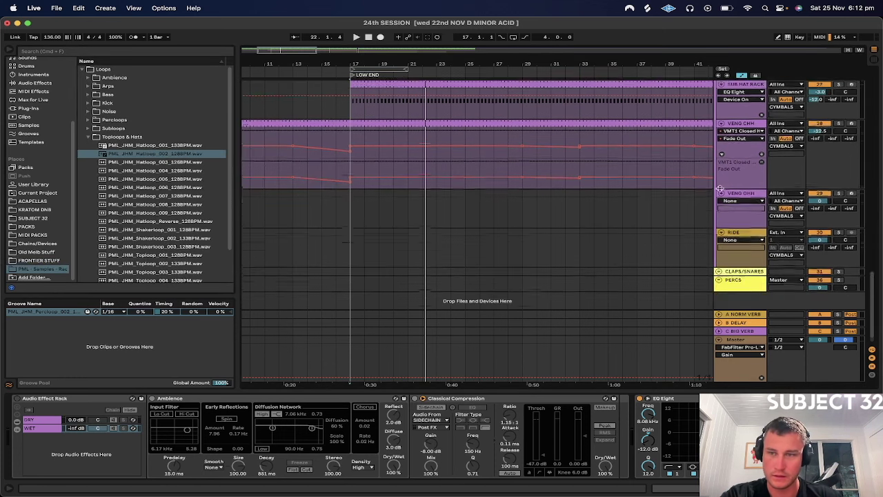
pyautogui.click(721, 192)
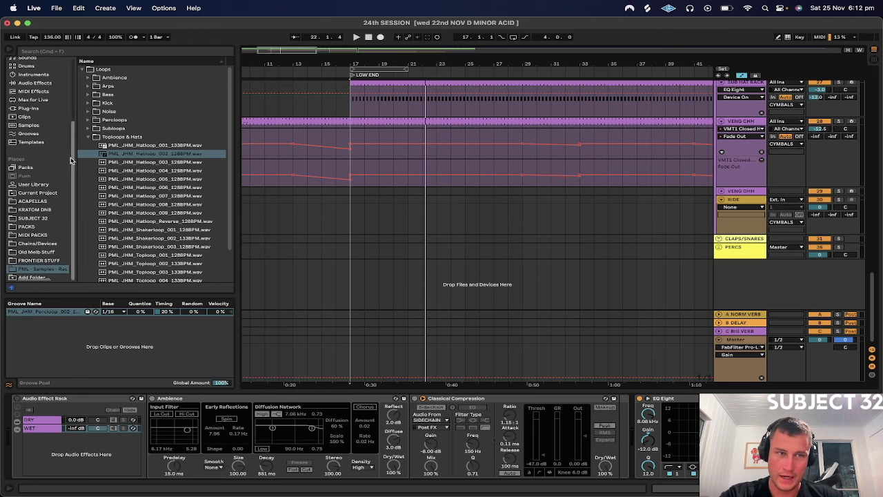
pyautogui.click(96, 137)
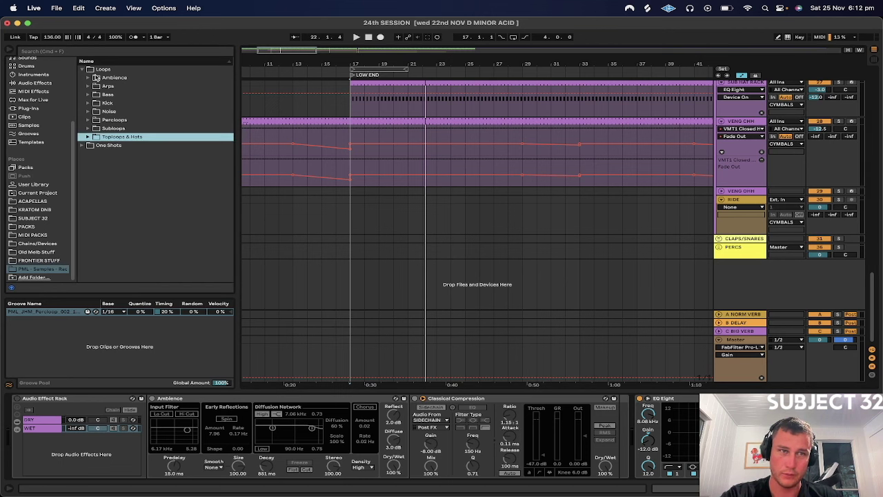
pyautogui.click(82, 145)
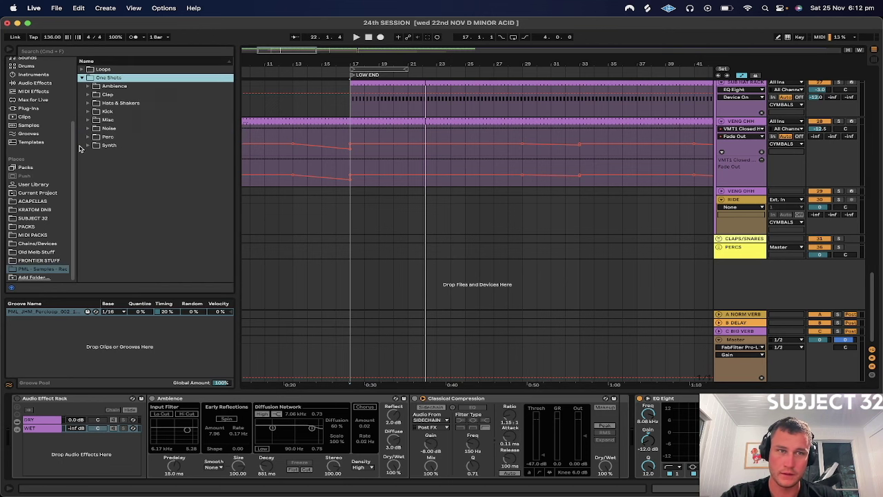
# - Preview the PML_JHM_Hat_005, Shaker_001 and Shaker_002 samples from the Hats & Shakers folder
pyautogui.click(87, 104)
pyautogui.click(127, 145)
pyautogui.click(146, 197)
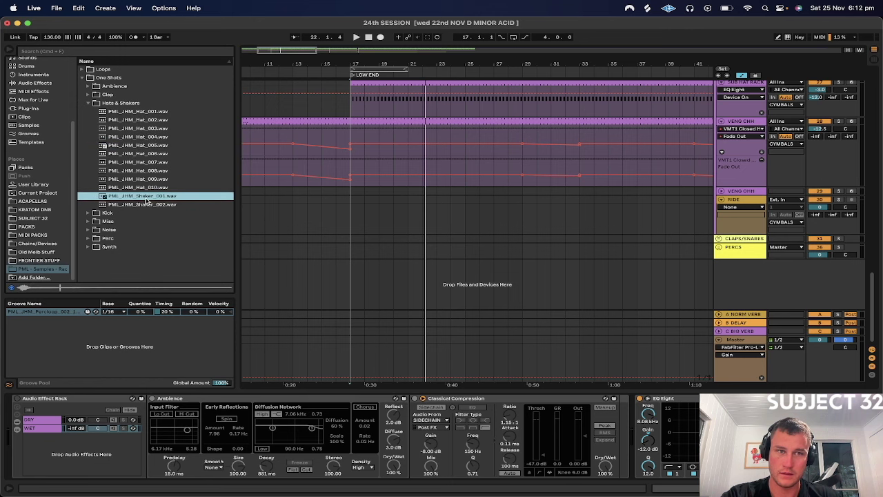
pyautogui.click(147, 204)
pyautogui.click(144, 197)
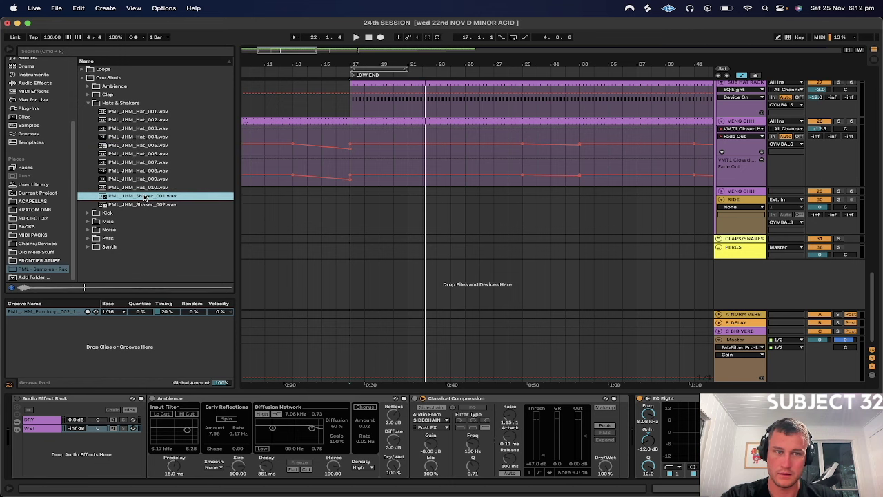
# - Duplicate the VENG CHH track in the CYMBALS group
pyautogui.click(359, 207)
pyautogui.scroll(3, 359, 206)
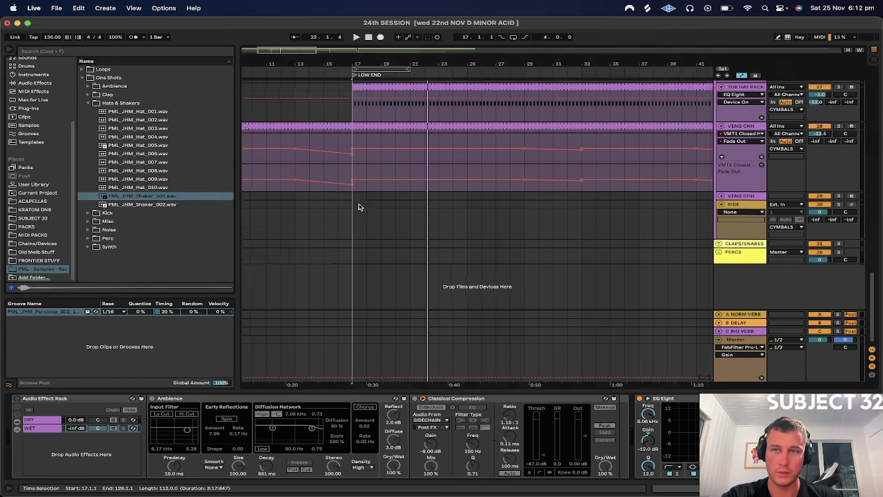
pyautogui.click(750, 160)
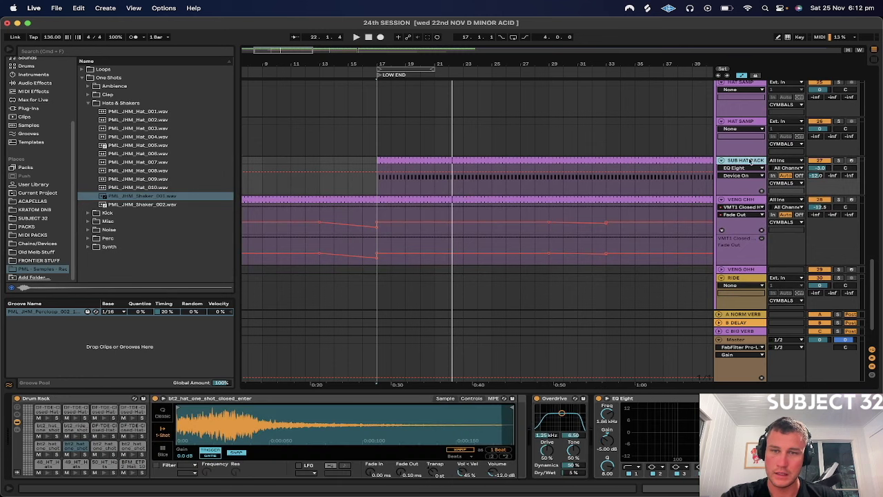
pyautogui.click(745, 200)
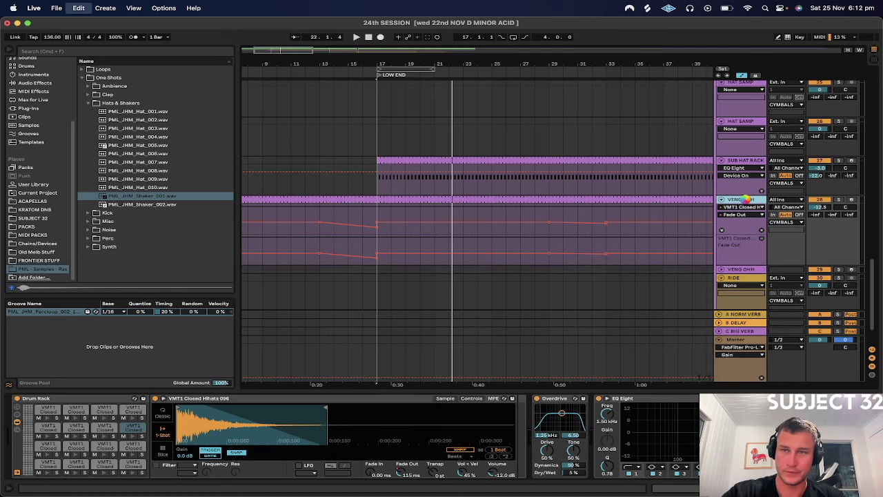
pyautogui.press('super+d')
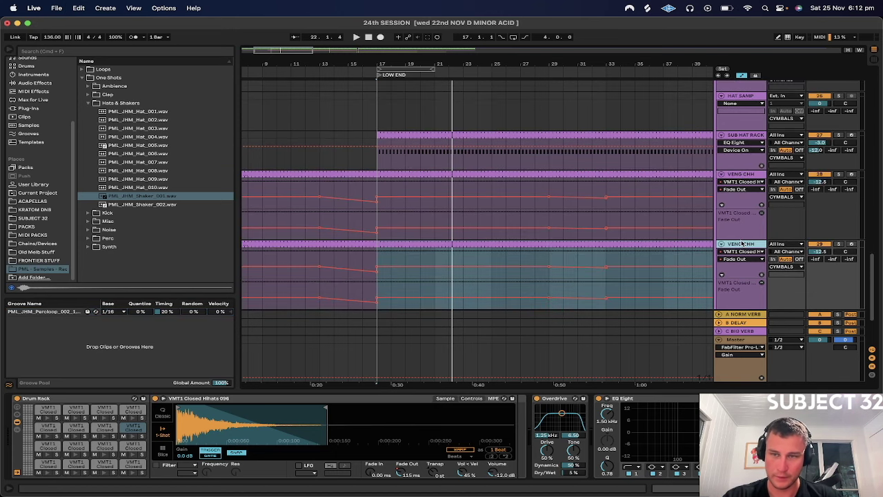
# - Replace the closed-hat sample in the duplicate's Drum Rack with PML_JHM_Shaker_001.wav and play both VENG CHH tracks soloed
pyautogui.press('space')
pyautogui.click(146, 196)
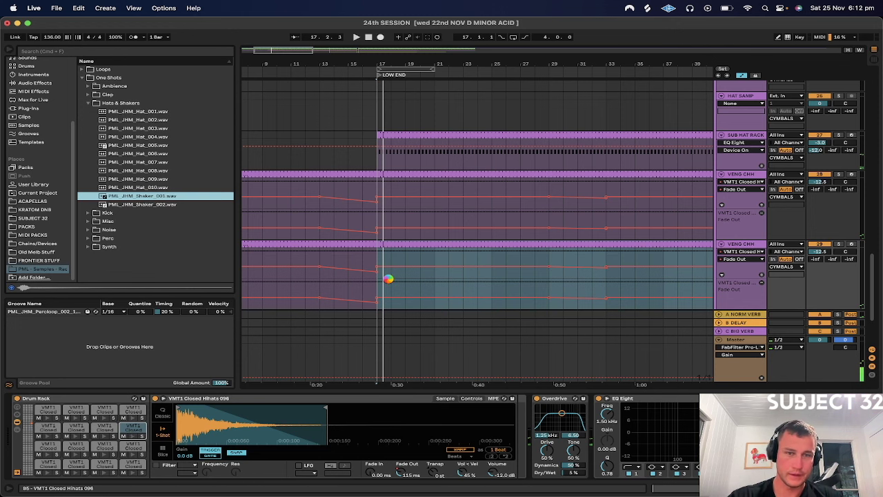
pyautogui.click(839, 245)
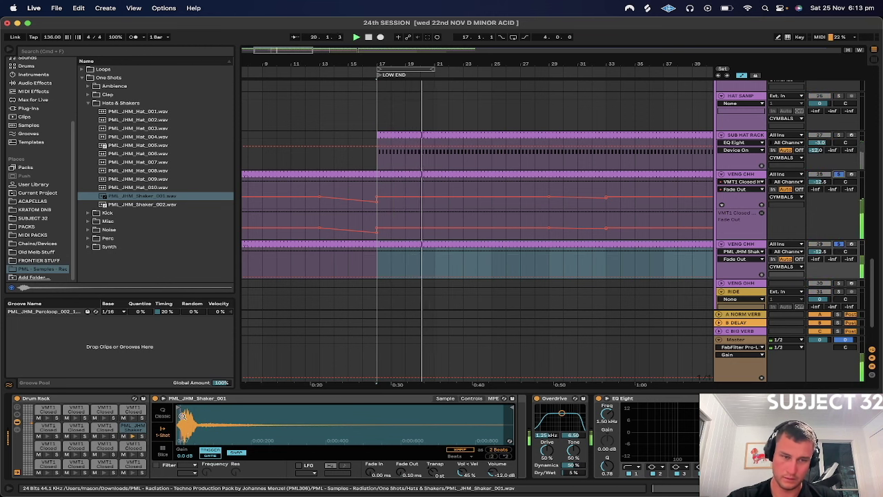
# - Try a later start point for the shaker sample and move it back to the waveform's beginning
pyautogui.moveTo(183, 416); pyautogui.dragTo(181, 461)
pyautogui.moveTo(179, 407); pyautogui.dragTo(218, 408)
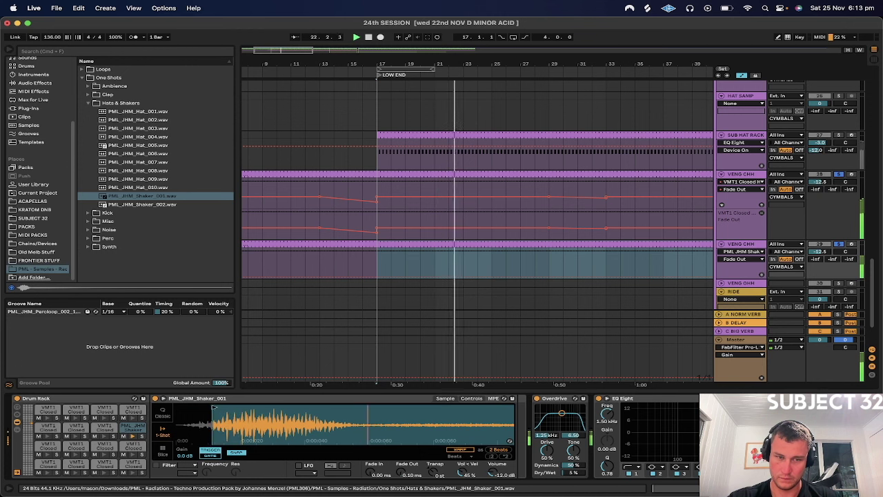
pyautogui.moveTo(215, 408); pyautogui.dragTo(177, 409)
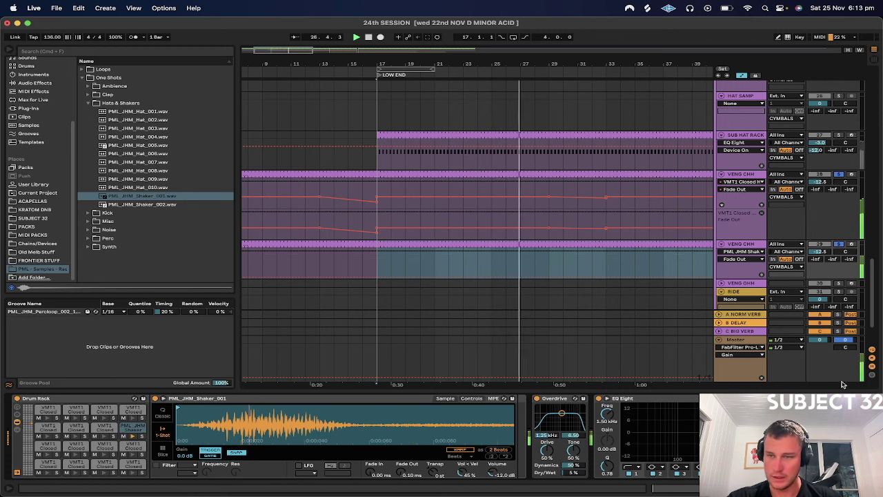
# - Compare the mix with the duplicated VENG CHH track off and on, and replace its Drum Rack with the PML_JHM_Hat_010.wav sample
pyautogui.click(818, 245)
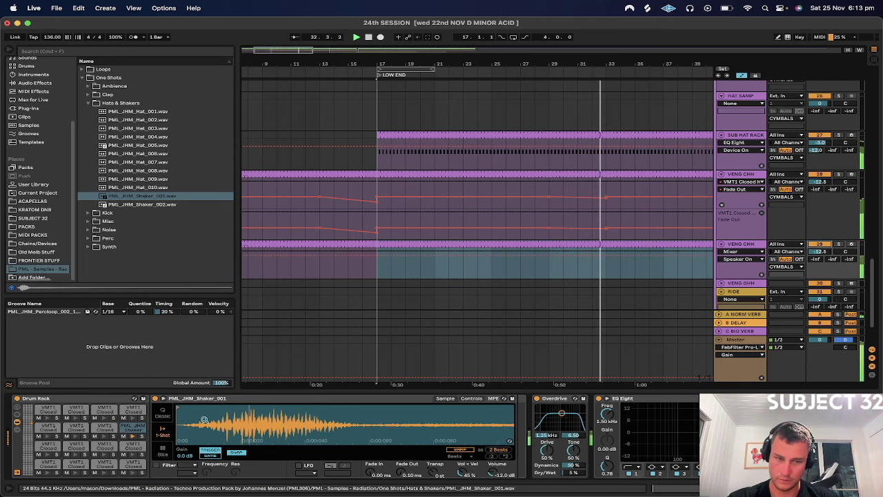
pyautogui.click(128, 188)
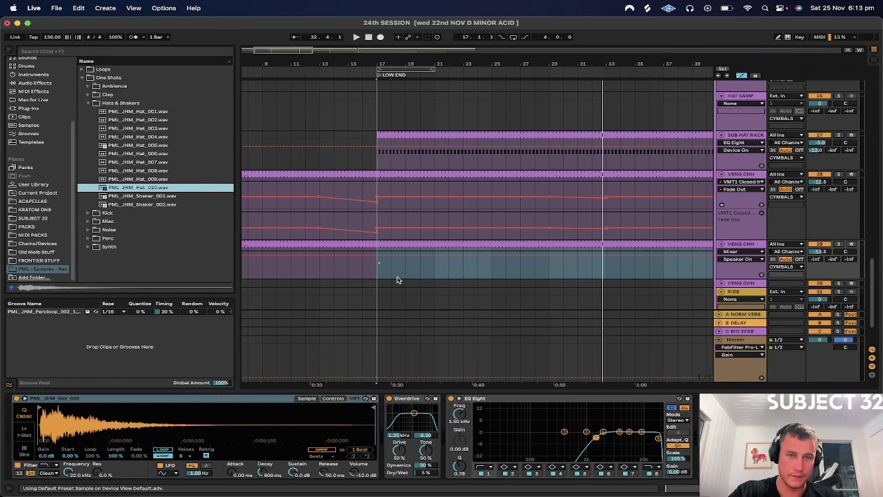
# - Play both VENG CHH tracks soloed, try the duplicate's volume at -11.5 dB, and replay it in the full mix at -12.5 dB
pyautogui.press('space')
pyautogui.click(838, 245)
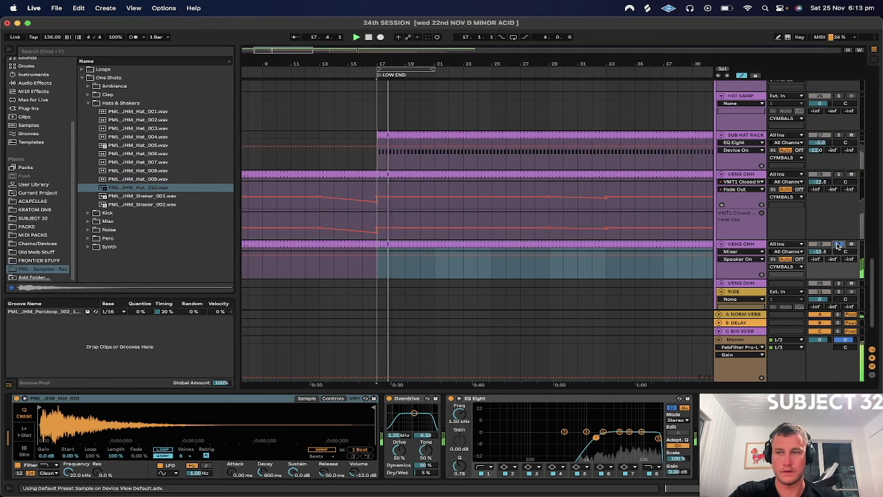
pyautogui.click(838, 174)
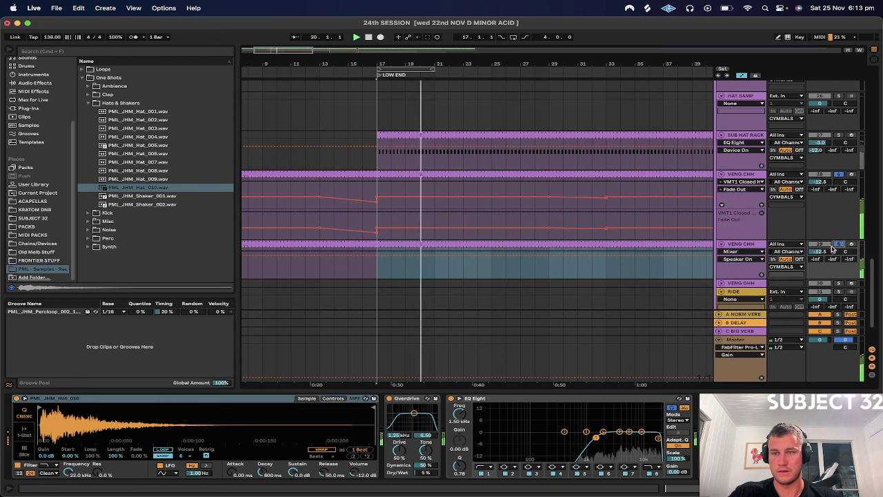
pyautogui.moveTo(823, 253); pyautogui.dragTo(825, 252)
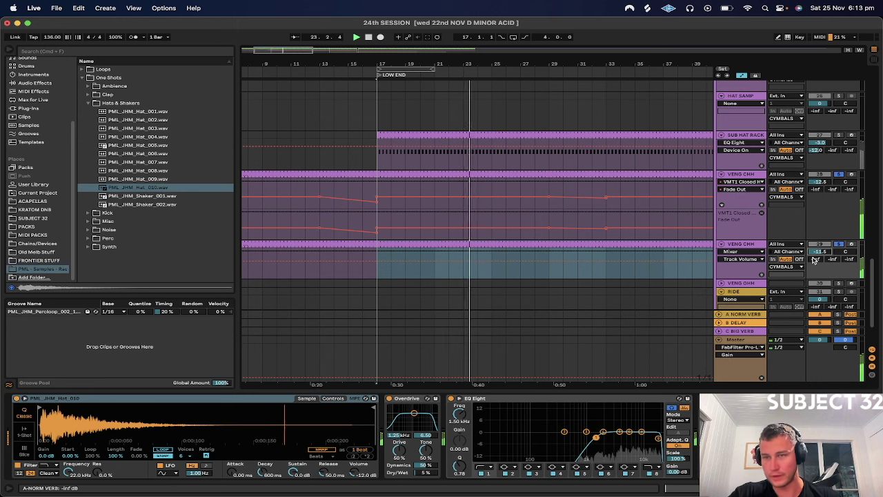
pyautogui.click(837, 175)
pyautogui.press('space')
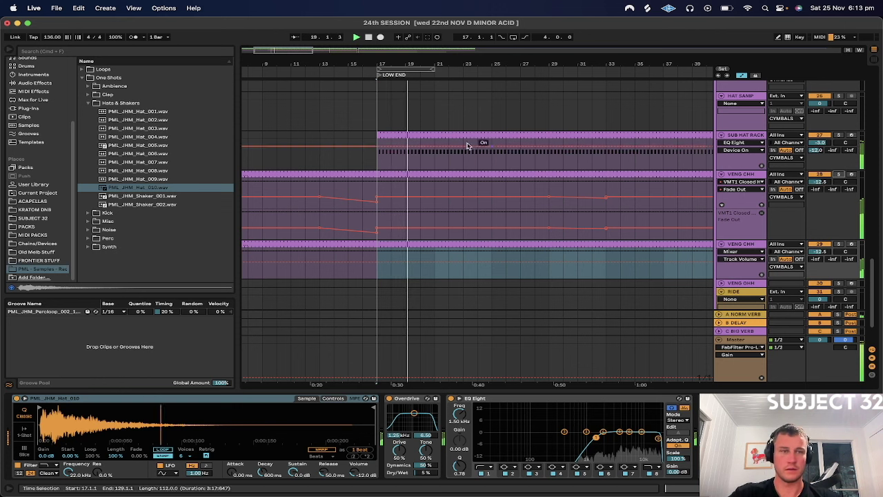
# - Preview the hat samples from PML_JHM_Hat_003 through PML_JHM_Hat_009 in the Hats & Shakers folder
pyautogui.click(121, 128)
pyautogui.press('Down')
pyautogui.press('Down')
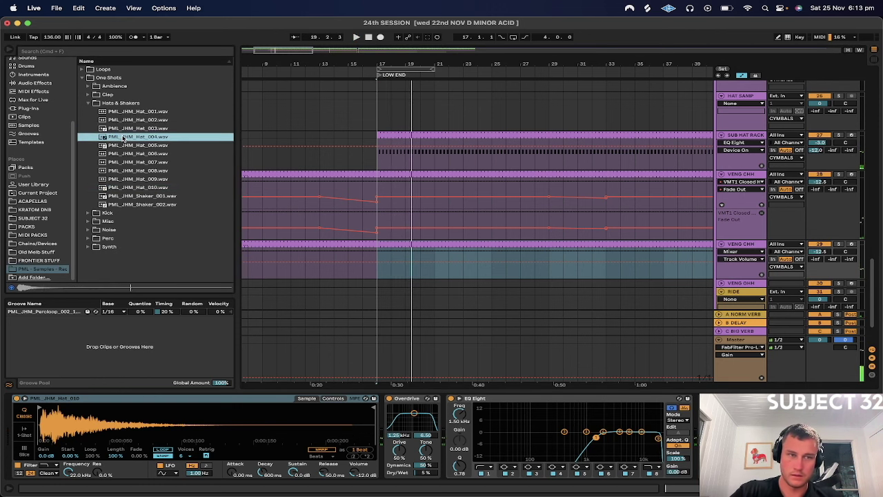
pyautogui.press('Down')
pyautogui.press('Down')
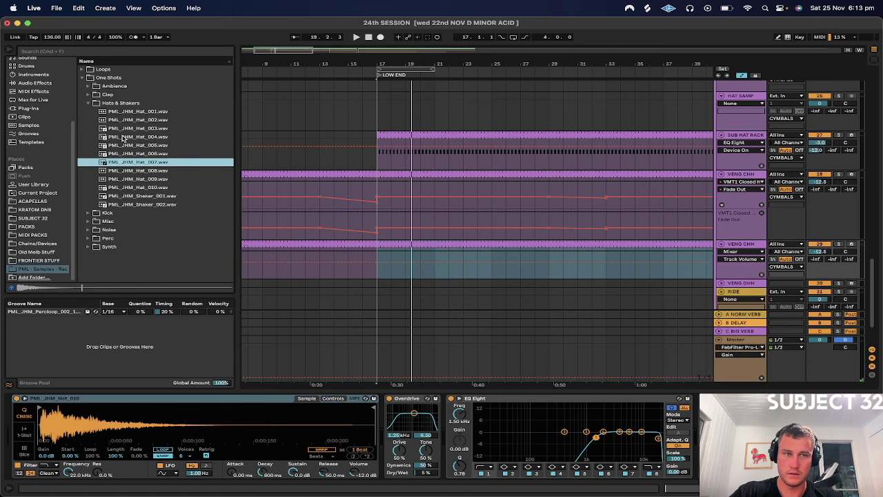
pyautogui.press('Down')
pyautogui.press('Down')
pyautogui.press('Up')
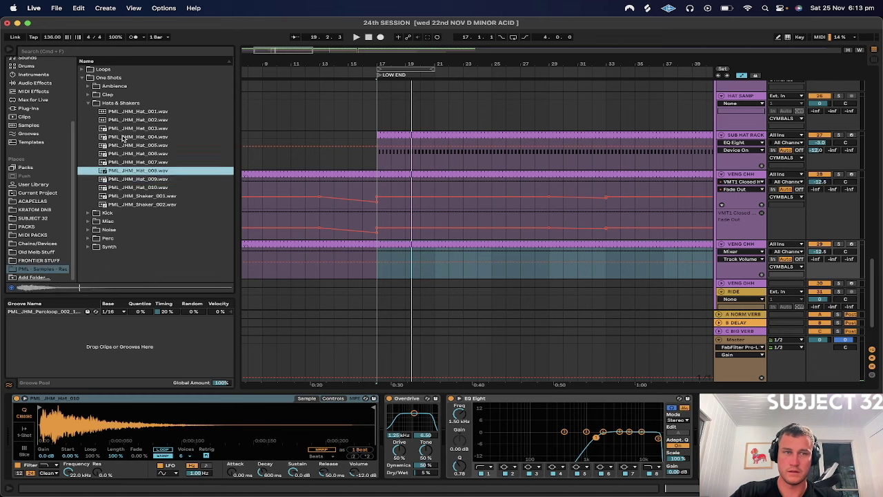
# - Duplicate the SUB HAT RACK track and replace the duplicate's Drum Rack with the PML_JHM_Hat_008.wav sample
pyautogui.click(754, 134)
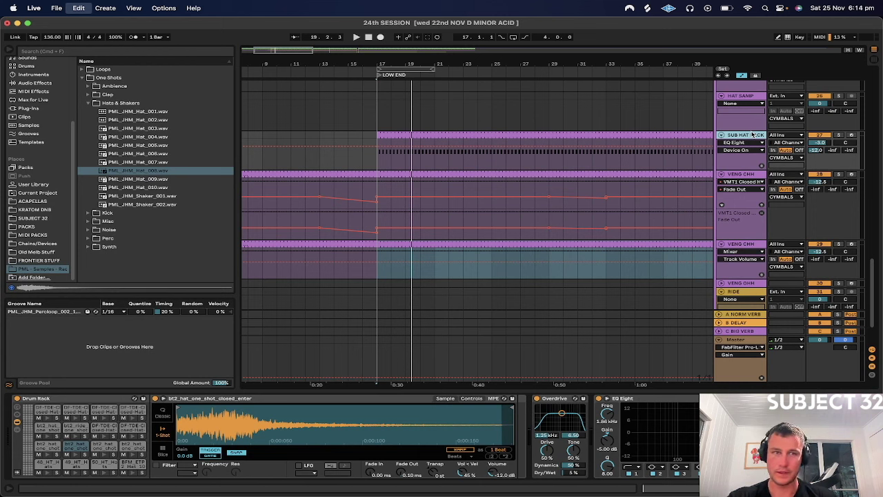
pyautogui.press('super+d')
pyautogui.click(751, 135)
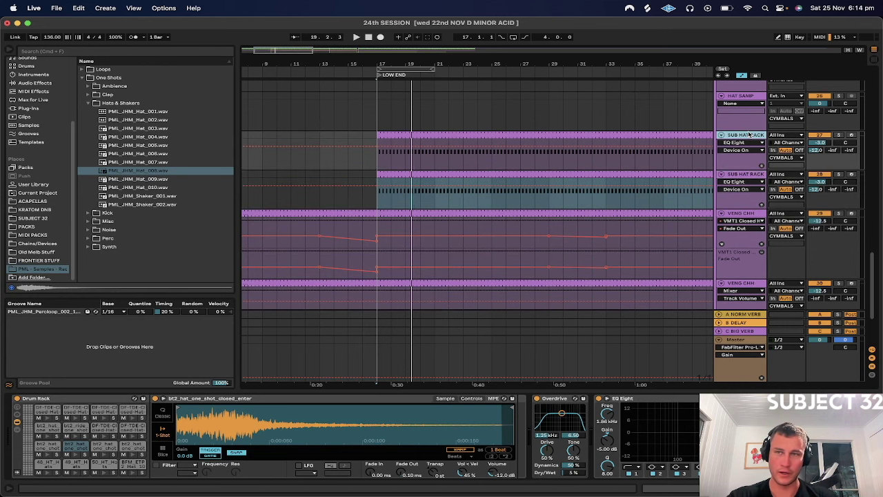
pyautogui.click(123, 171)
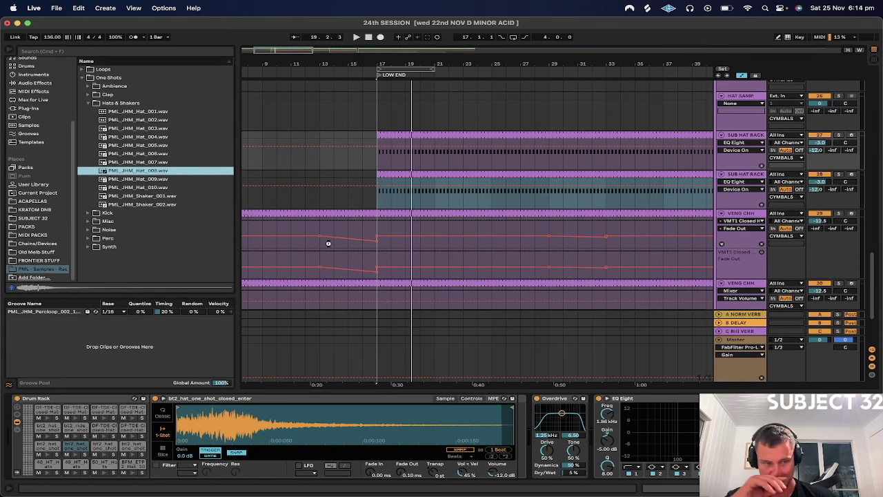
pyautogui.press('Return')
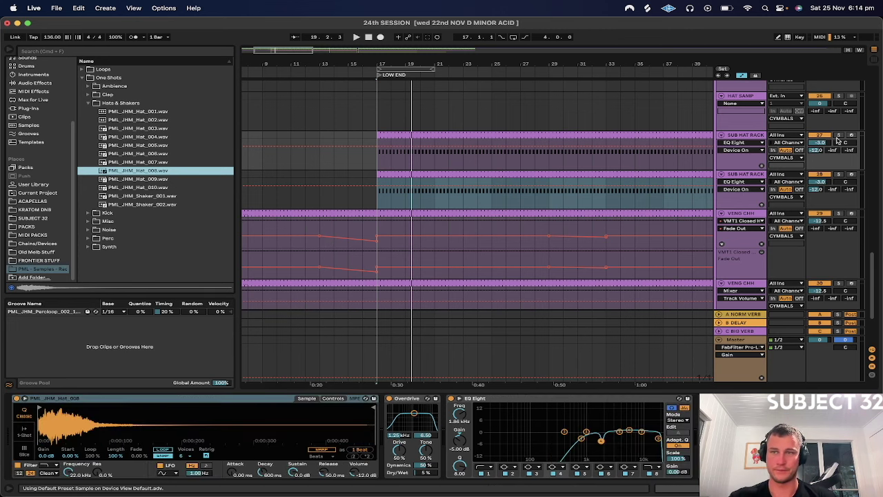
# - Compare the two SUB HAT RACK tracks soloed during playback and remove the duplicate holding PML_JHM_Hat_008
pyautogui.click(838, 136)
pyautogui.press('space')
pyautogui.keyDown('super'); pyautogui.click(840, 174); pyautogui.keyUp('super')
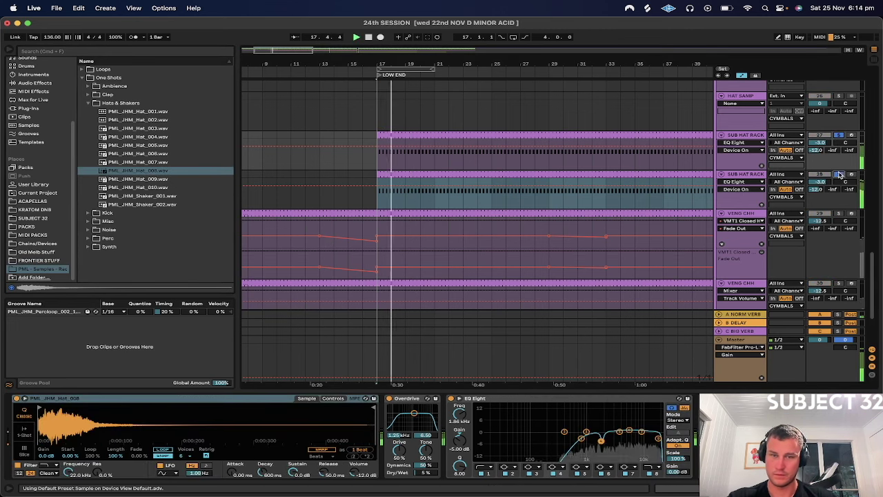
pyautogui.click(839, 174)
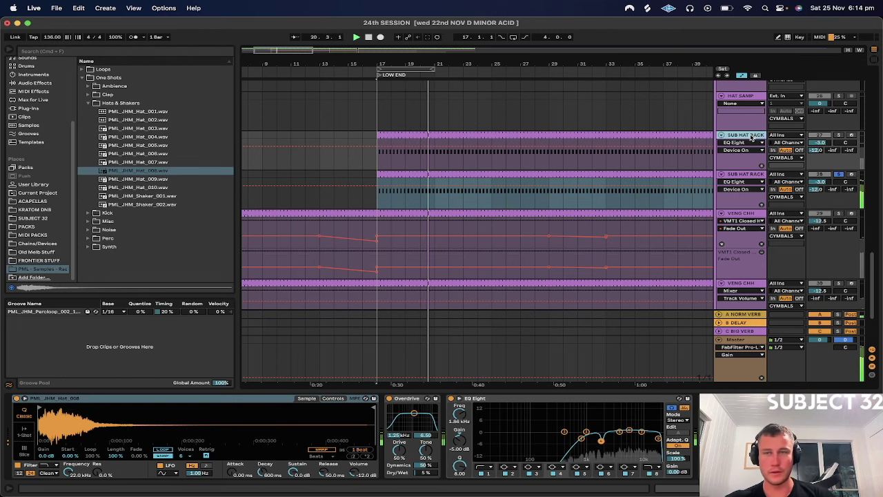
pyautogui.press('Delete')
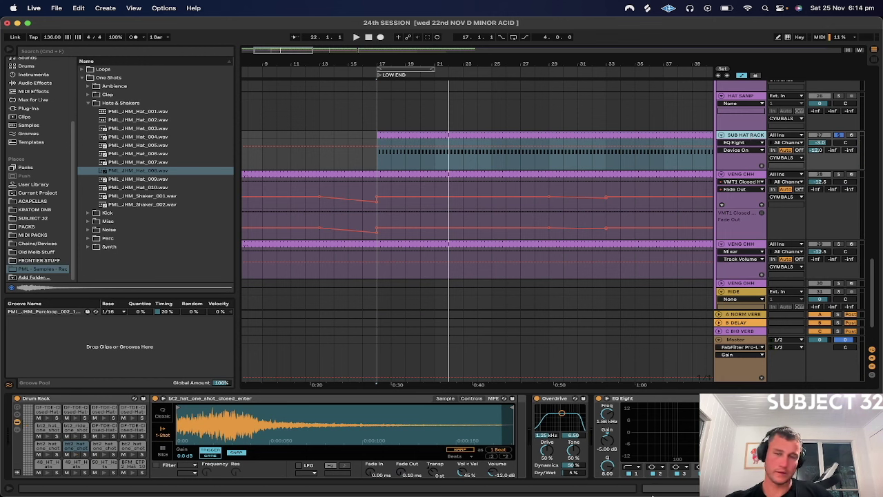
pyautogui.moveTo(654, 495)
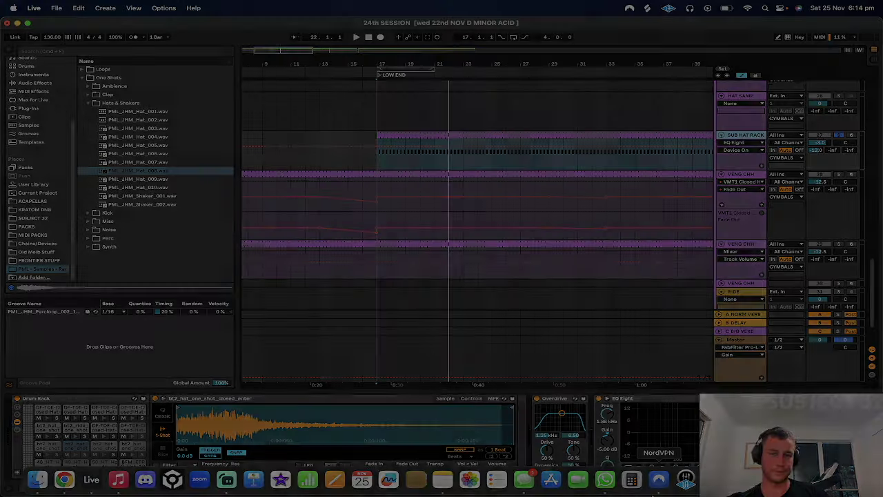